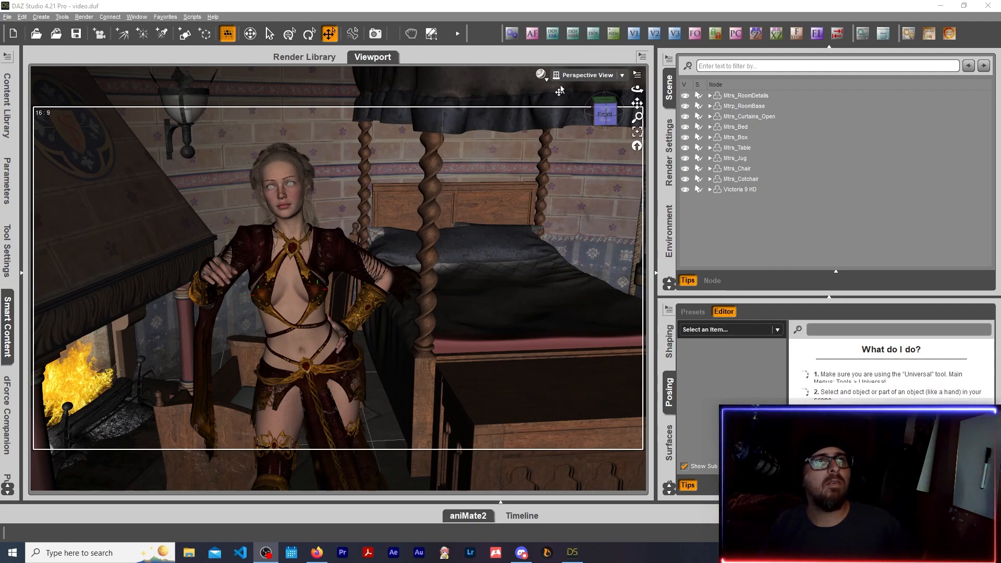
# Step: Switch to Firefox, open Rumble, and search it for "Sacred Sage"
pyautogui.moveTo(605, 112)
pyautogui.mouseDown()
pyautogui.moveTo(623, 112)
pyautogui.moveTo(594, 113)
pyautogui.mouseUp()
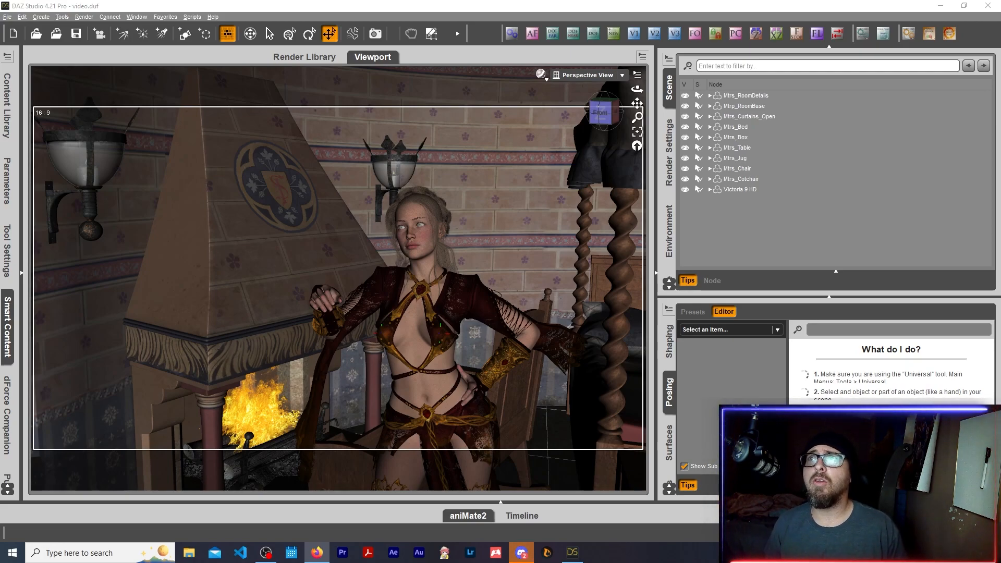
pyautogui.moveTo(1000, 34); pyautogui.dragTo(565, 74)
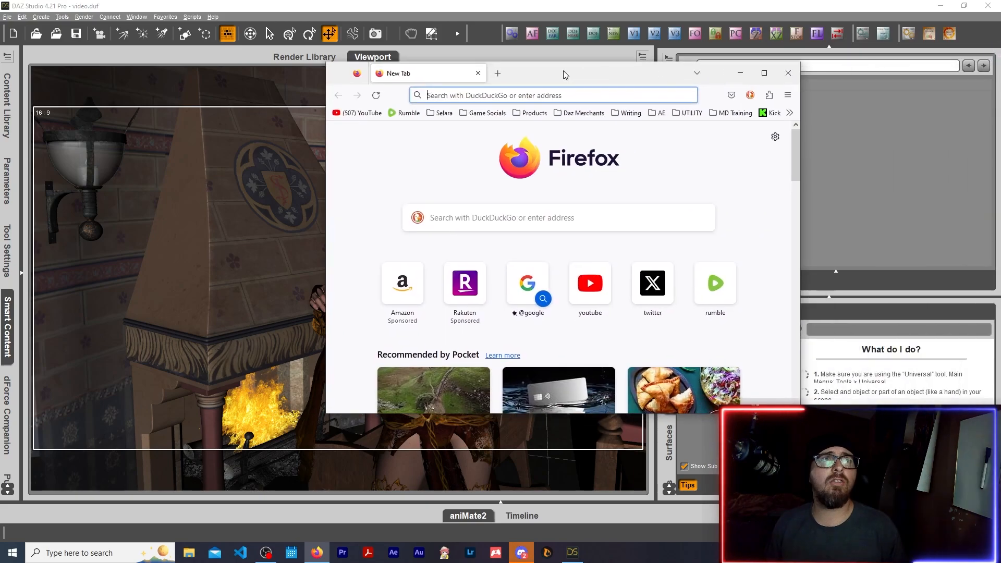
pyautogui.click(765, 73)
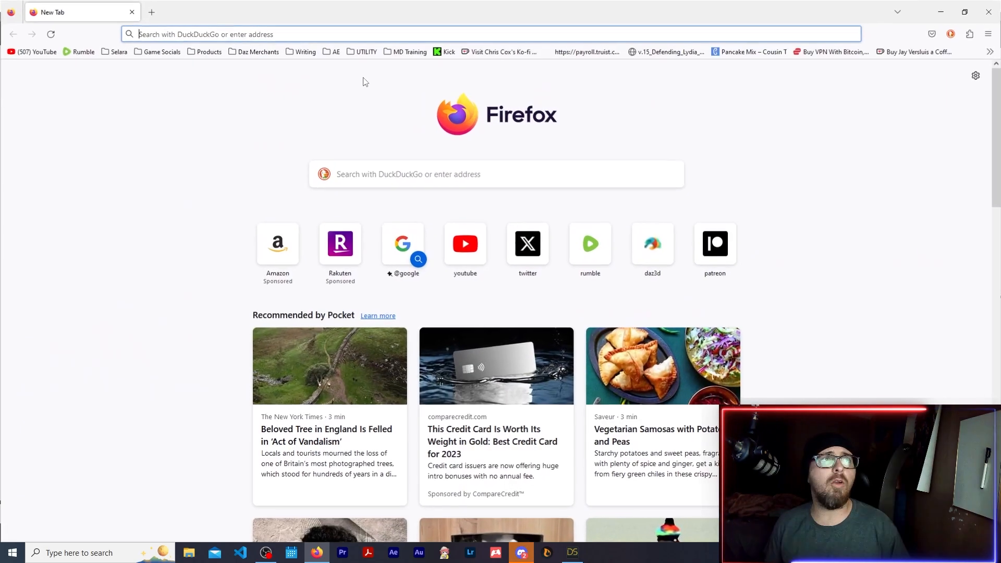
pyautogui.click(78, 52)
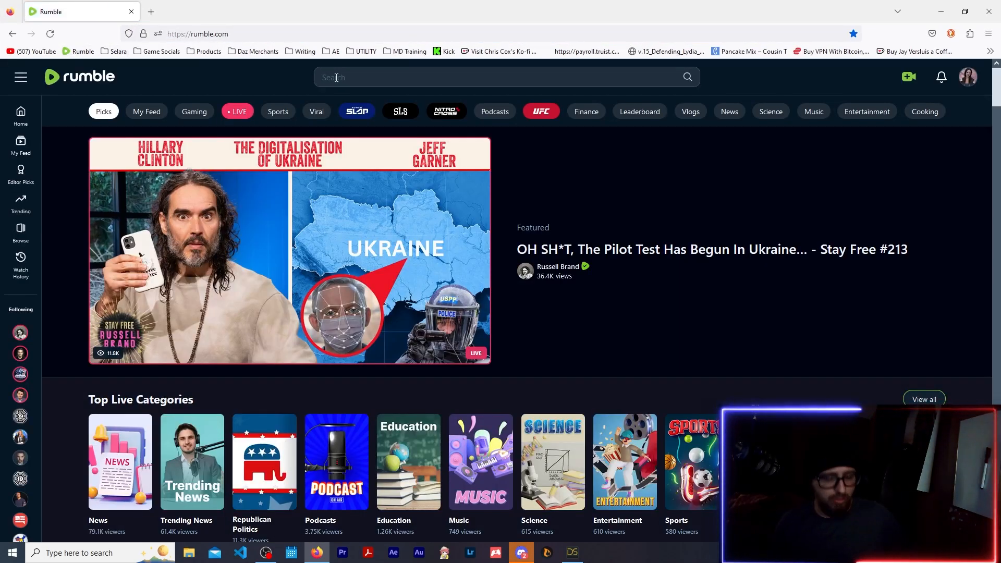
pyautogui.click(337, 78)
pyautogui.write('Sa')
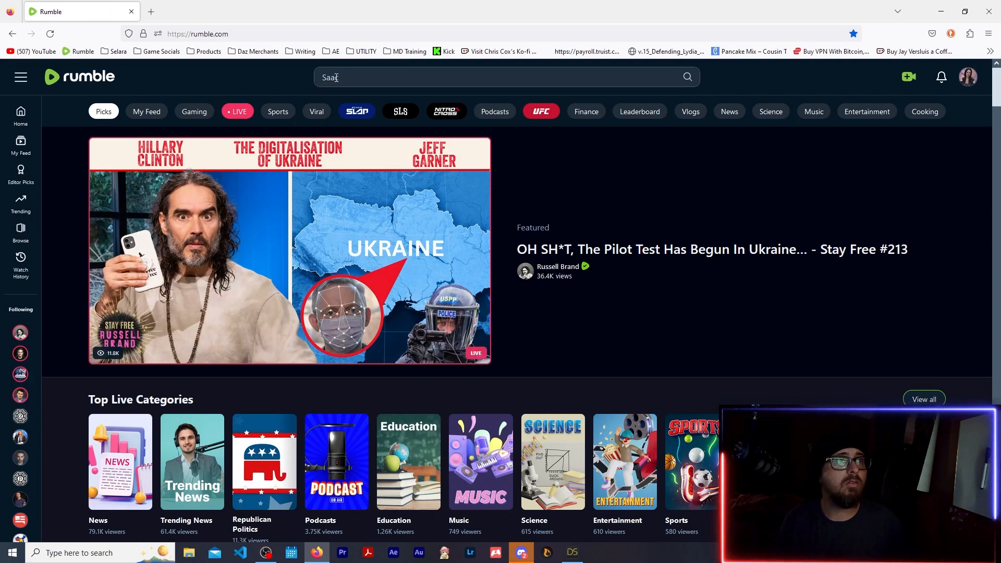
pyautogui.write('cred Sage')
pyautogui.press('Return')
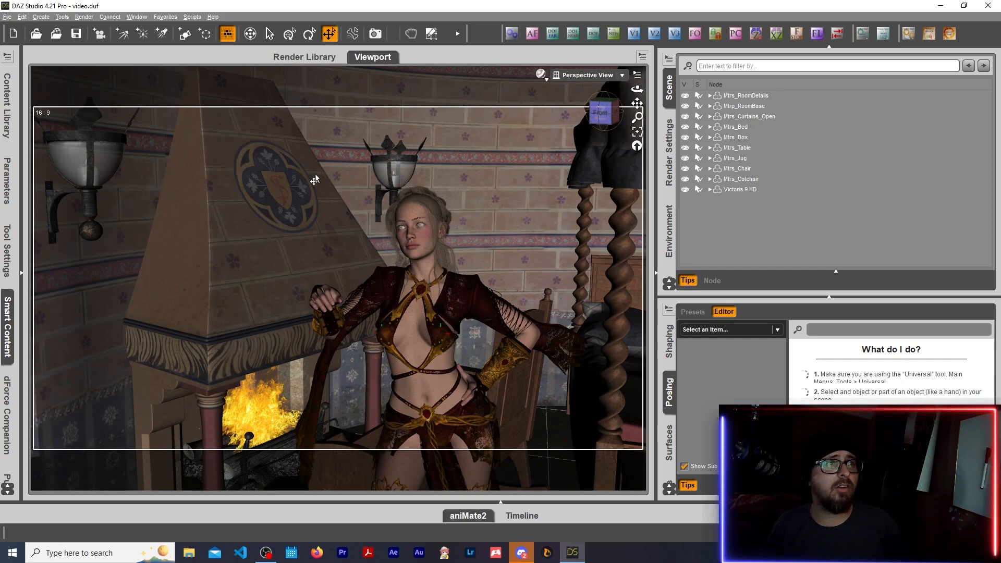
# Step: Examine the bedroom scene from several angles, covering the figure, the canopy bed and the ceiling chandelier
pyautogui.moveTo(608, 118)
pyautogui.mouseDown()
pyautogui.moveTo(562, 119)
pyautogui.moveTo(611, 120)
pyautogui.mouseUp()
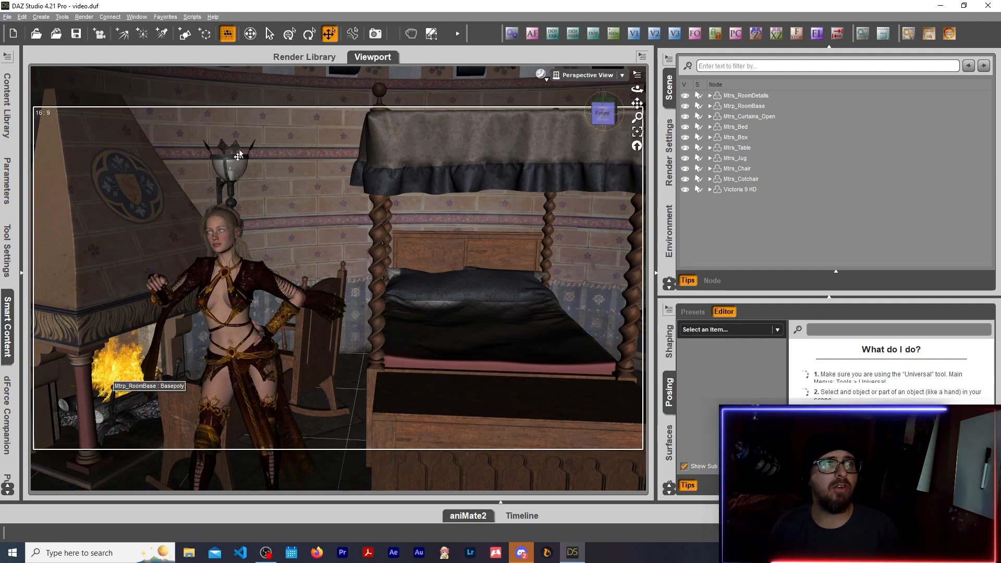
pyautogui.click(606, 113)
pyautogui.moveTo(607, 113); pyautogui.dragTo(611, 120)
pyautogui.hotkey('ctrl', 'z')
pyautogui.hotkey('ctrl', 'z')
pyautogui.hotkey('ctrl', 'z')
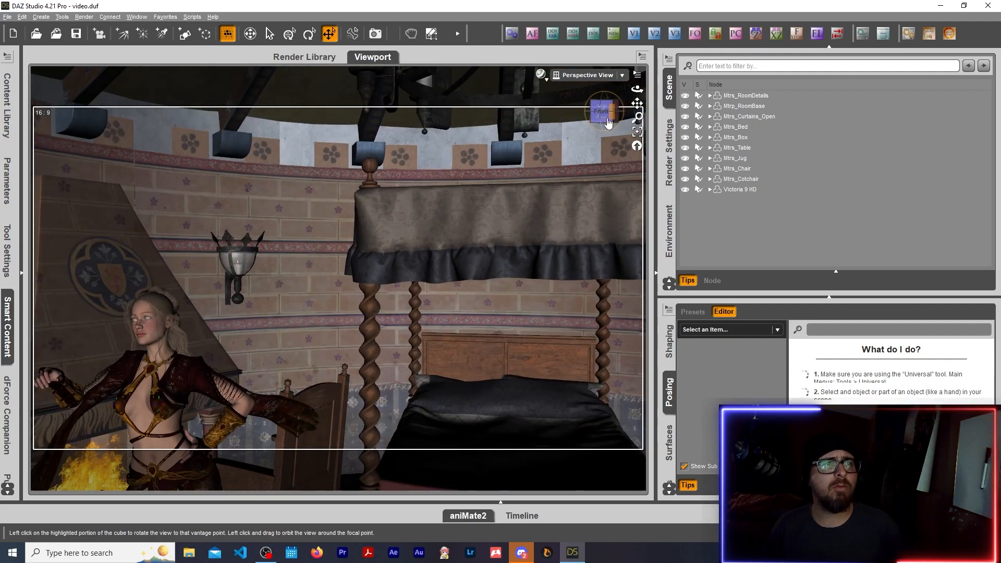
pyautogui.scroll(-2, 471, 462)
pyautogui.moveTo(485, 488); pyautogui.dragTo(429, 330, button='middle')
pyautogui.moveTo(461, 367); pyautogui.dragTo(503, 237, button='middle')
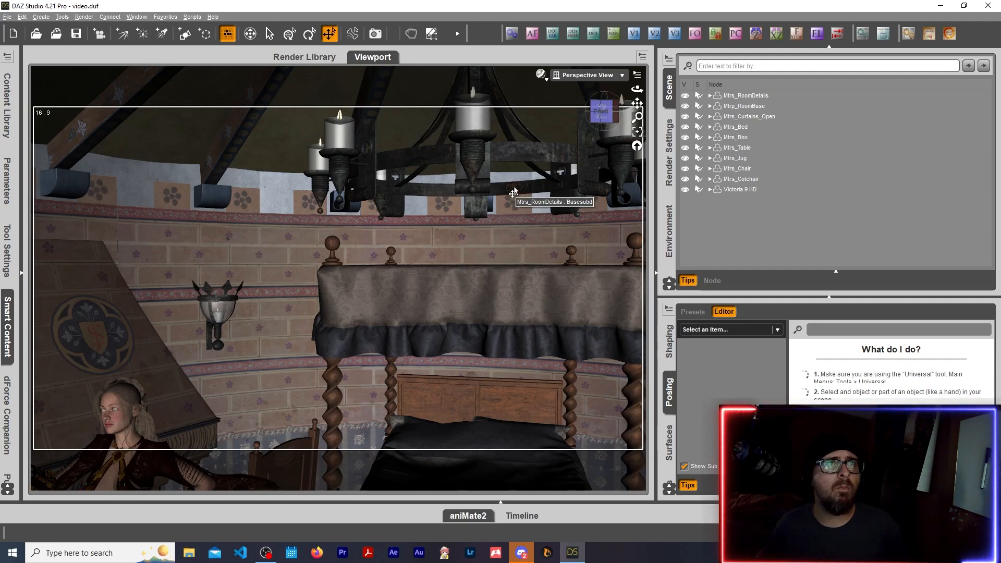
pyautogui.click(602, 112)
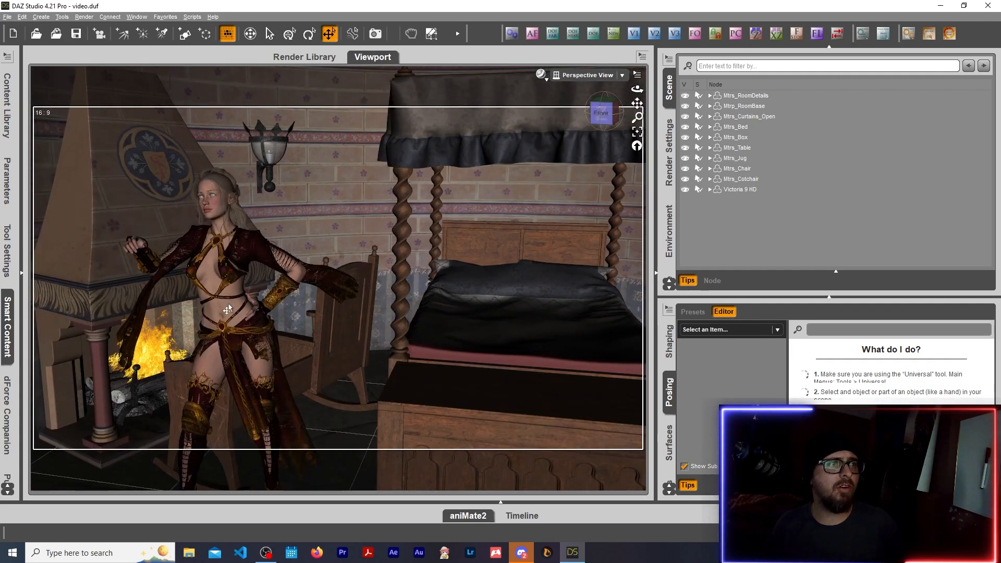
# Step: Select the Victoria 9 HD figure and list the installed content with sitting poses in the Smart Content library
pyautogui.click(228, 309)
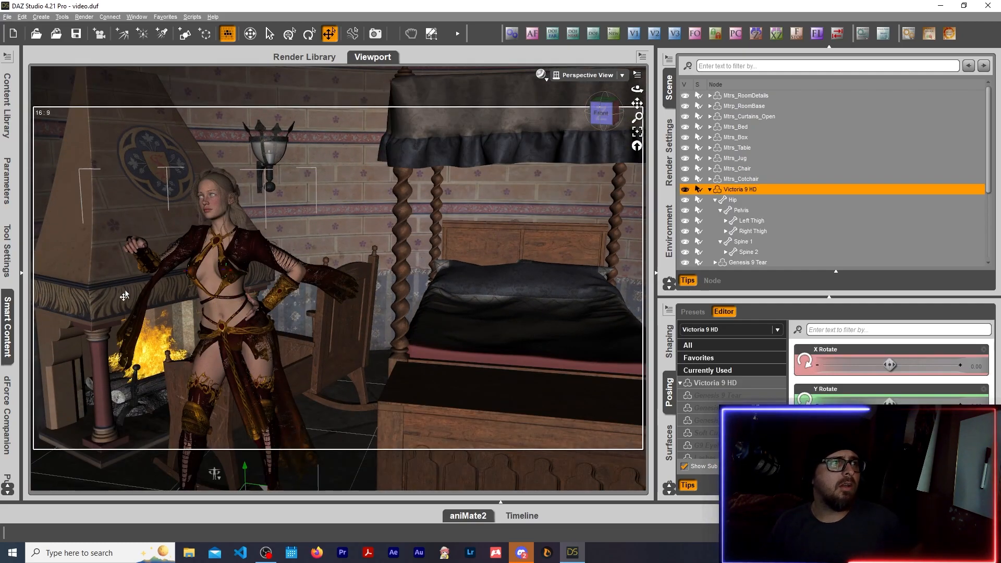
pyautogui.click(8, 177)
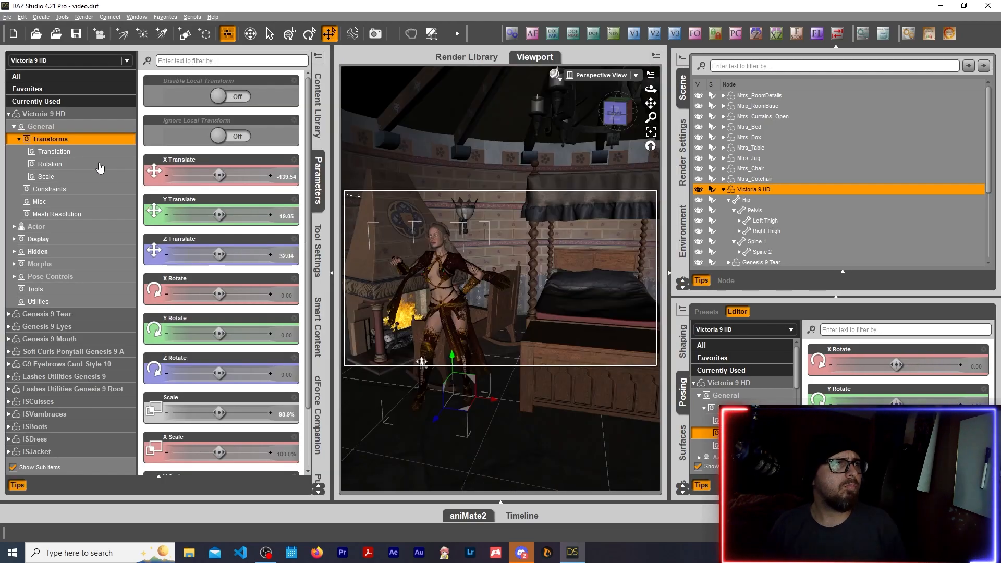
pyautogui.click(318, 327)
pyautogui.click(49, 59)
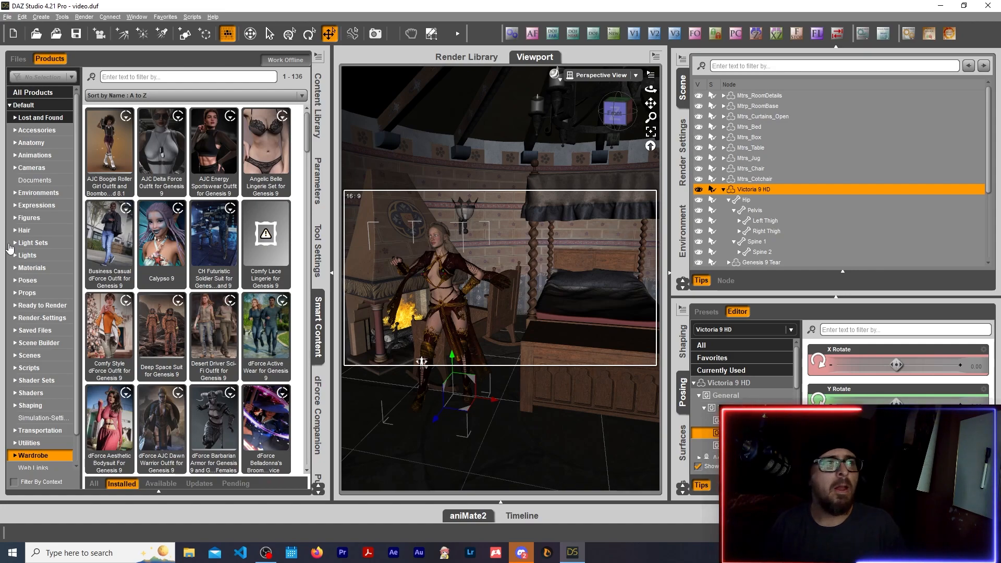
pyautogui.click(24, 281)
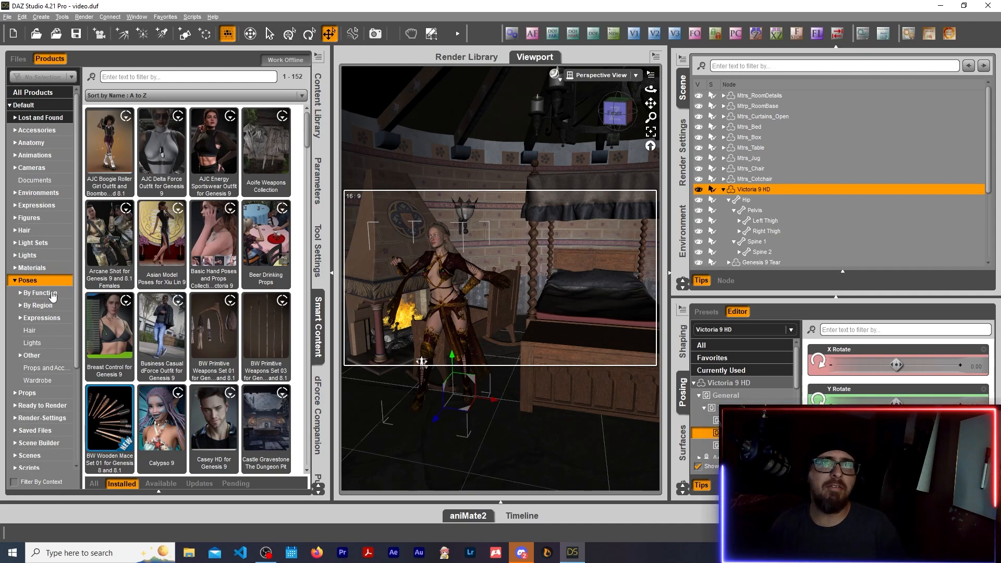
pyautogui.click(52, 293)
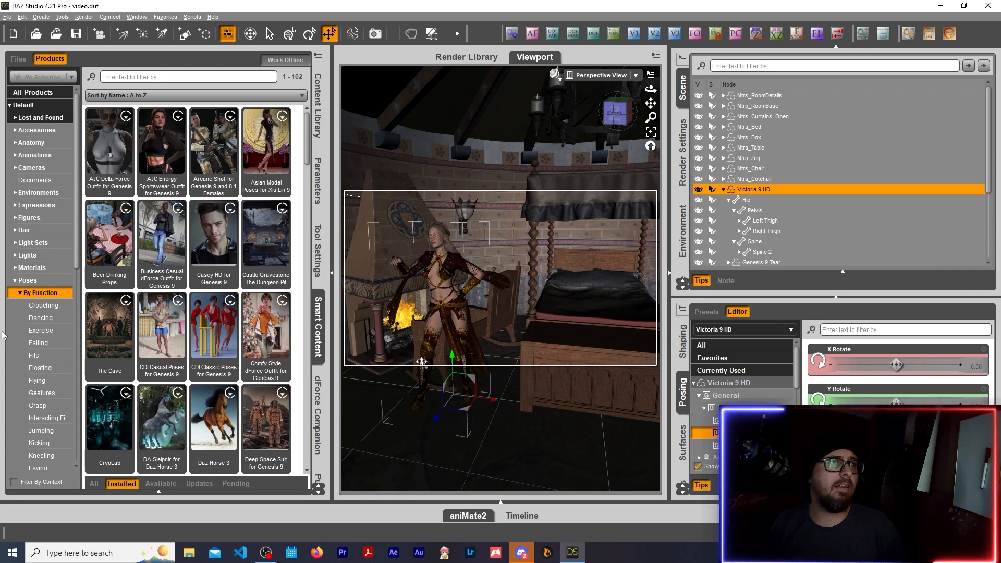
pyautogui.scroll(-3, 57, 382)
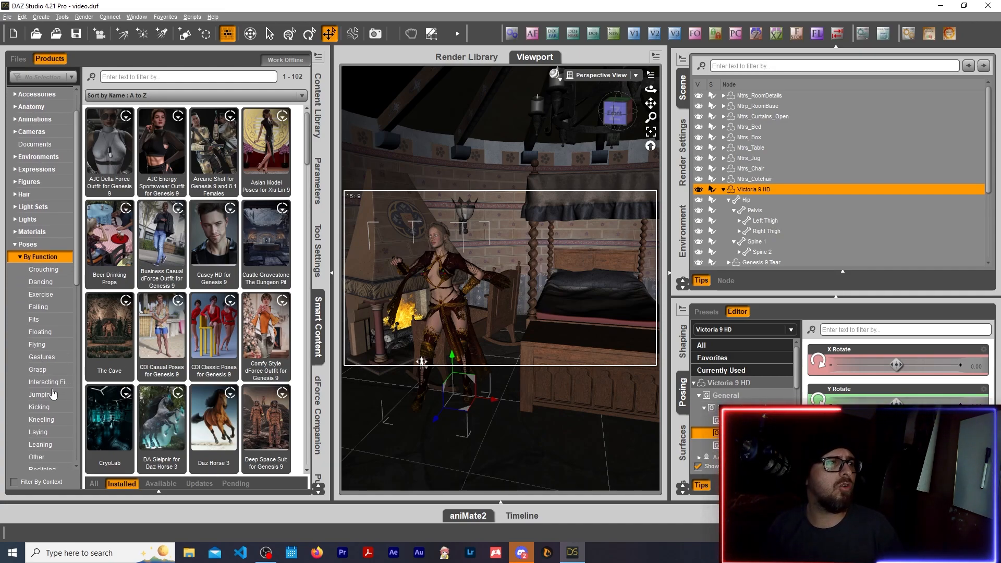
pyautogui.scroll(-5, 62, 398)
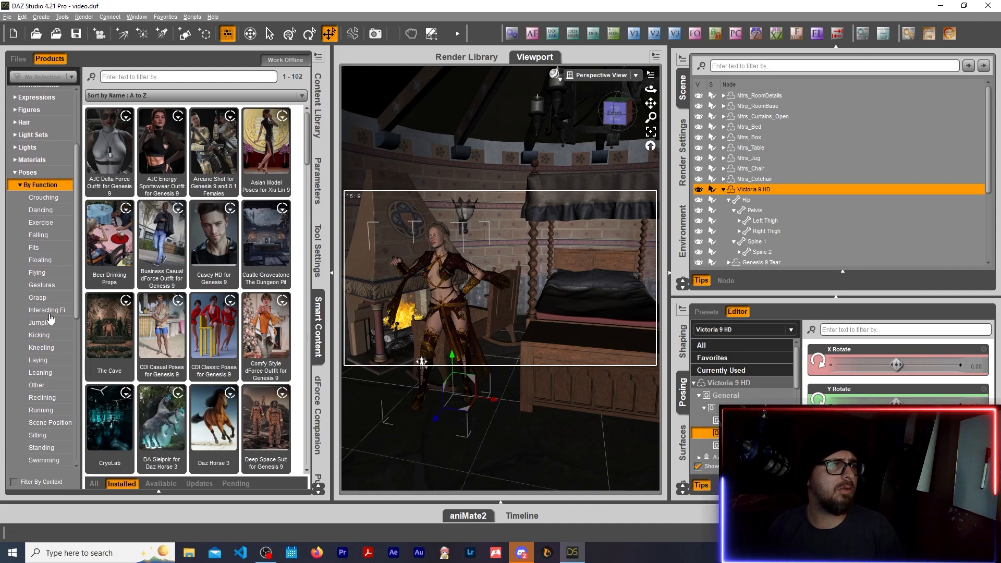
pyautogui.click(43, 437)
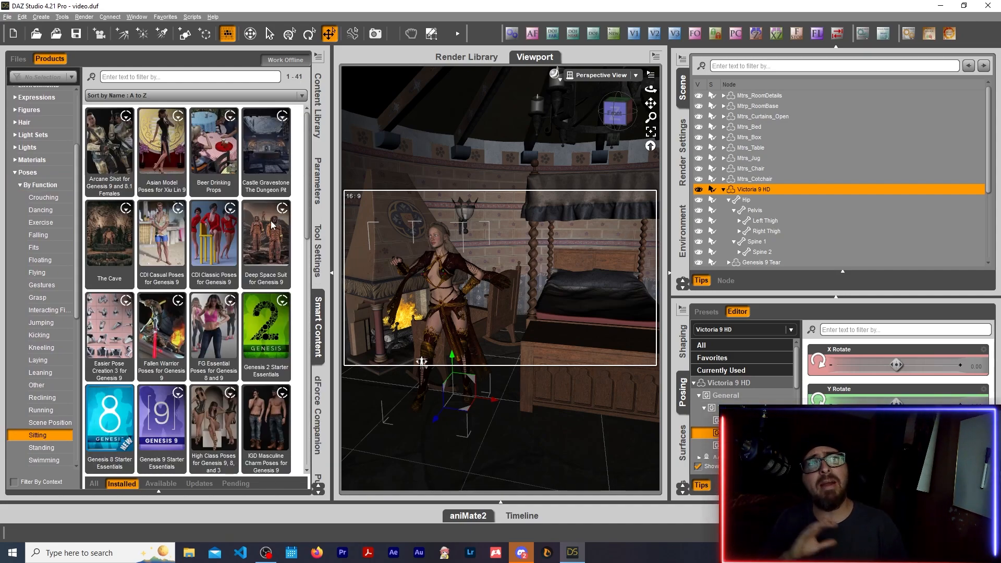
# Step: Review the sitting poses in Easier Pose Creation 3 for Genesis 9, then return to the product list
pyautogui.moveTo(272, 225)
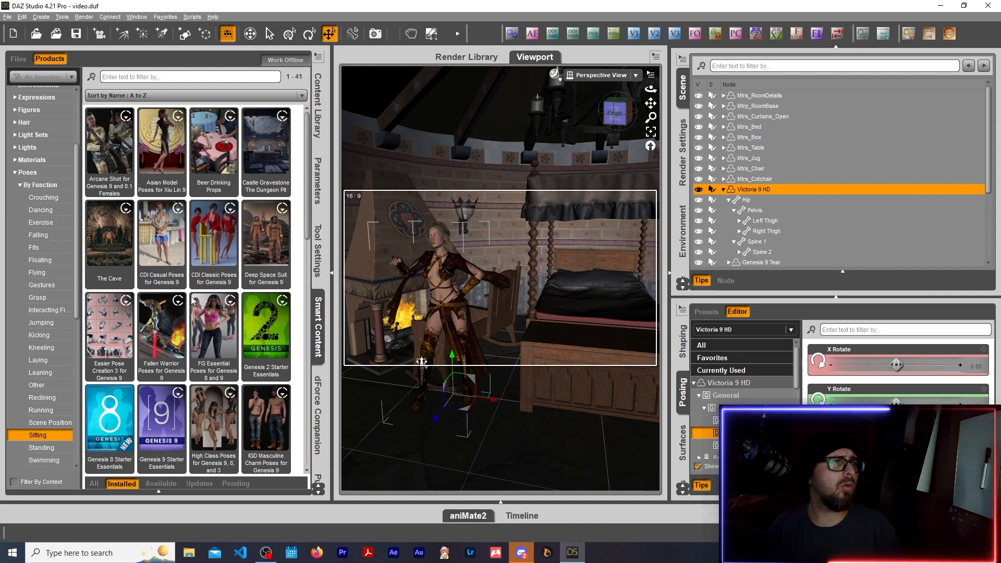
pyautogui.doubleClick(126, 362)
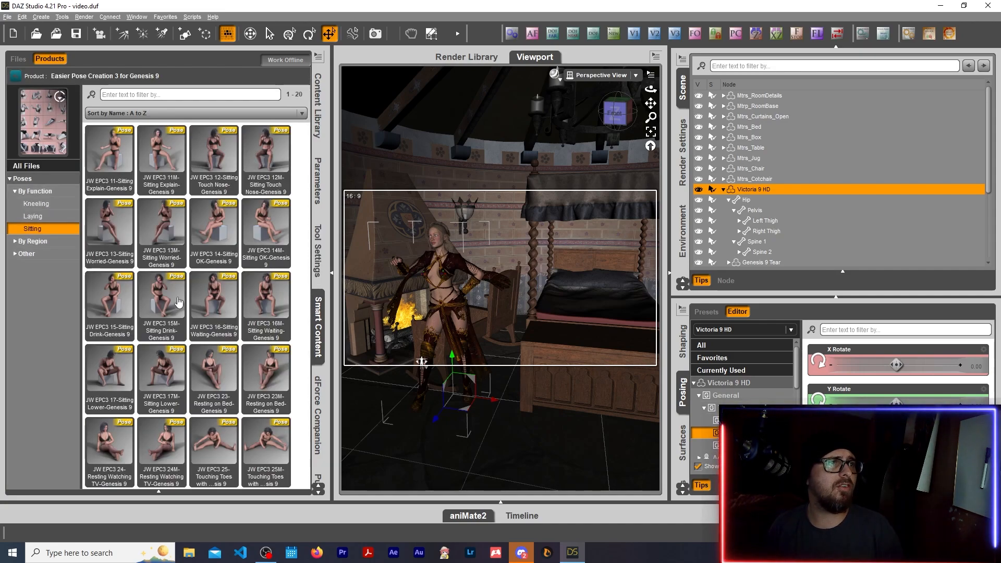
pyautogui.click(15, 76)
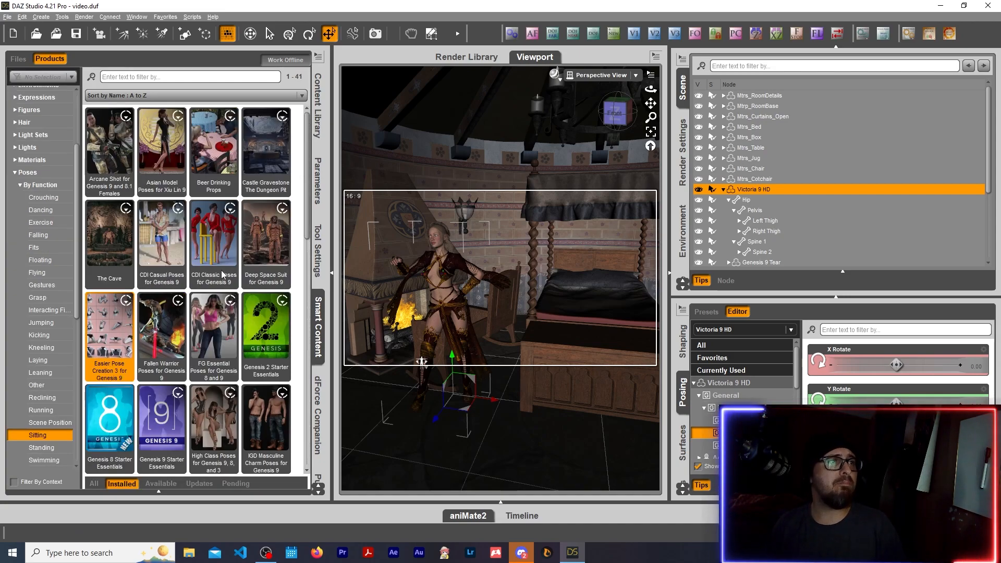
# Step: Apply the FGE Laying 13 M pose from FG Essential Poses for Genesis 8 and 9 to the figure, dismissing the limits question
pyautogui.doubleClick(195, 332)
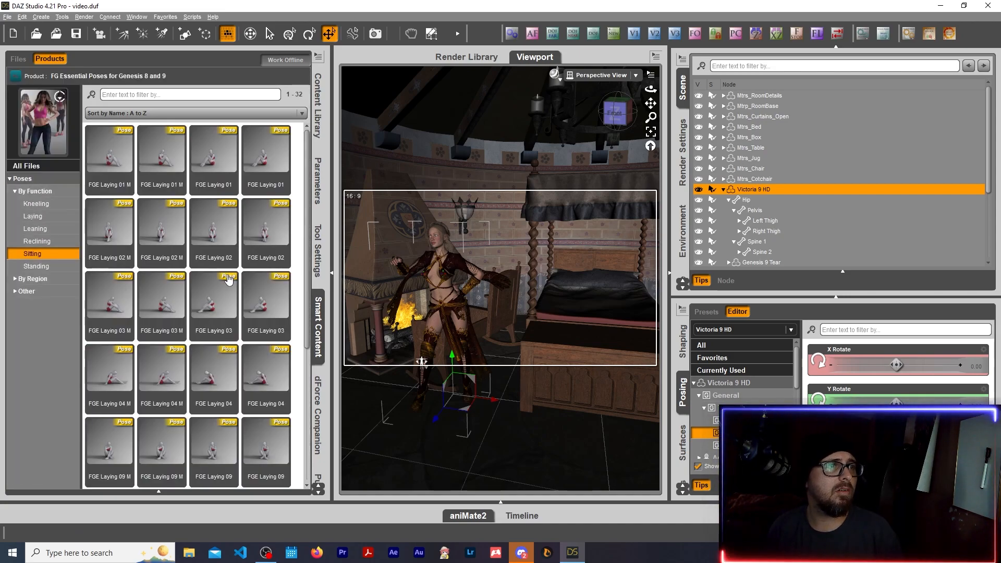
pyautogui.scroll(-3, 228, 280)
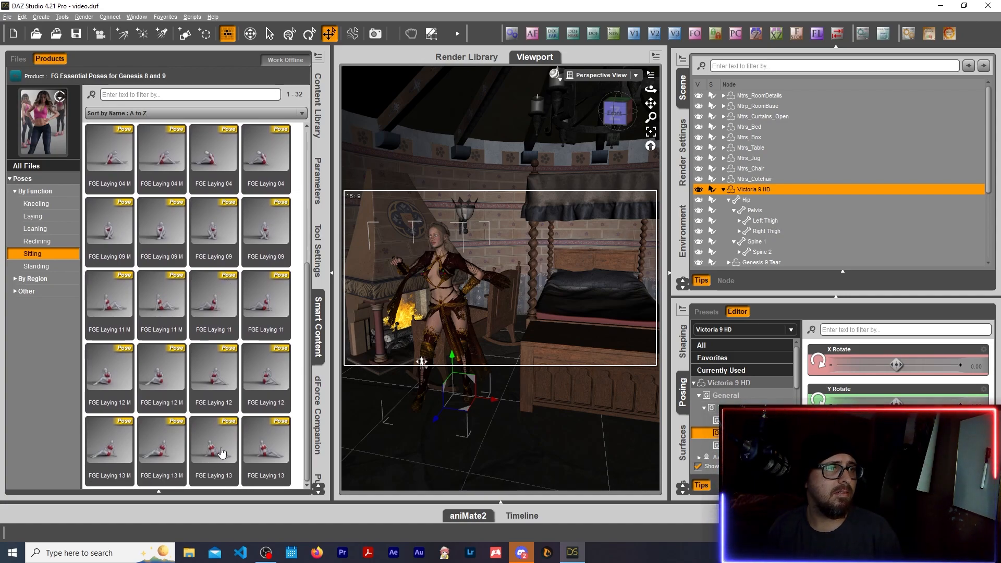
pyautogui.doubleClick(170, 456)
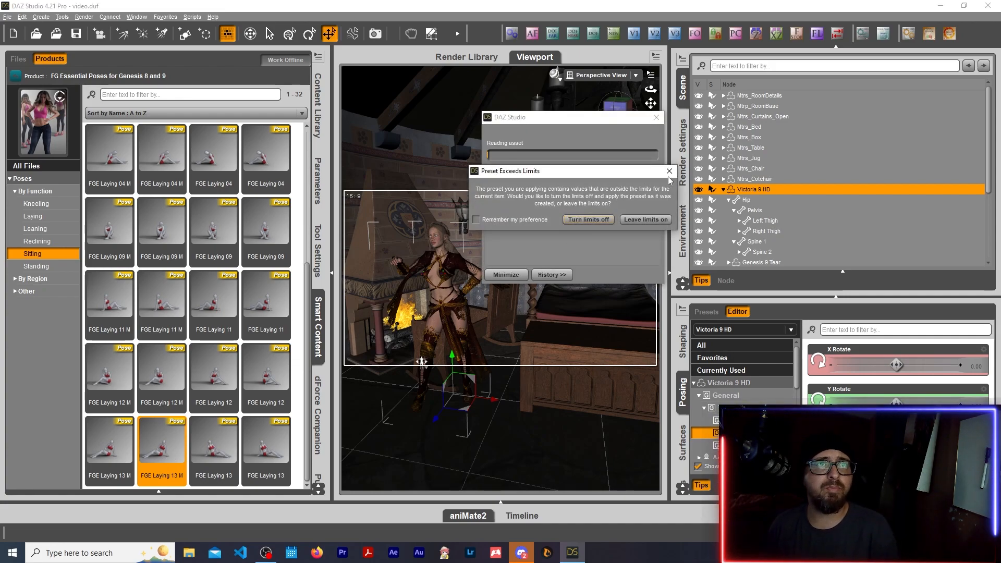
pyautogui.click(669, 173)
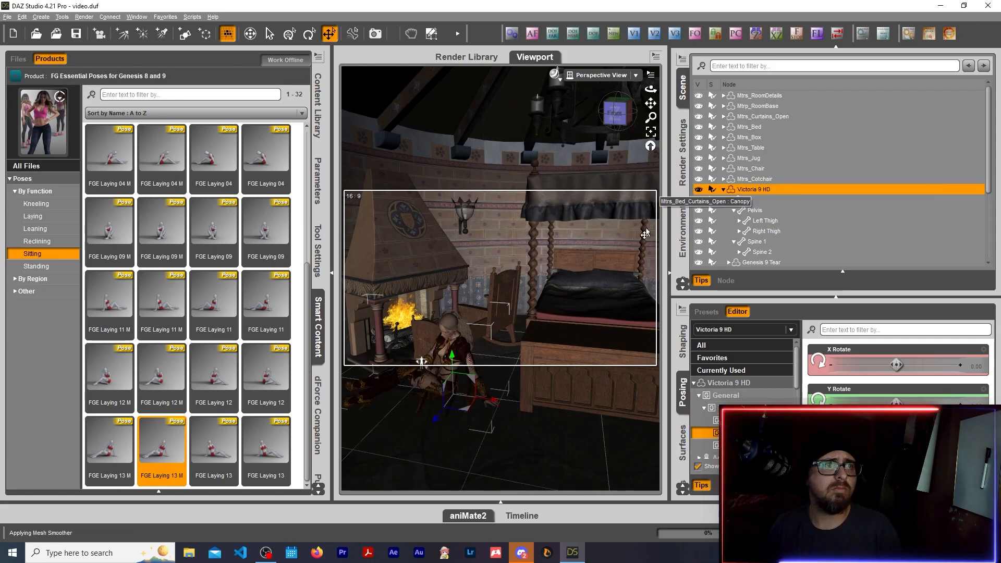
# Step: Move the posed figure across the room and up so that she sits on the wooden chest at the foot of the bed
pyautogui.moveTo(474, 418); pyautogui.dragTo(657, 413)
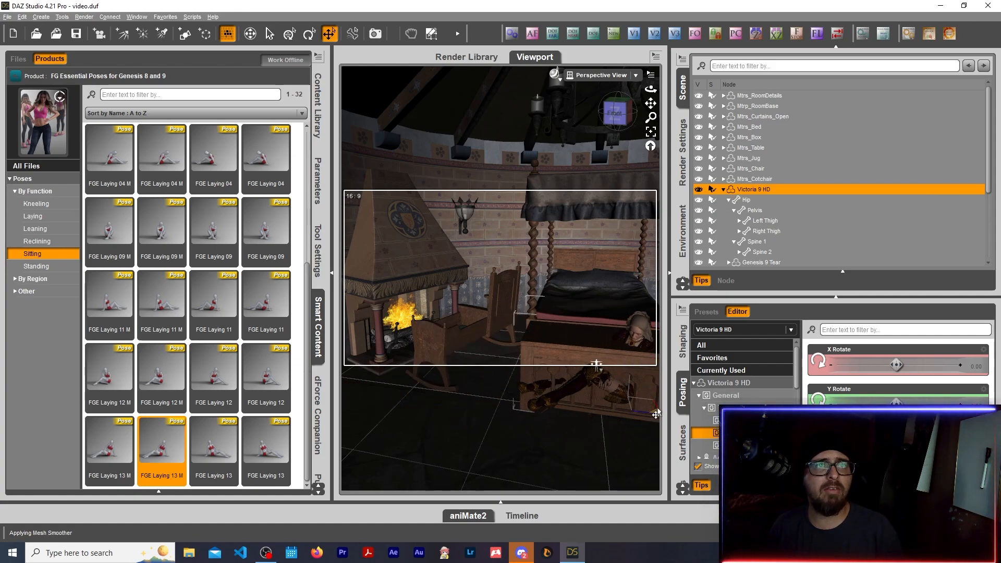
pyautogui.moveTo(651, 103); pyautogui.dragTo(556, 110)
pyautogui.moveTo(533, 370); pyautogui.dragTo(541, 322)
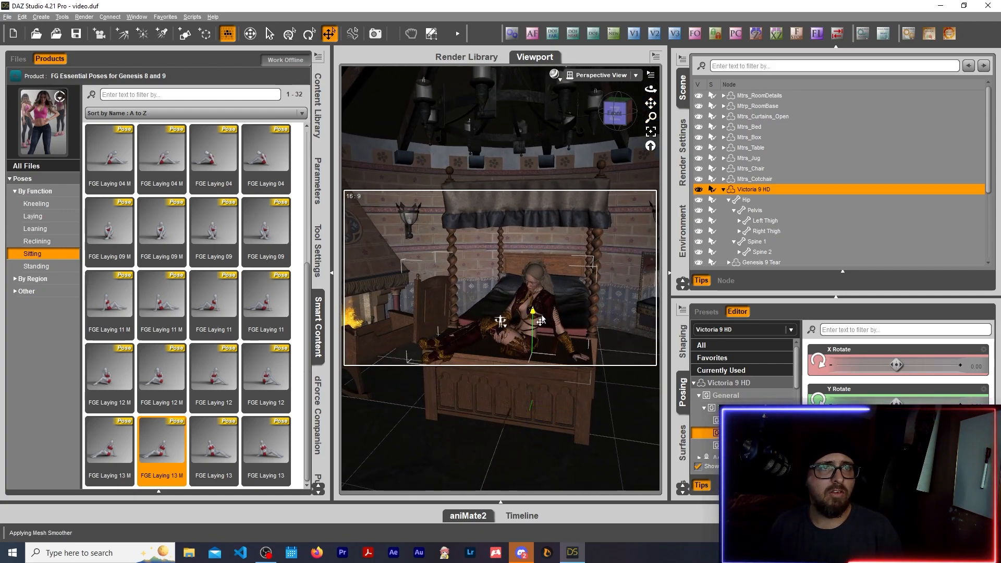
pyautogui.scroll(6, 541, 322)
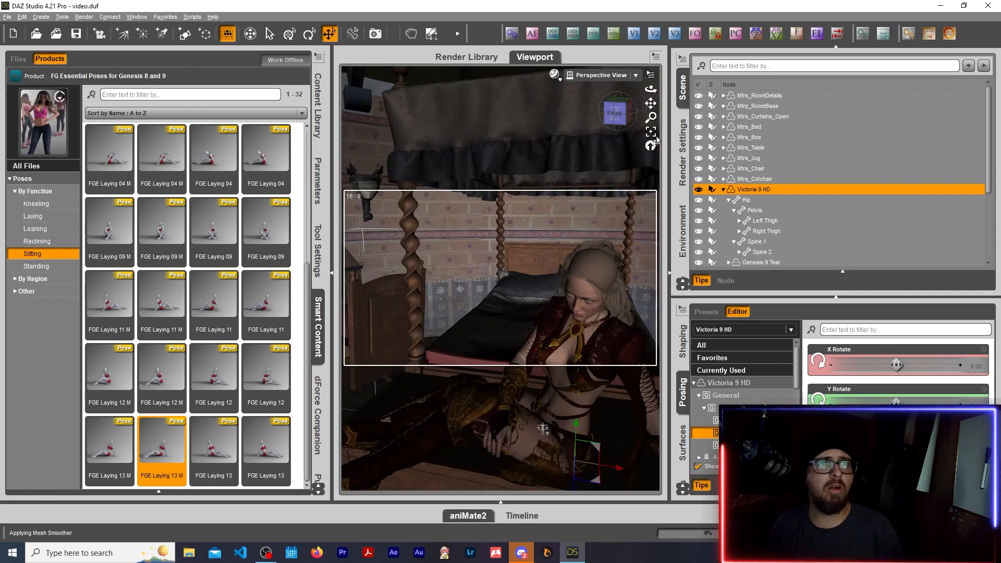
pyautogui.moveTo(651, 104)
pyautogui.mouseDown()
pyautogui.moveTo(634, 117)
pyautogui.moveTo(638, 95)
pyautogui.mouseUp()
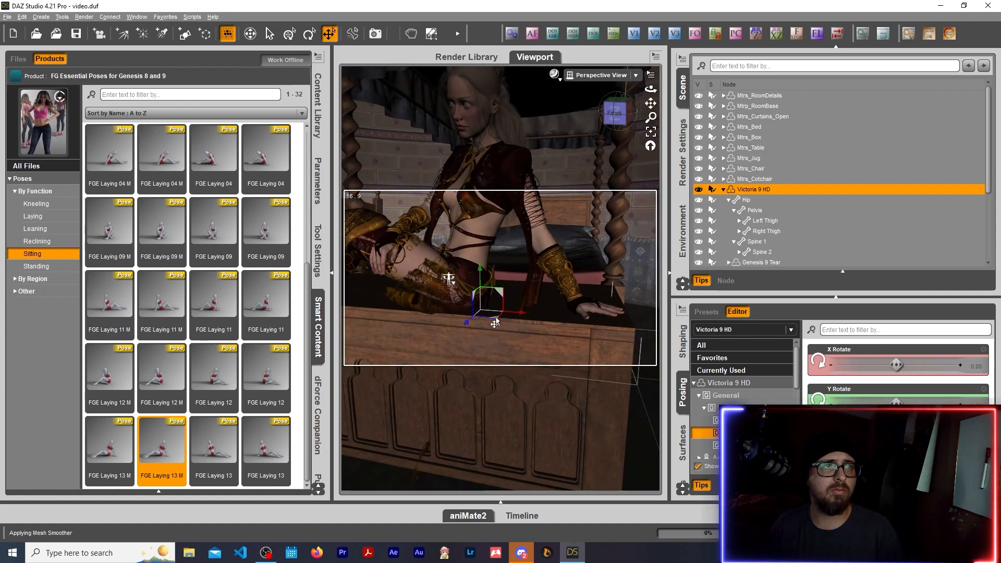
pyautogui.moveTo(494, 324)
pyautogui.mouseDown()
pyautogui.moveTo(496, 313)
pyautogui.moveTo(511, 317)
pyautogui.mouseUp()
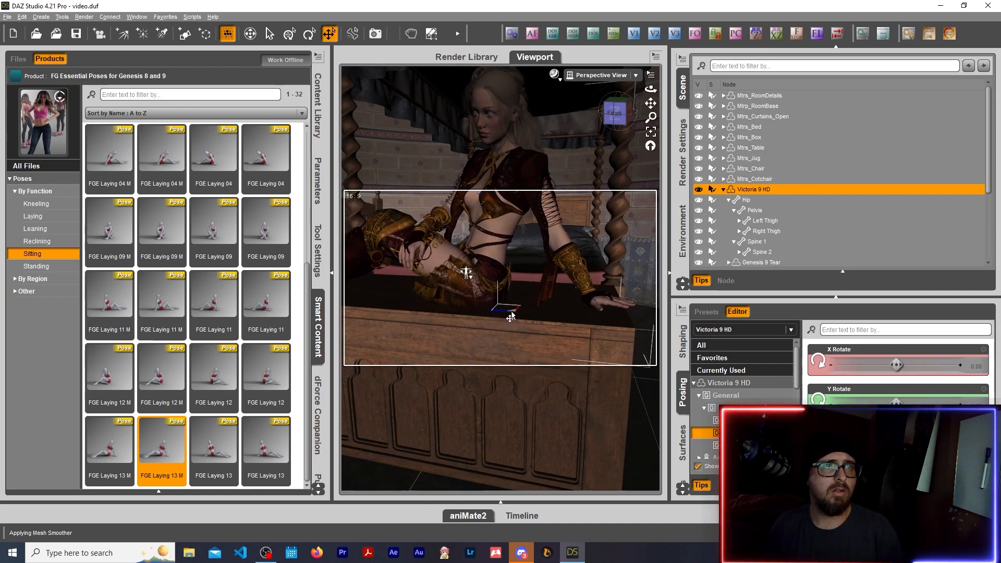
# Step: Rotate the figure slightly about its vertical axis so that both legs rest over the chest top
pyautogui.moveTo(651, 103); pyautogui.dragTo(667, 109)
pyautogui.moveTo(642, 311); pyautogui.dragTo(593, 370, button='middle')
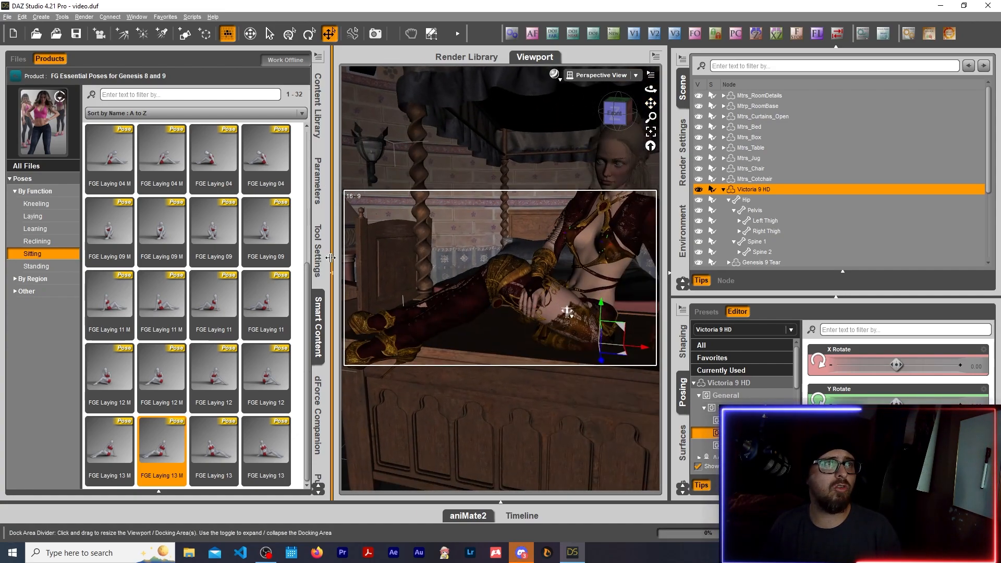
pyautogui.click(309, 34)
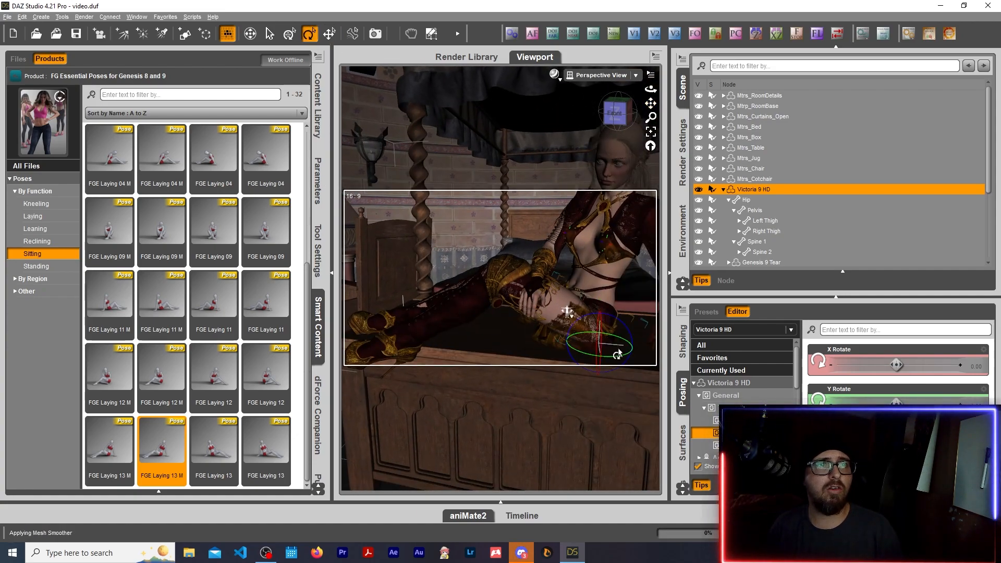
pyautogui.moveTo(620, 361); pyautogui.dragTo(615, 360)
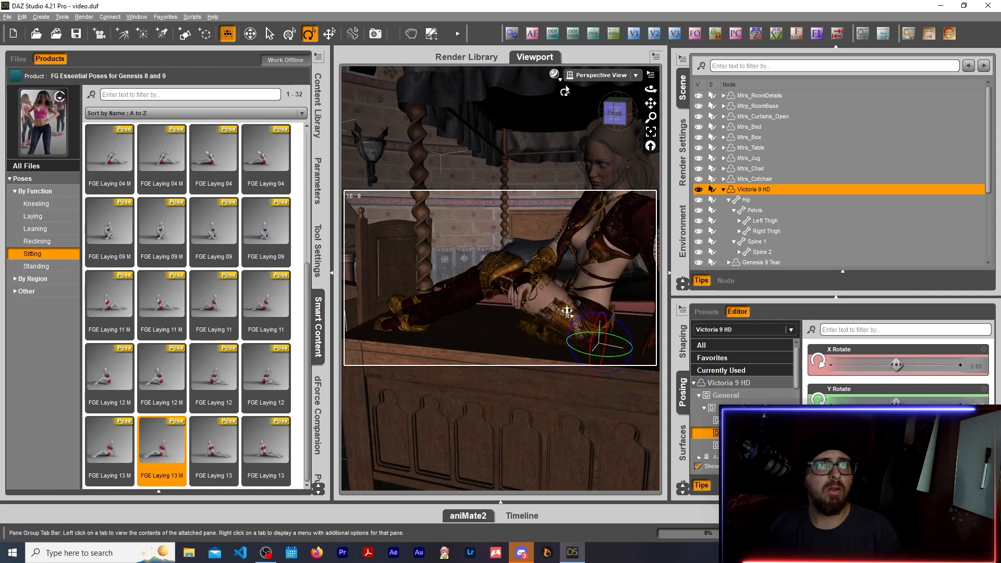
# Step: Set the bend of the figure's left shin to 52.99 so the leg extends slightly further along the chest
pyautogui.moveTo(651, 103); pyautogui.dragTo(646, 111)
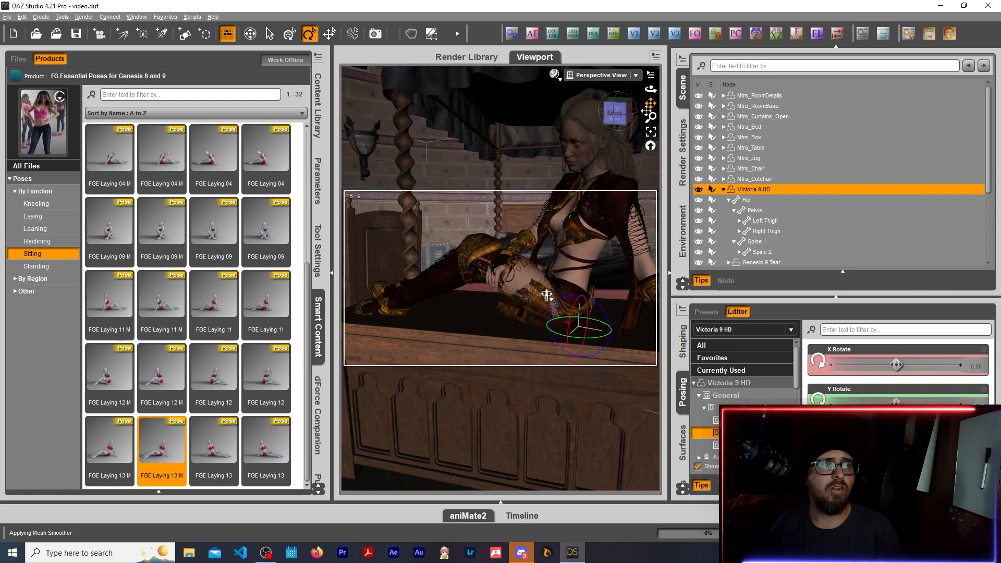
pyautogui.click(438, 282)
pyautogui.click(318, 180)
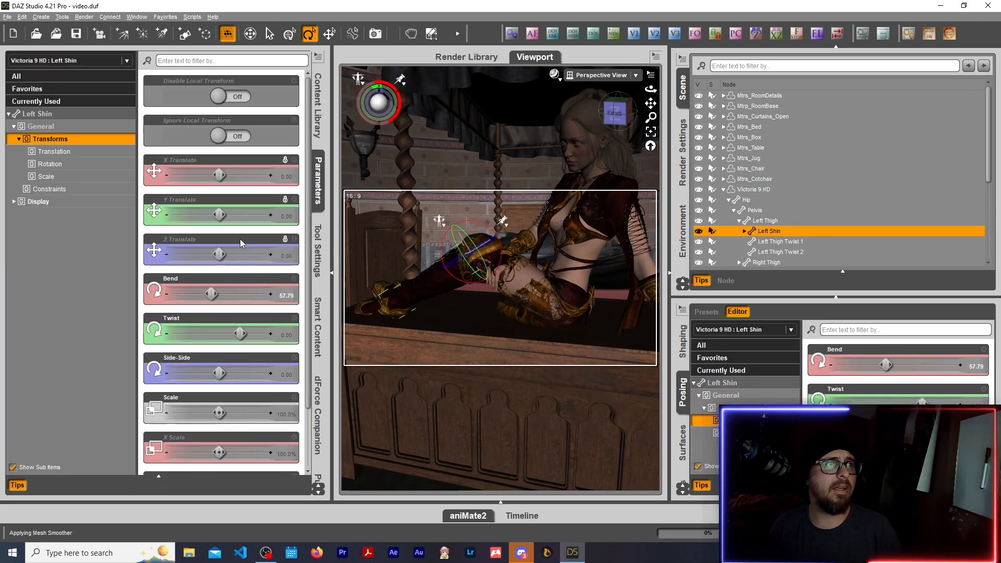
pyautogui.moveTo(211, 290); pyautogui.dragTo(208, 293)
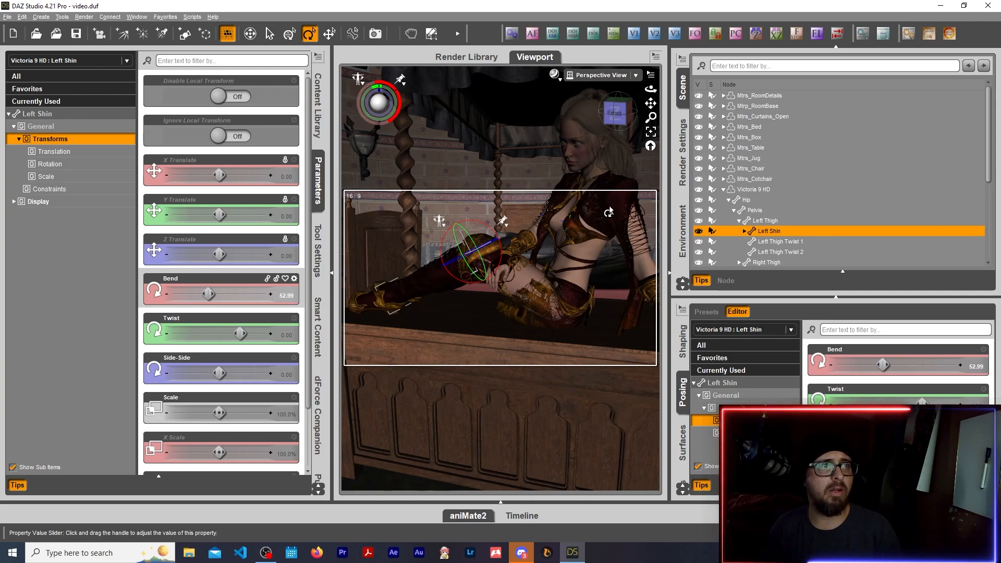
pyautogui.click(317, 180)
# Step: Move the figure's left hand slightly down toward the chest top with the Translate tool
pyautogui.moveTo(612, 116); pyautogui.dragTo(563, 152)
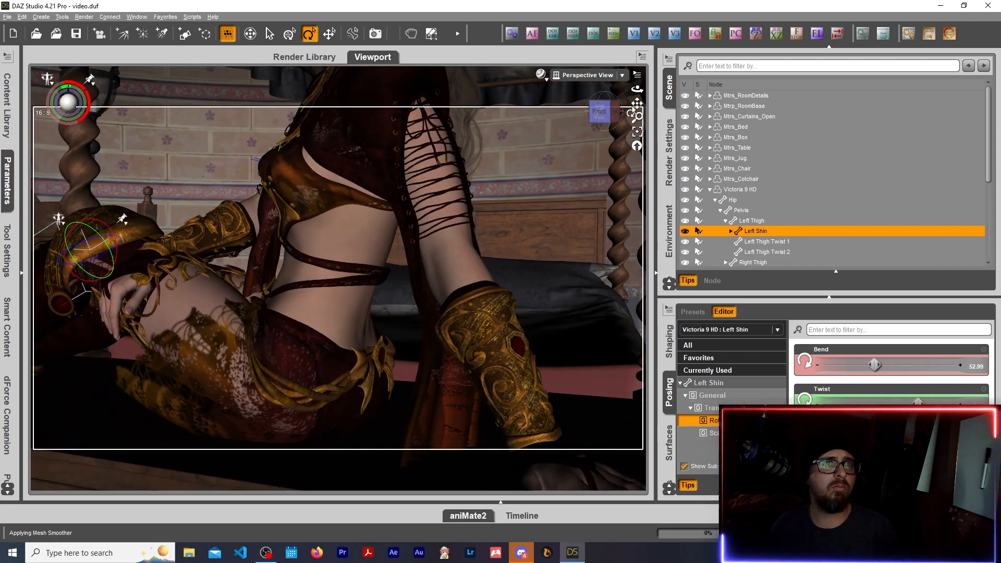
pyautogui.moveTo(637, 104); pyautogui.dragTo(776, 65)
pyautogui.moveTo(636, 104); pyautogui.dragTo(352, 93)
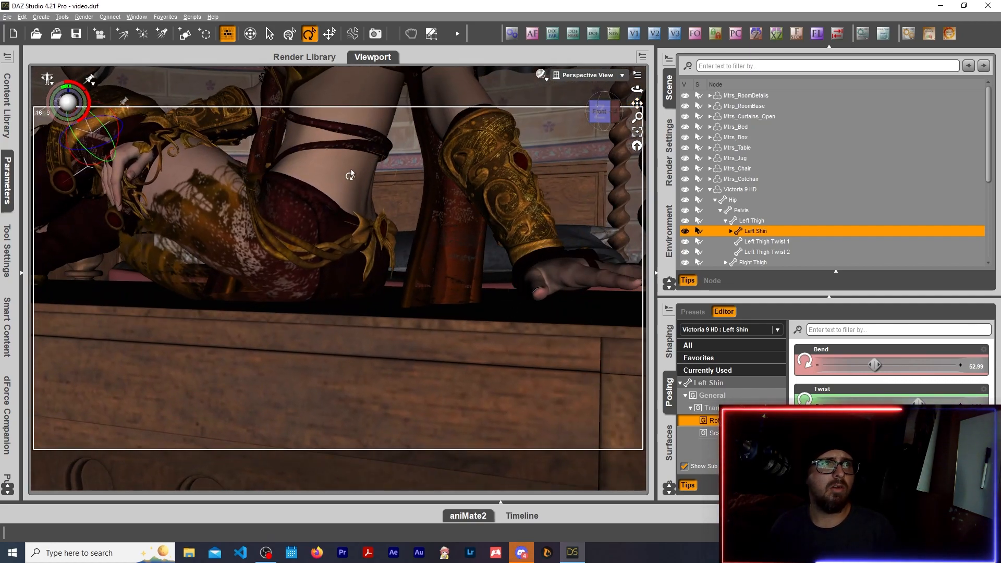
pyautogui.scroll(-5, 349, 175)
pyautogui.moveTo(637, 104); pyautogui.dragTo(674, 216)
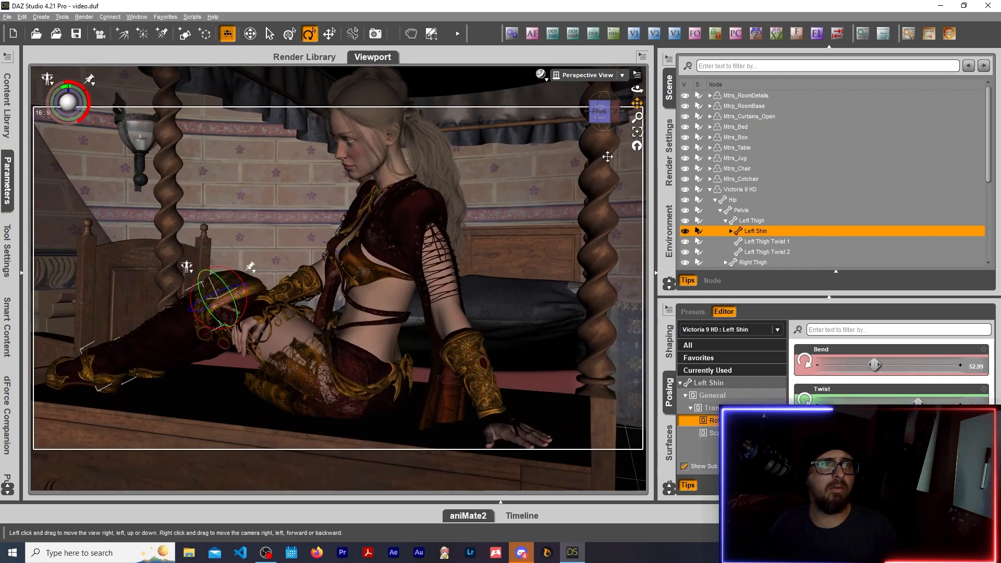
pyautogui.click(508, 433)
pyautogui.click(329, 34)
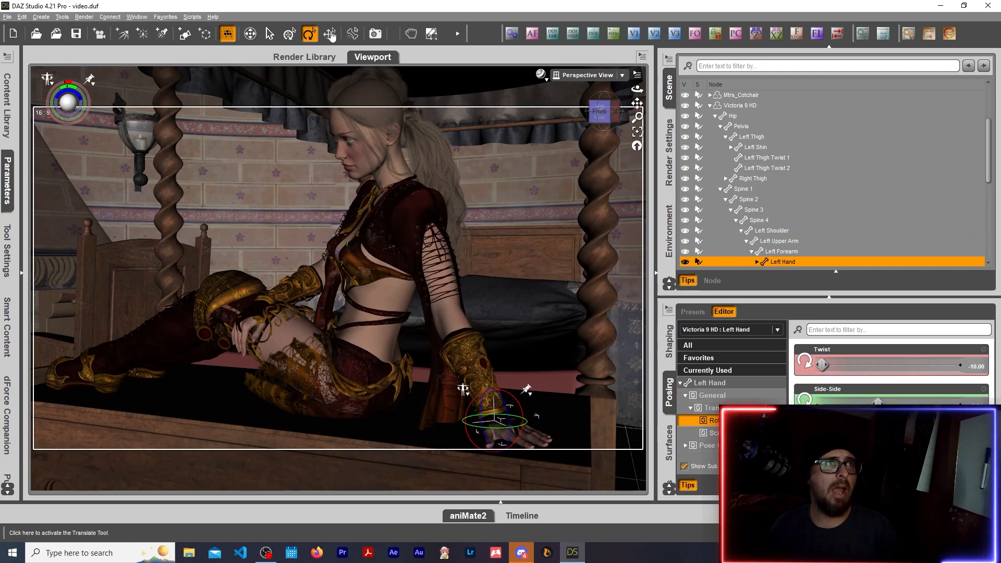
pyautogui.moveTo(492, 385); pyautogui.dragTo(494, 396)
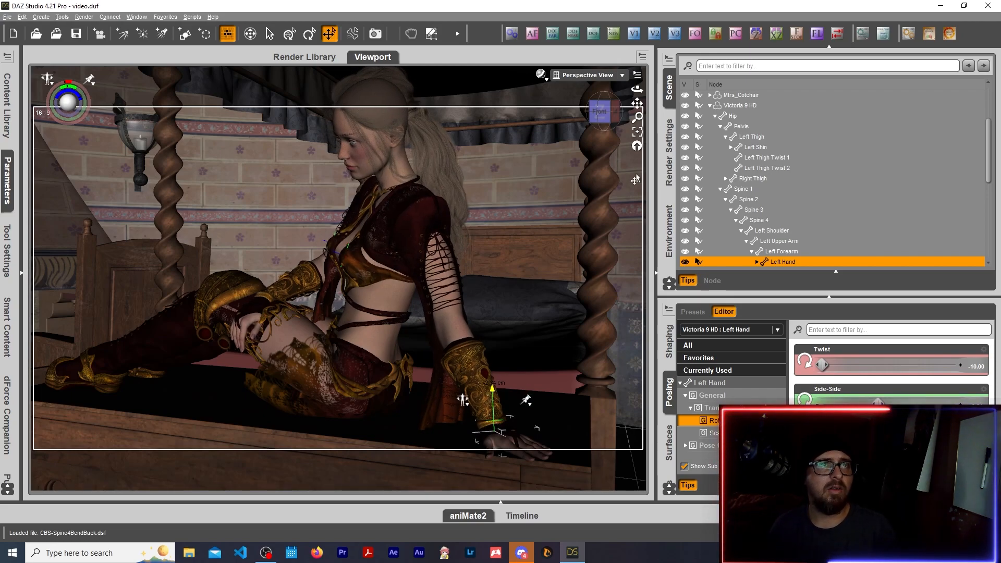
# Step: Try a different Front-Back value on the left upper arm, undo it, and set the arm's Bend to -16.11
pyautogui.click(616, 111)
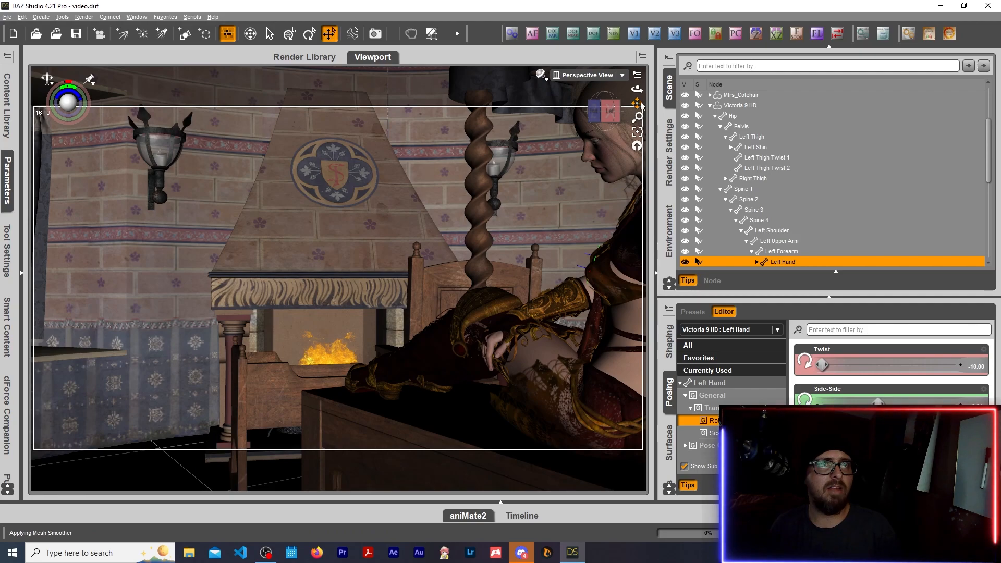
pyautogui.moveTo(637, 106); pyautogui.dragTo(529, 35)
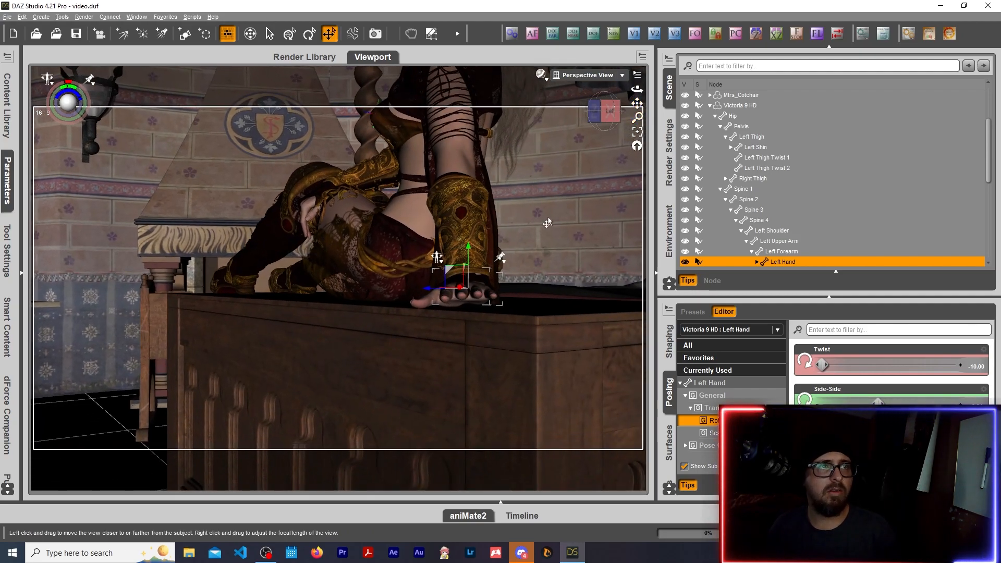
pyautogui.click(446, 104)
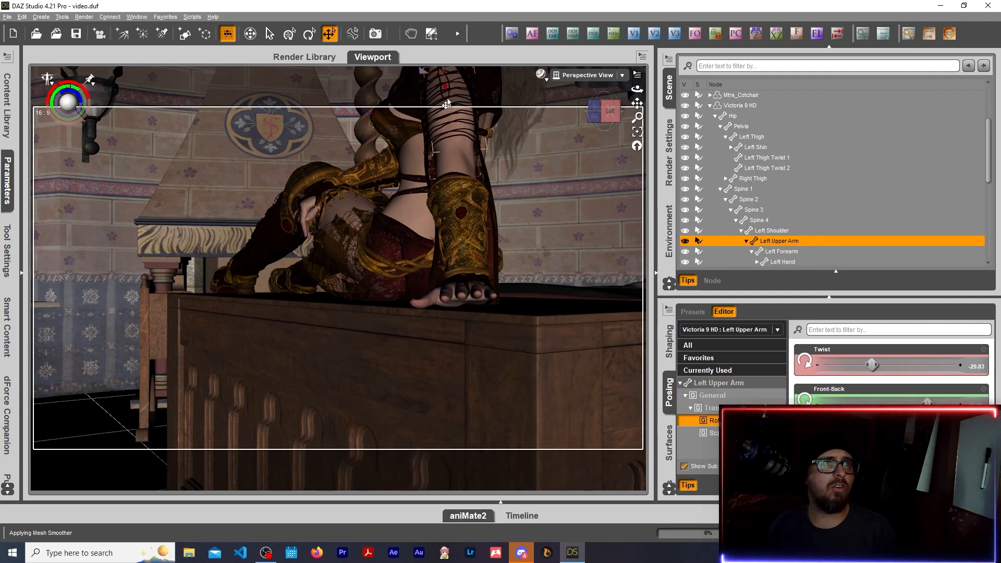
pyautogui.click(7, 187)
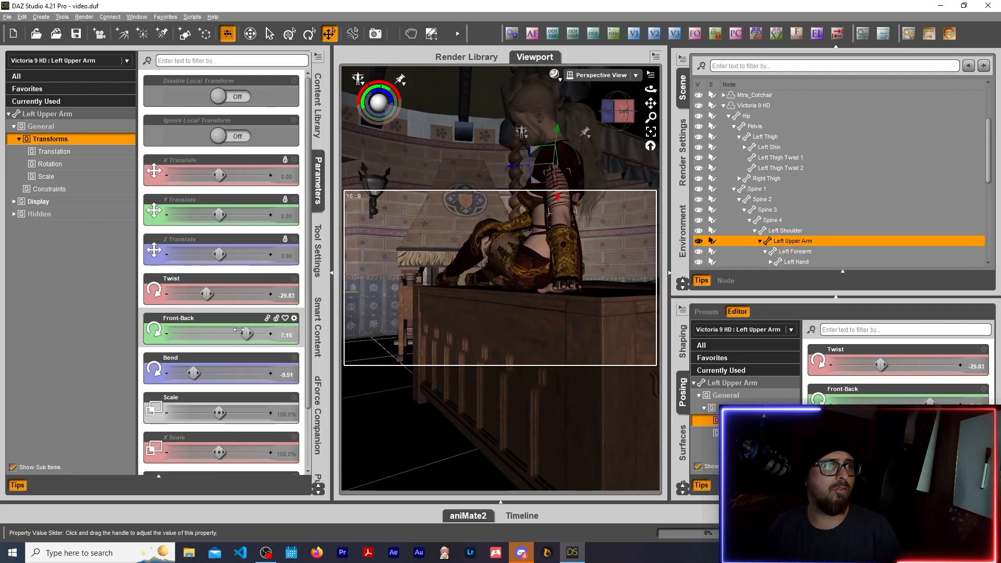
pyautogui.moveTo(240, 334); pyautogui.dragTo(245, 334)
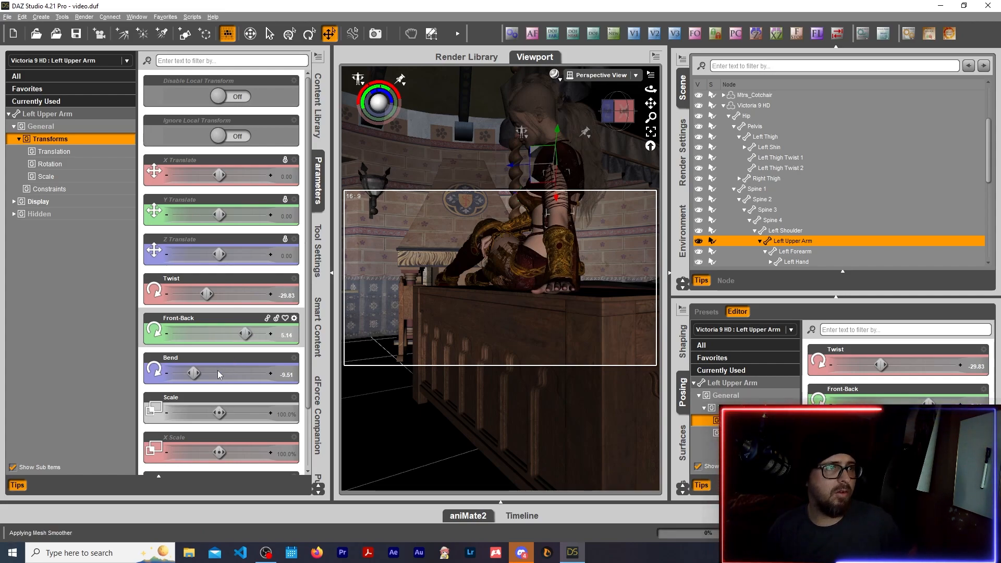
pyautogui.hotkey('ctrl', 'z')
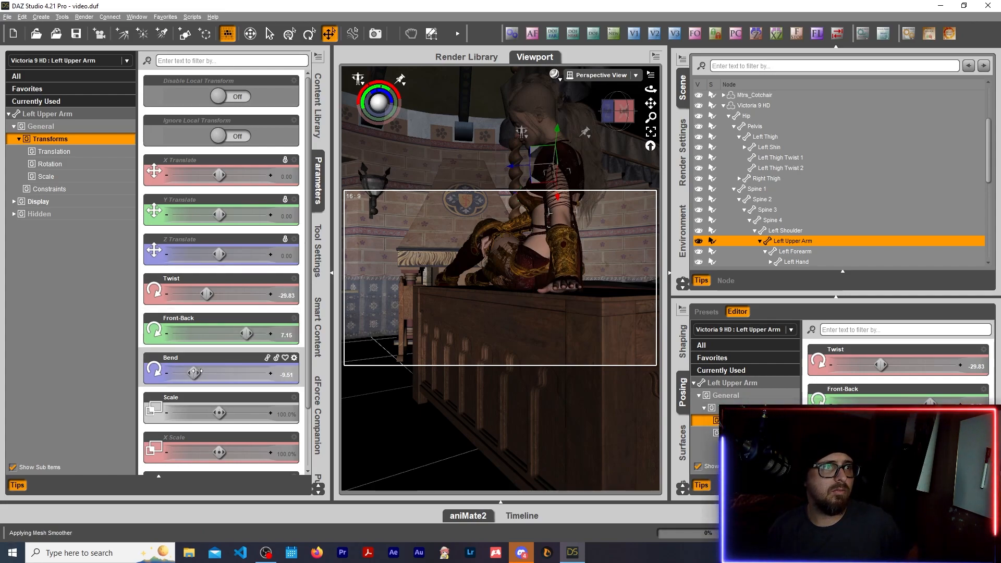
pyautogui.moveTo(195, 374); pyautogui.dragTo(188, 396)
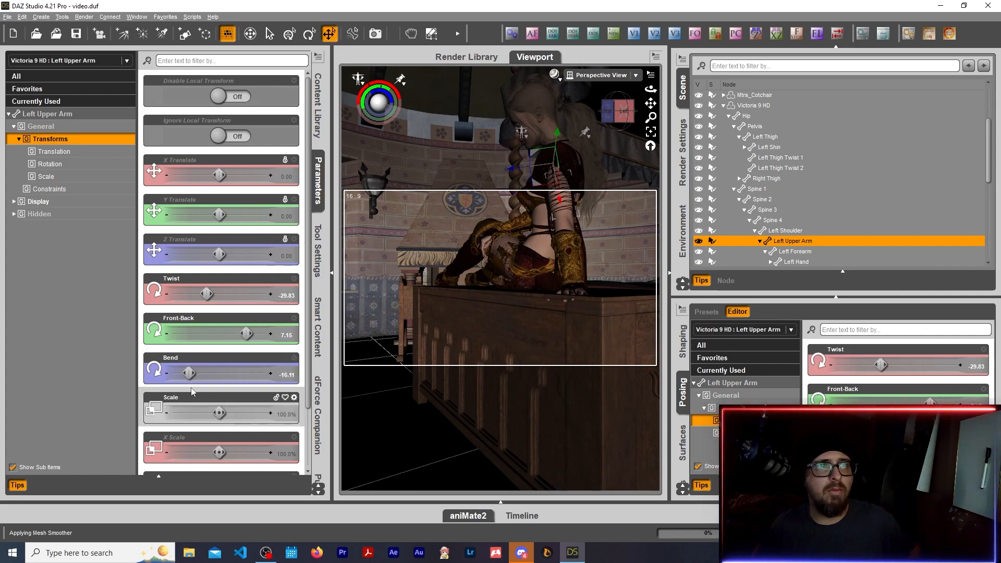
# Step: Adjust the height of the left hand so that the palm rests on the chest top
pyautogui.click(572, 296)
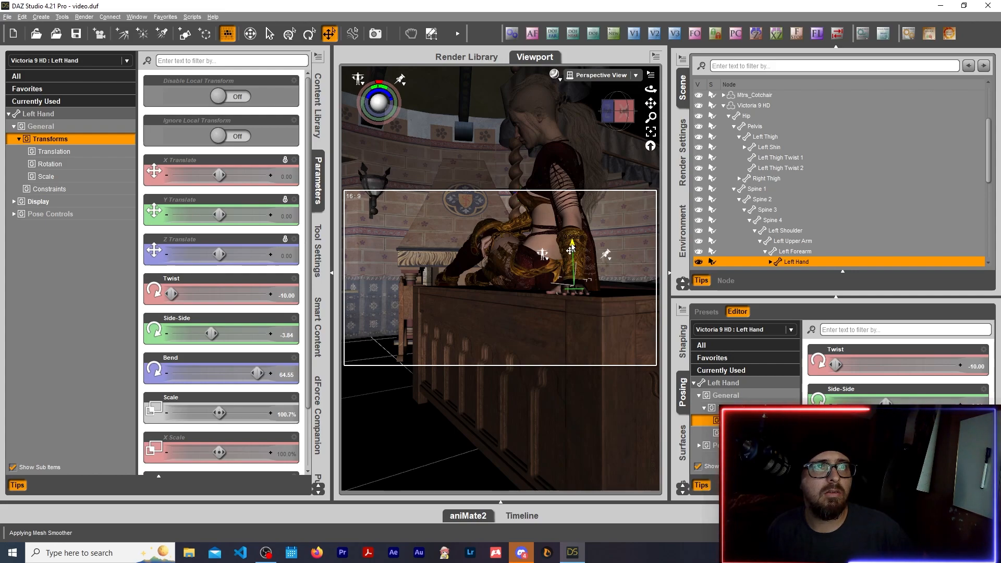
pyautogui.moveTo(616, 111); pyautogui.dragTo(751, 186)
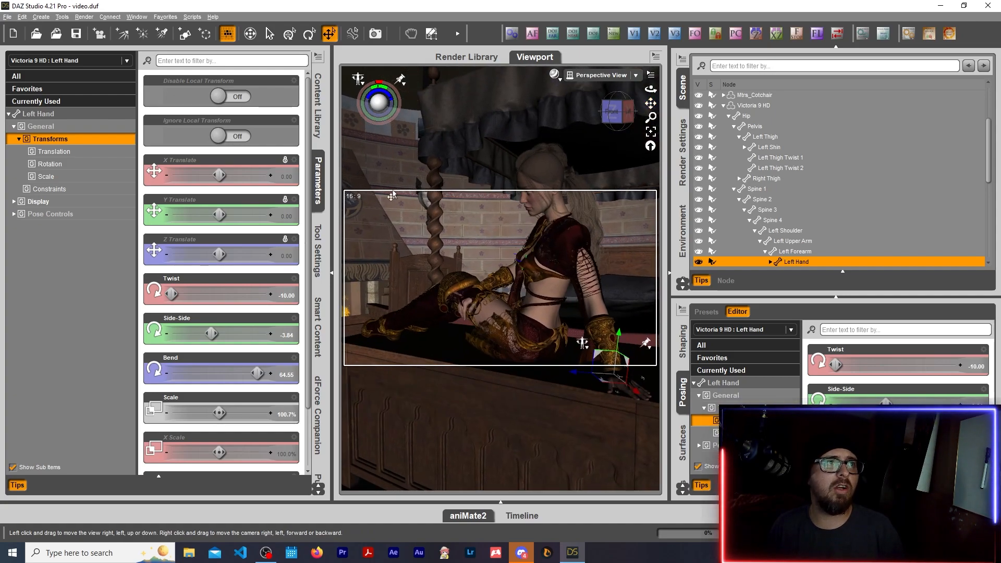
pyautogui.click(321, 187)
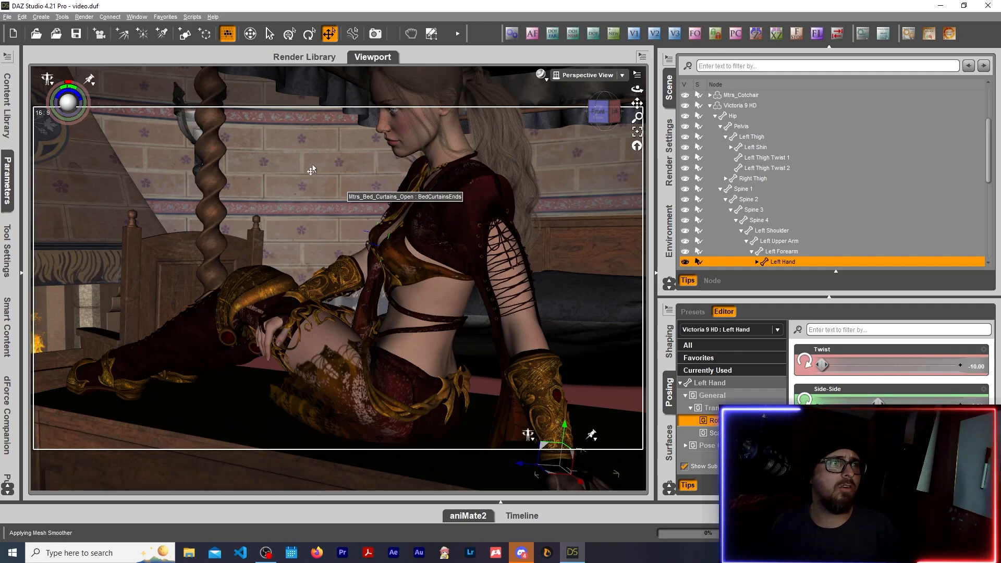
# Step: Frame the seated figure with the fireplace behind her and create a camera with a 65mm focal length from this view
pyautogui.moveTo(604, 112); pyautogui.dragTo(610, 16)
pyautogui.scroll(-2, 463, 143)
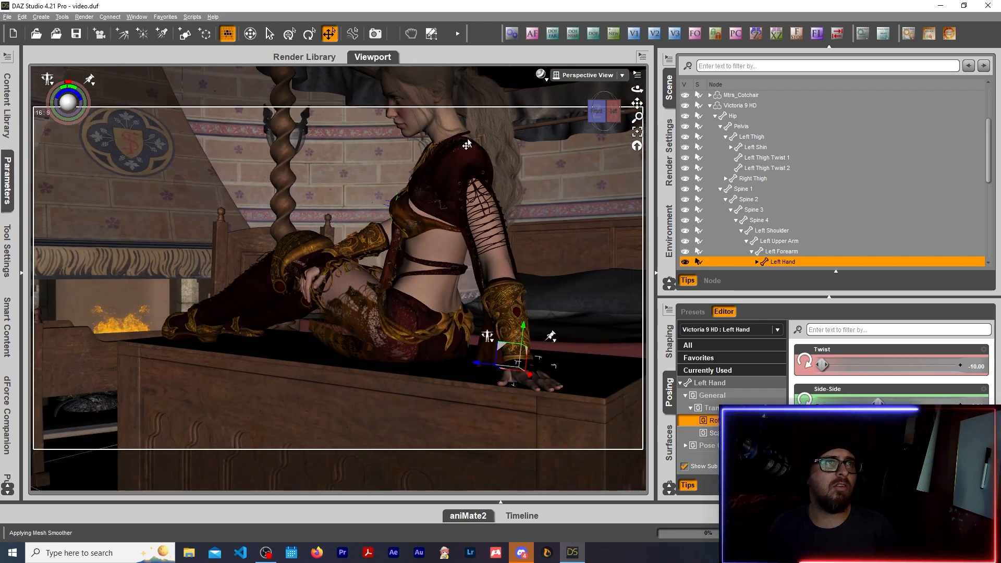
pyautogui.moveTo(636, 103)
pyautogui.mouseDown()
pyautogui.moveTo(600, 121)
pyautogui.moveTo(635, 120)
pyautogui.moveTo(645, 99)
pyautogui.moveTo(610, 118)
pyautogui.moveTo(638, 118)
pyautogui.mouseUp()
pyautogui.scroll(-1, 514, 177)
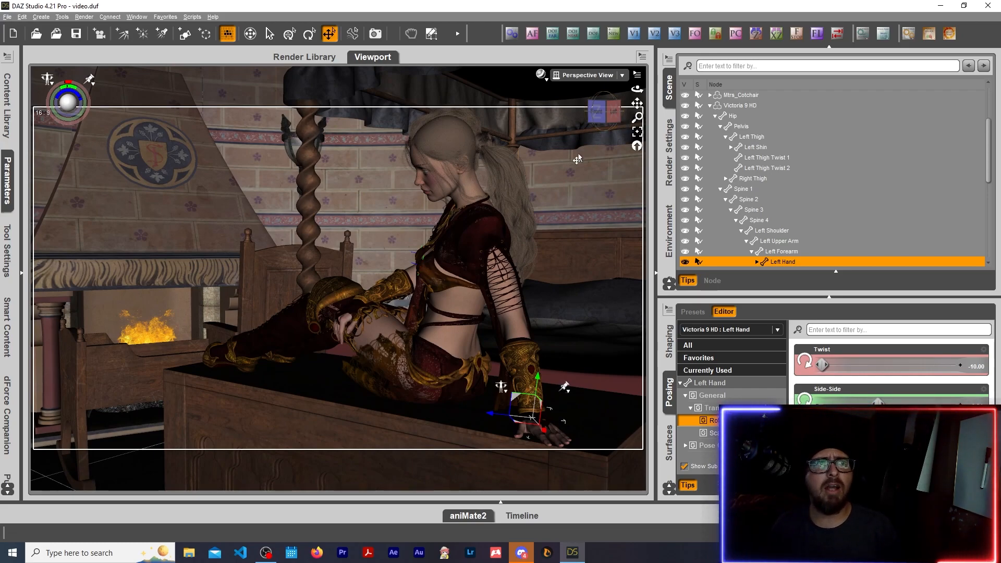
pyautogui.click(464, 298)
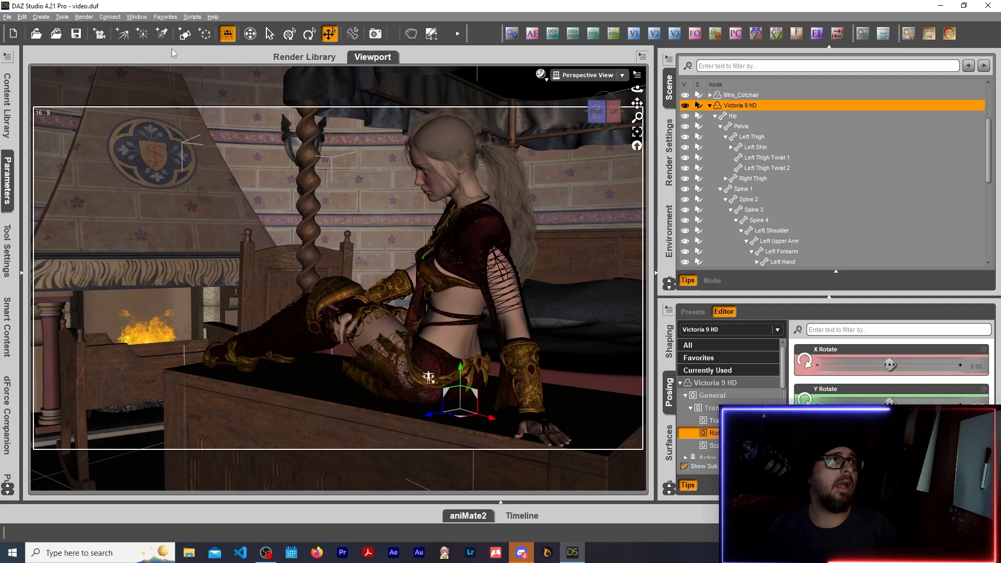
pyautogui.click(614, 35)
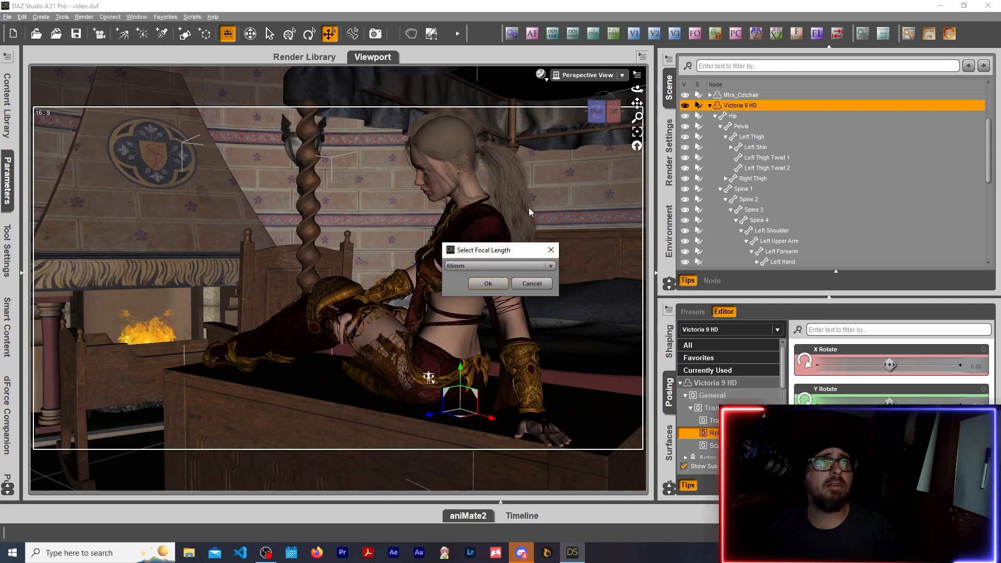
pyautogui.click(491, 285)
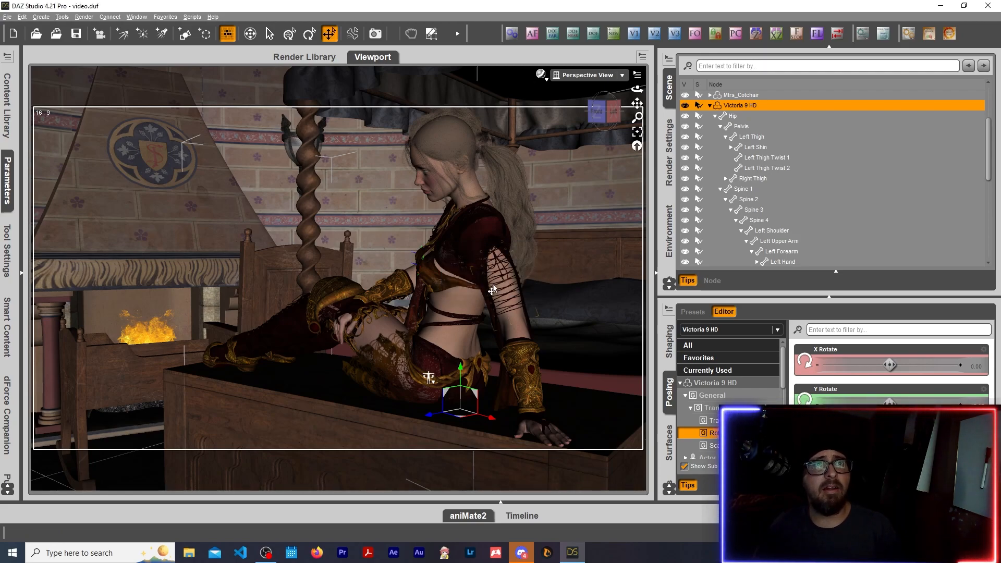
# Step: Check the scene through Camera (65mm) 1 and return to the Perspective View
pyautogui.click(600, 76)
pyautogui.click(676, 5)
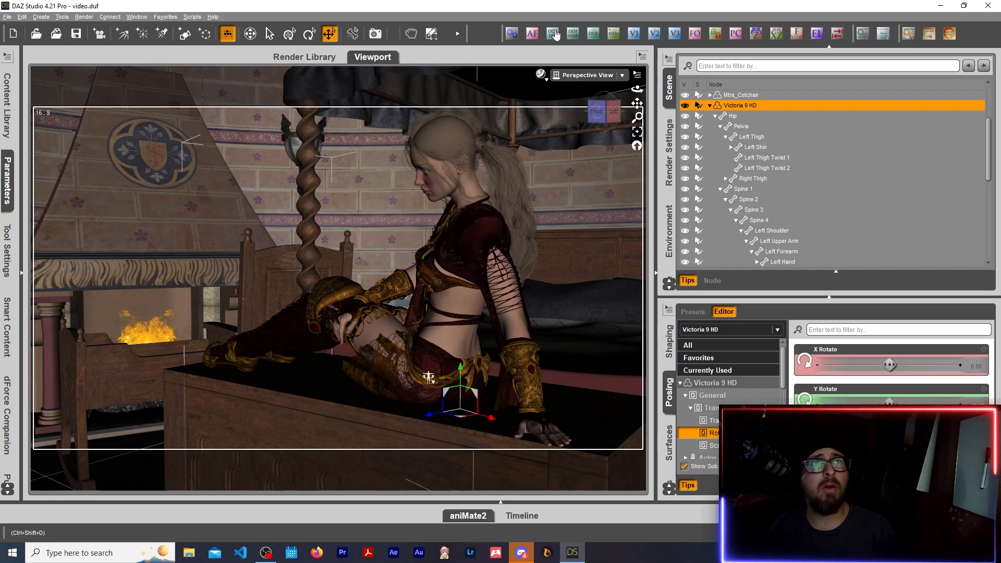
pyautogui.click(583, 76)
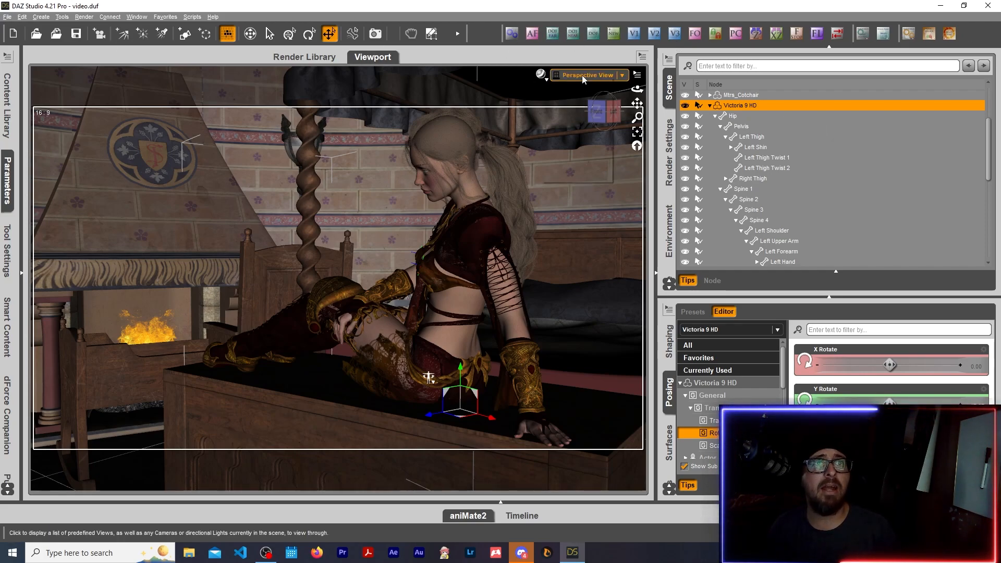
pyautogui.click(589, 163)
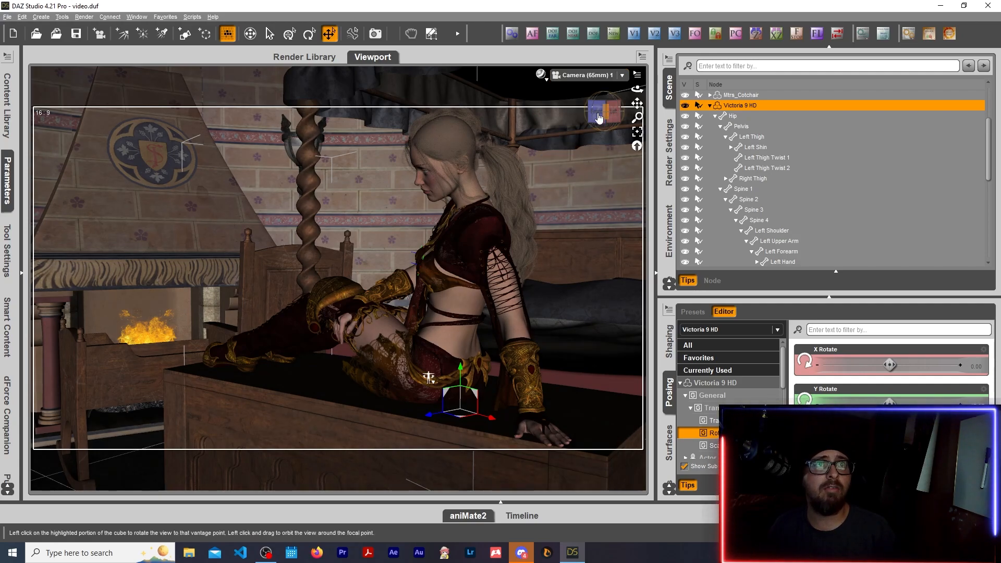
pyautogui.click(587, 75)
pyautogui.click(580, 90)
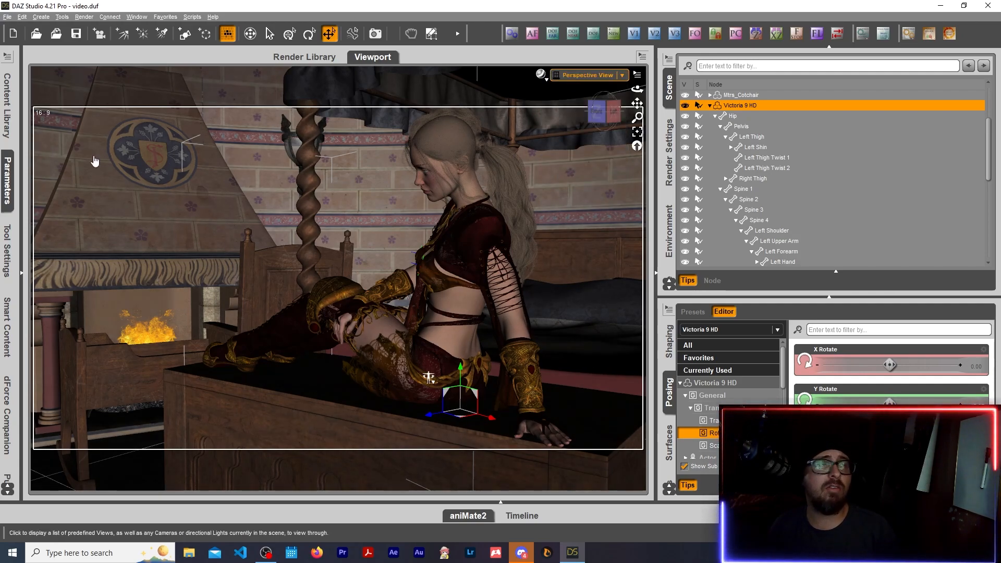
pyautogui.click(7, 182)
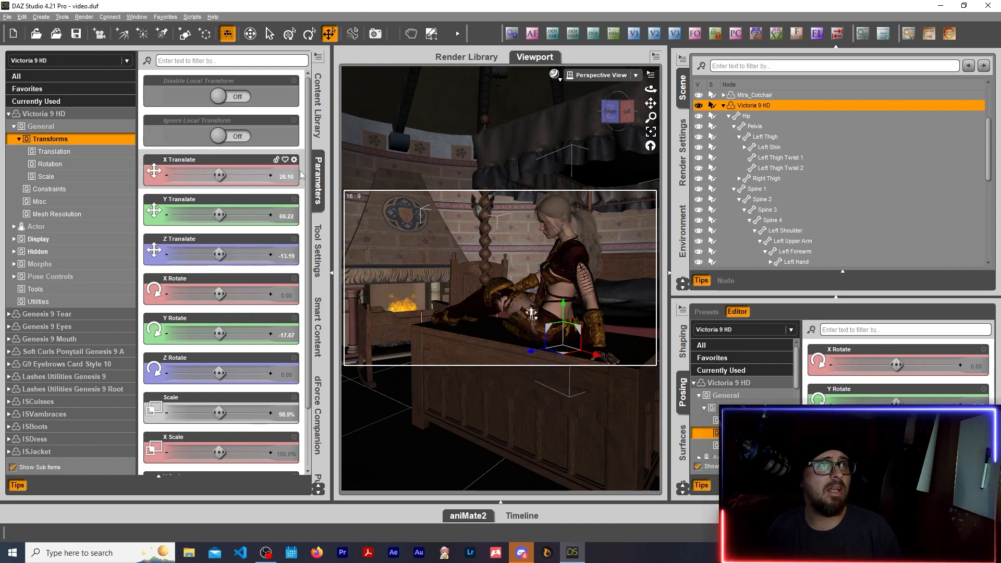
pyautogui.click(276, 159)
pyautogui.click(276, 201)
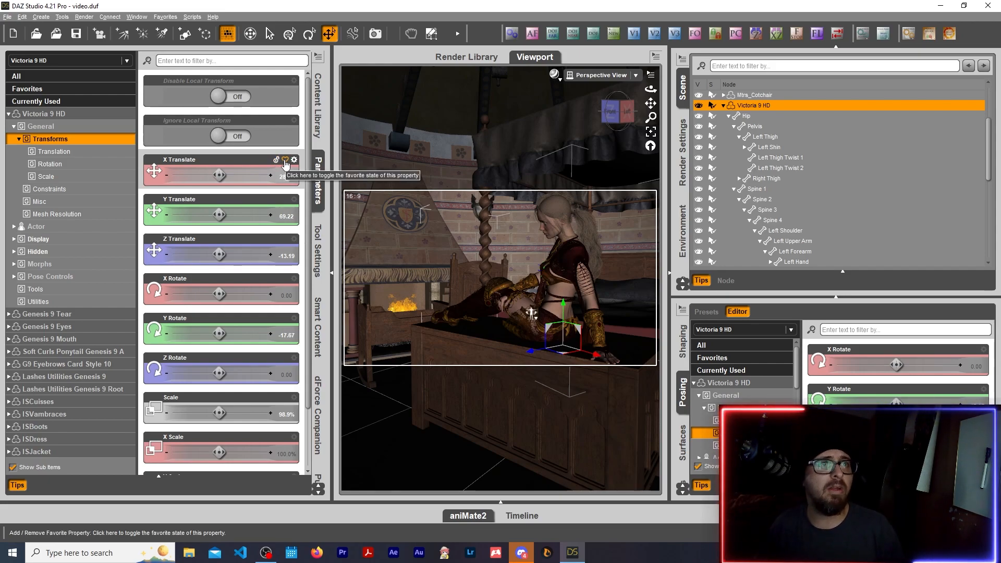
pyautogui.click(318, 182)
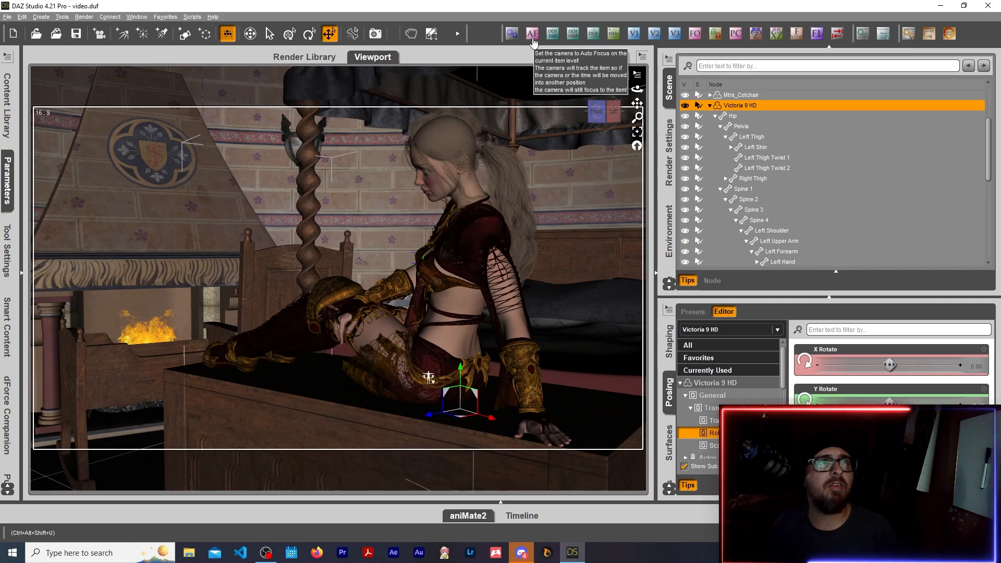
pyautogui.click(192, 16)
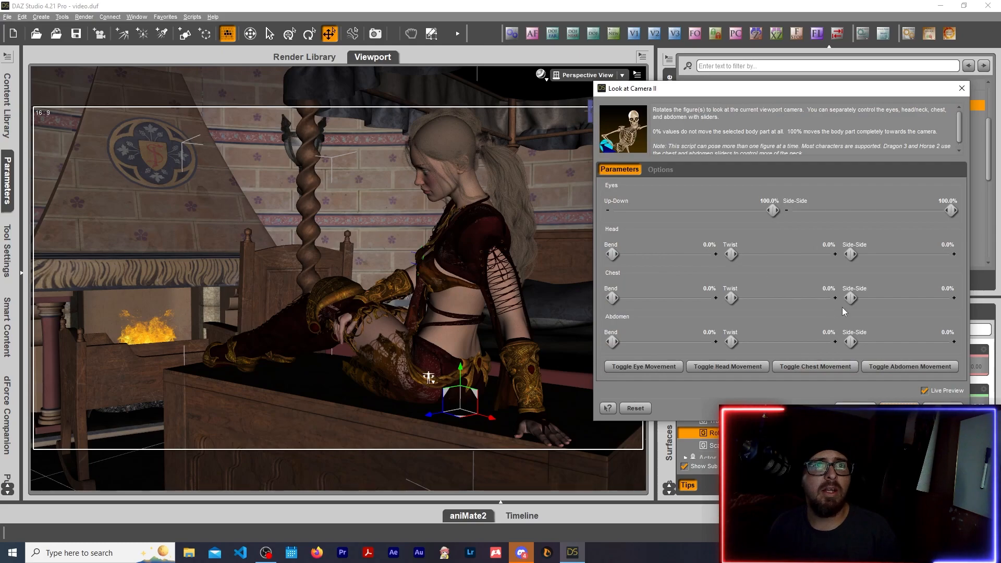
pyautogui.click(744, 367)
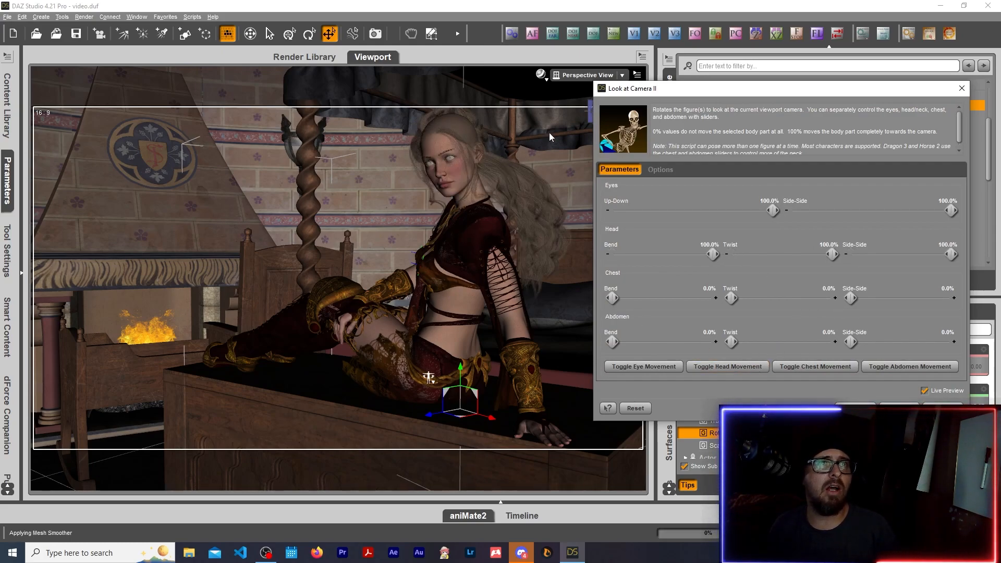
pyautogui.click(942, 408)
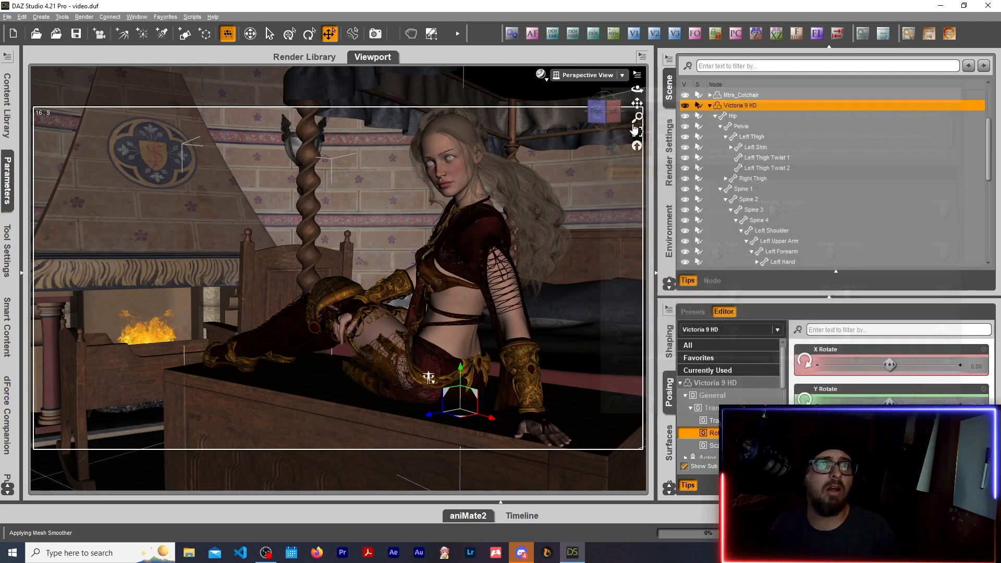
# Step: Through Camera (65mm) 1, run Look at Camera II on Victoria 9 HD with 100% head movement and accept it
pyautogui.click(622, 75)
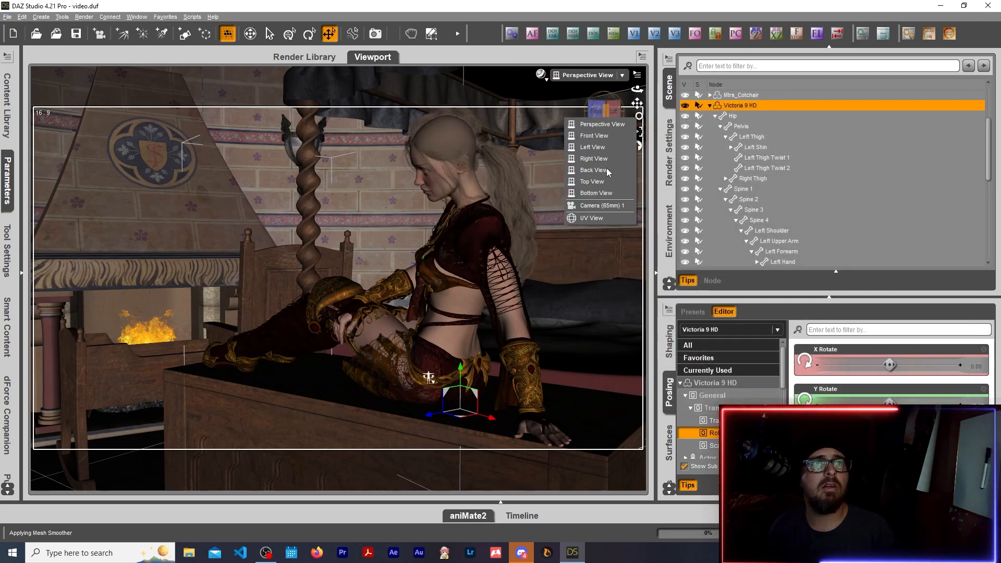
pyautogui.click(605, 206)
pyautogui.click(192, 17)
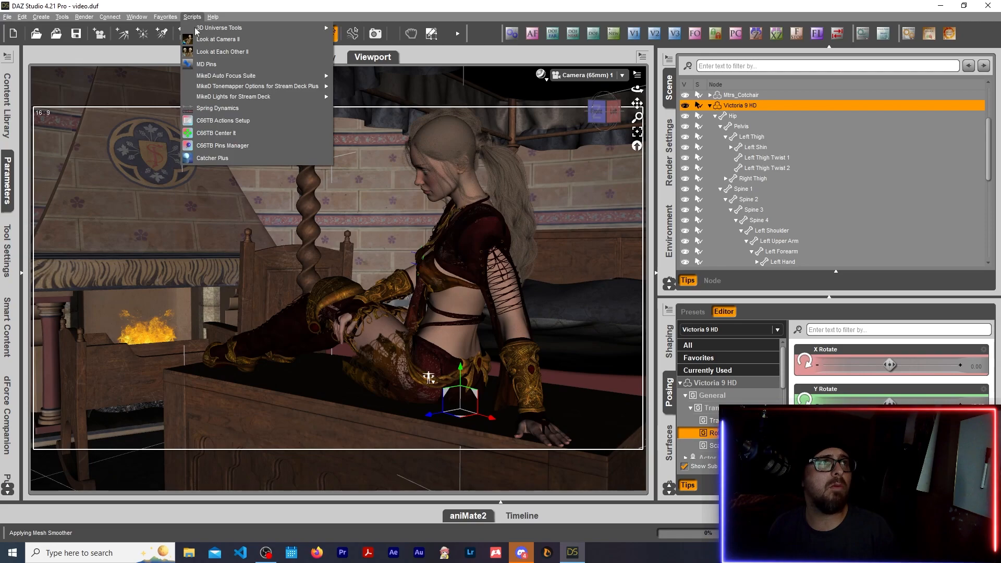
pyautogui.click(221, 39)
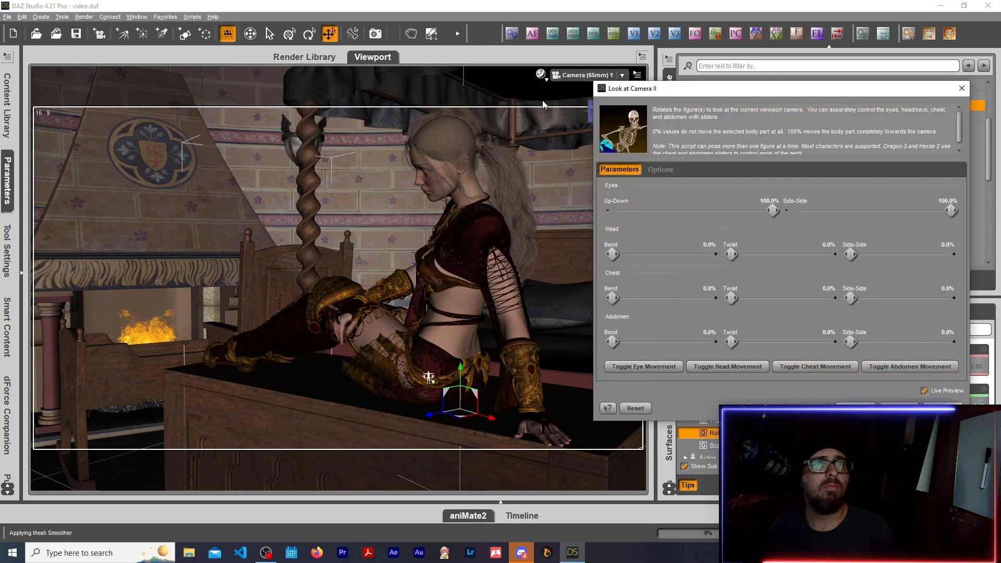
pyautogui.click(722, 367)
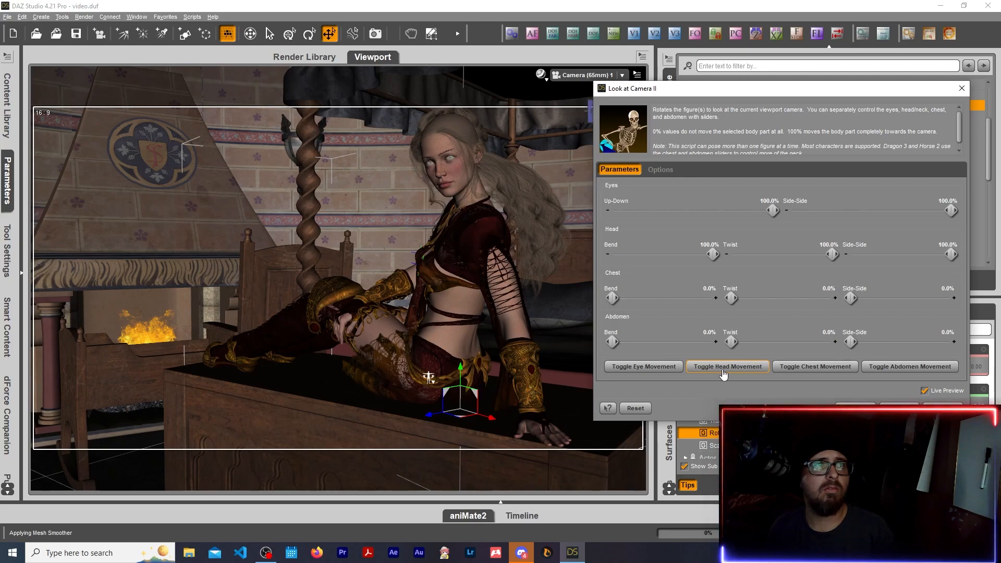
pyautogui.click(898, 408)
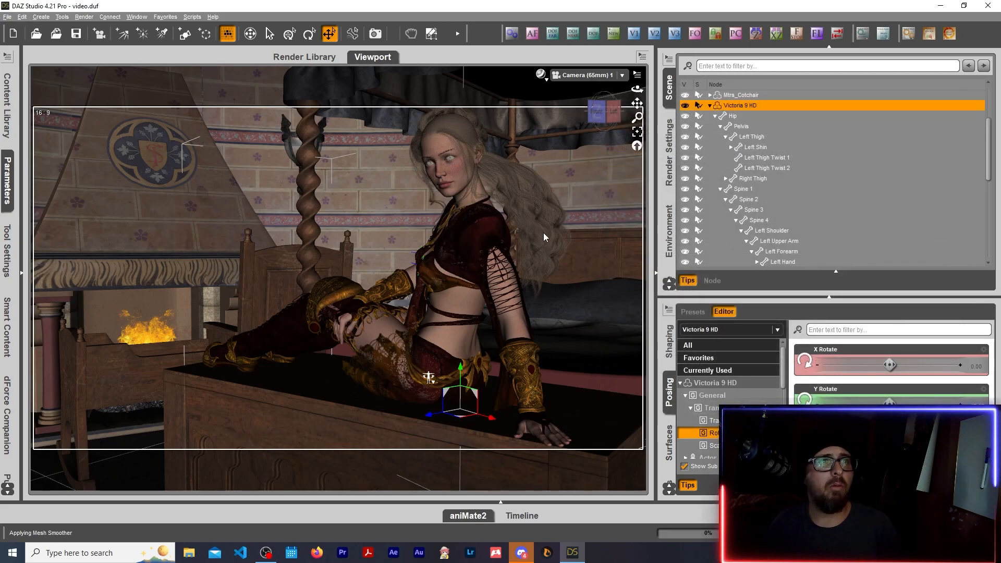
# Step: Rotate the Tail bone of the Soft Curls Ponytail so the hair falls behind her back, and check it through Camera (65mm) 1
pyautogui.click(574, 128)
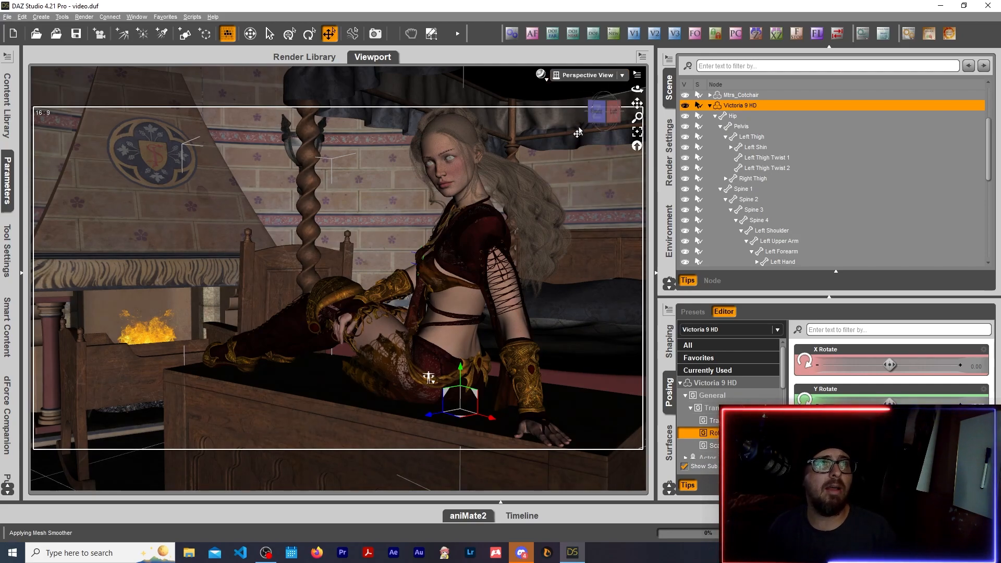
pyautogui.scroll(4, 583, 128)
pyautogui.moveTo(606, 115); pyautogui.dragTo(526, 204)
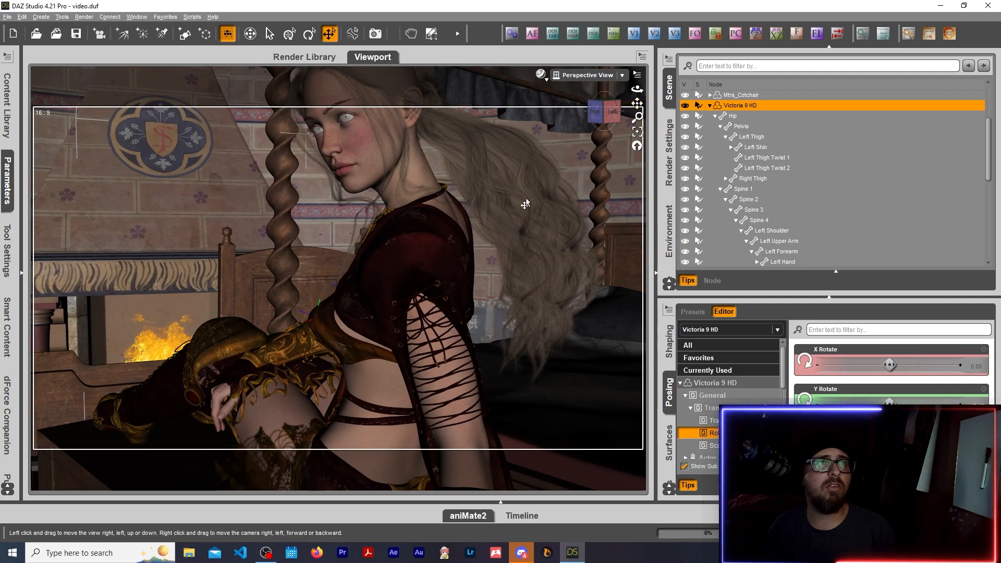
pyautogui.click(521, 200)
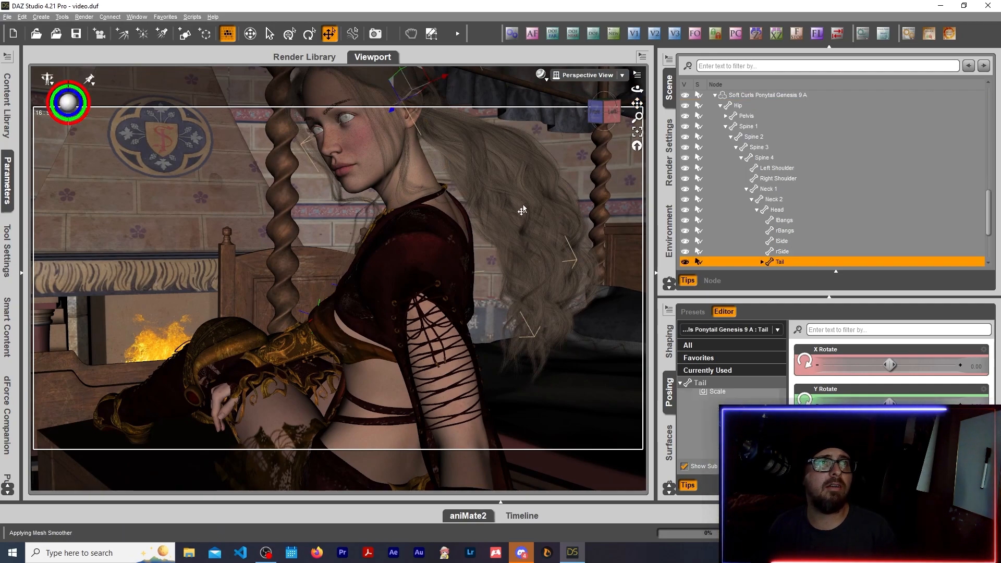
pyautogui.hotkey('ctrl', 'alt', 'r')
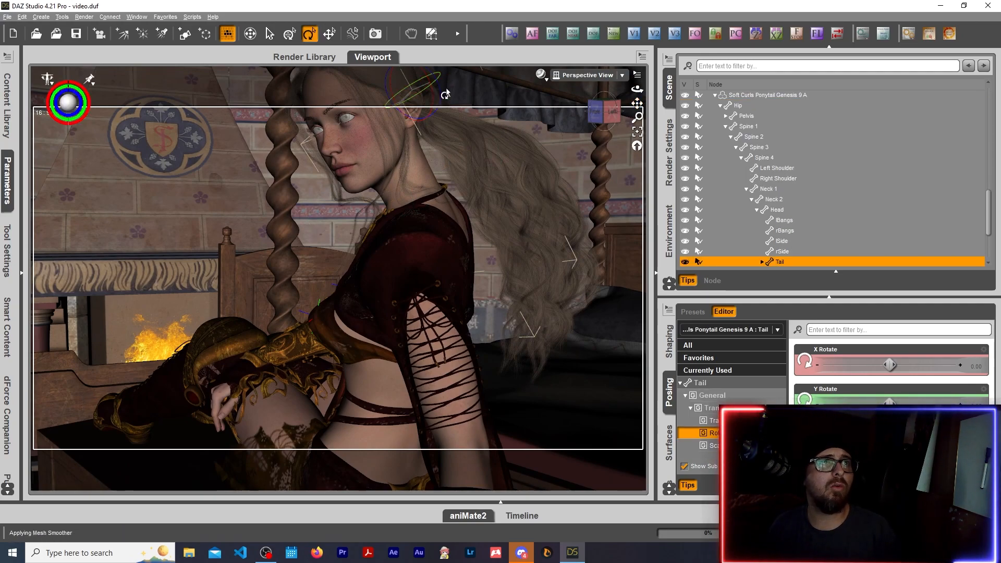
pyautogui.moveTo(607, 113); pyautogui.dragTo(726, 217)
pyautogui.moveTo(480, 220); pyautogui.dragTo(493, 215)
pyautogui.click(580, 76)
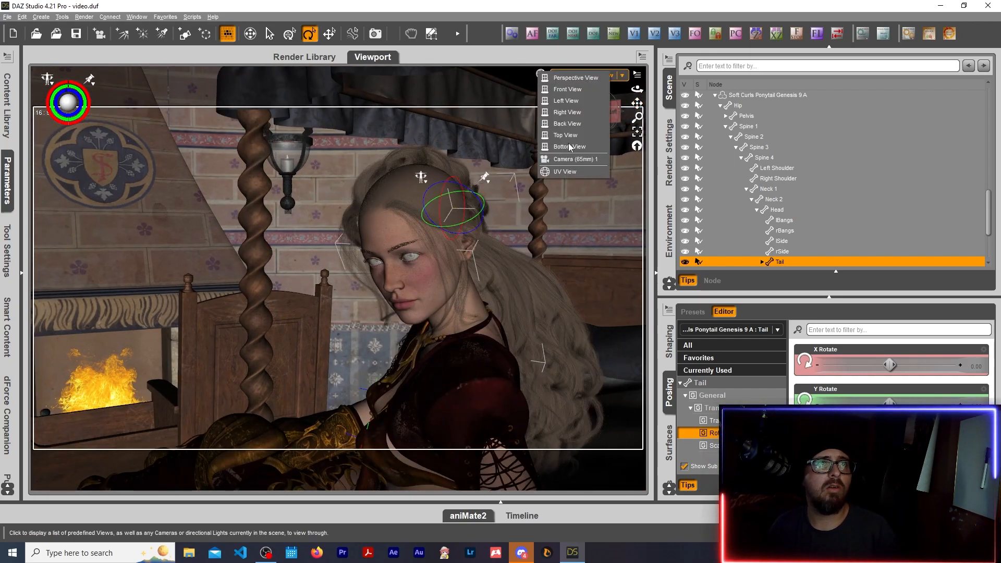
pyautogui.click(569, 166)
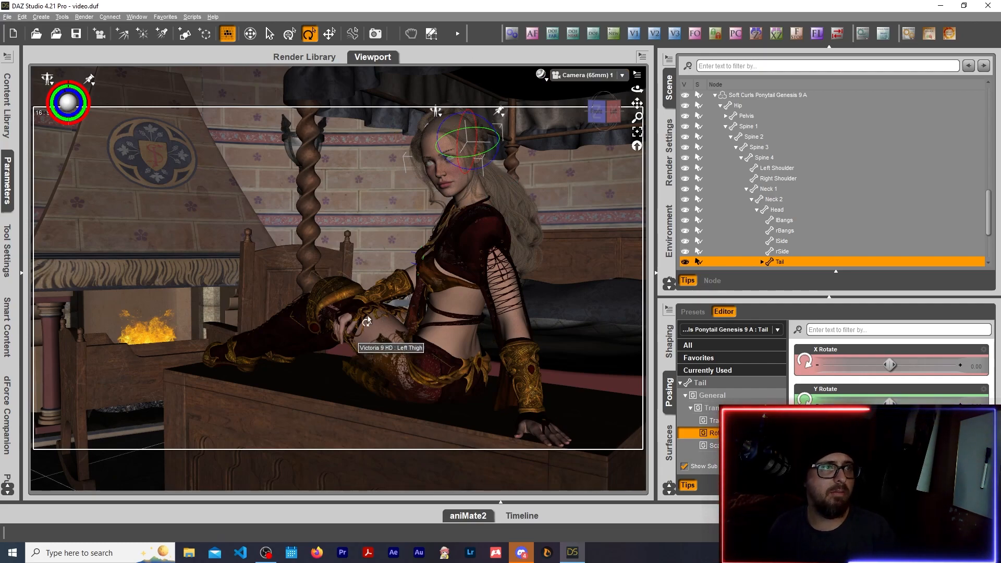
# Step: In the Perspective View, set the right forearm's Twist to 60.70 and adjust its Bend slightly
pyautogui.click(589, 75)
pyautogui.click(573, 96)
pyautogui.scroll(2, 555, 193)
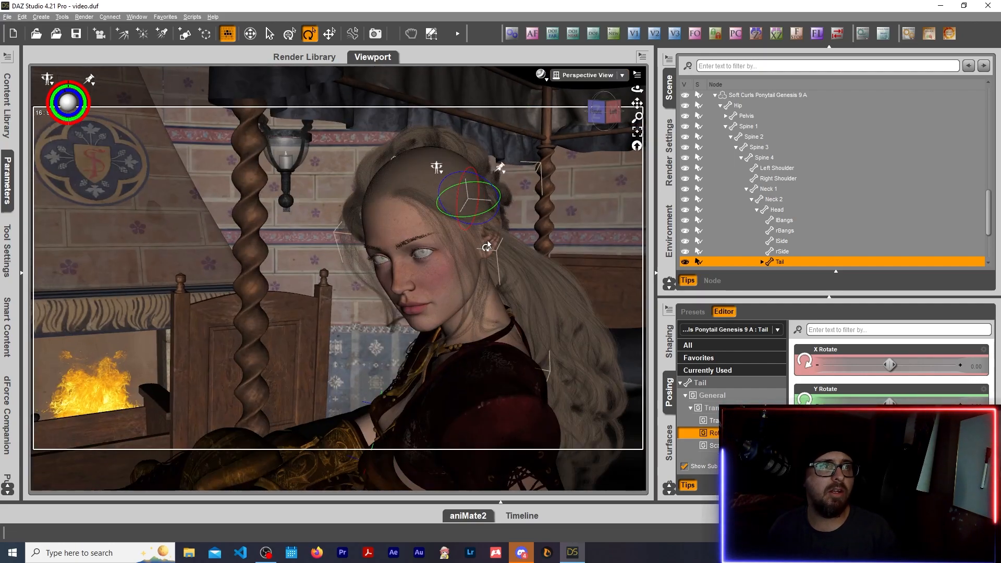
pyautogui.moveTo(637, 103); pyautogui.dragTo(652, 28)
pyautogui.scroll(1, 485, 147)
pyautogui.click(599, 120)
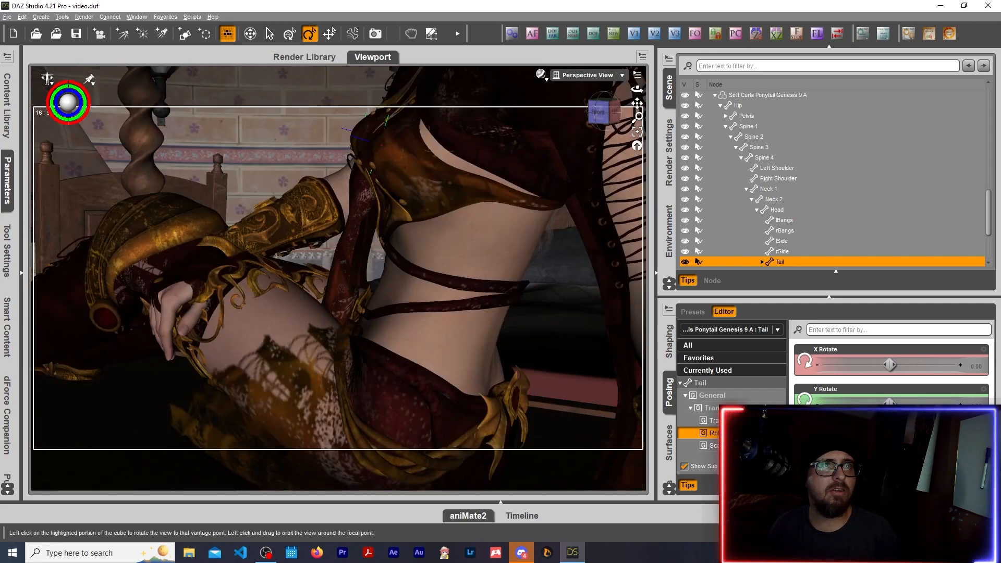
pyautogui.moveTo(637, 103); pyautogui.dragTo(911, 125)
pyautogui.click(306, 210)
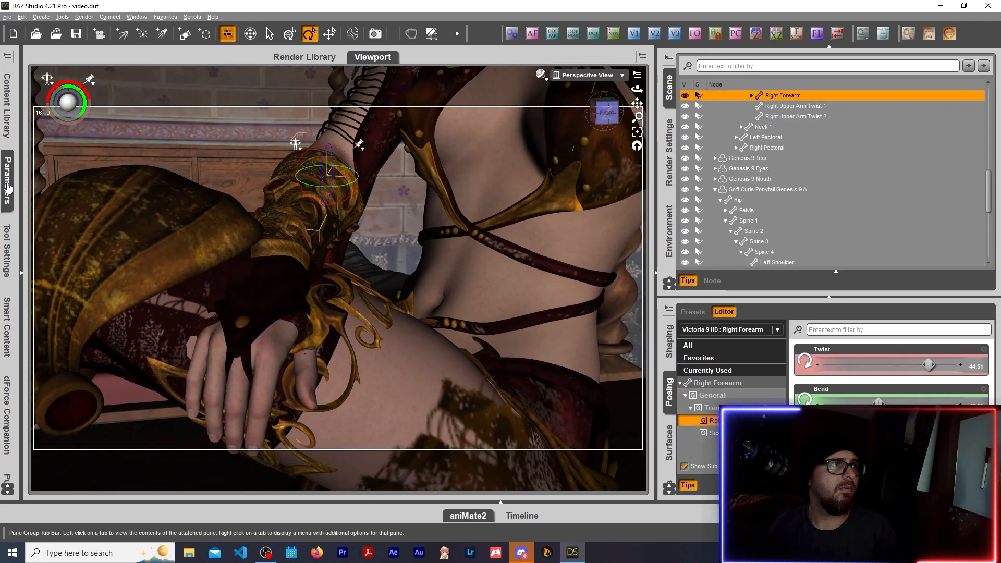
pyautogui.click(8, 180)
pyautogui.moveTo(241, 293); pyautogui.dragTo(257, 293)
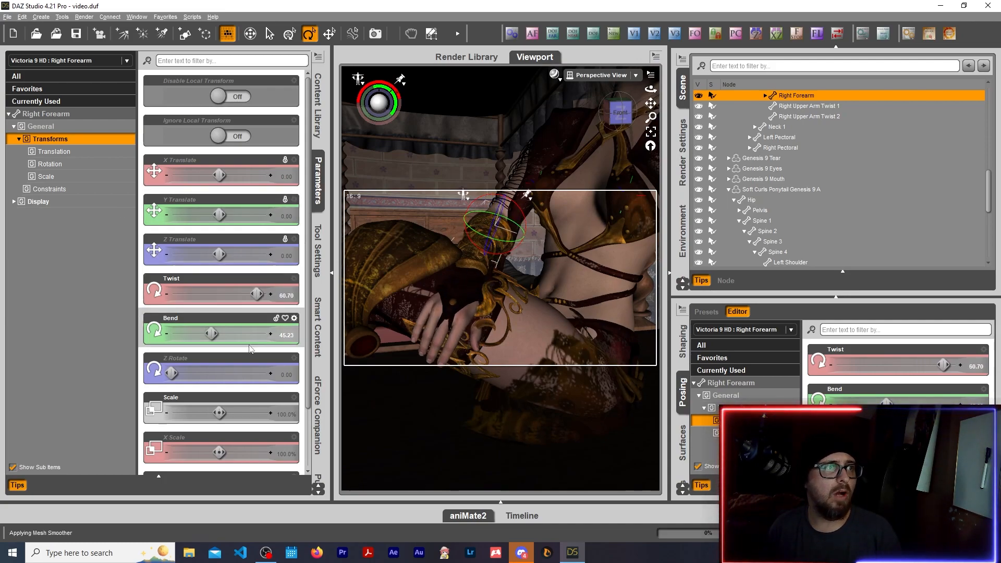
pyautogui.moveTo(211, 333); pyautogui.dragTo(217, 335)
# Step: Set the right hand's Bend to 14.86 and return to the Camera (65mm) 1 view
pyautogui.moveTo(626, 116); pyautogui.dragTo(587, 102)
pyautogui.moveTo(651, 105); pyautogui.dragTo(574, 87)
pyautogui.click(423, 249)
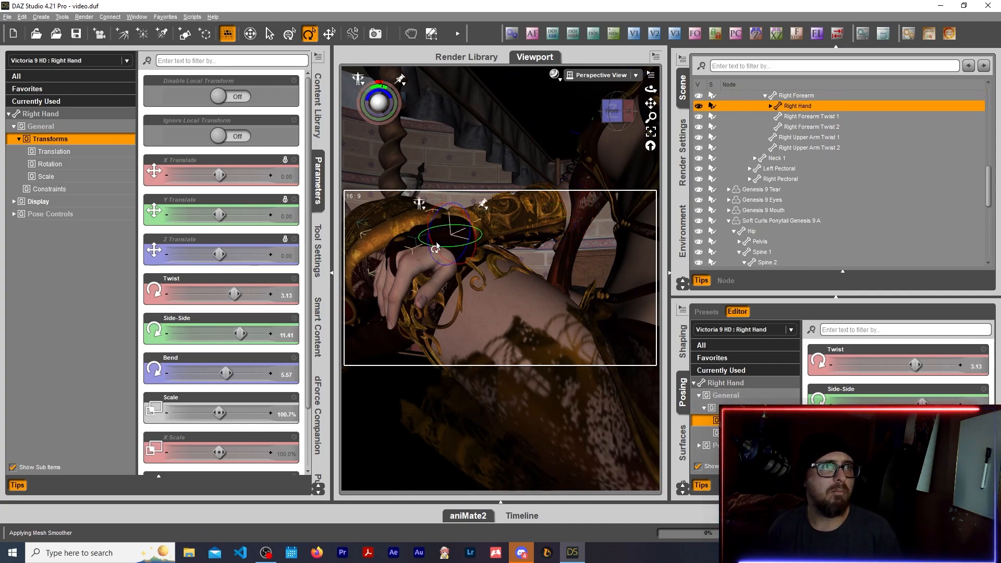
pyautogui.moveTo(226, 373); pyautogui.dragTo(233, 374)
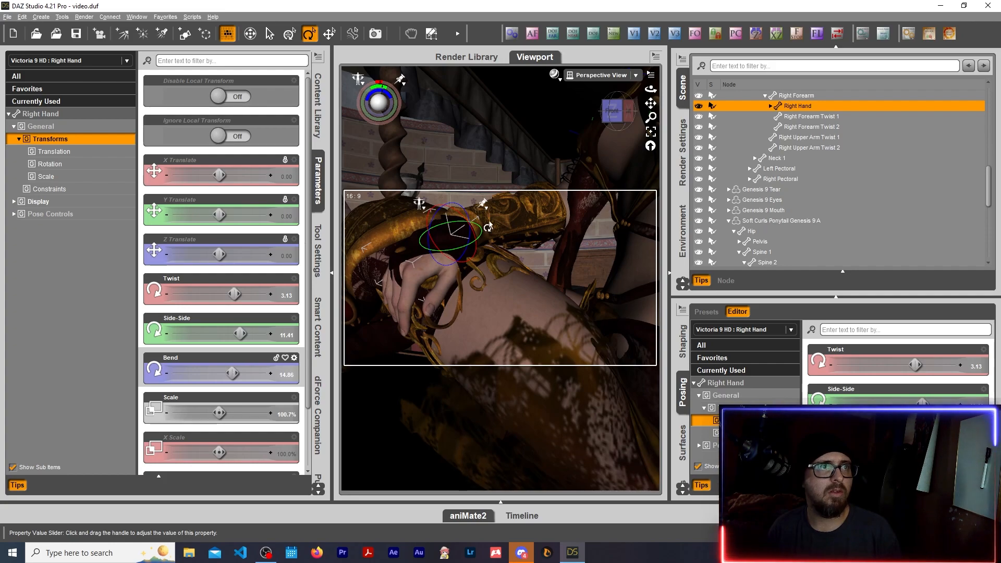
pyautogui.click(607, 75)
pyautogui.click(624, 163)
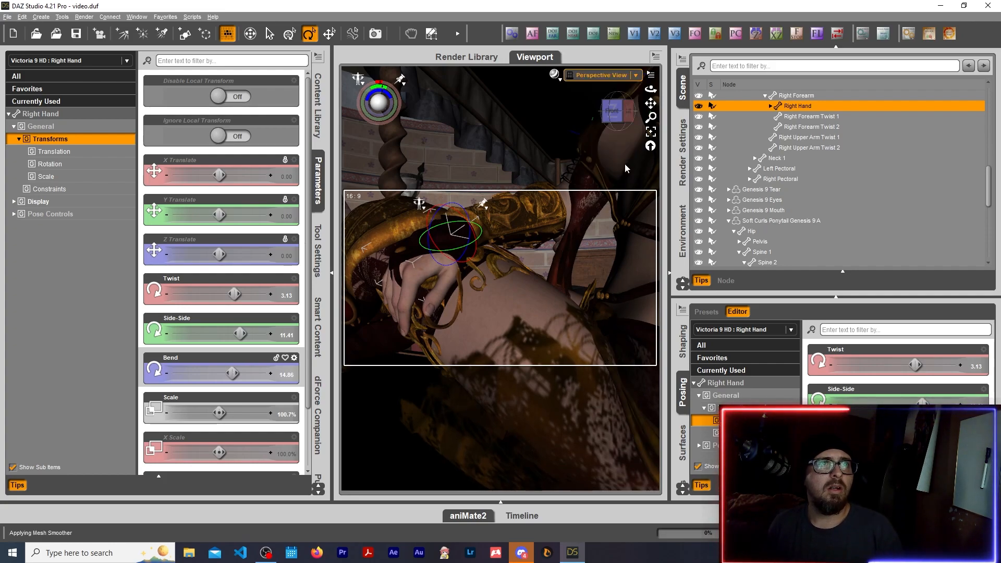
pyautogui.click(318, 183)
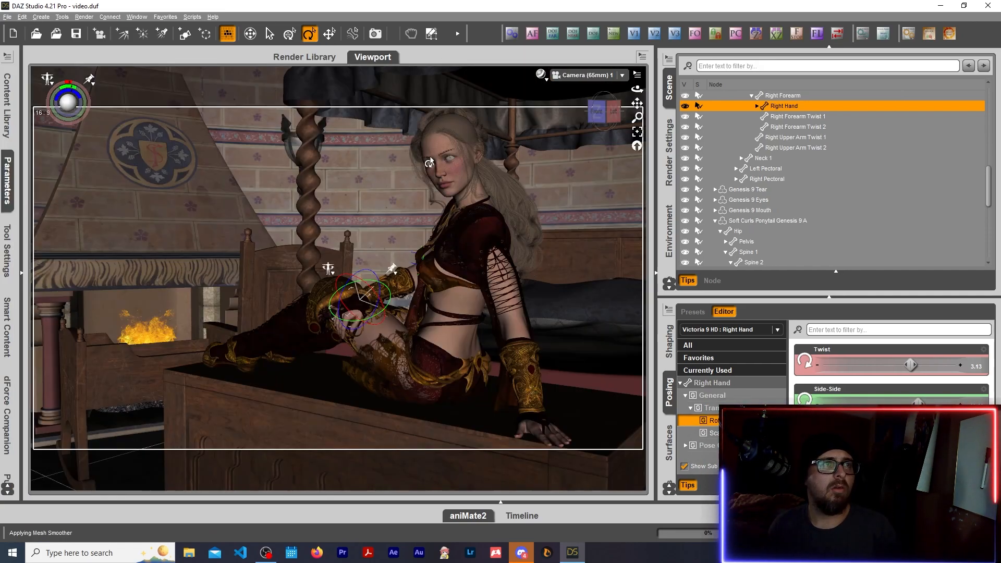
# Step: Preview the camera view in NVIDIA Iray and select the Flames surface of Mtrp_RoomBase for editing
pyautogui.click(542, 76)
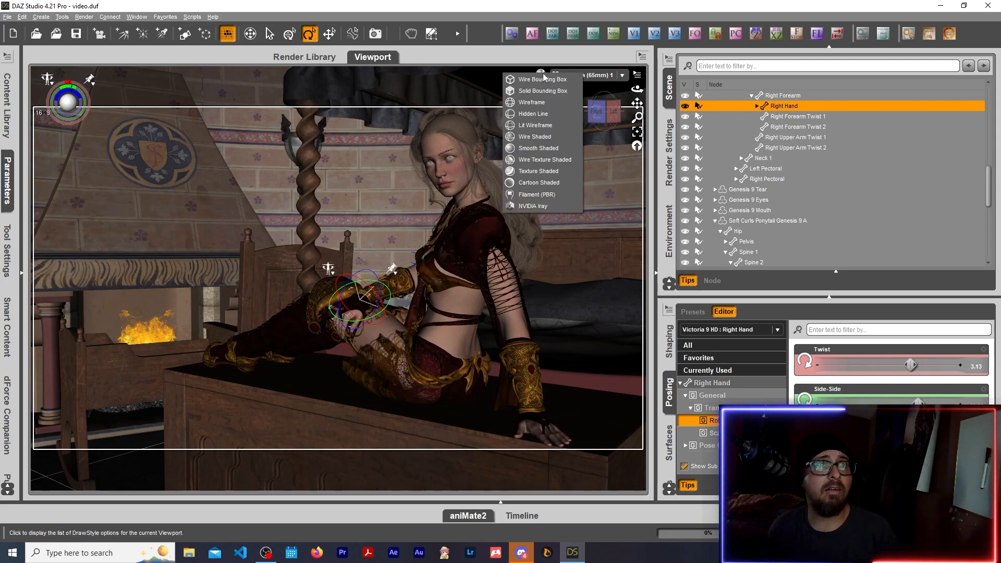
pyautogui.click(531, 205)
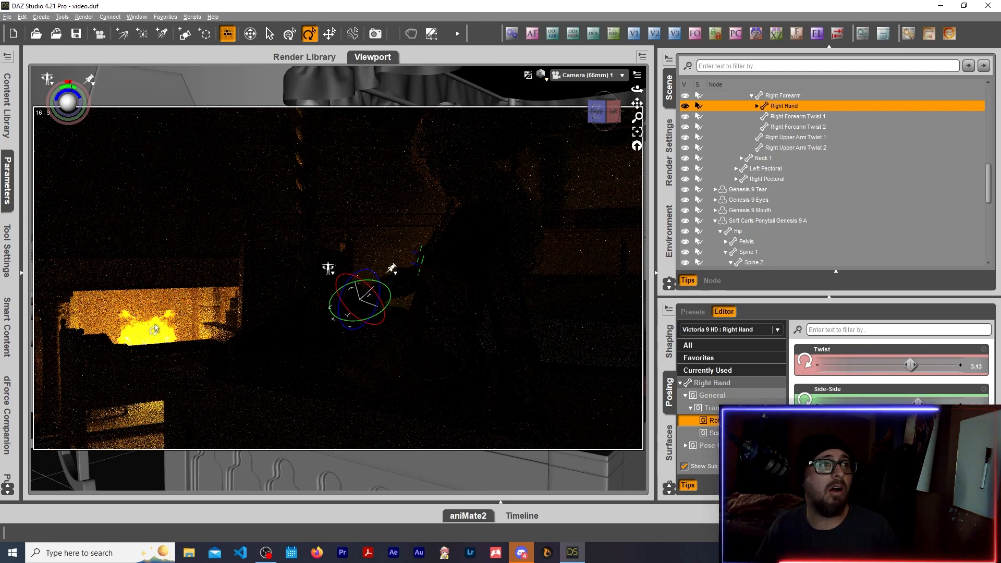
pyautogui.click(153, 338)
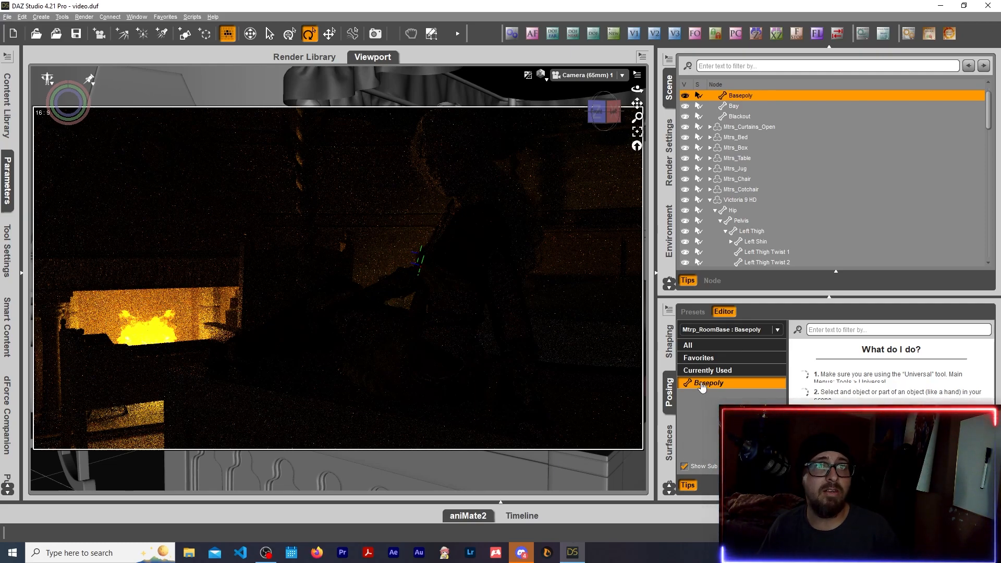
pyautogui.click(669, 443)
pyautogui.click(680, 377)
pyautogui.scroll(-1, 730, 396)
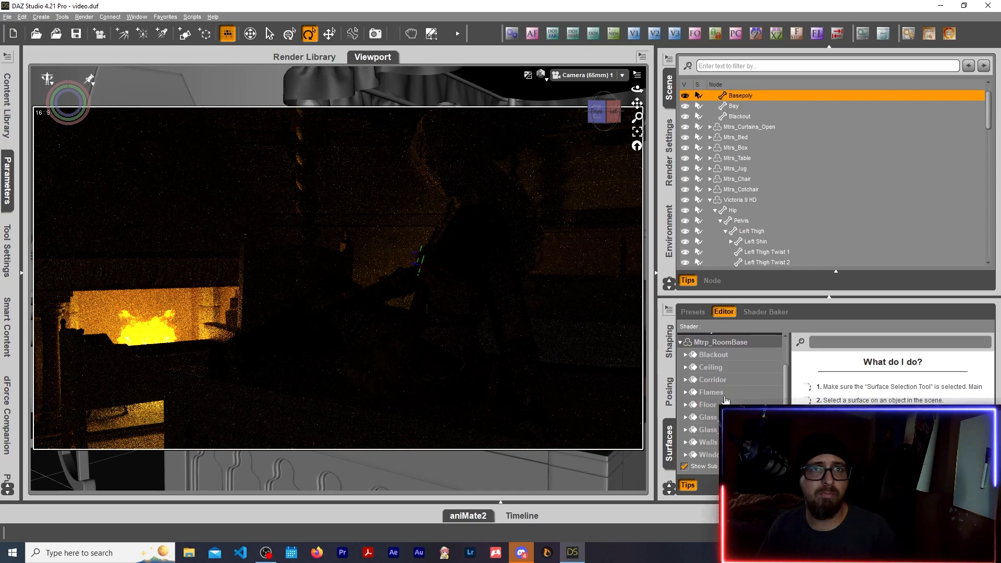
pyautogui.click(711, 392)
# Step: Filter the Flames surface properties by "lumin", set Luminance to 0, and switch the viewport back to Texture Shaded
pyautogui.click(849, 343)
pyautogui.write('Ik')
pyautogui.write('umin')
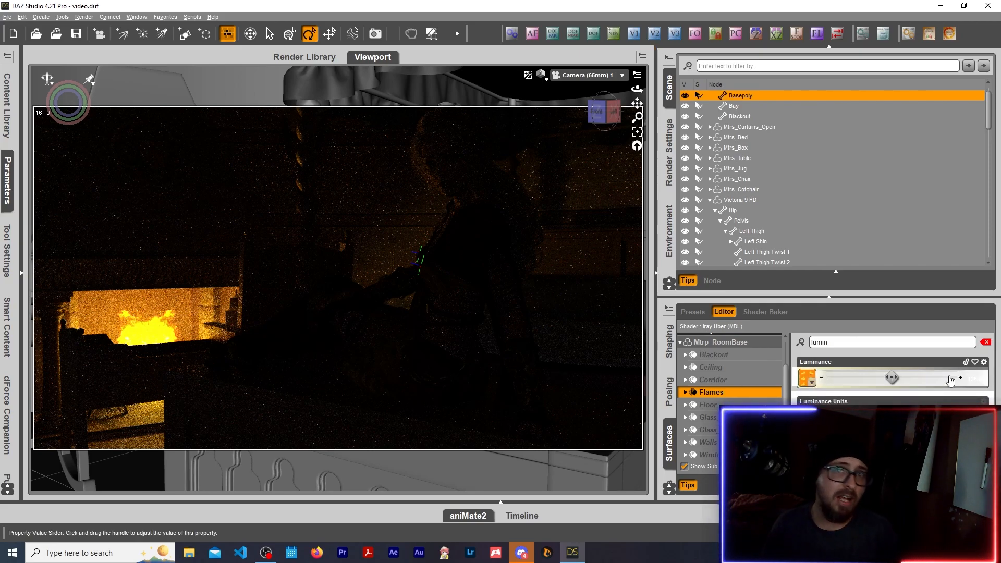
pyautogui.click(976, 379)
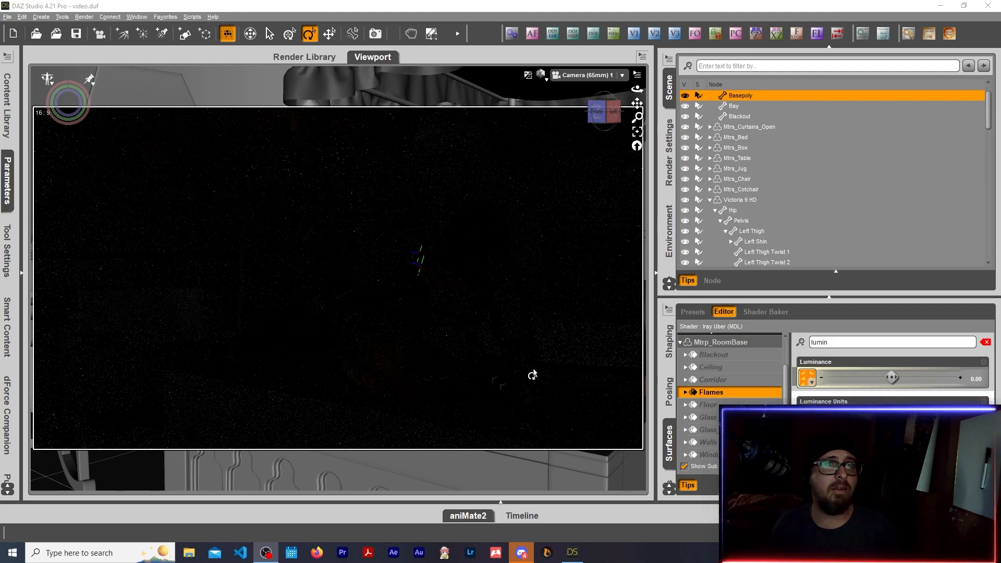
pyautogui.click(541, 76)
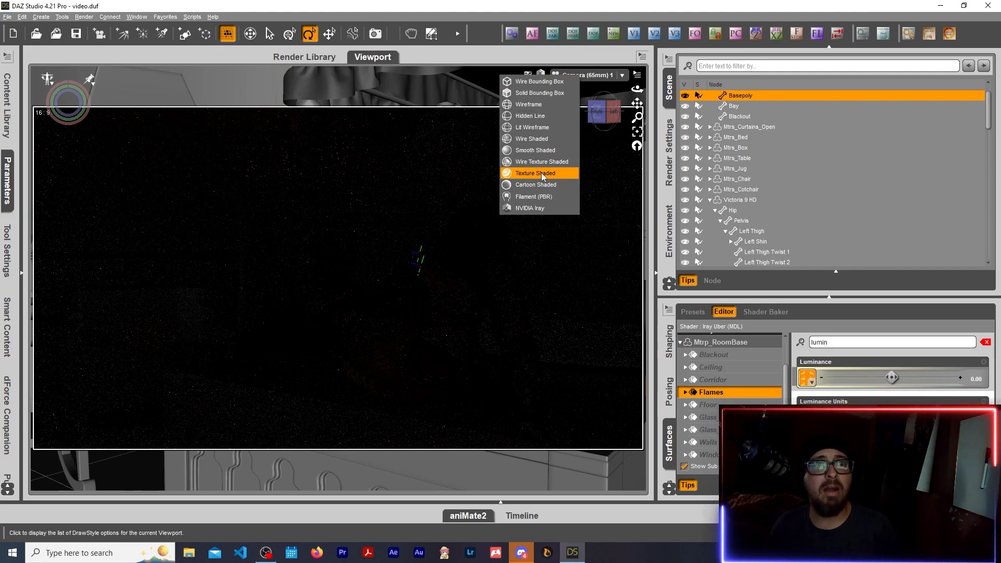
pyautogui.click(542, 174)
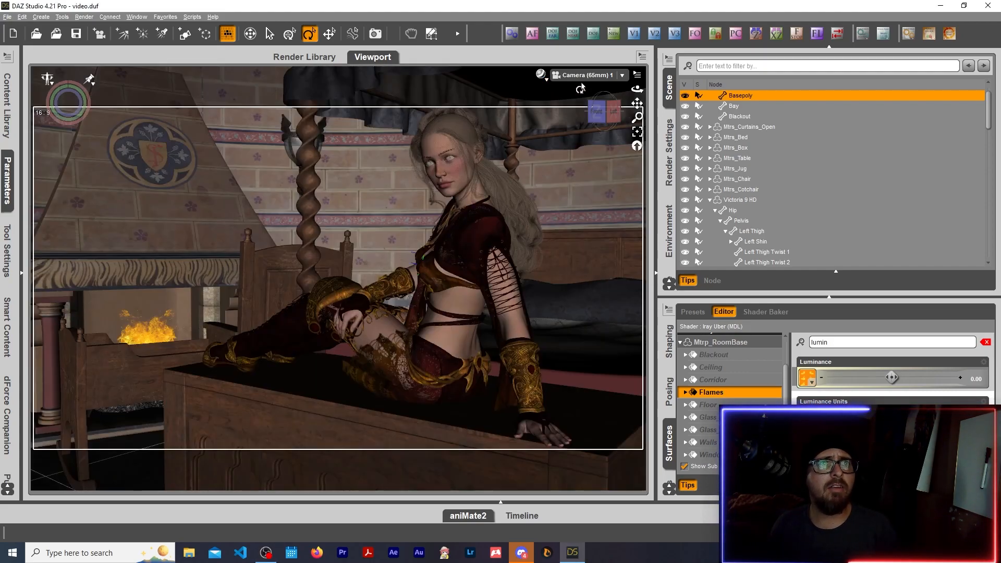
# Step: Frame the fireplace opening and its flames up close in the Perspective View
pyautogui.click(583, 76)
pyautogui.click(579, 83)
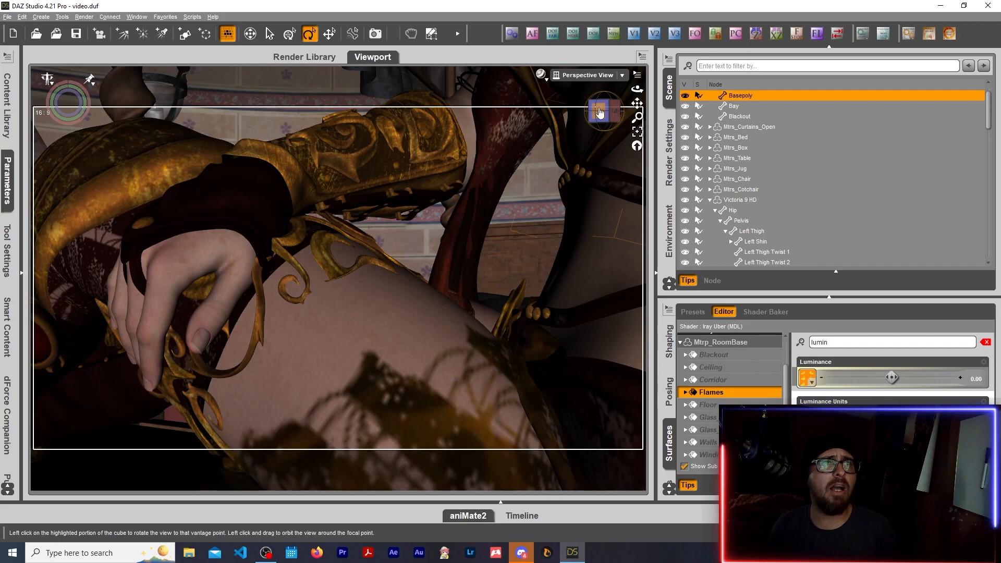
pyautogui.click(599, 112)
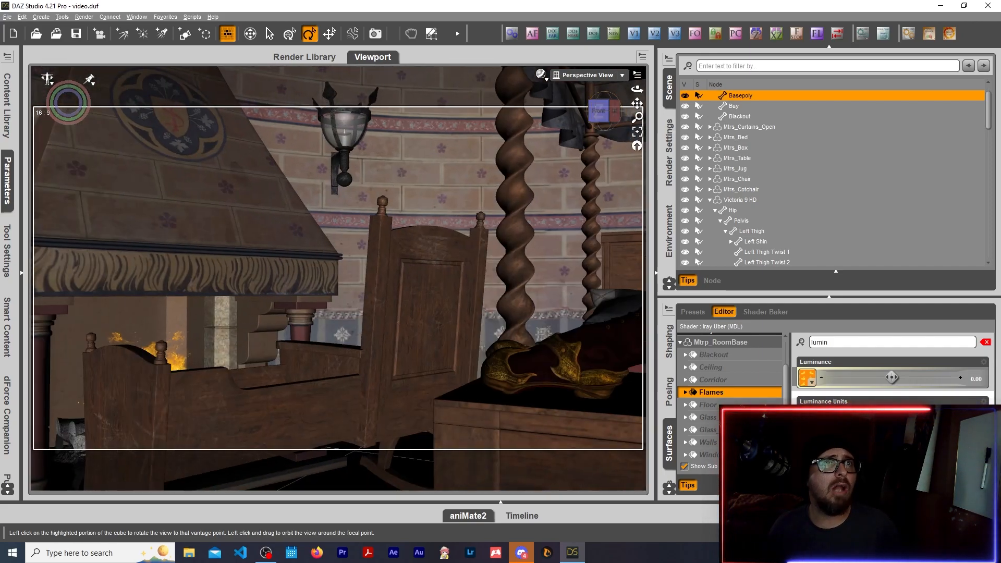
pyautogui.click(601, 113)
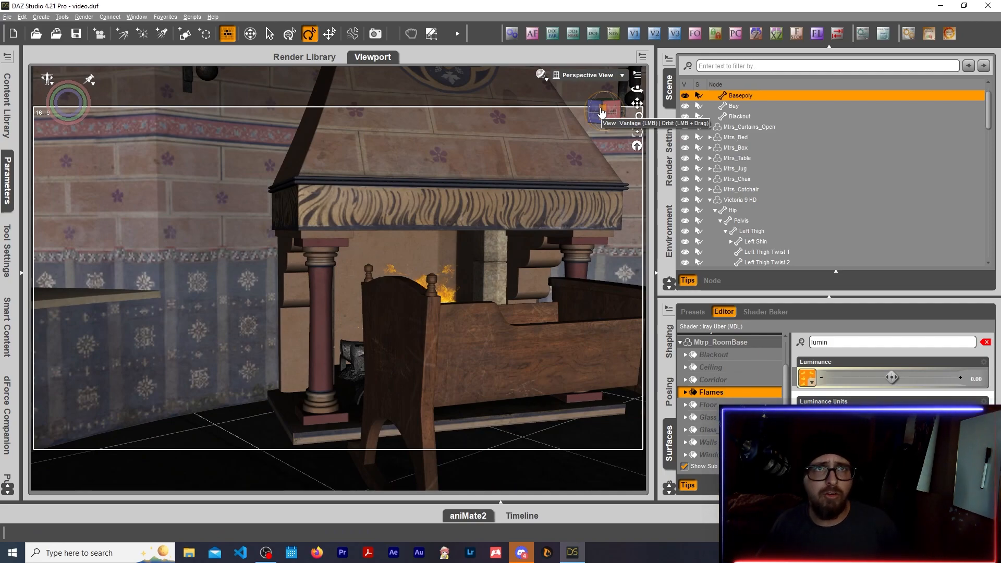
pyautogui.click(601, 113)
pyautogui.moveTo(602, 112); pyautogui.dragTo(614, 118)
pyautogui.click(615, 116)
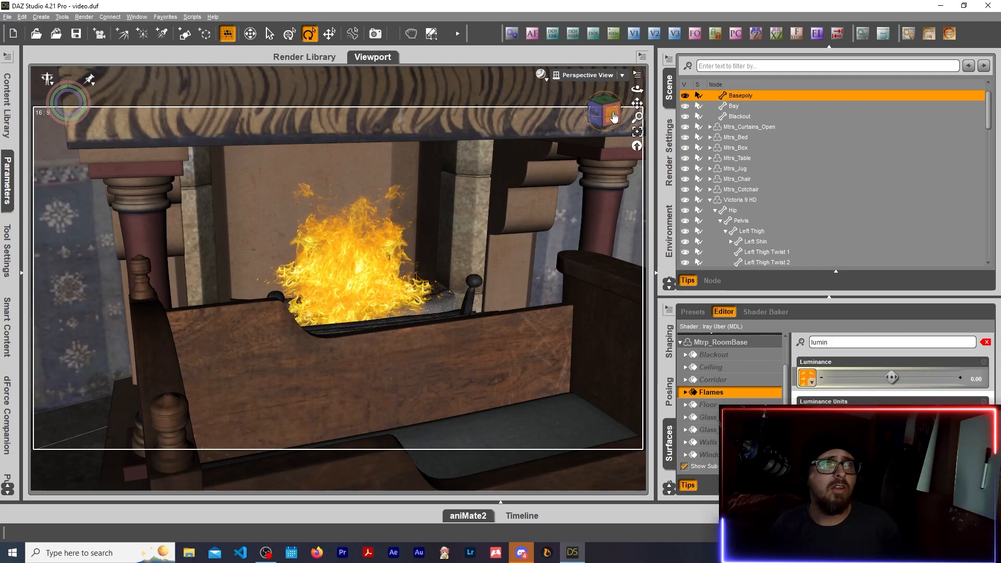
# Step: Search the installed Smart Content products for "ghost"
pyautogui.click(6, 189)
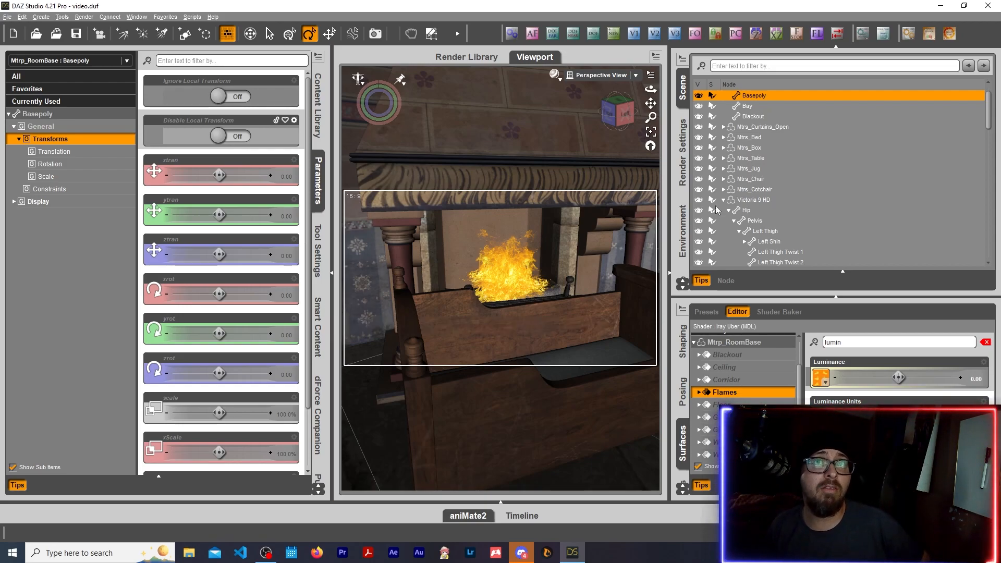
pyautogui.scroll(1, 834, 166)
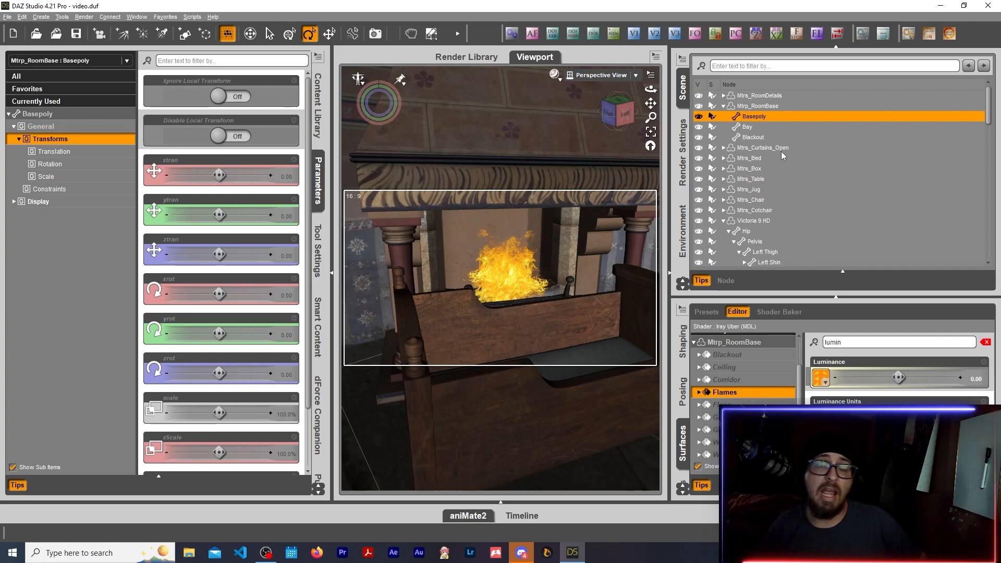
pyautogui.click(320, 339)
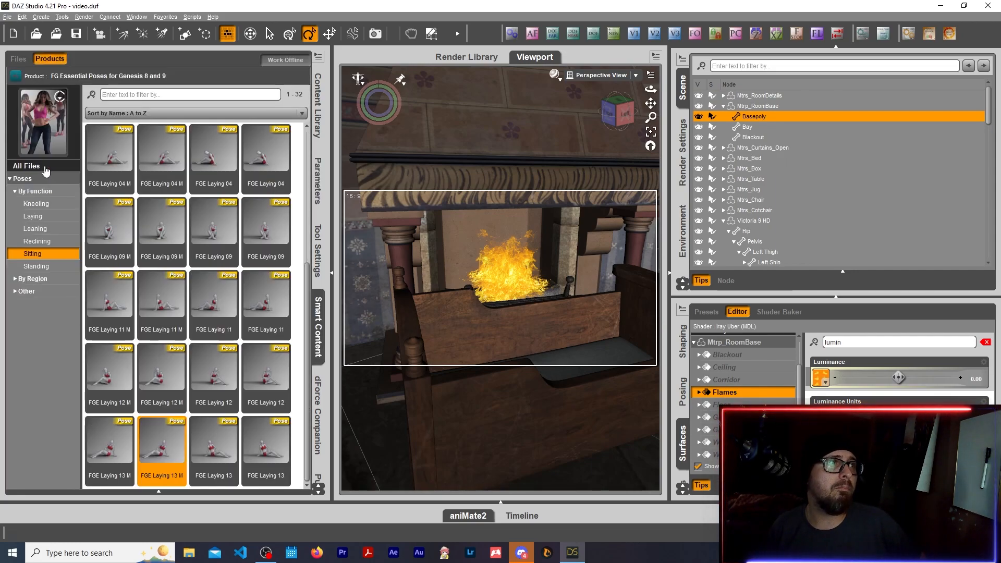
pyautogui.click(17, 77)
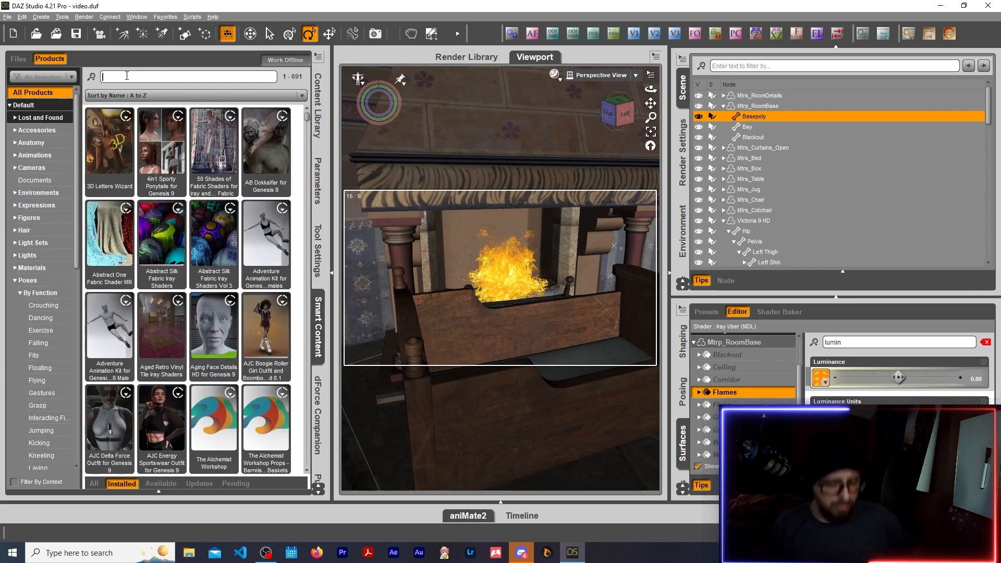
pyautogui.click(127, 77)
pyautogui.write('ghost')
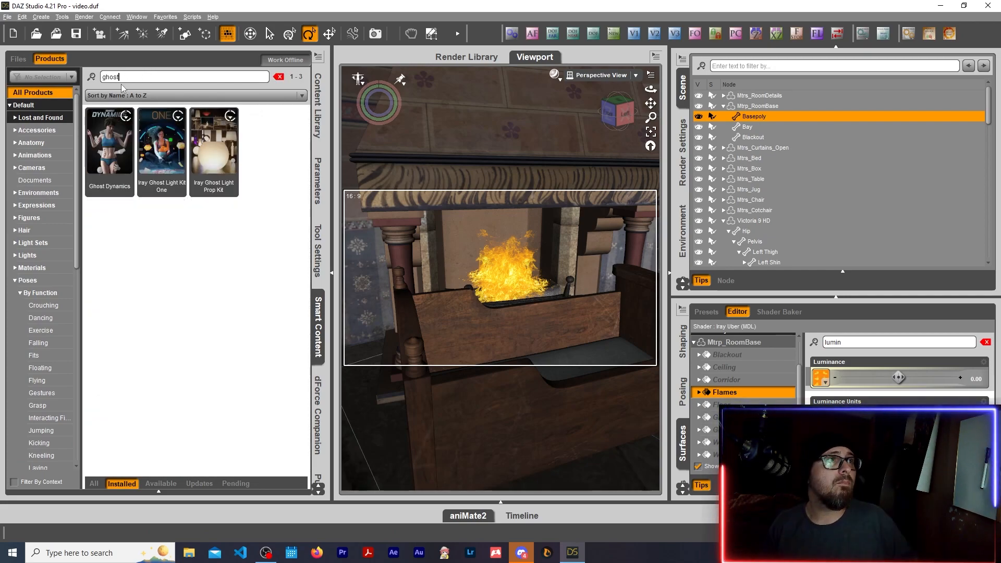
# Step: Load the IGLK1 Sphere Light prop from Iray Ghost Light Kit One into the scene
pyautogui.doubleClick(156, 147)
pyautogui.click(45, 191)
pyautogui.moveTo(268, 228); pyautogui.dragTo(755, 118)
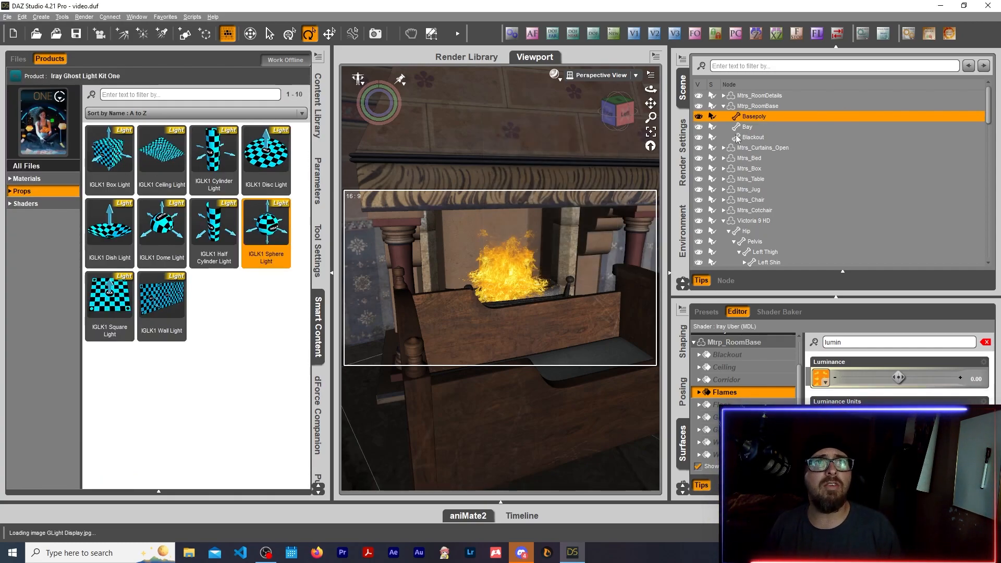
# Step: Select the new sphere light and move it from the chest to just in front of the fireplace opening
pyautogui.moveTo(624, 111); pyautogui.dragTo(653, 113)
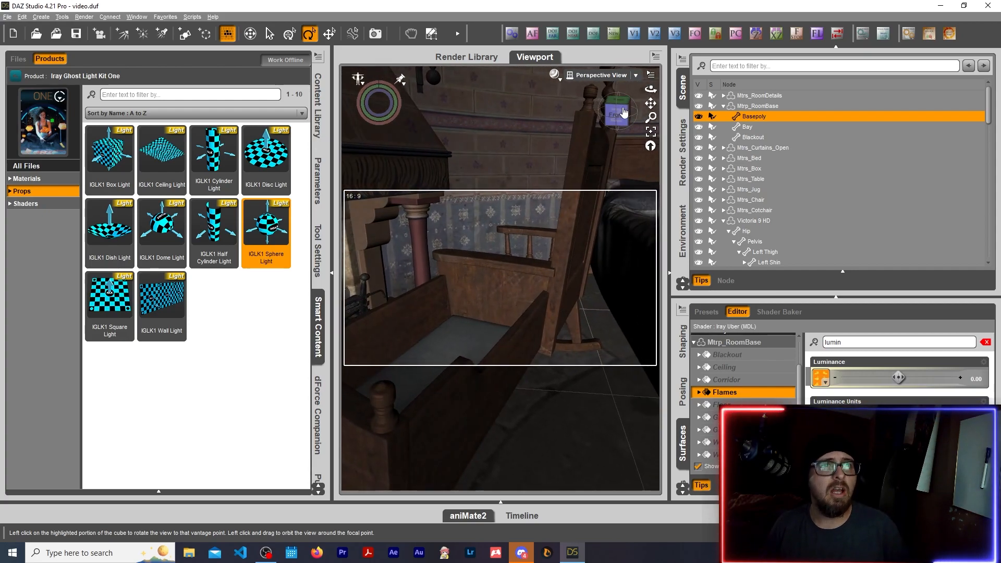
pyautogui.scroll(-5, 624, 111)
pyautogui.moveTo(645, 148); pyautogui.dragTo(637, 164)
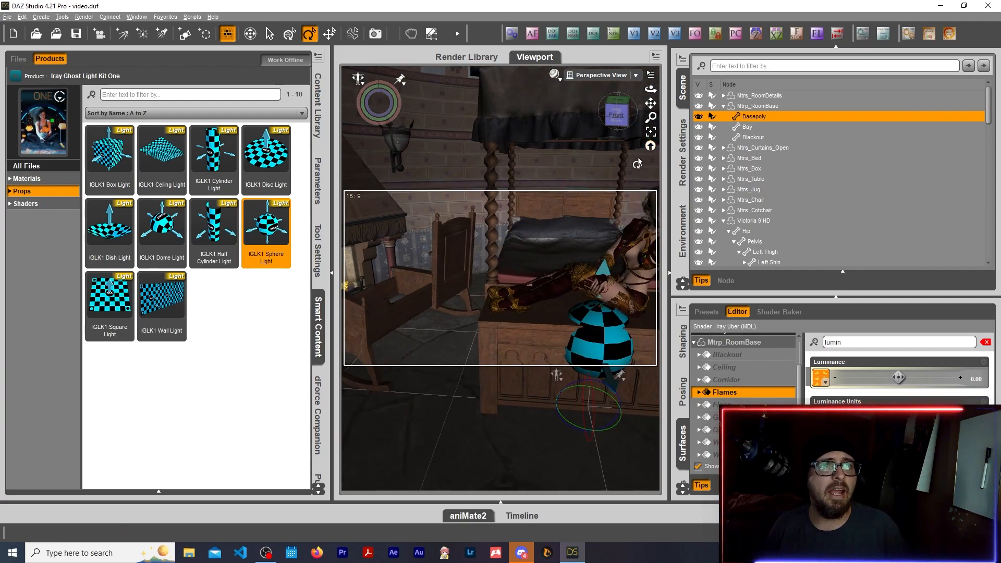
pyautogui.click(611, 338)
pyautogui.click(329, 35)
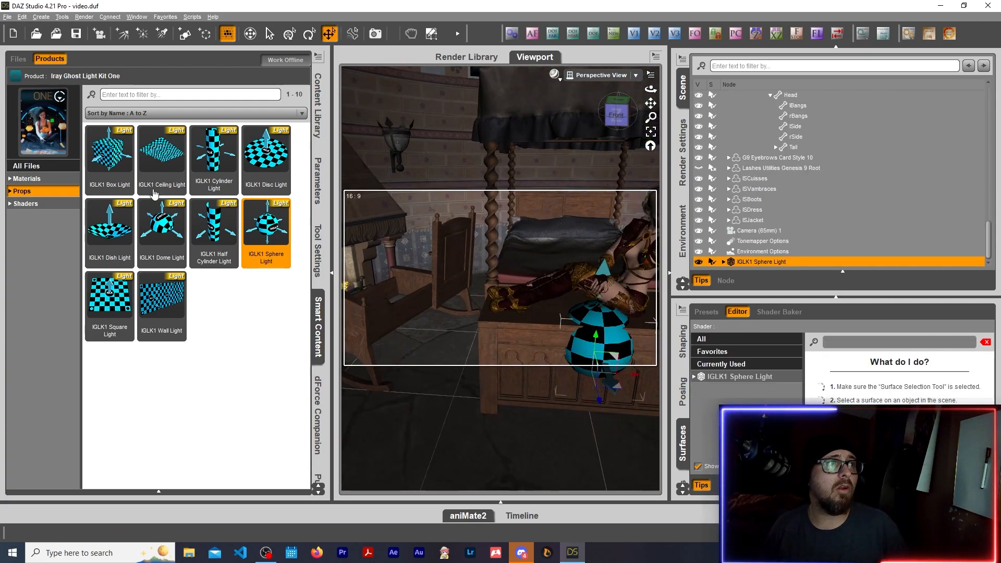
pyautogui.moveTo(616, 390); pyautogui.dragTo(409, 348)
pyautogui.moveTo(607, 194); pyautogui.dragTo(608, 194, button='middle')
pyautogui.scroll(4, 608, 194)
pyautogui.moveTo(618, 112); pyautogui.dragTo(597, 116)
pyautogui.scroll(-2, 616, 292)
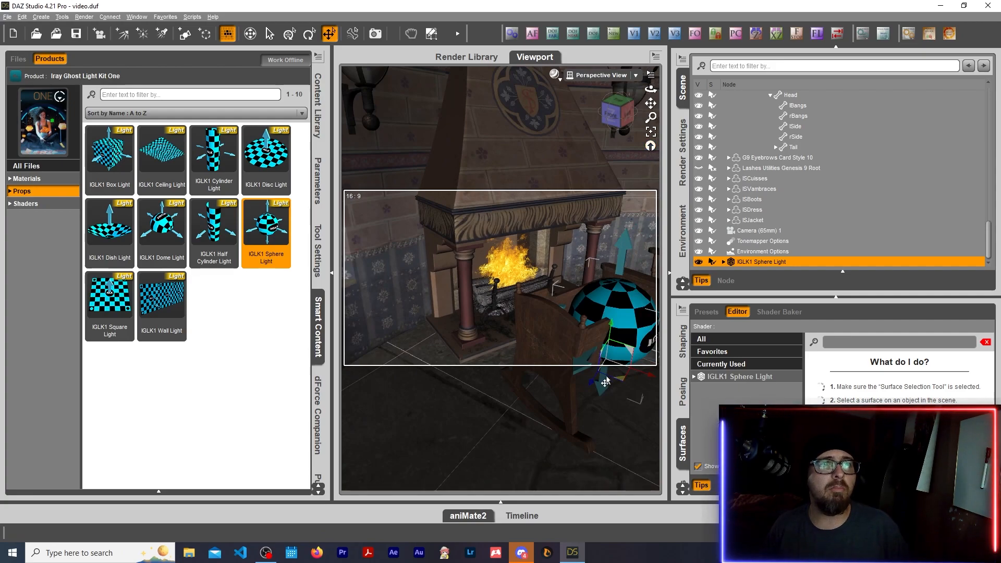
pyautogui.moveTo(619, 381); pyautogui.dragTo(540, 302)
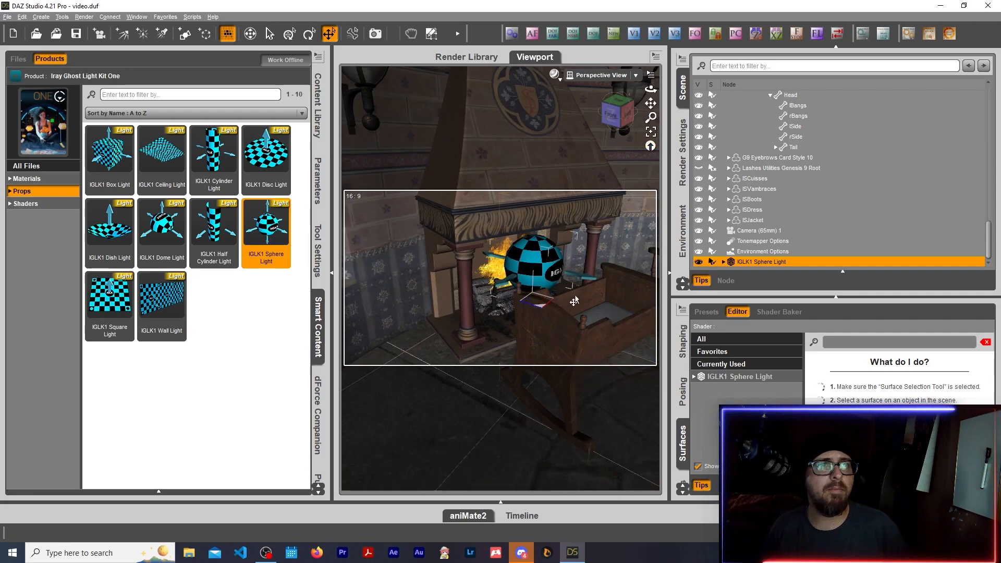
# Step: Scale the sphere light to 47.4% and move it just above the flames, to about X -272, Y 27, Z -116
pyautogui.scroll(6, 594, 282)
pyautogui.scroll(-6, 594, 282)
pyautogui.moveTo(617, 112); pyautogui.dragTo(636, 112)
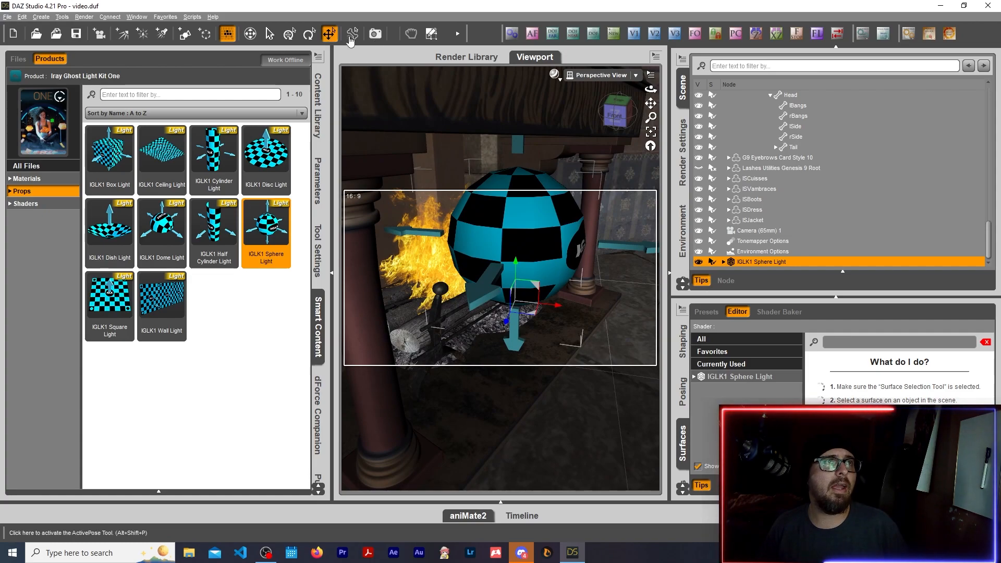
pyautogui.click(318, 181)
pyautogui.moveTo(221, 414); pyautogui.dragTo(197, 414)
pyautogui.moveTo(531, 294); pyautogui.dragTo(515, 224)
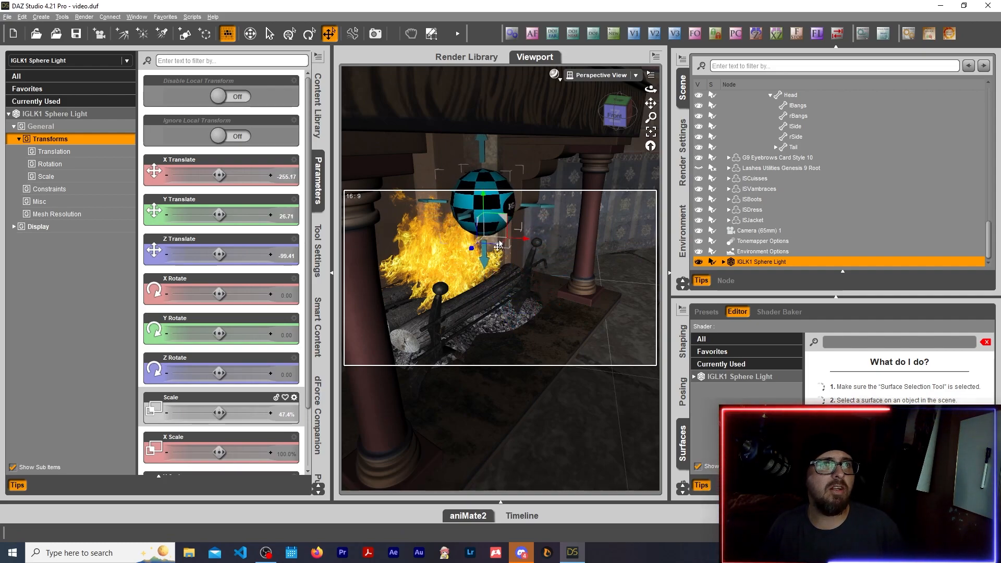
pyautogui.moveTo(497, 242); pyautogui.dragTo(468, 232)
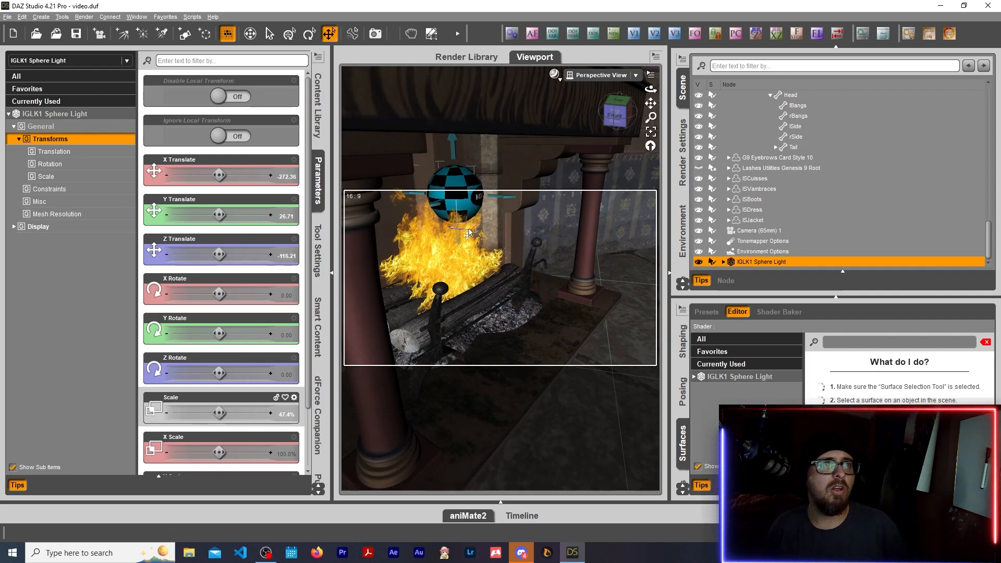
# Step: Clear the surface property filter and set the sphere light's Emission Temperature to 2500 K
pyautogui.click(751, 376)
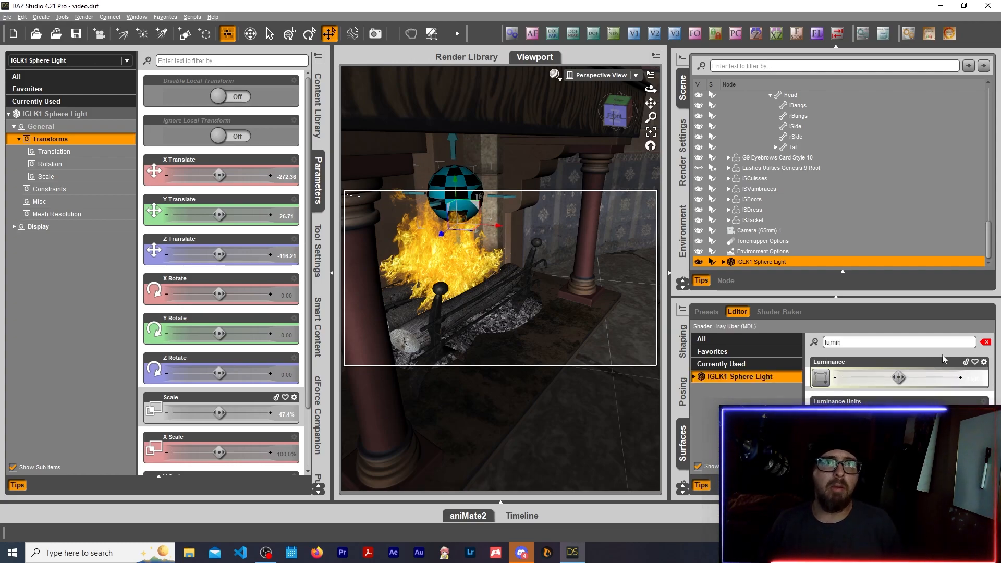
pyautogui.click(986, 342)
pyautogui.scroll(-10, 887, 375)
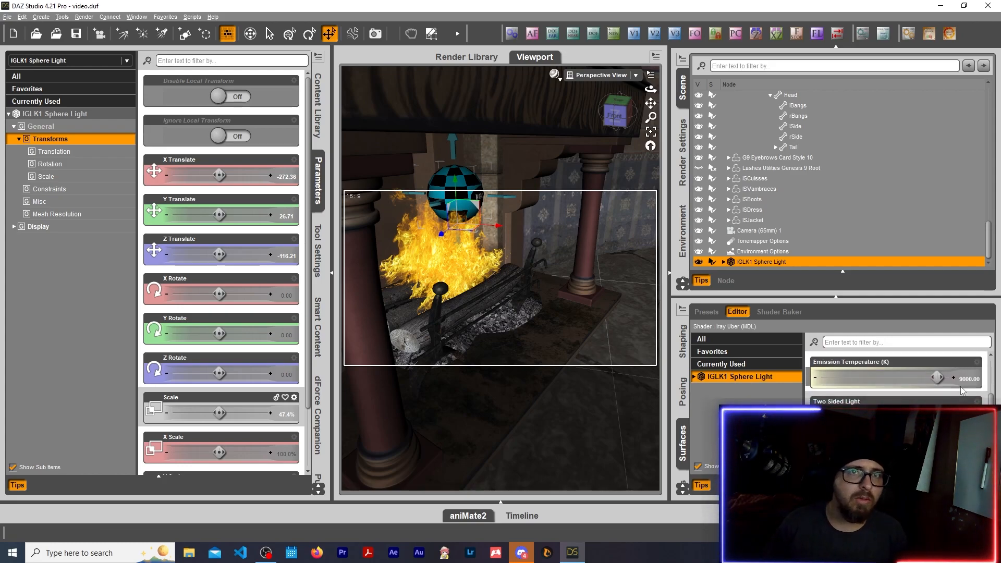
pyautogui.click(964, 378)
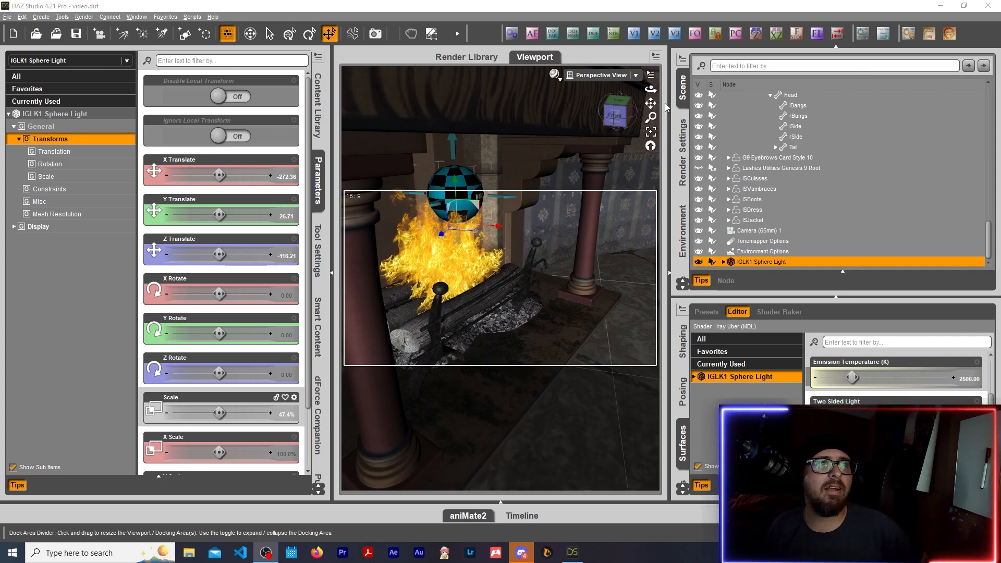
# Step: Reframe the fireplace and preview the sphere light's effect in NVIDIA Iray
pyautogui.moveTo(650, 117); pyautogui.dragTo(651, 112)
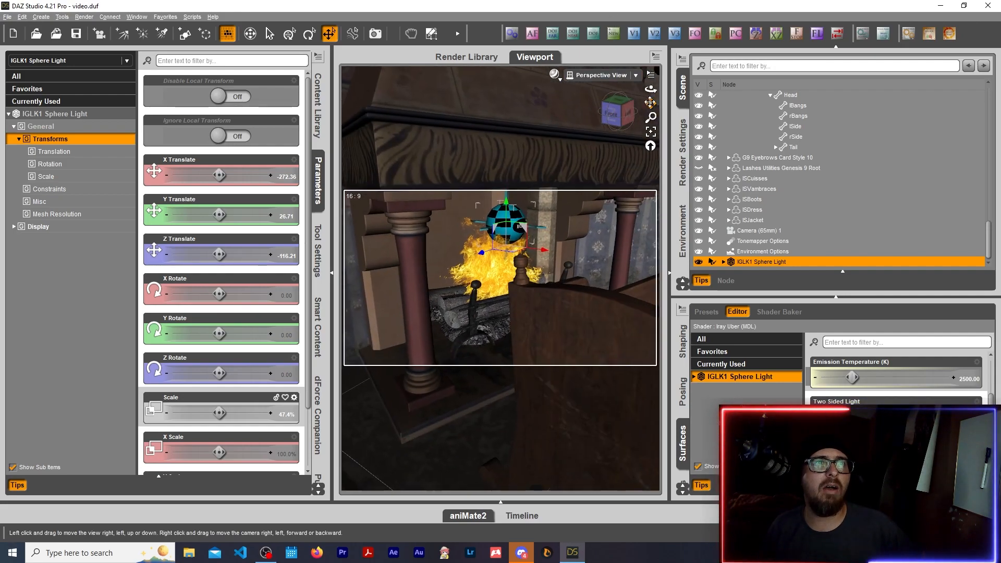
pyautogui.click(554, 74)
pyautogui.click(563, 210)
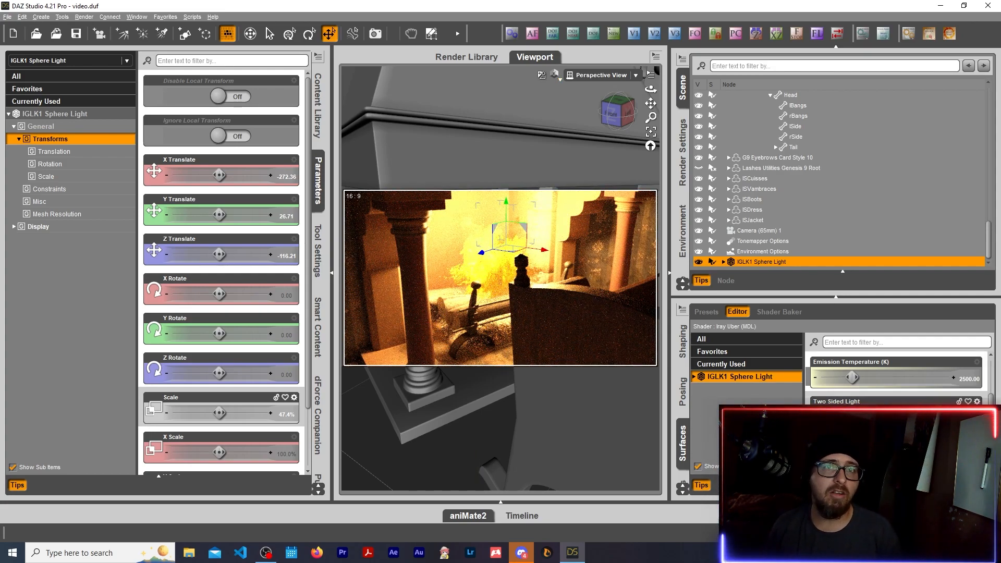
pyautogui.scroll(-2, 896, 378)
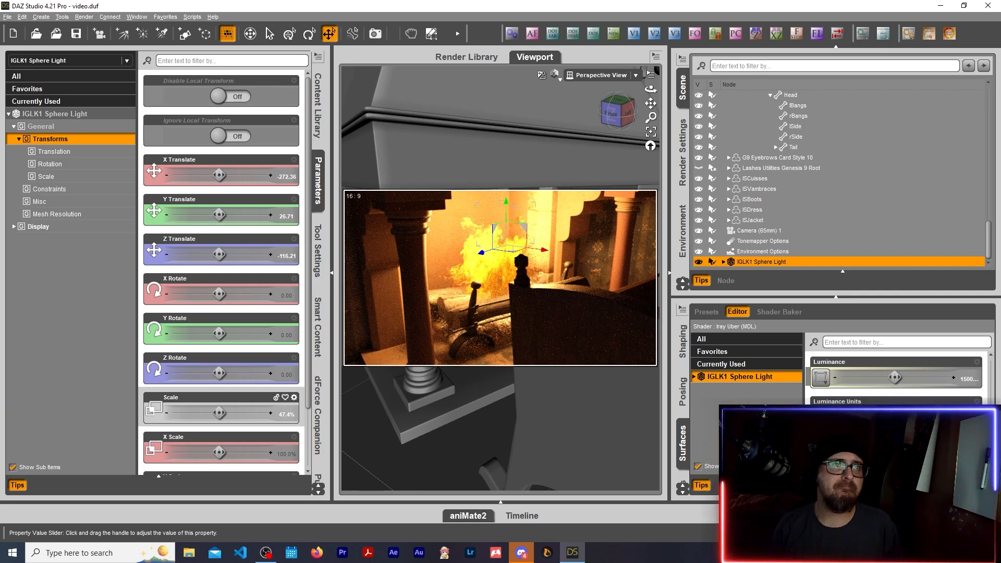
pyautogui.scroll(5, 970, 391)
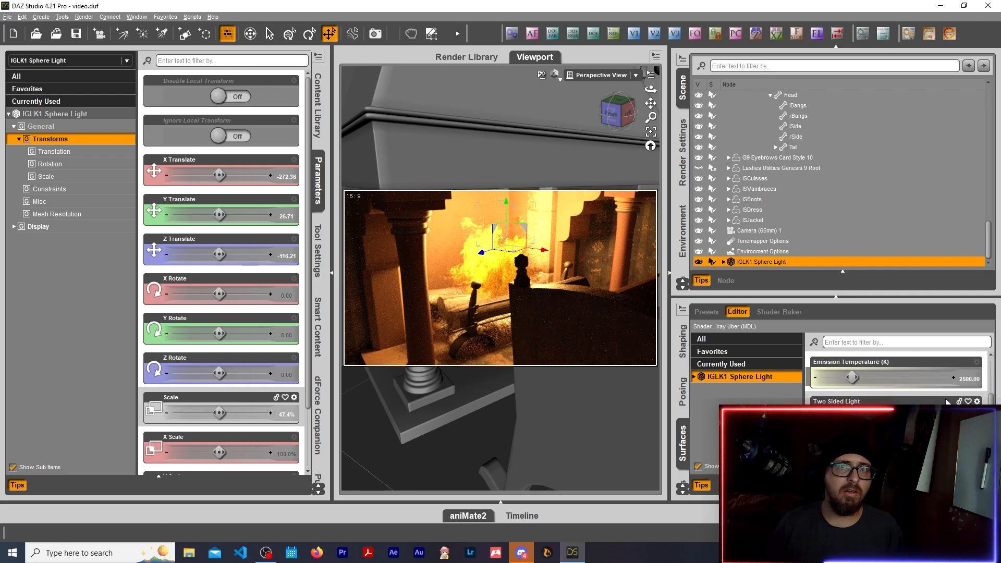
# Step: Set the sphere light's Emission Temperature to 2100 K
pyautogui.click(971, 382)
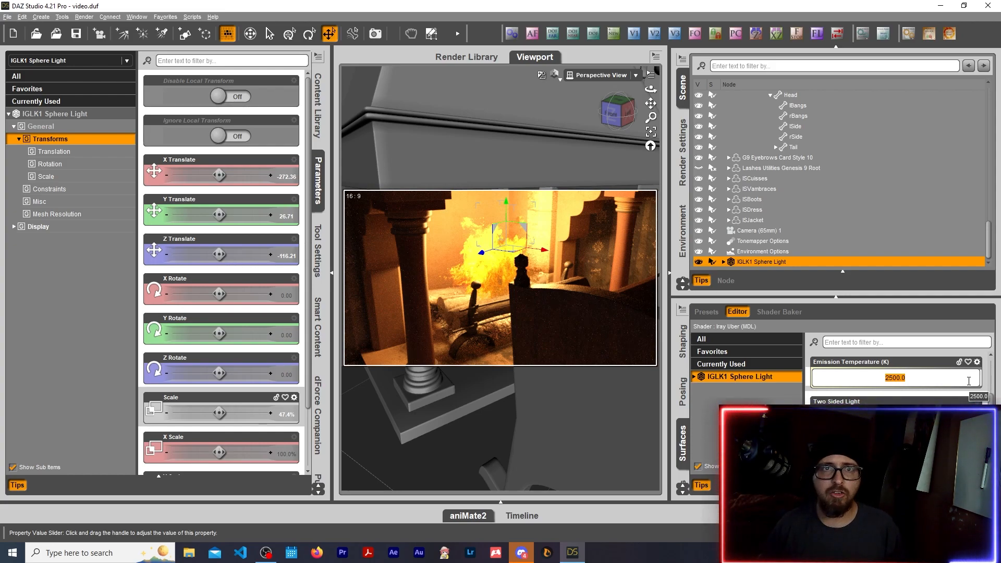
pyautogui.press('Return')
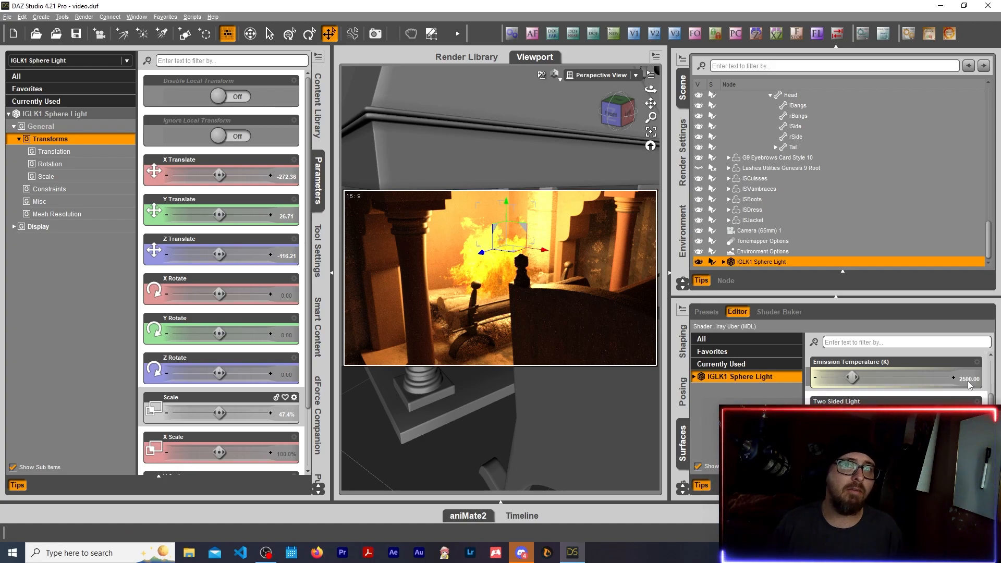
pyautogui.click(969, 382)
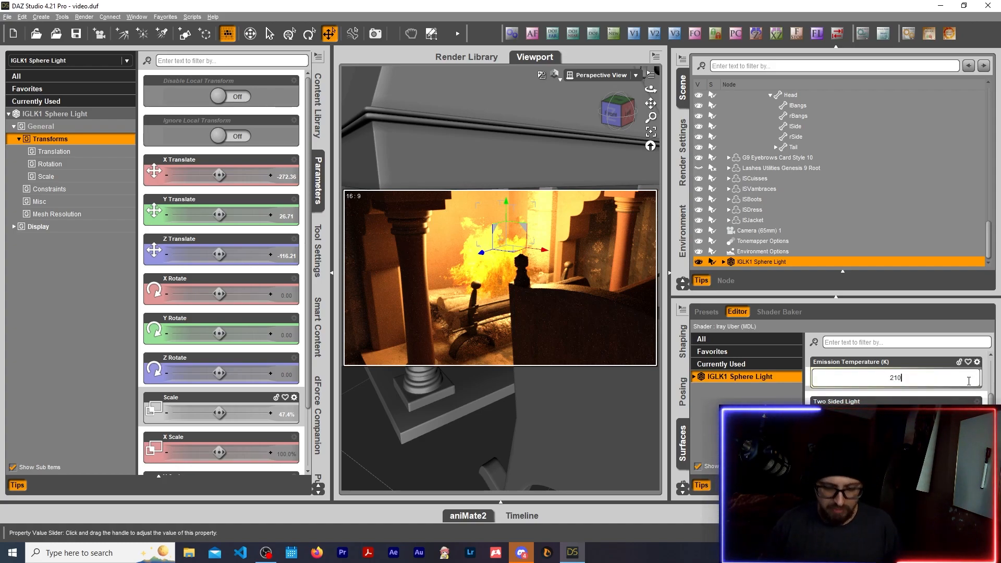
pyautogui.write('2100')
pyautogui.press('Return')
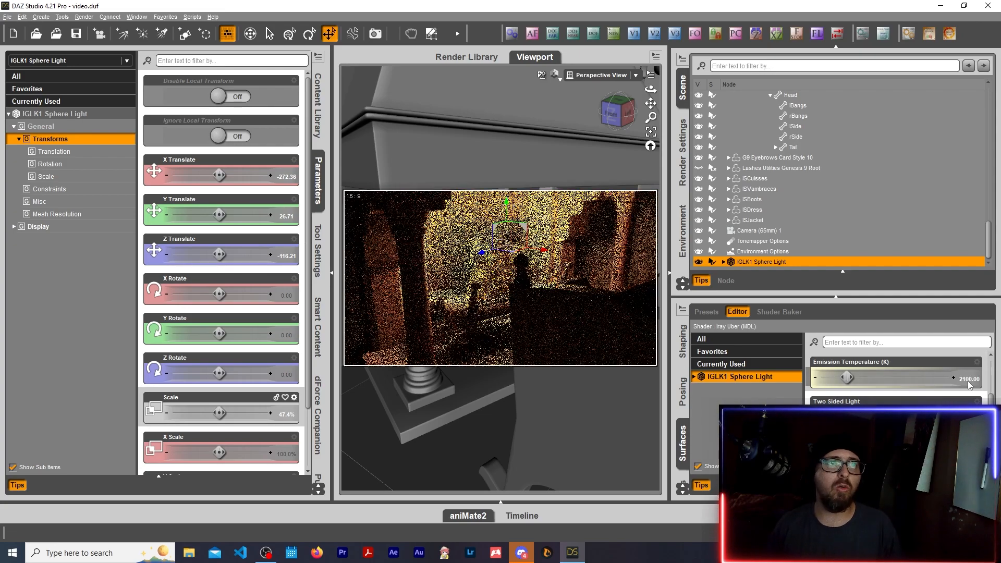
# Step: Change the sphere light's Emission Temperature to 2200 K
pyautogui.click(960, 384)
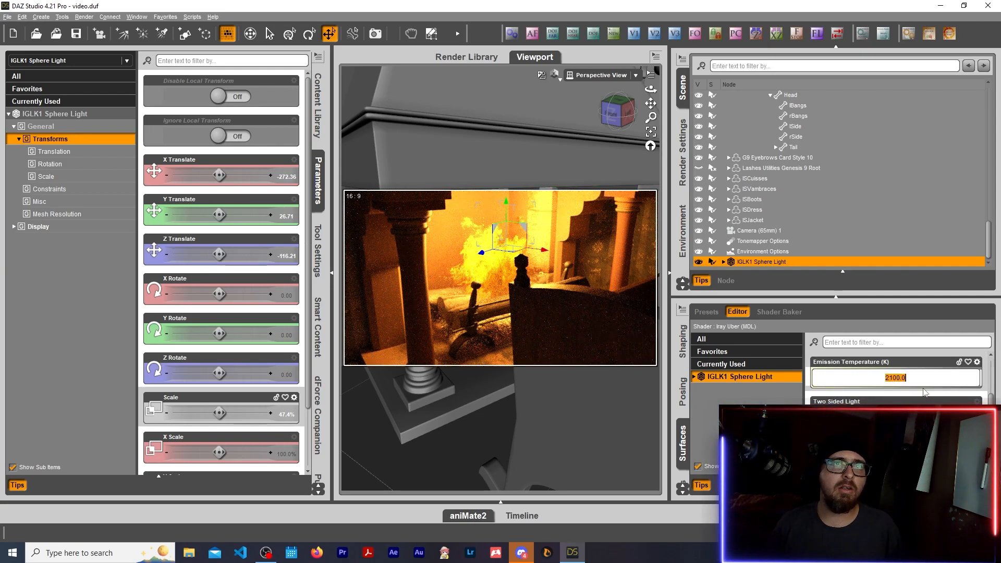
pyautogui.write('220')
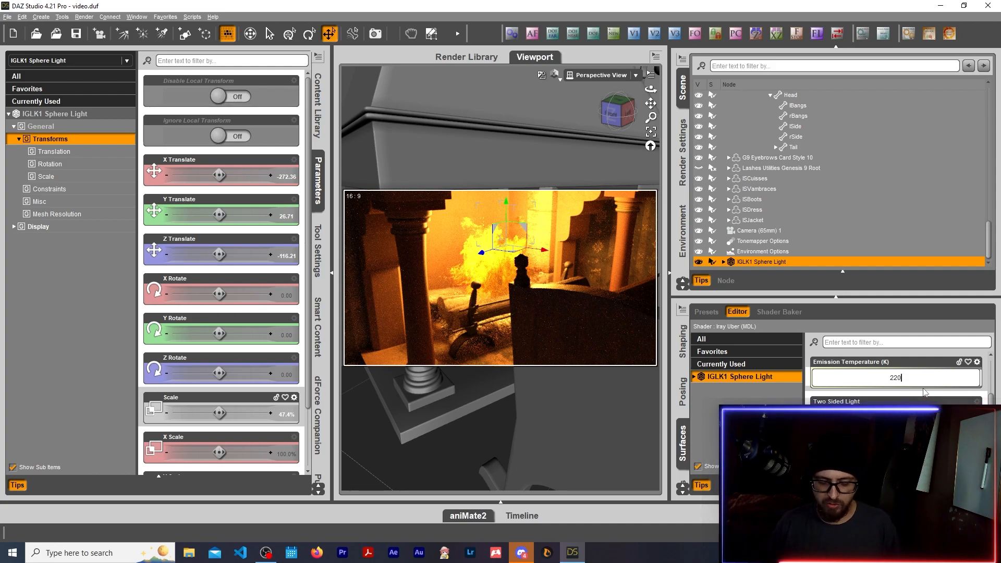
pyautogui.write('0')
pyautogui.press('Return')
pyautogui.scroll(-5, 925, 394)
pyautogui.scroll(2, 925, 393)
pyautogui.scroll(1, 896, 376)
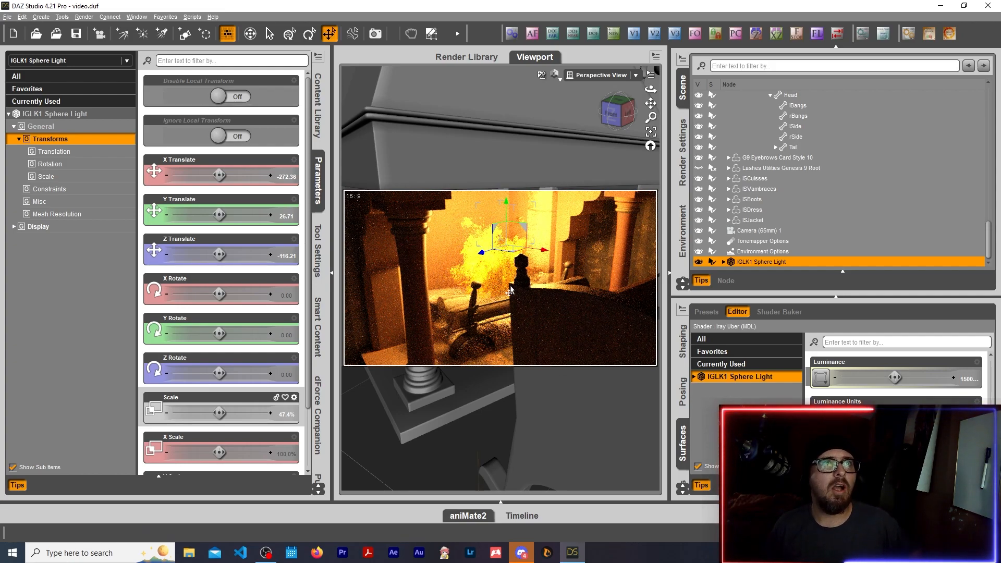
# Step: Check the Iray lighting through Camera (65mm) 1, then restore the Texture Shaded Perspective View
pyautogui.click(600, 75)
pyautogui.click(592, 164)
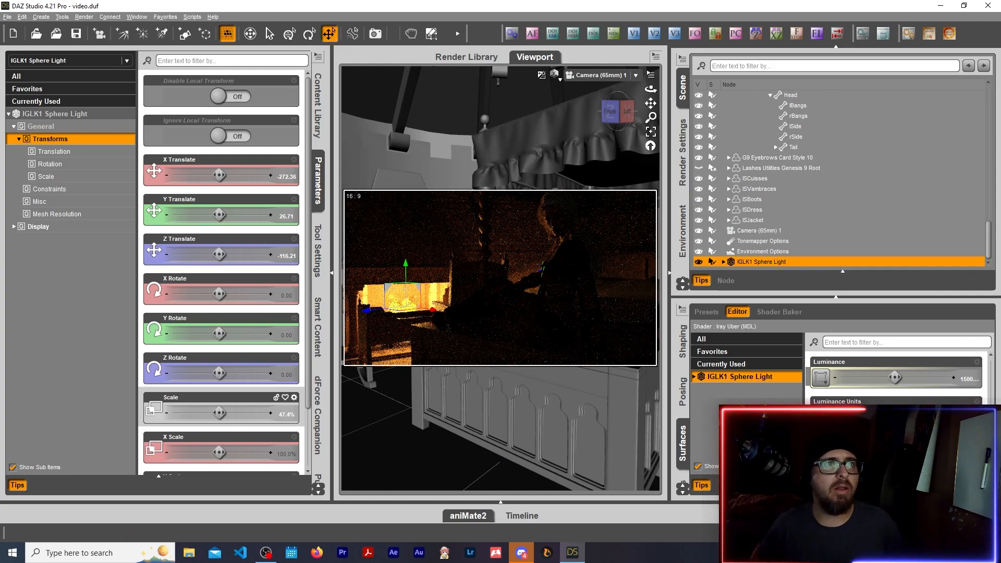
pyautogui.click(560, 78)
pyautogui.click(568, 178)
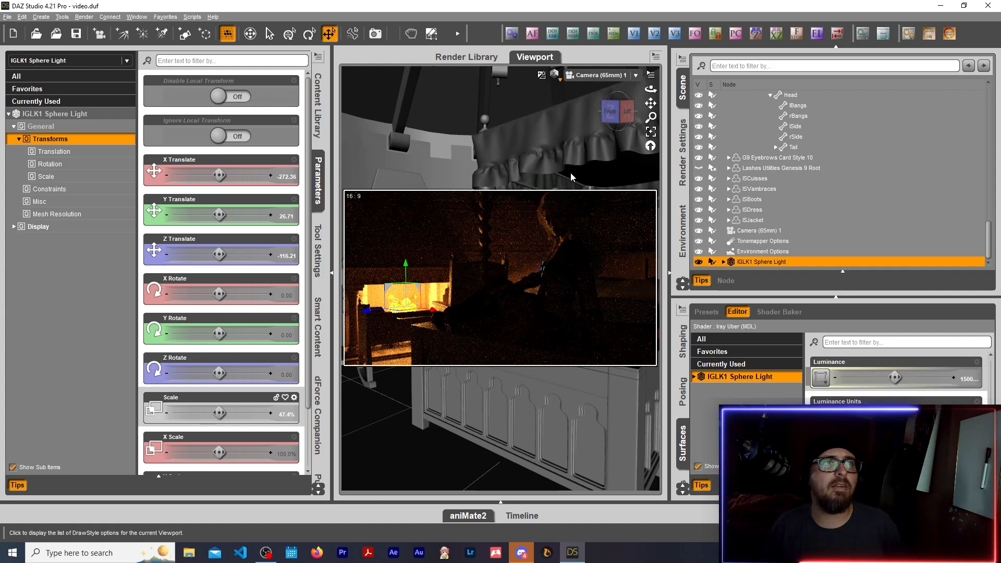
pyautogui.click(600, 76)
pyautogui.click(598, 82)
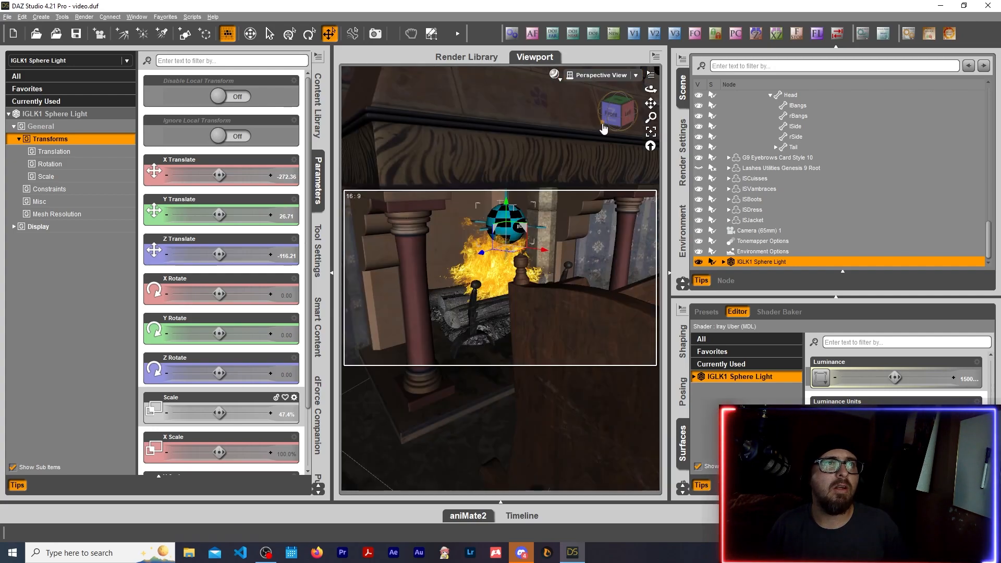
# Step: Duplicate the sphere light and raise the copy to the upper part of the chimney hood, at about Y 174
pyautogui.moveTo(602, 127); pyautogui.dragTo(541, 180)
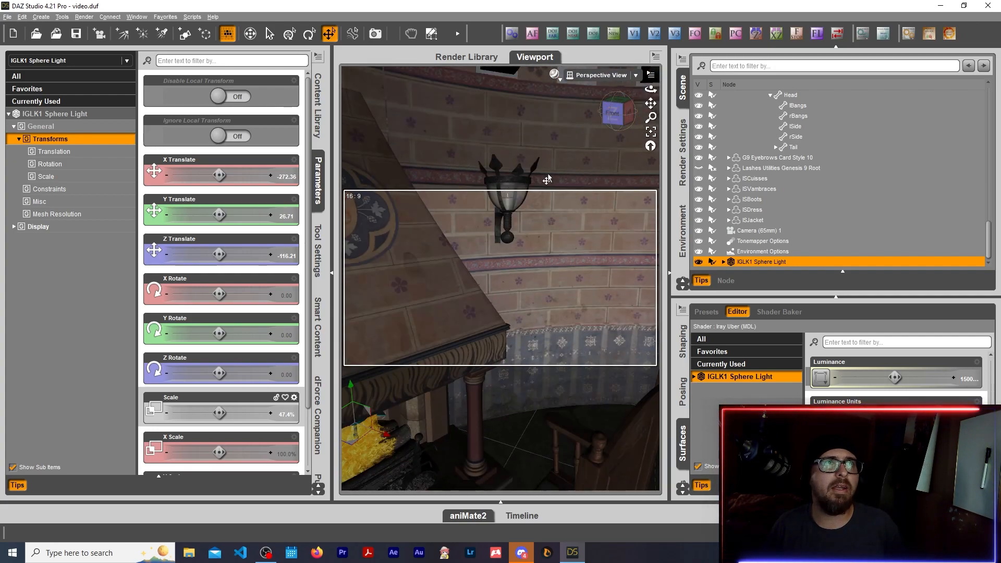
pyautogui.scroll(-4, 541, 180)
pyautogui.moveTo(453, 323); pyautogui.dragTo(554, 399, button='middle')
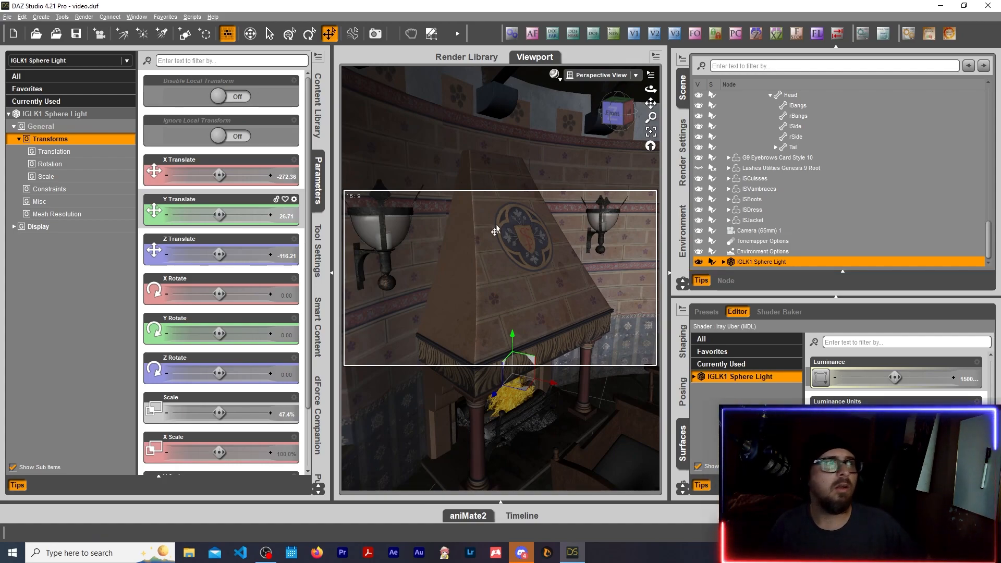
pyautogui.click(22, 17)
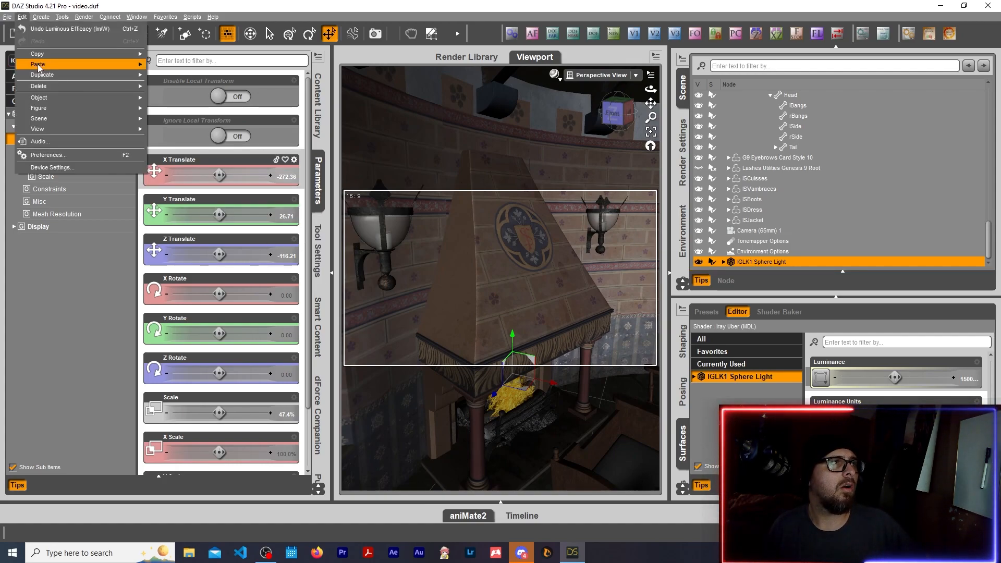
pyautogui.moveTo(42, 74)
pyautogui.click(201, 83)
pyautogui.moveTo(511, 348); pyautogui.dragTo(527, 216)
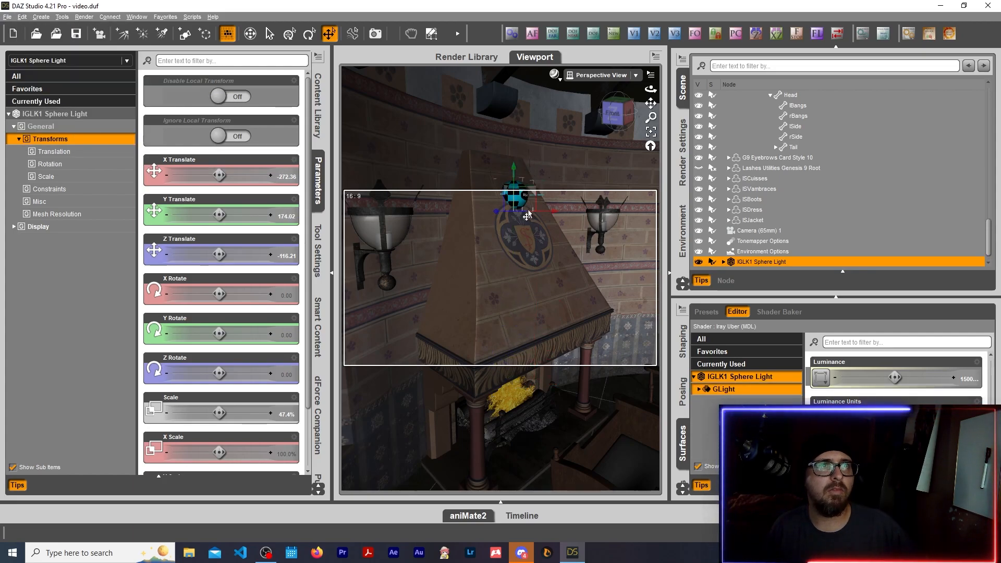
# Step: Move the duplicated sphere light into the wall sconce beside the chimney, at about X -215.71, Y 159.22, Z -222.31
pyautogui.moveTo(650, 103); pyautogui.dragTo(620, 109)
pyautogui.moveTo(446, 255); pyautogui.dragTo(571, 233)
pyautogui.scroll(5, 575, 218)
pyautogui.scroll(2, 574, 219)
pyautogui.moveTo(651, 103); pyautogui.dragTo(651, 116)
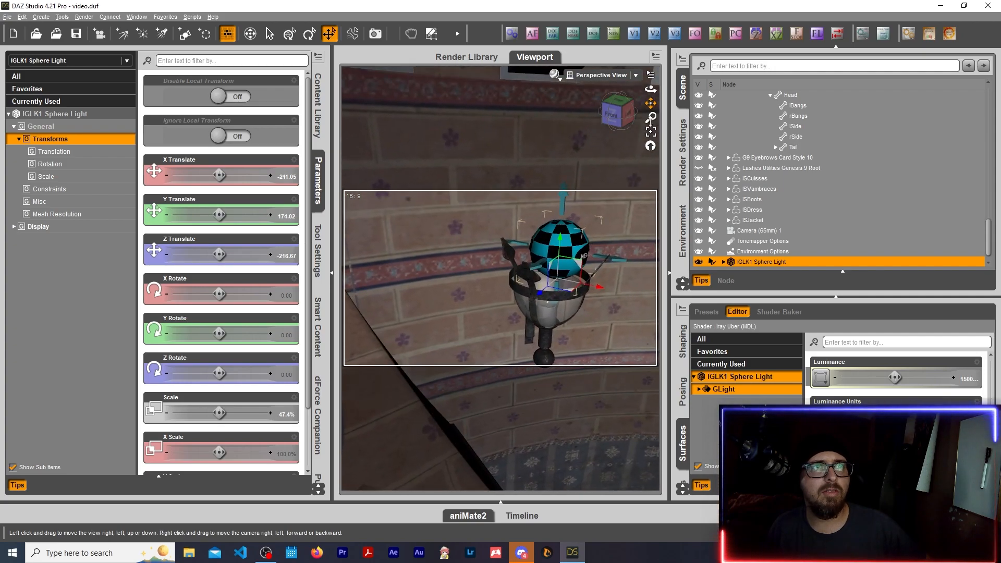
pyautogui.moveTo(573, 295); pyautogui.dragTo(563, 282)
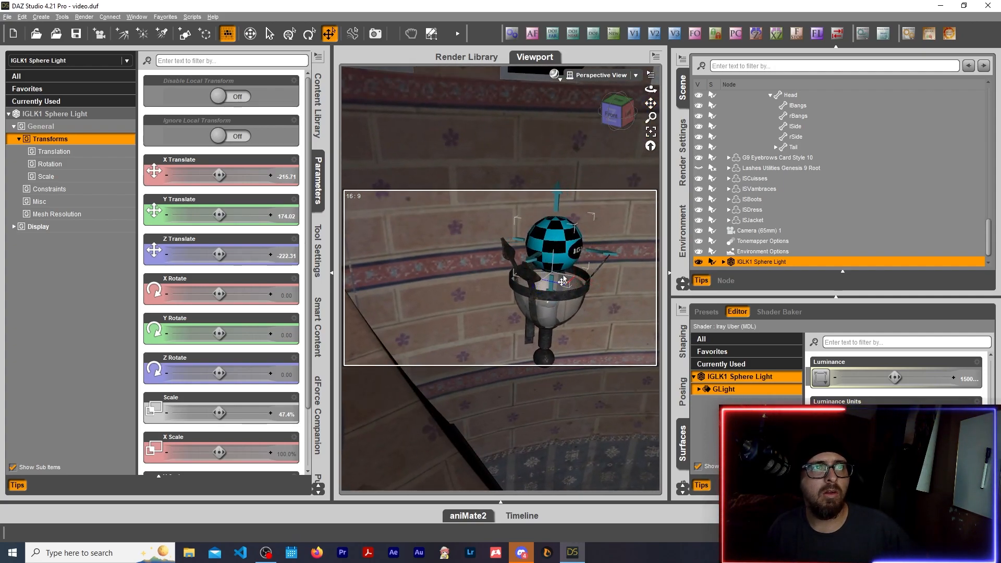
pyautogui.moveTo(554, 235); pyautogui.dragTo(553, 265)
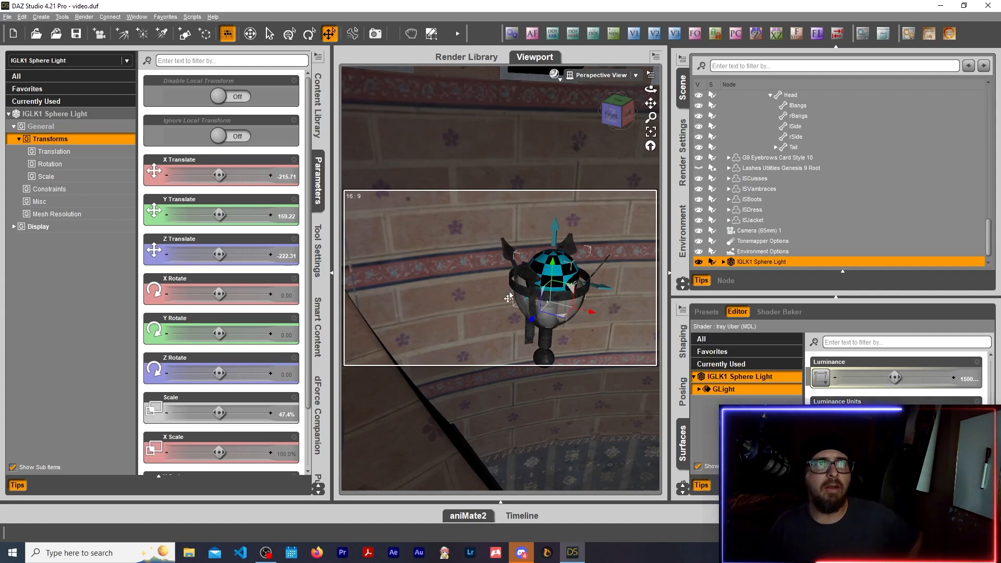
# Step: Set the sconce light's Luminous Efficacy to 400 lm/W
pyautogui.scroll(-1, 895, 380)
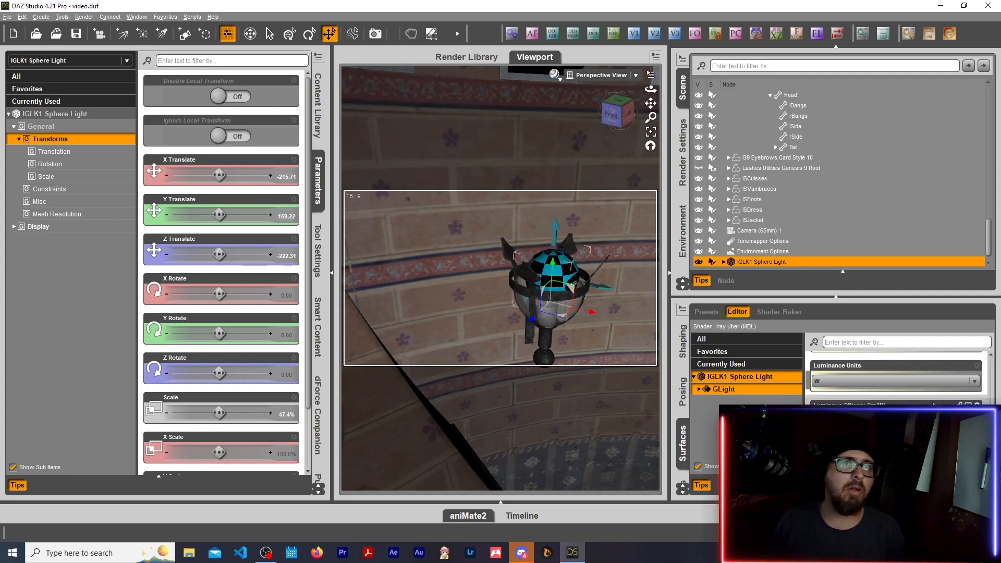
pyautogui.scroll(3, 894, 381)
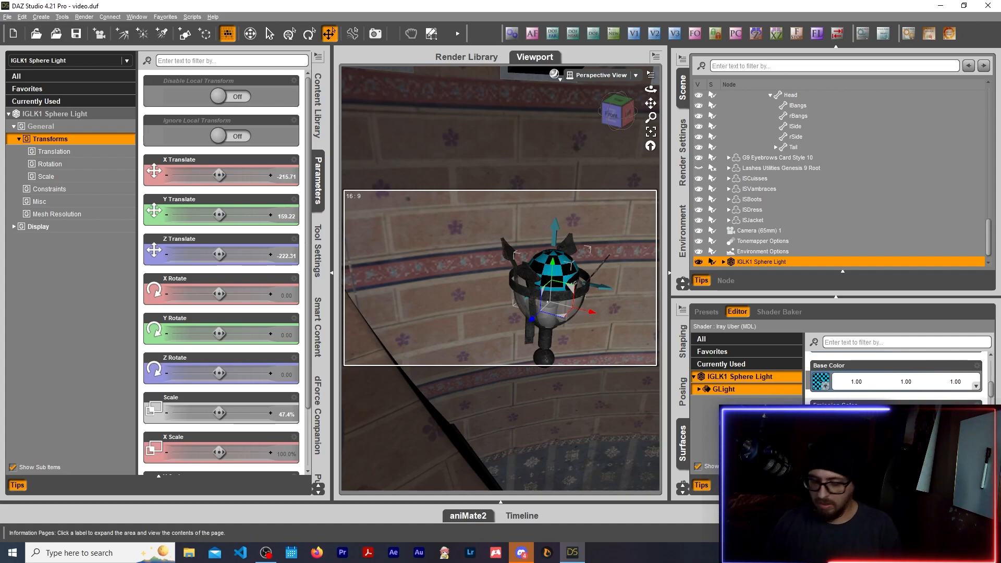
pyautogui.scroll(-1, 896, 386)
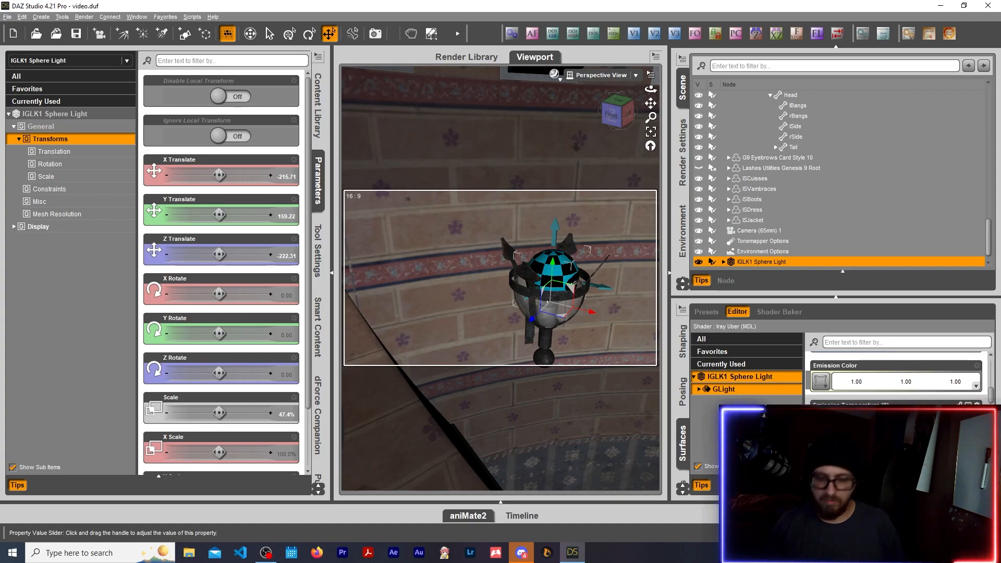
pyautogui.scroll(-2, 896, 381)
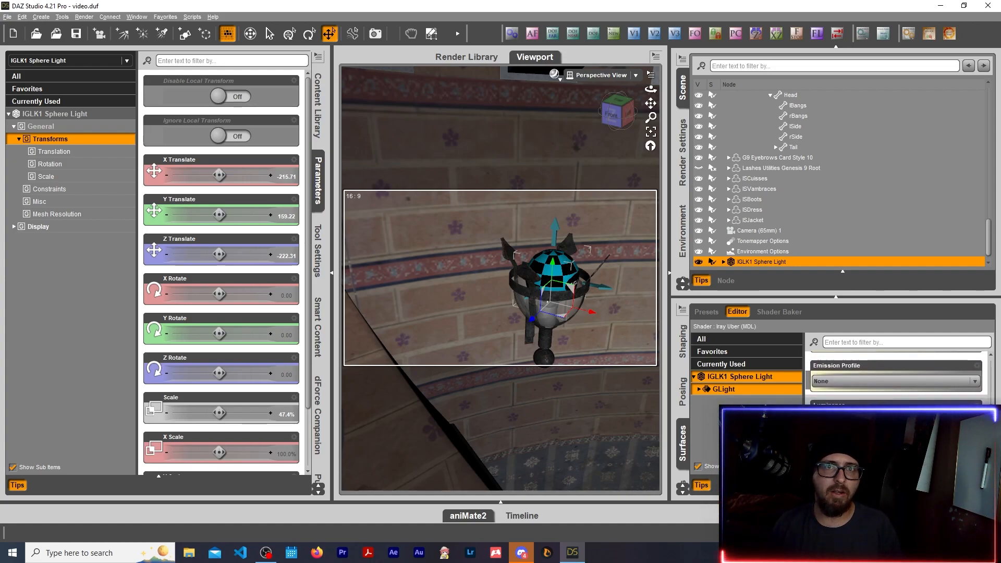
pyautogui.scroll(-3, 965, 382)
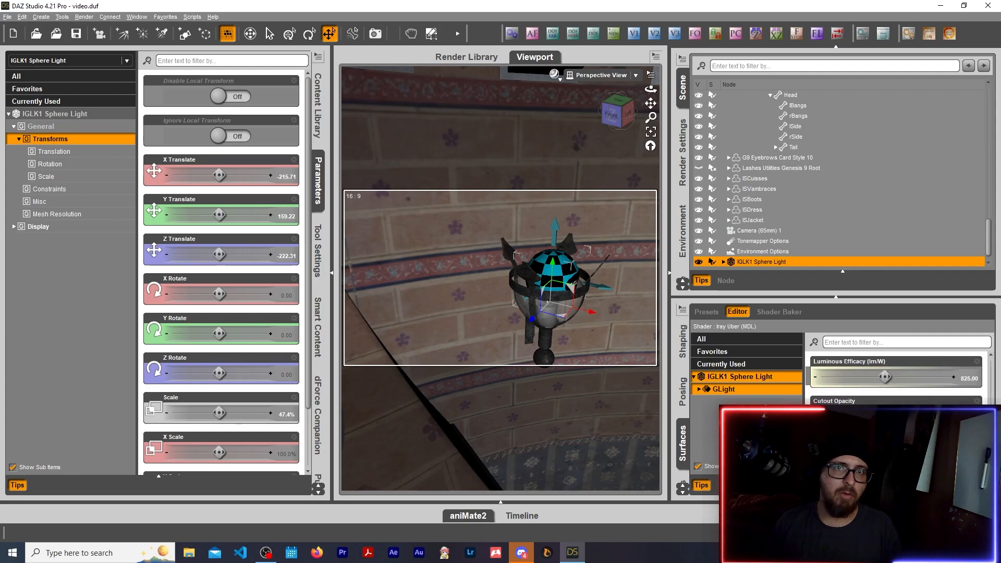
pyautogui.click(965, 382)
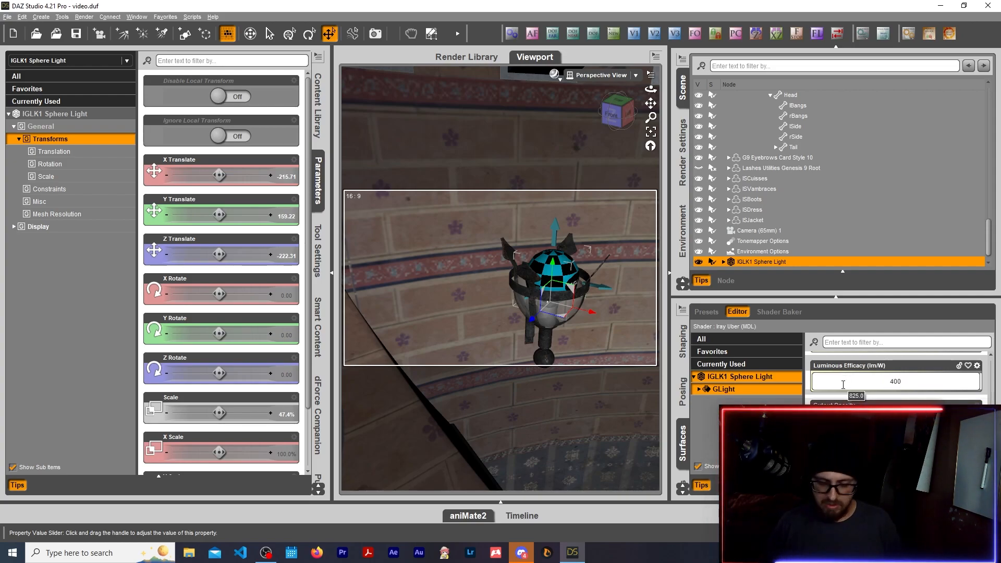
pyautogui.press('Return')
# Step: Preview the sconce lighting in NVIDIA Iray, first in the Perspective View and then through Camera (65mm) 1
pyautogui.moveTo(618, 115); pyautogui.dragTo(600, 123)
pyautogui.scroll(-5, 599, 123)
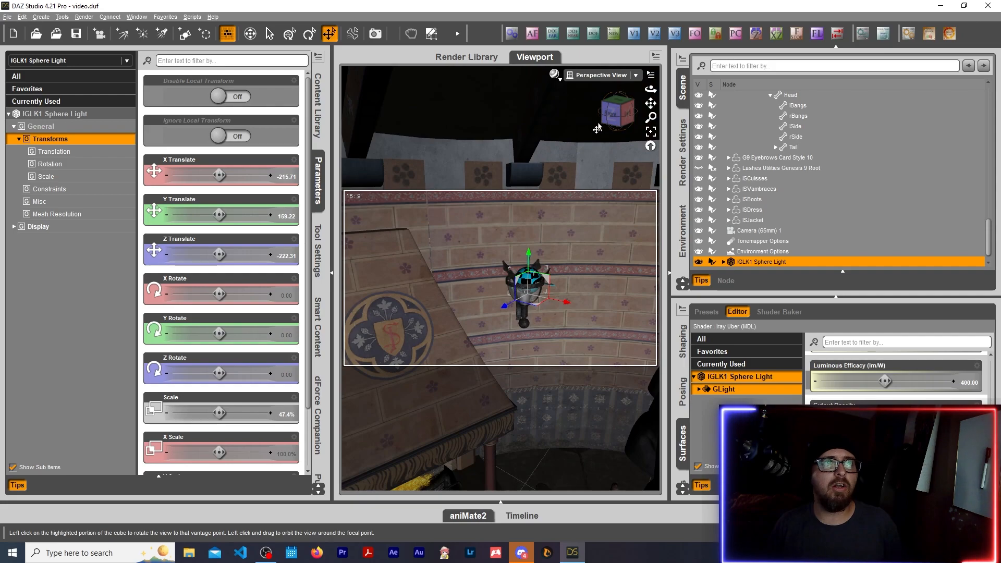
pyautogui.scroll(-2, 598, 125)
pyautogui.click(600, 76)
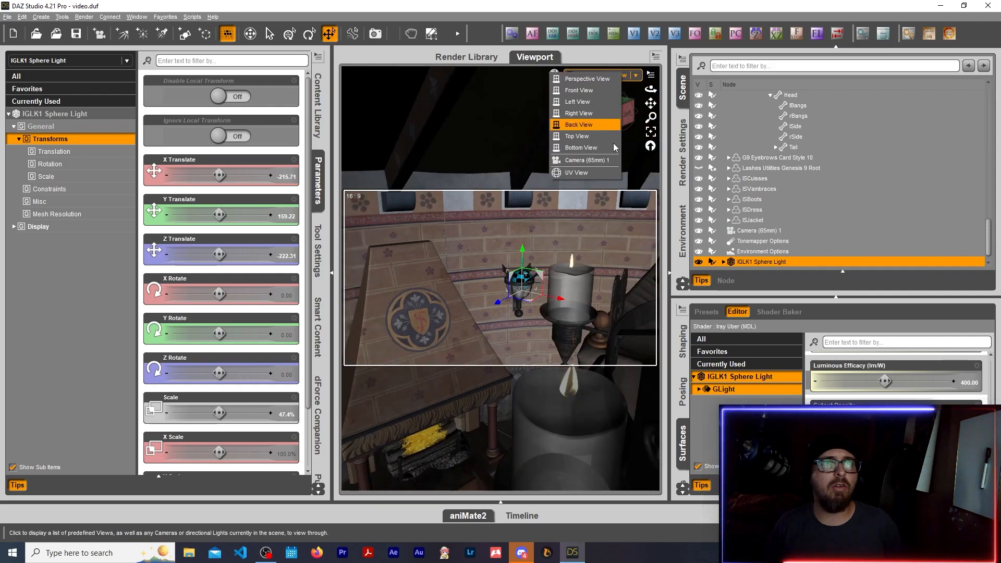
pyautogui.click(507, 79)
pyautogui.moveTo(650, 104); pyautogui.dragTo(662, 71)
pyautogui.click(554, 75)
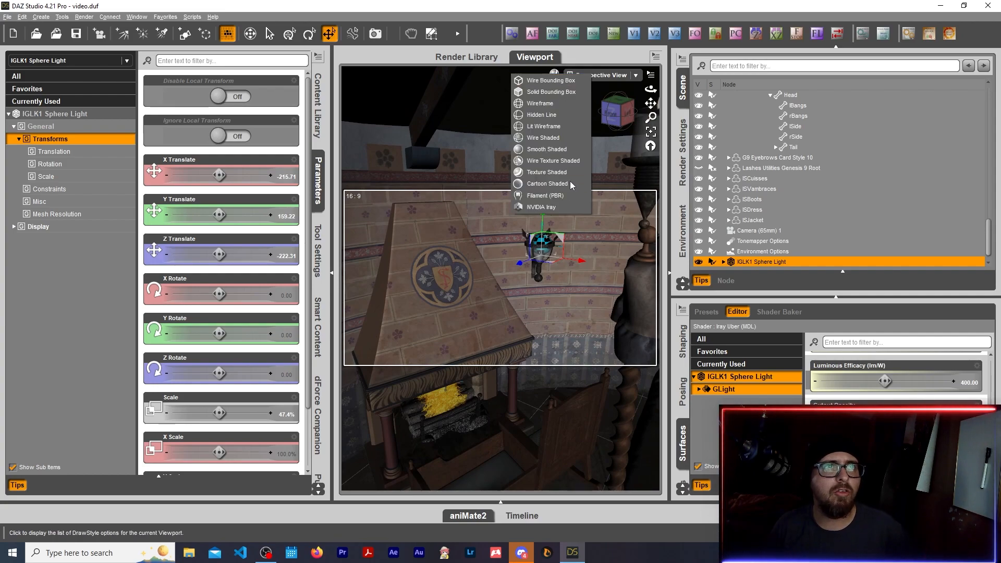
pyautogui.click(557, 208)
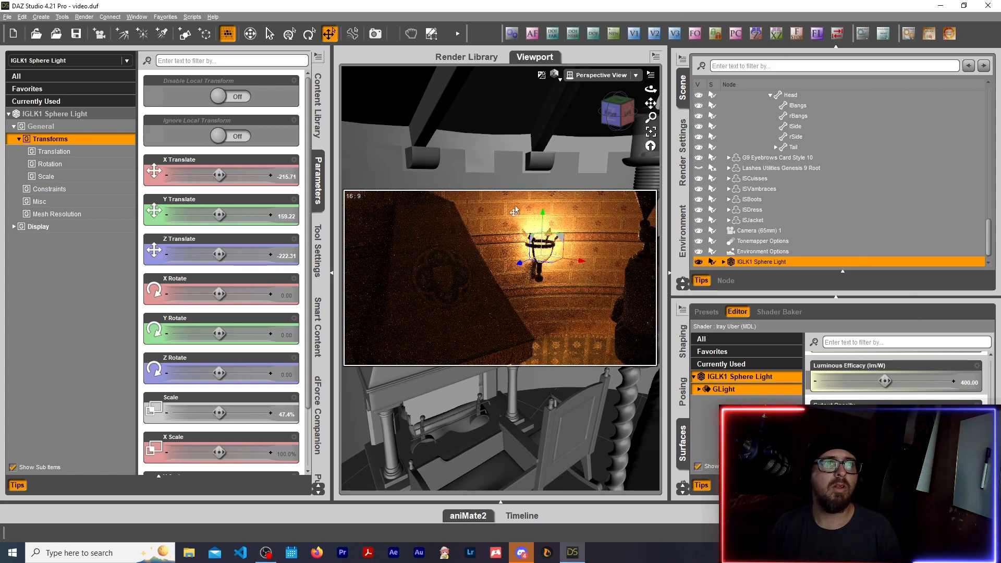
pyautogui.click(601, 75)
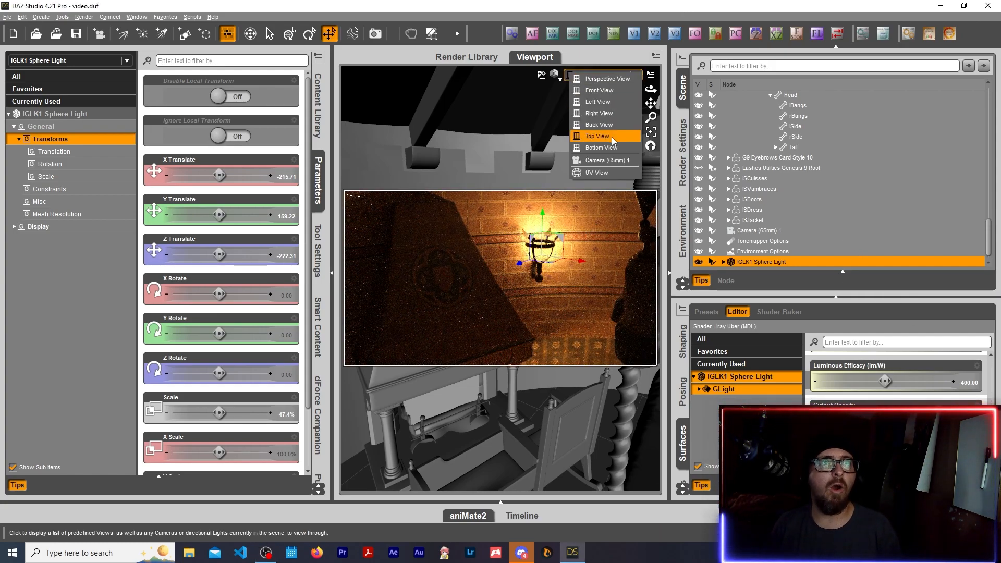
pyautogui.click(612, 160)
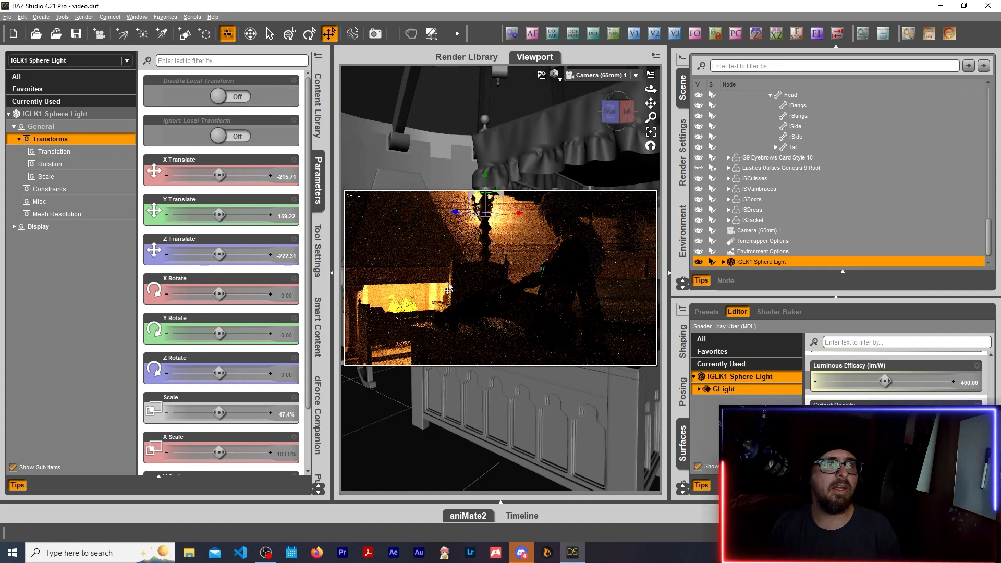
# Step: Set the sconce light's Luminous Efficacy to 200 lm/W
pyautogui.click(971, 381)
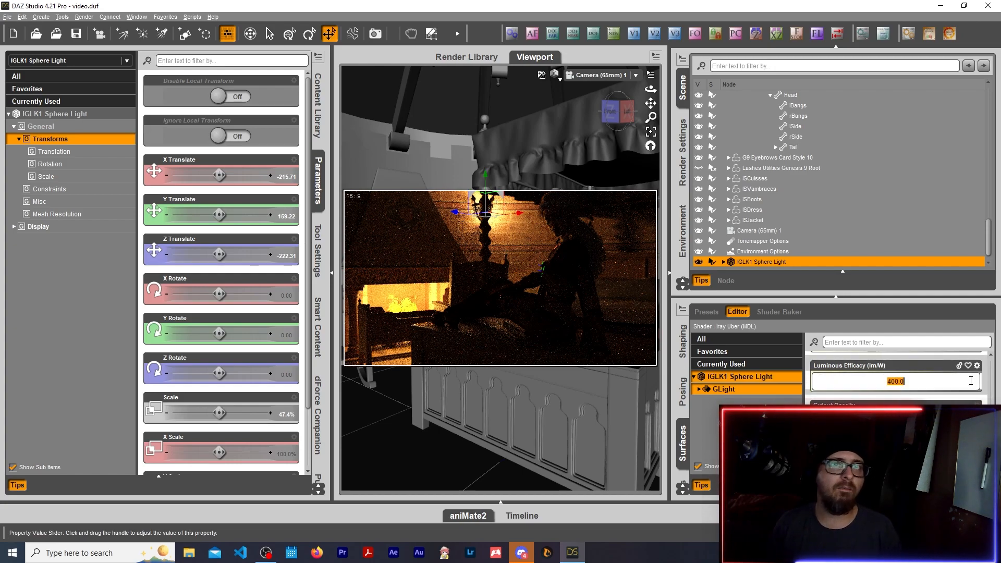
pyautogui.write('2000')
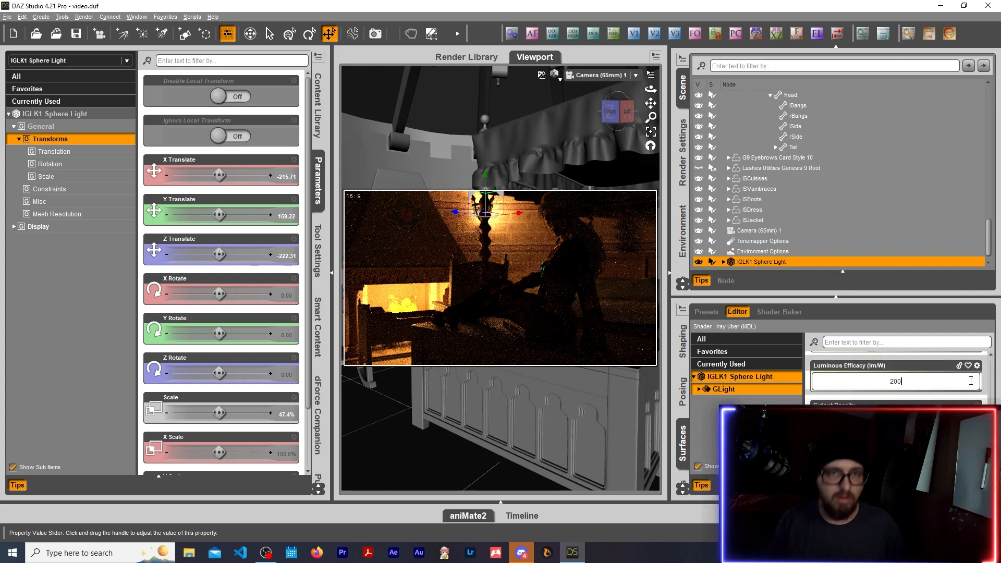
pyautogui.press('Return')
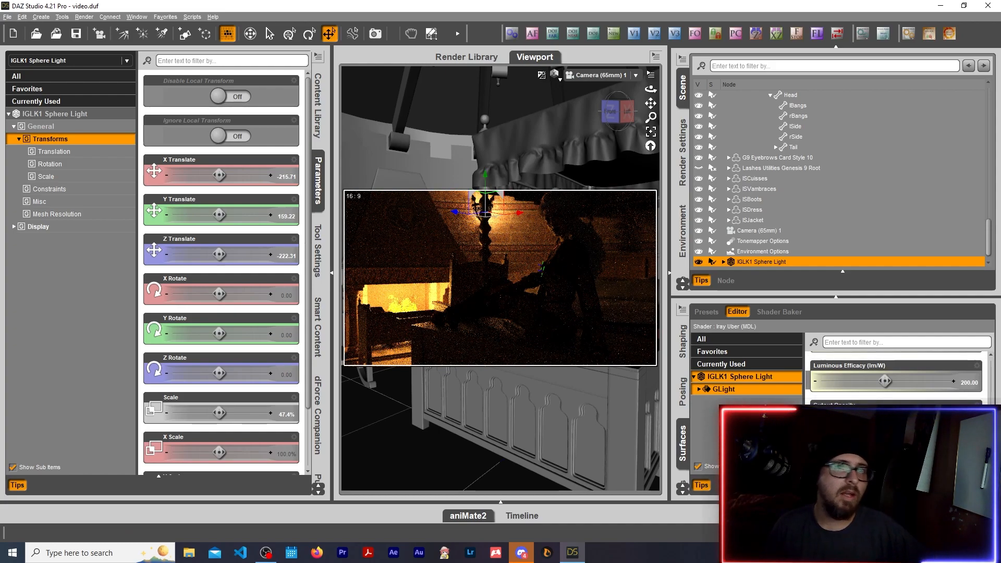
# Step: Adjust the sconce light's Emission Temperature while previewing it in Iray
pyautogui.scroll(4, 896, 381)
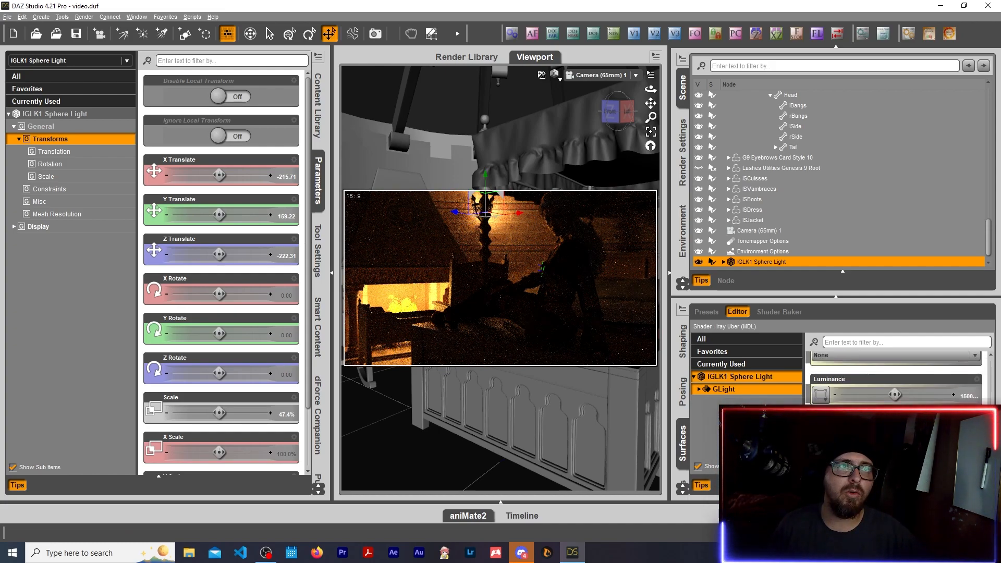
pyautogui.scroll(2, 896, 381)
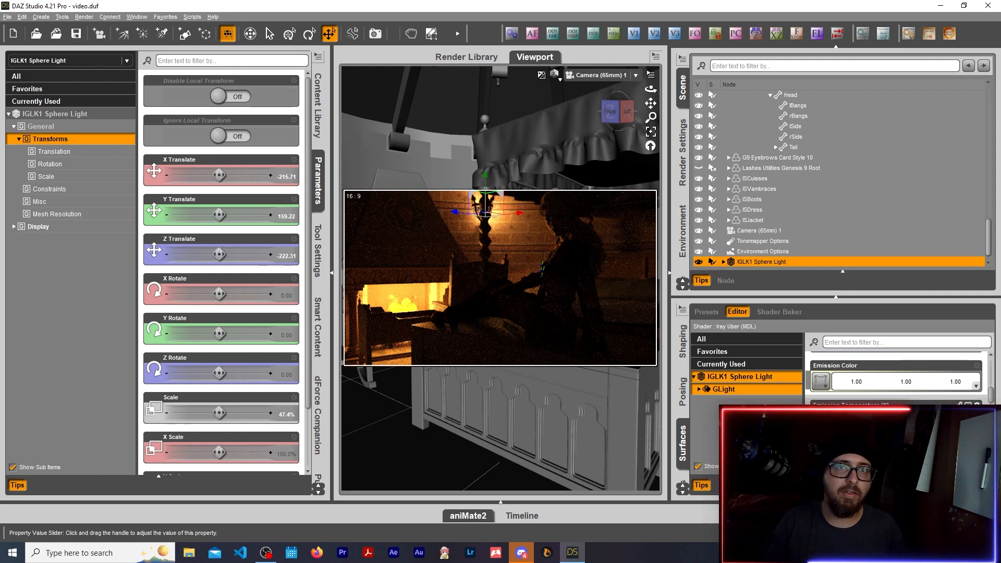
pyautogui.press('Return')
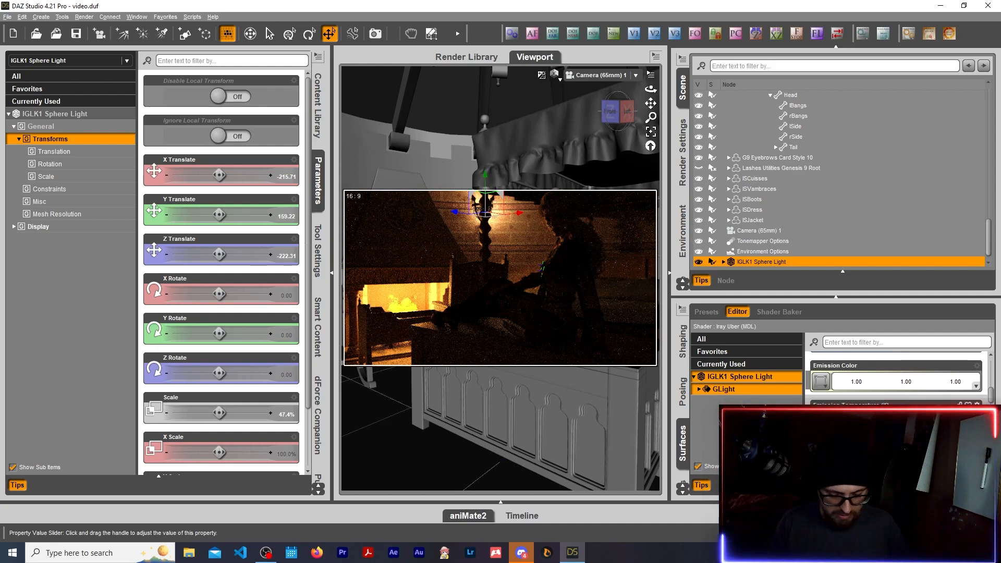
pyautogui.press('Return')
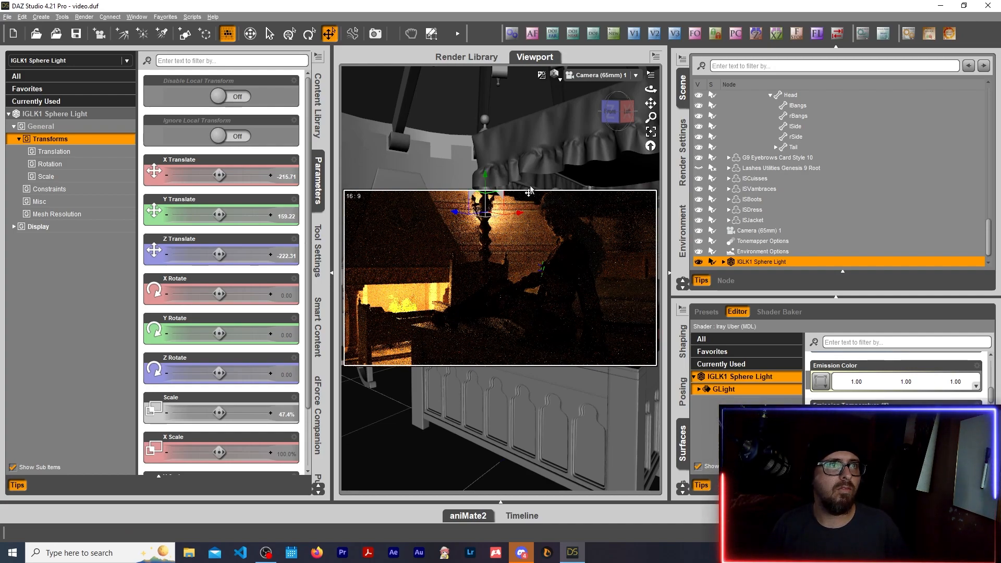
# Step: Return the viewport to Texture Shaded display in the Perspective View
pyautogui.click(555, 77)
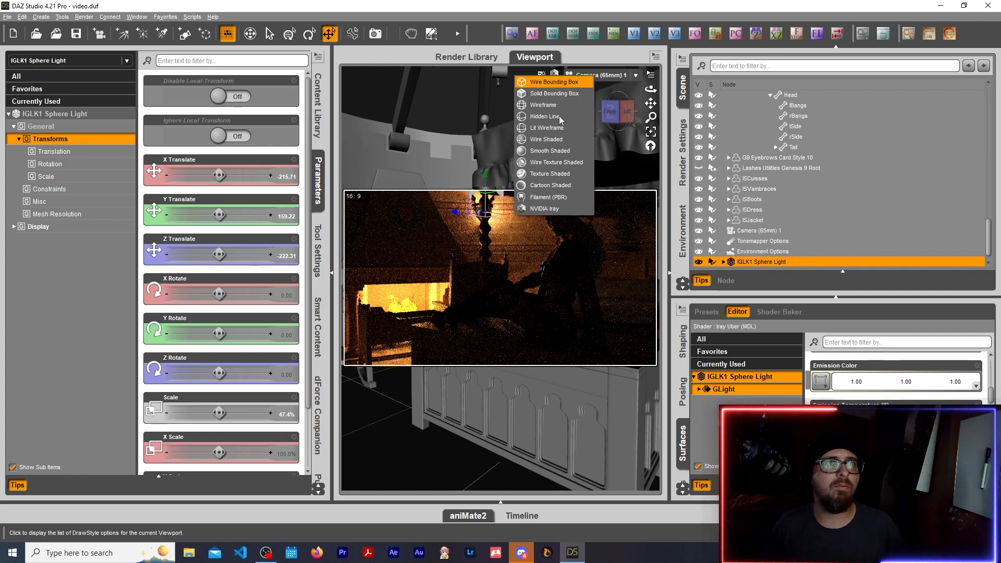
pyautogui.click(564, 179)
pyautogui.click(601, 75)
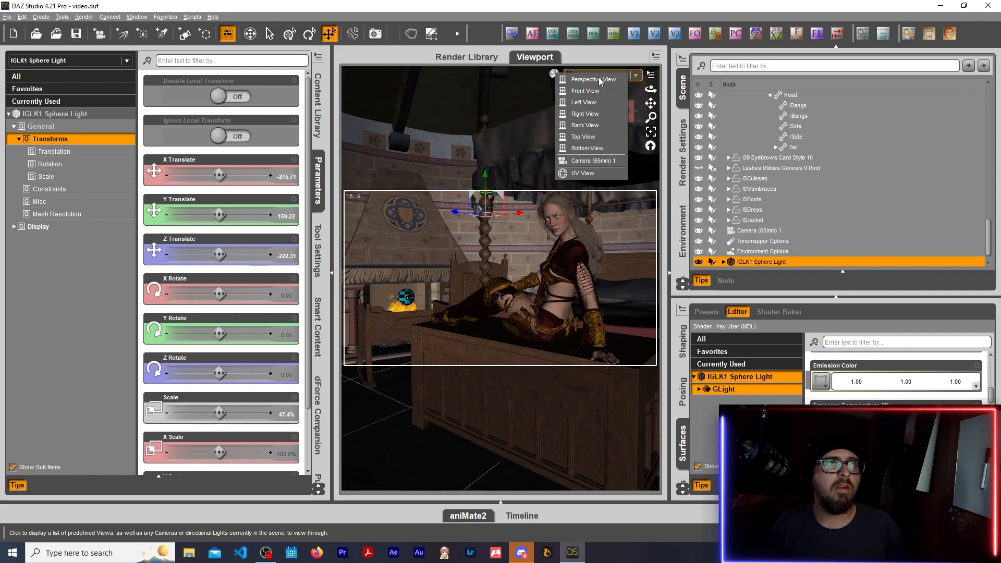
pyautogui.click(591, 84)
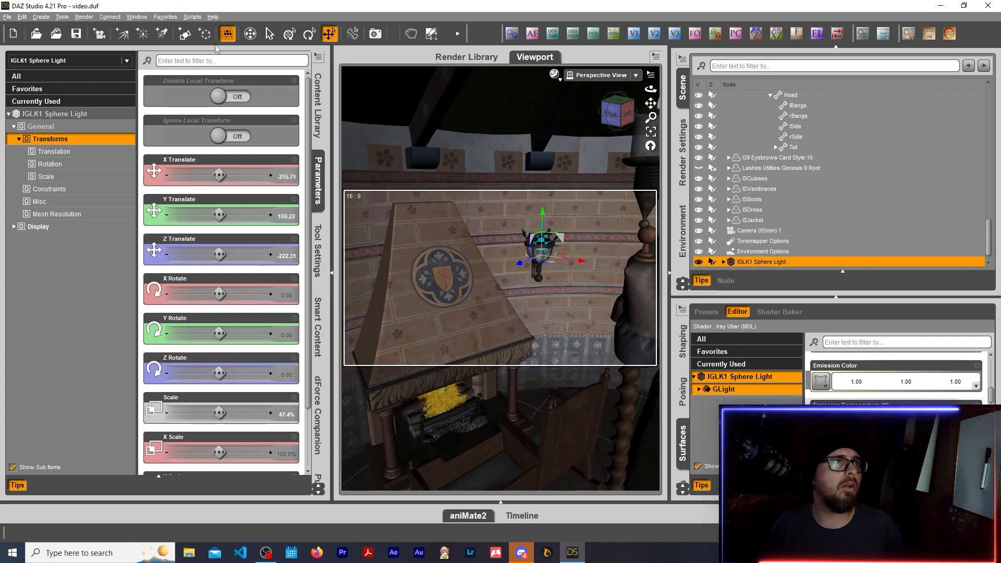
# Step: Duplicate the sconce light's node hierarchy and place the copy in the sconce across the chimney, at about X -309.67, Z -10.12
pyautogui.click(12, 18)
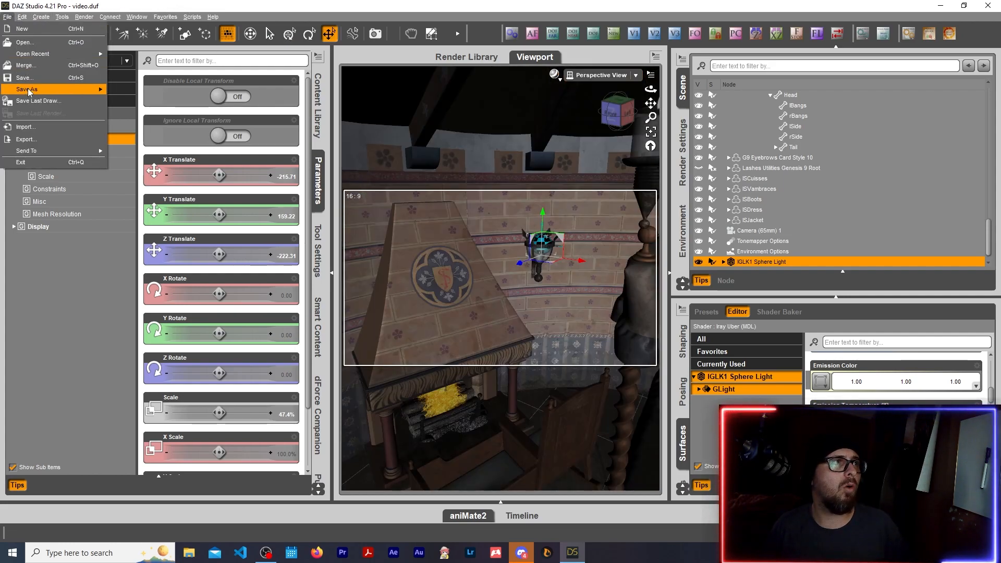
pyautogui.moveTo(29, 90)
pyautogui.moveTo(23, 18)
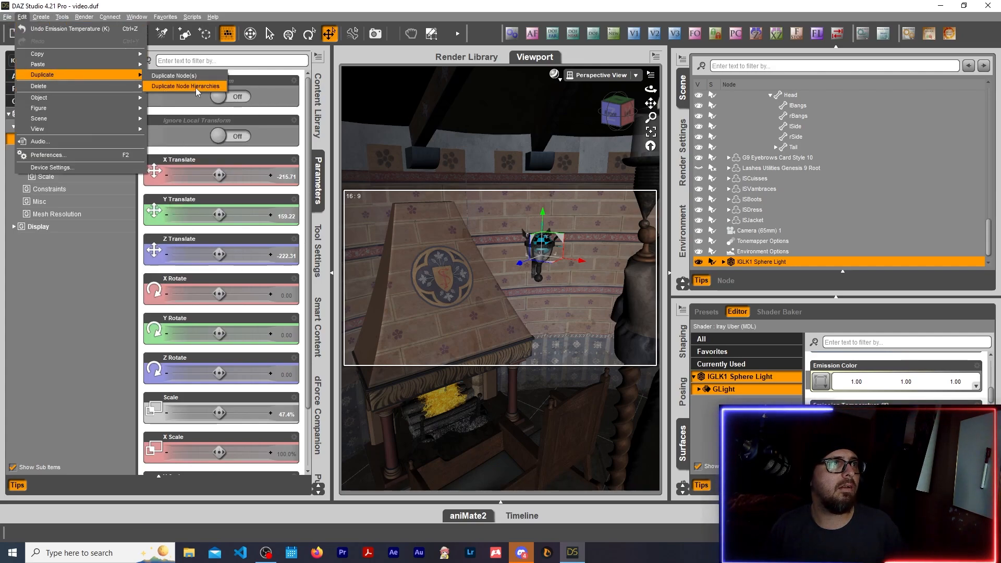
pyautogui.click(197, 87)
pyautogui.moveTo(549, 267); pyautogui.dragTo(528, 305)
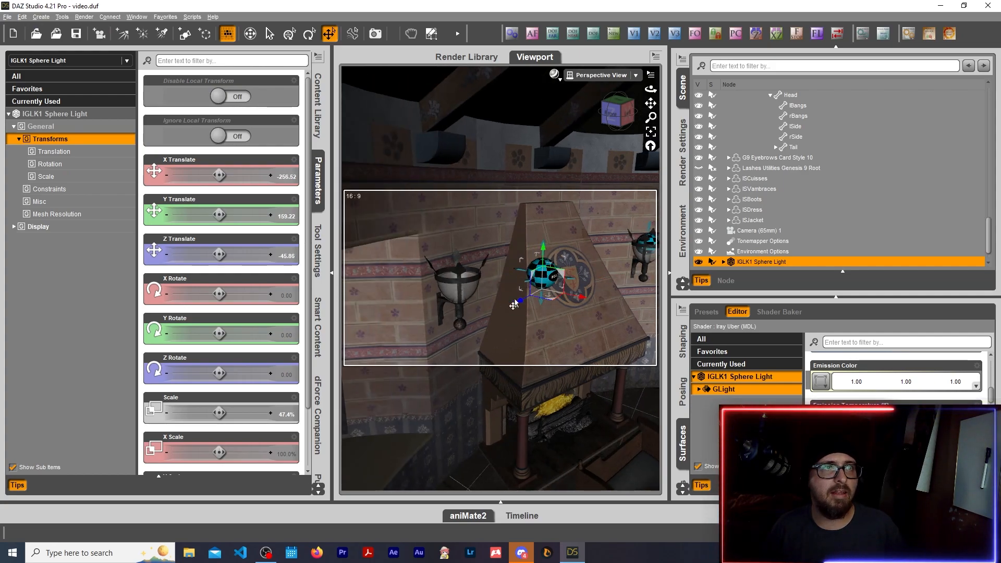
pyautogui.moveTo(552, 300); pyautogui.dragTo(462, 304)
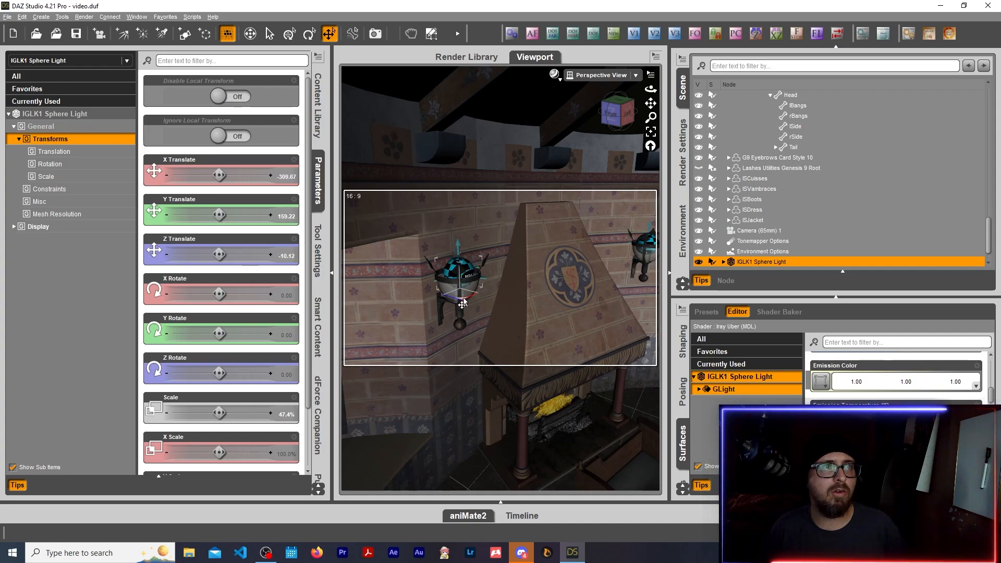
# Step: Check both sconce lights in Iray through Camera (65mm) 1, then inspect the bed area in the Texture Shaded Perspective View
pyautogui.click(594, 76)
pyautogui.click(600, 165)
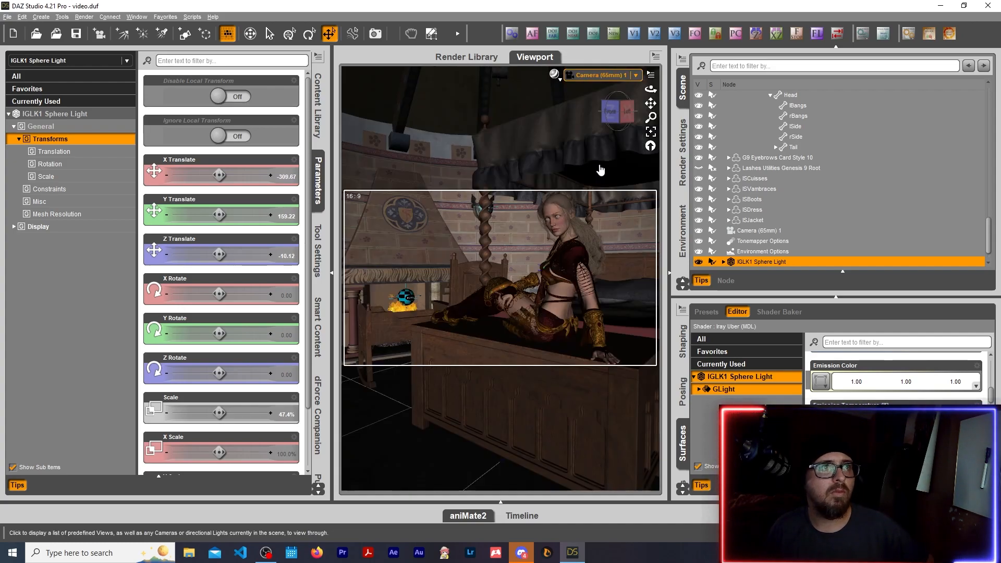
pyautogui.click(553, 75)
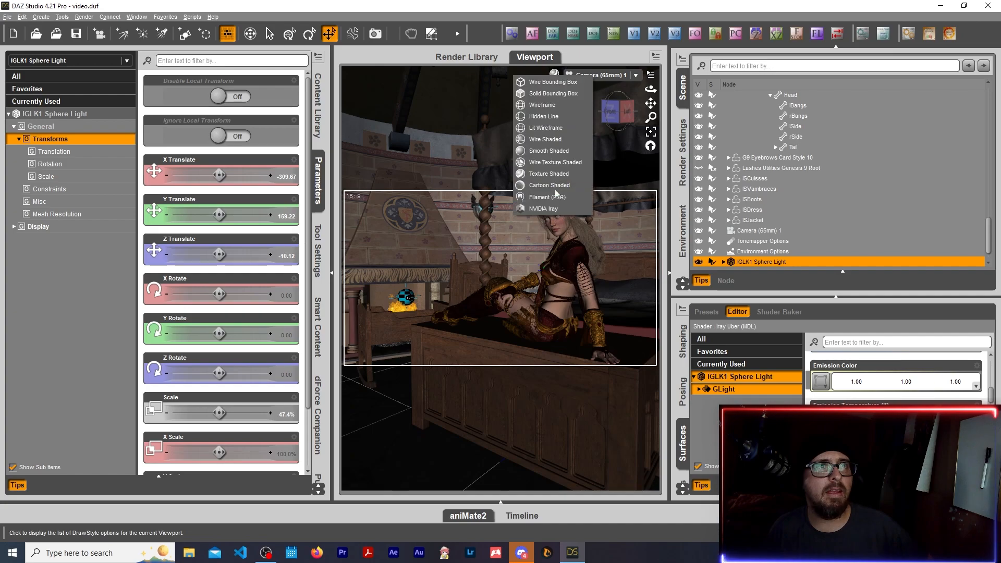
pyautogui.click(558, 208)
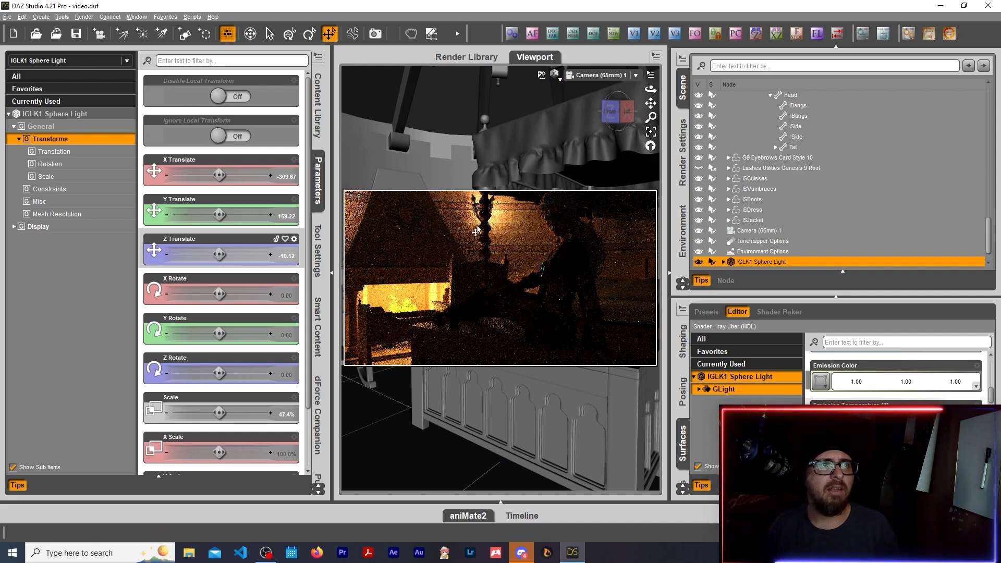
pyautogui.click(554, 75)
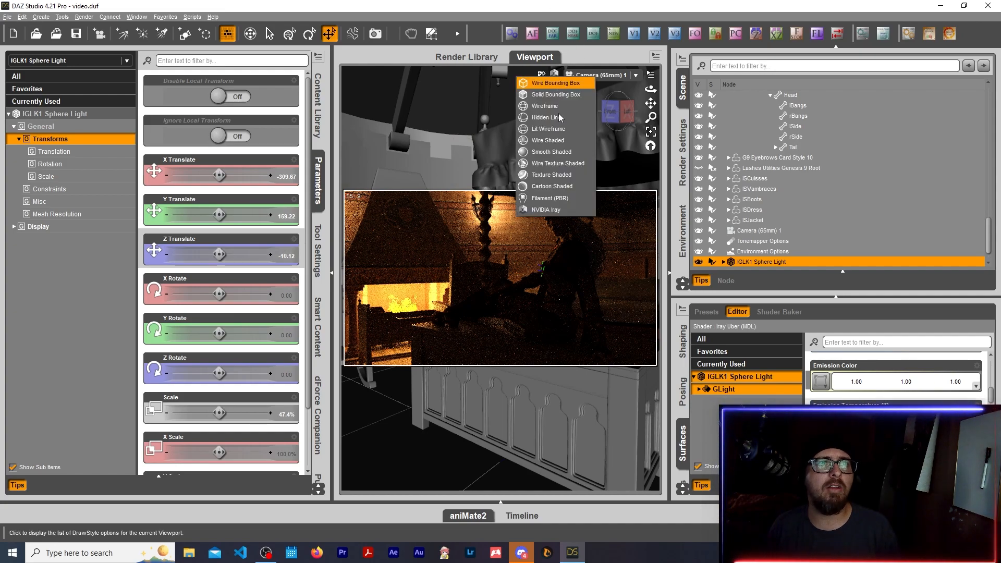
pyautogui.click(553, 180)
pyautogui.click(599, 75)
pyautogui.click(595, 99)
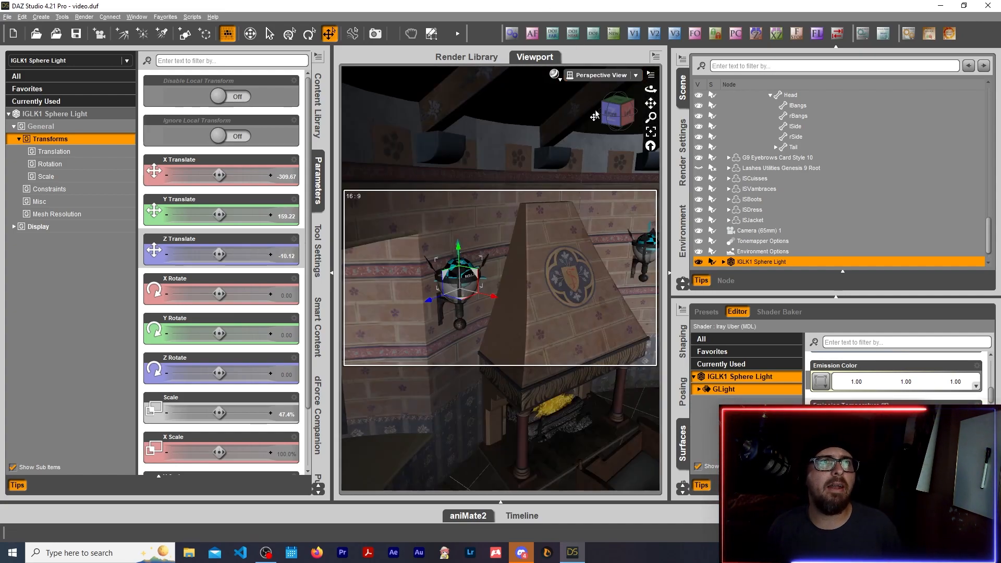
pyautogui.moveTo(595, 115); pyautogui.dragTo(616, 118)
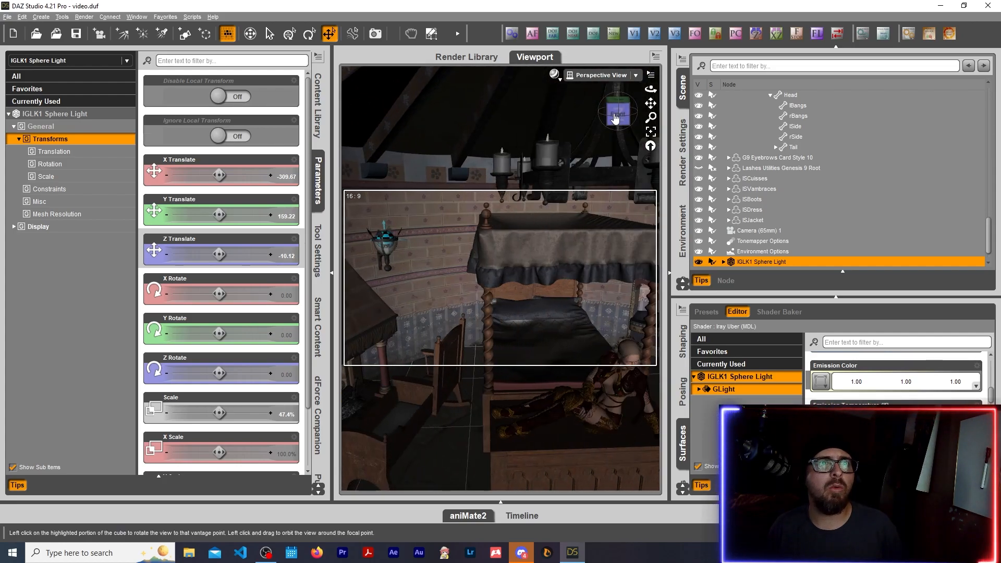
# Step: Add an IGLK1 Square Light from Iray Ghost Light Kit One to the bedroom scene and select it
pyautogui.click(616, 117)
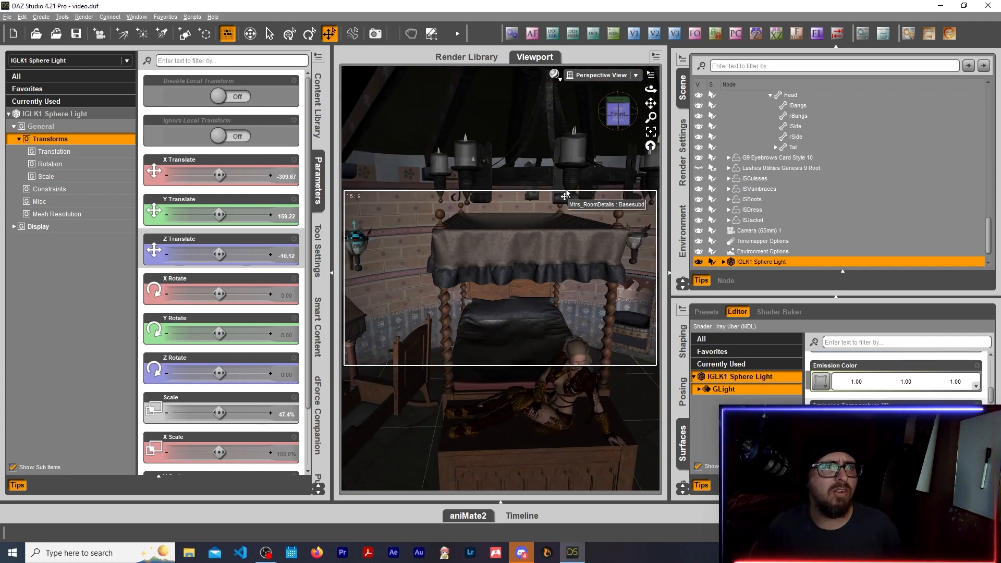
pyautogui.click(318, 326)
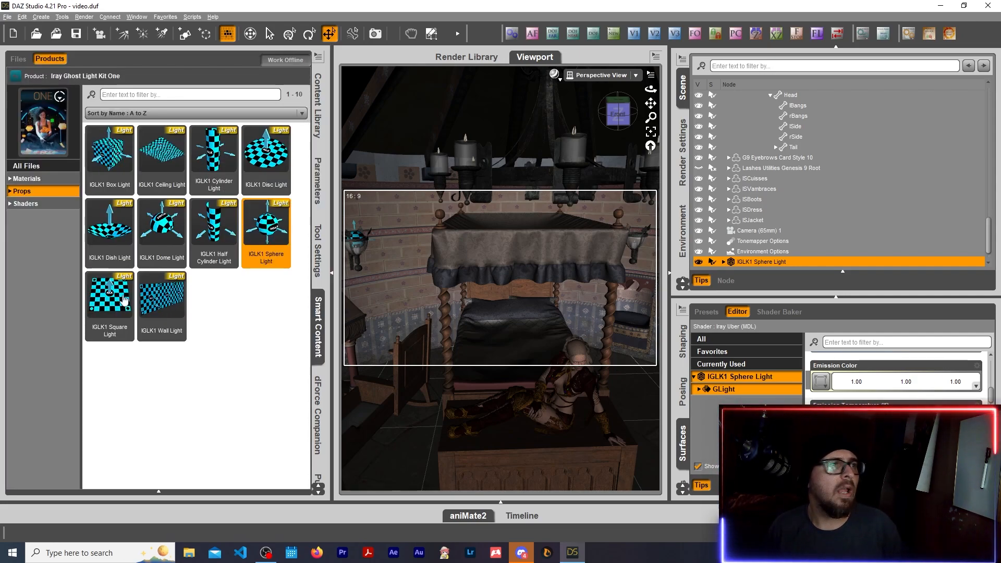
pyautogui.moveTo(125, 301)
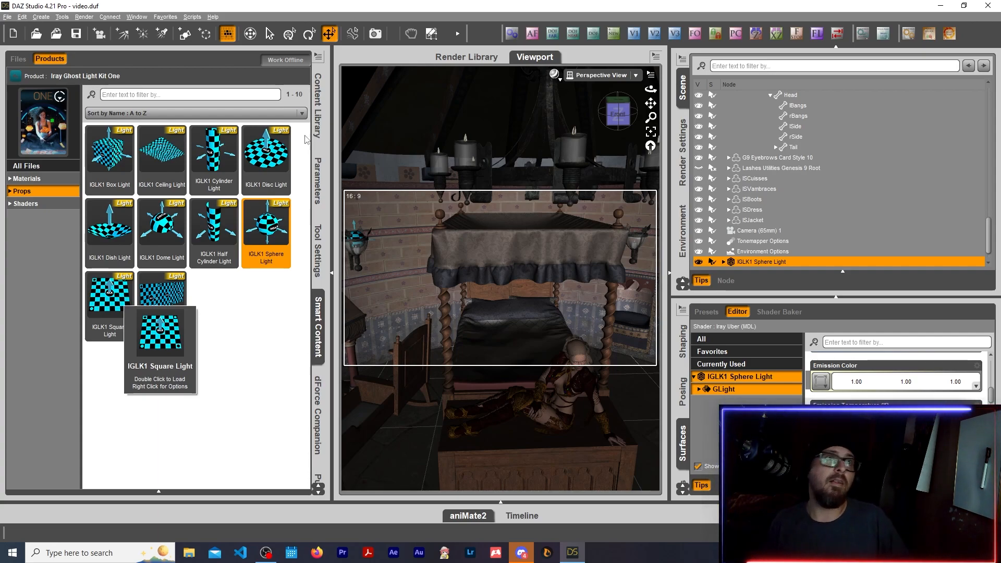
pyautogui.moveTo(618, 114); pyautogui.dragTo(565, 118)
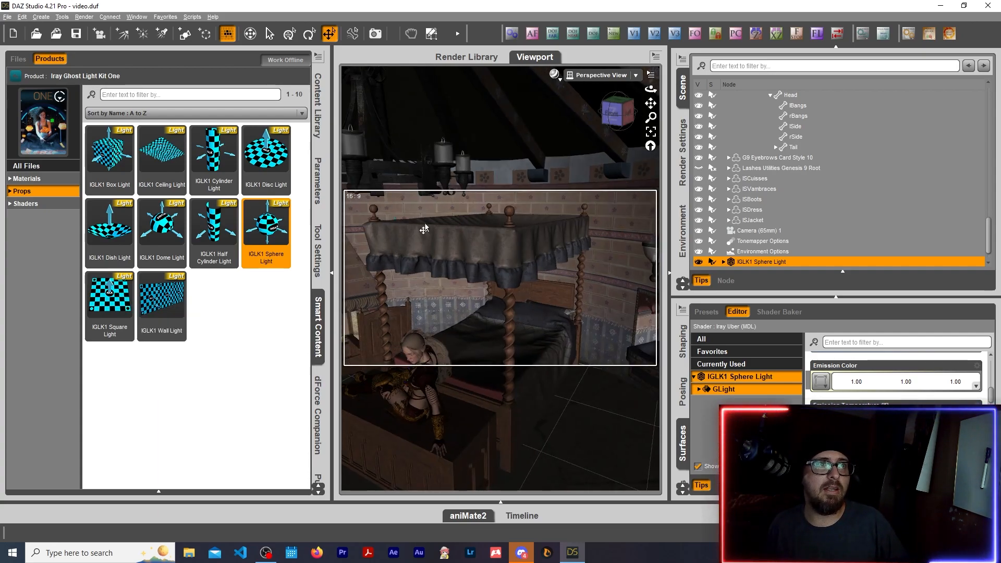
pyautogui.moveTo(651, 104); pyautogui.dragTo(395, 209)
pyautogui.moveTo(622, 106); pyautogui.dragTo(580, 128)
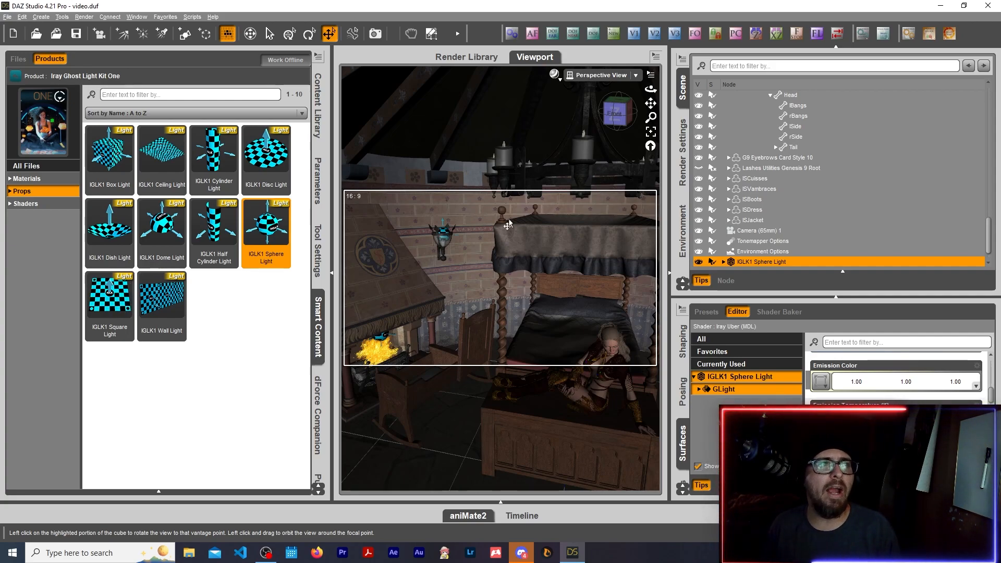
pyautogui.doubleClick(107, 304)
pyautogui.scroll(-1, 817, 205)
pyautogui.scroll(-1, 817, 209)
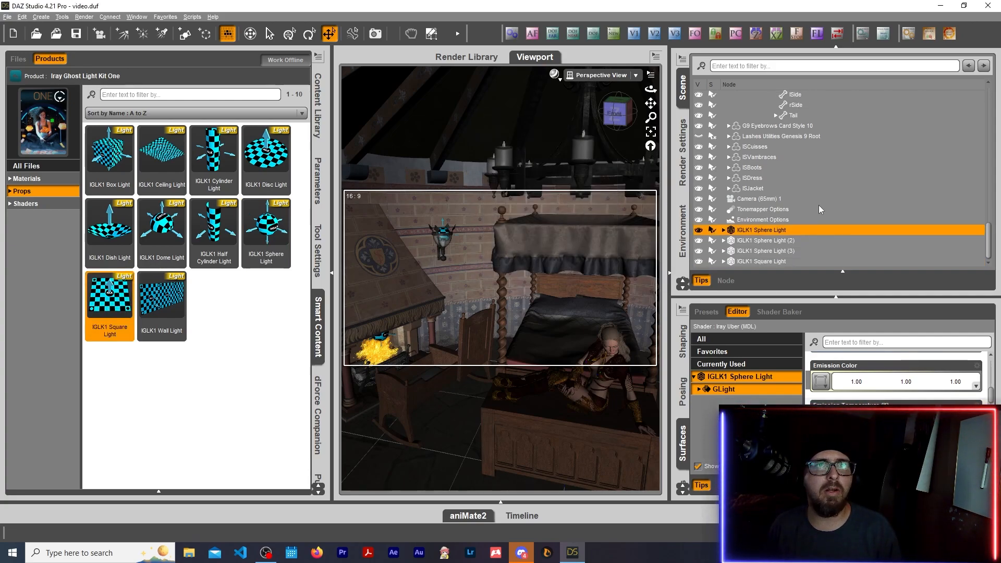
pyautogui.click(790, 261)
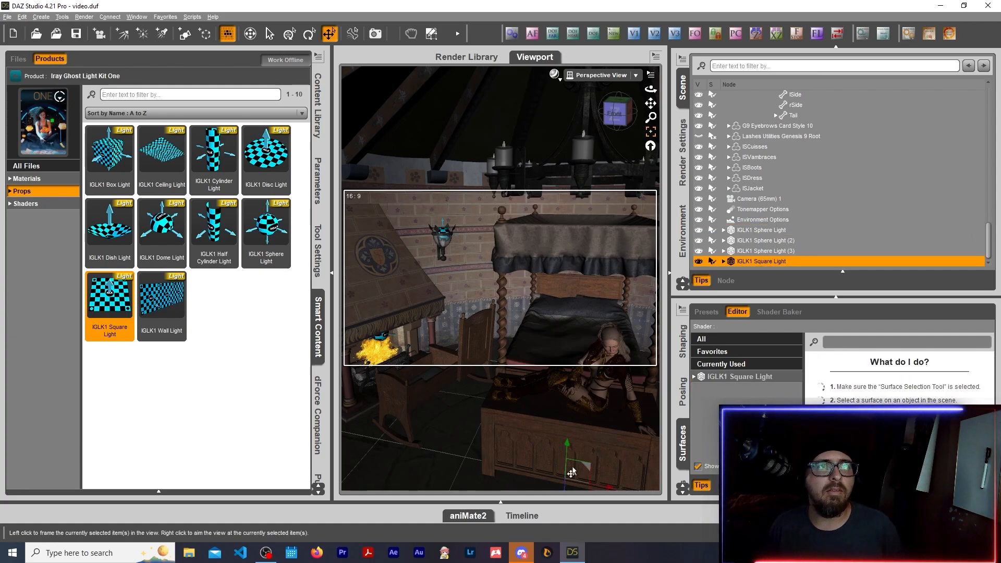
# Step: Raise the square light to just beneath the chandelier, at Y about 253, and scale it to 117.4%
pyautogui.moveTo(568, 452); pyautogui.dragTo(614, 89)
pyautogui.scroll(1, 607, 123)
pyautogui.click(650, 133)
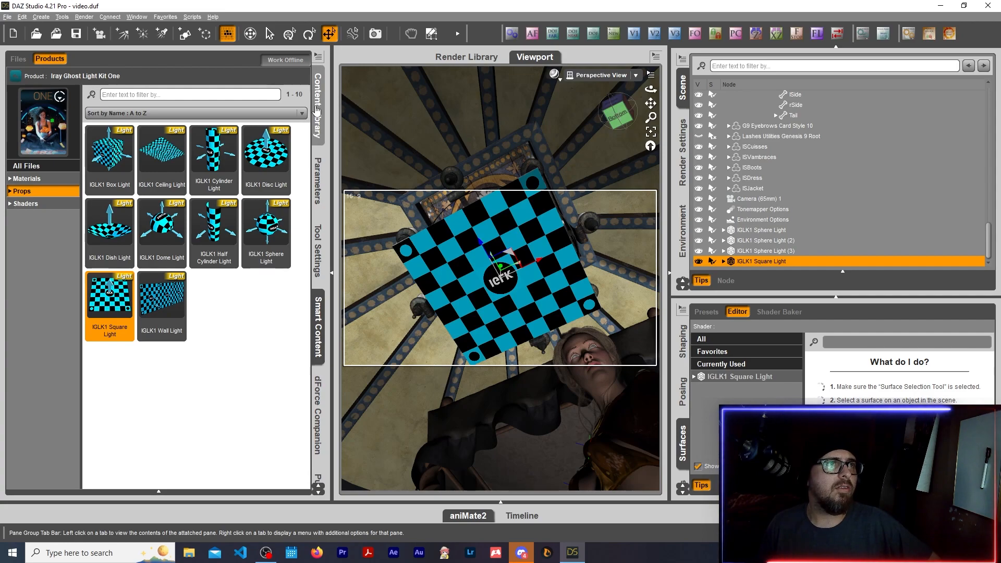
pyautogui.click(316, 205)
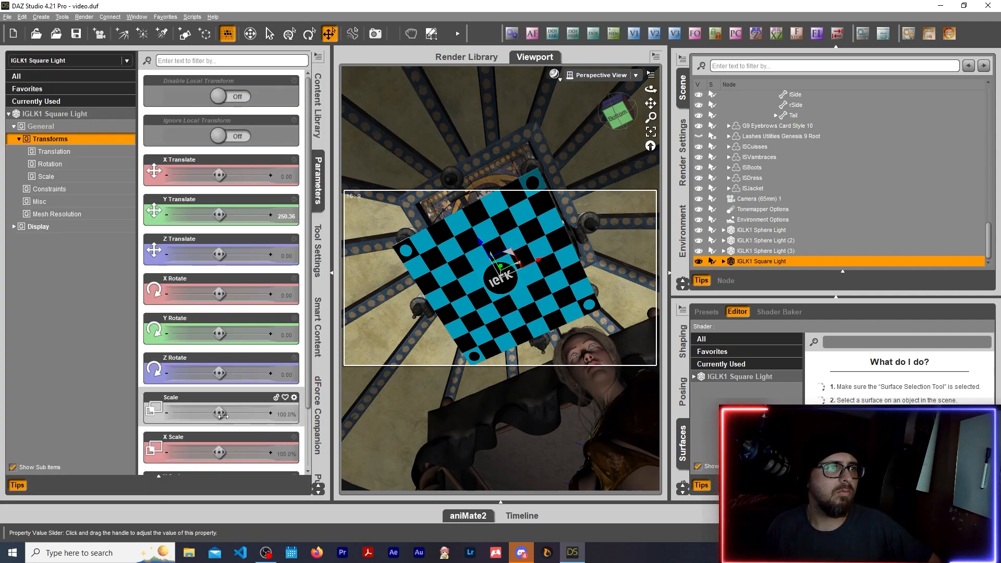
pyautogui.moveTo(219, 413)
pyautogui.mouseDown()
pyautogui.moveTo(239, 414)
pyautogui.moveTo(232, 420)
pyautogui.mouseUp()
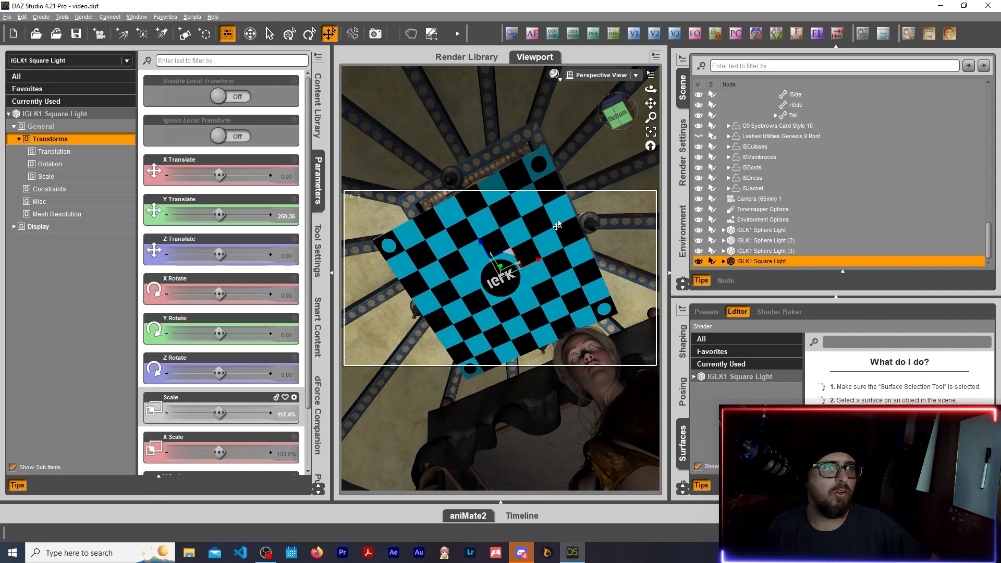
pyautogui.moveTo(617, 112); pyautogui.dragTo(551, 181)
pyautogui.moveTo(499, 245); pyautogui.dragTo(499, 239)
# Step: Select the square light's surfaces, review its emission settings and preview the room in NVIDIA Iray from the Perspective View
pyautogui.click(731, 378)
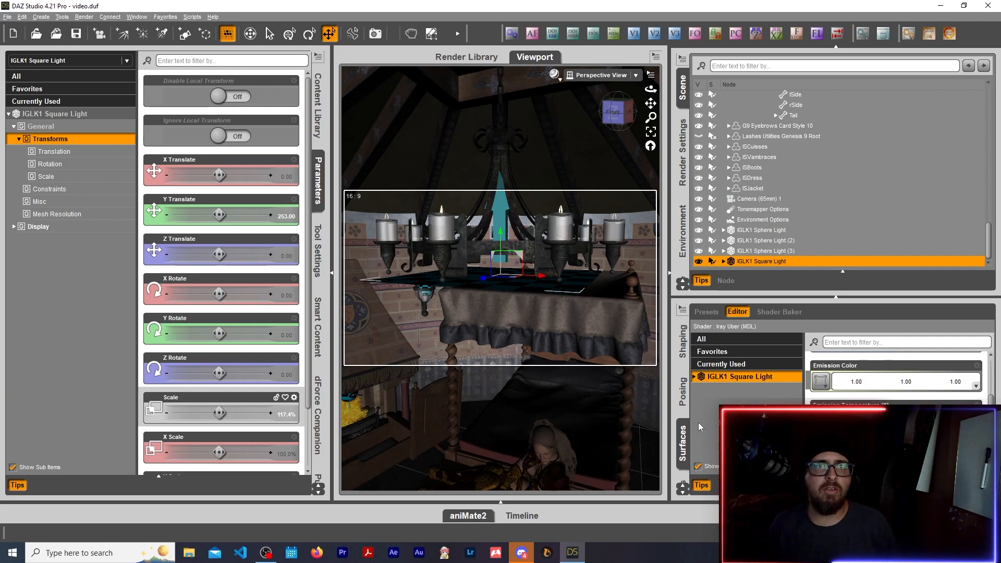
pyautogui.scroll(-3, 894, 375)
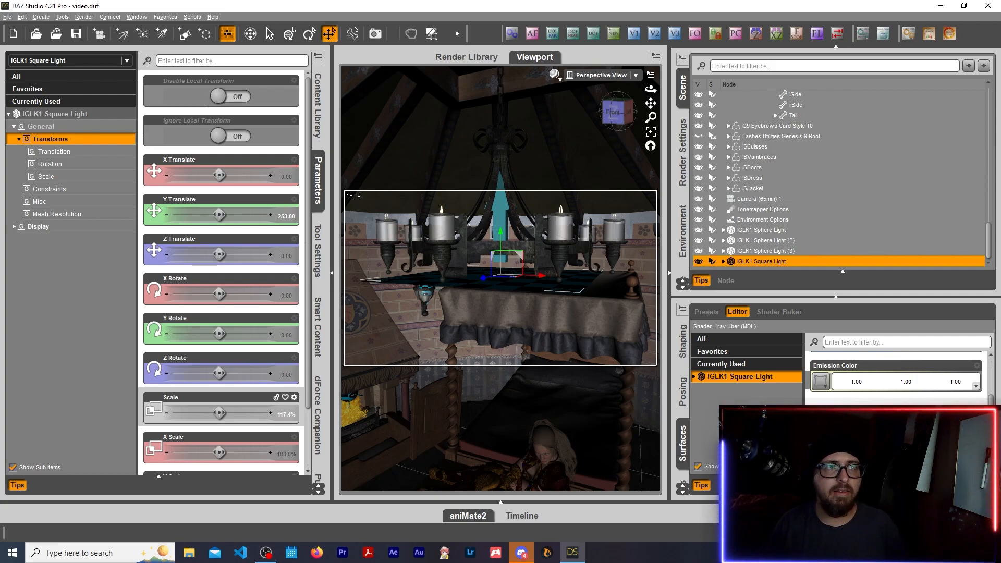
pyautogui.scroll(-3, 938, 417)
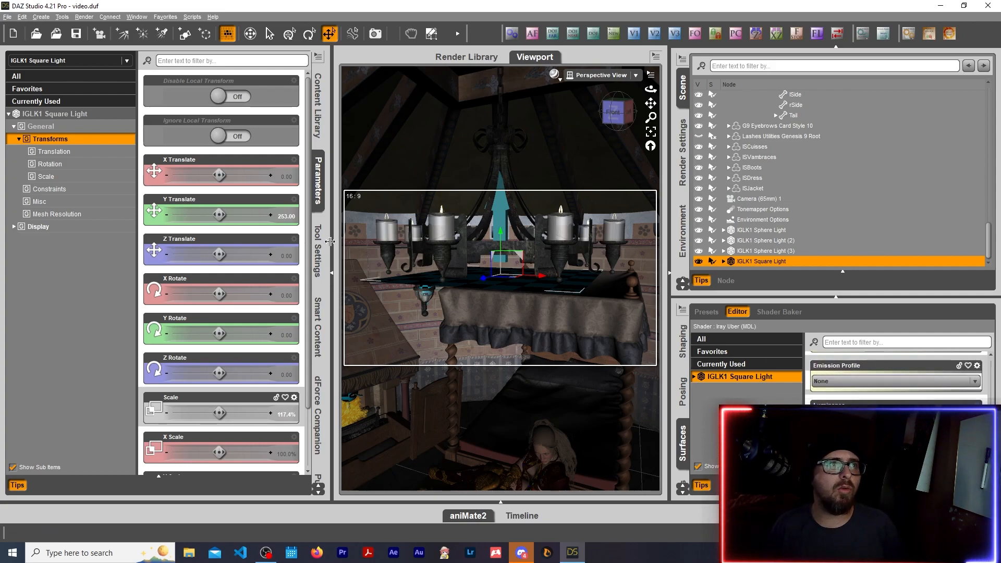
pyautogui.click(317, 186)
pyautogui.moveTo(601, 114); pyautogui.dragTo(643, 64)
pyautogui.scroll(-2, 369, 391)
pyautogui.scroll(-3, 368, 365)
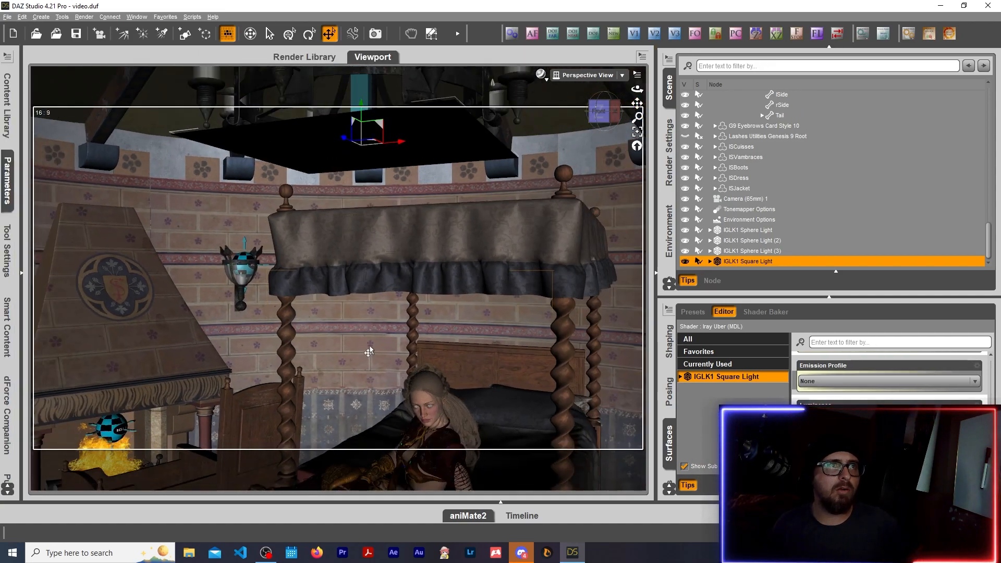
pyautogui.click(540, 74)
pyautogui.click(542, 209)
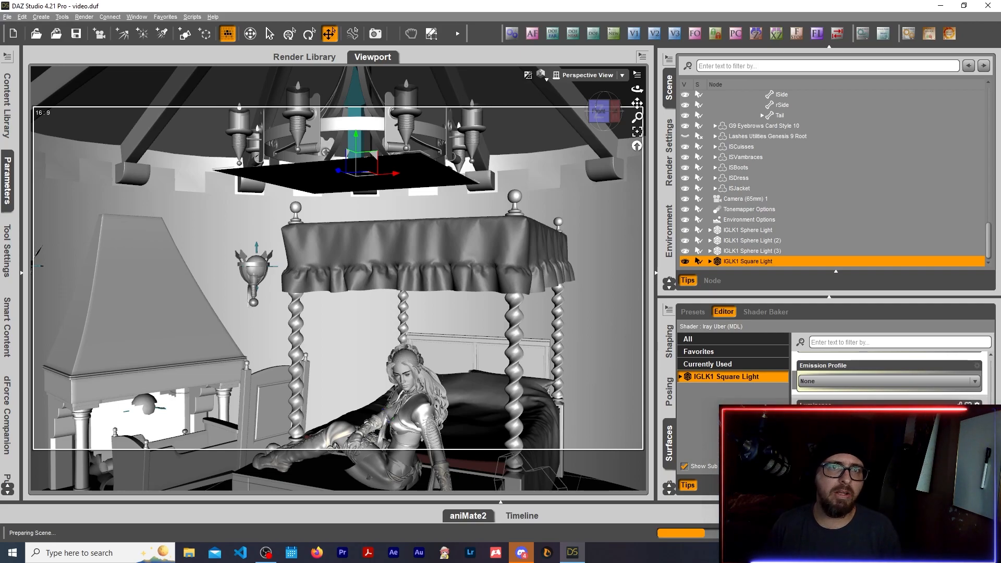
pyautogui.scroll(-3, 889, 380)
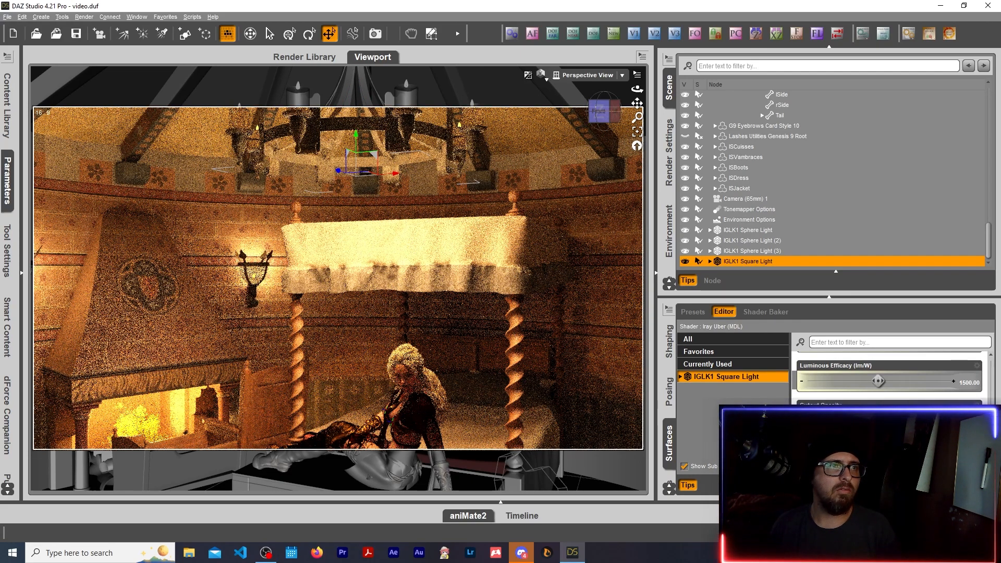
# Step: Check the Iray lighting through Camera (65mm) 1, then return the viewport to Texture Shaded display
pyautogui.click(595, 76)
pyautogui.click(596, 158)
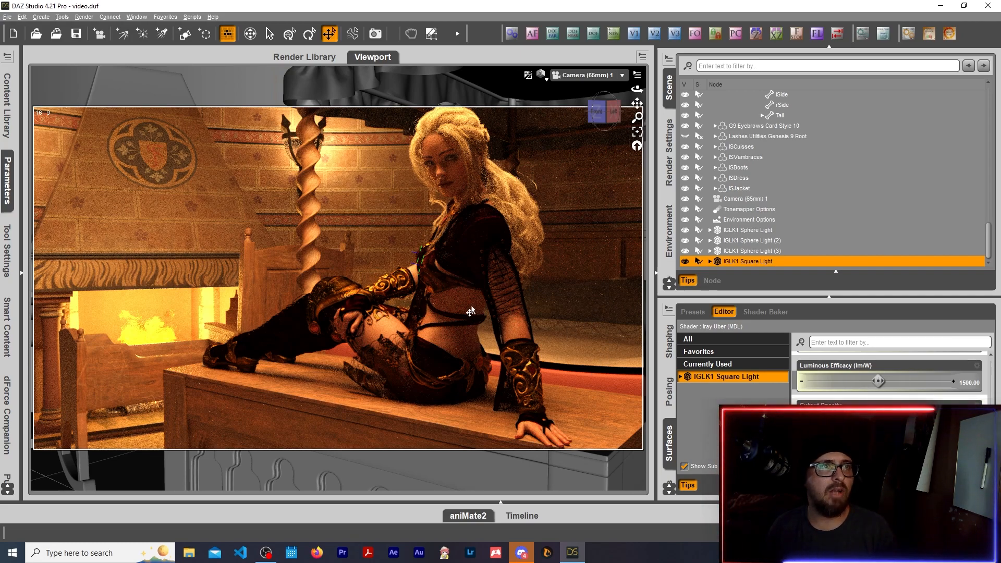
pyautogui.click(542, 75)
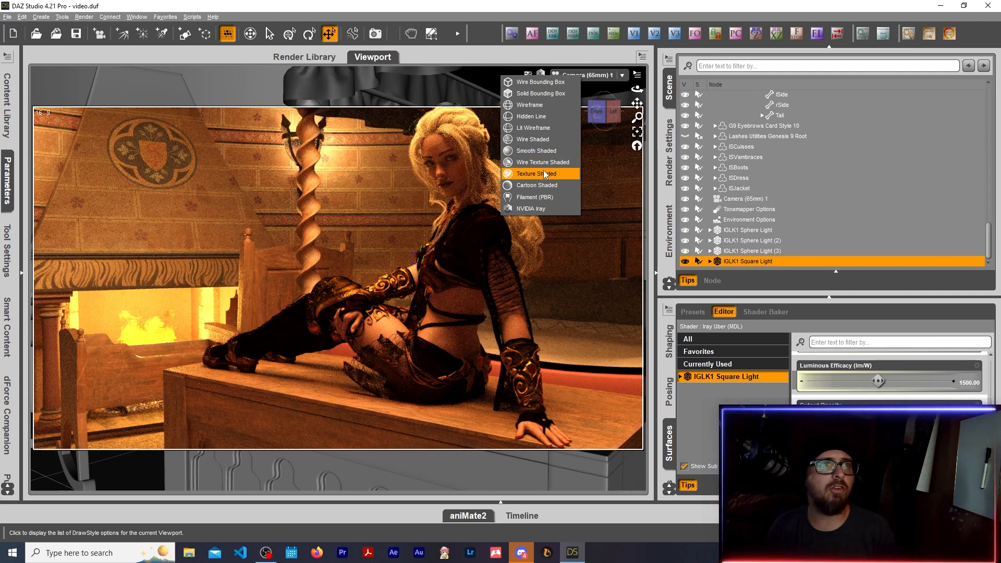
pyautogui.click(545, 173)
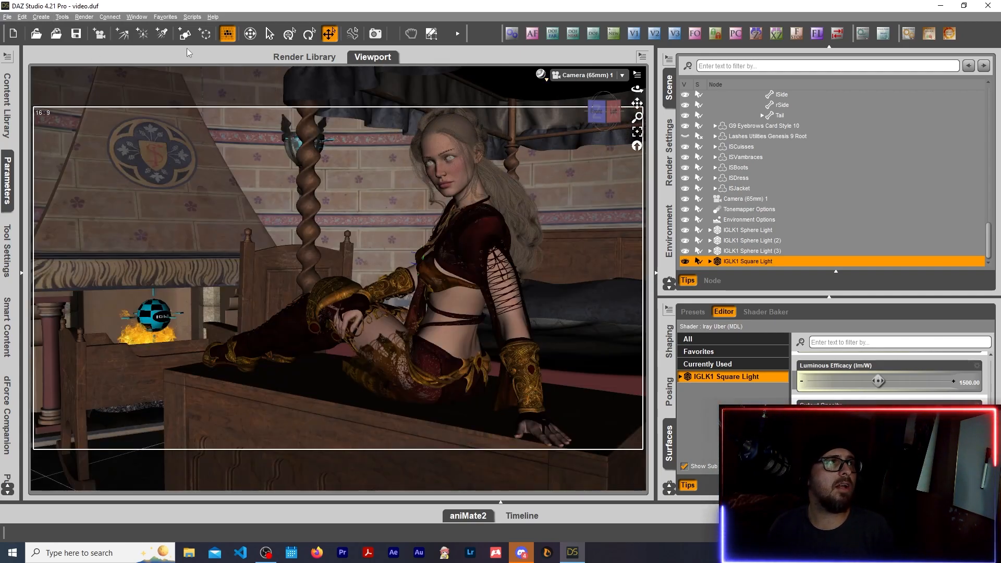
# Step: Create a new camera that copies the active view of Camera (65mm) 1 and look through it
pyautogui.click(99, 35)
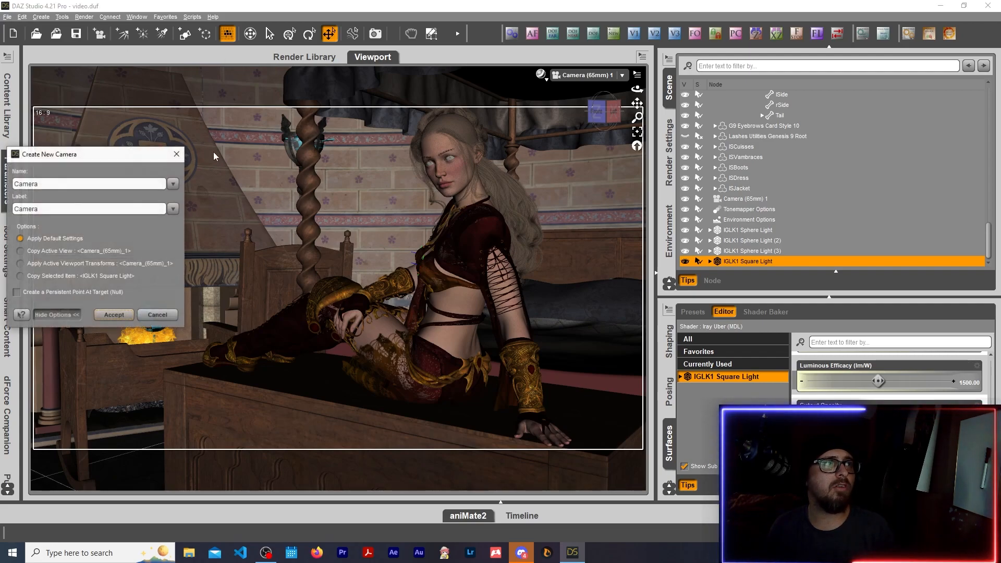
pyautogui.click(20, 250)
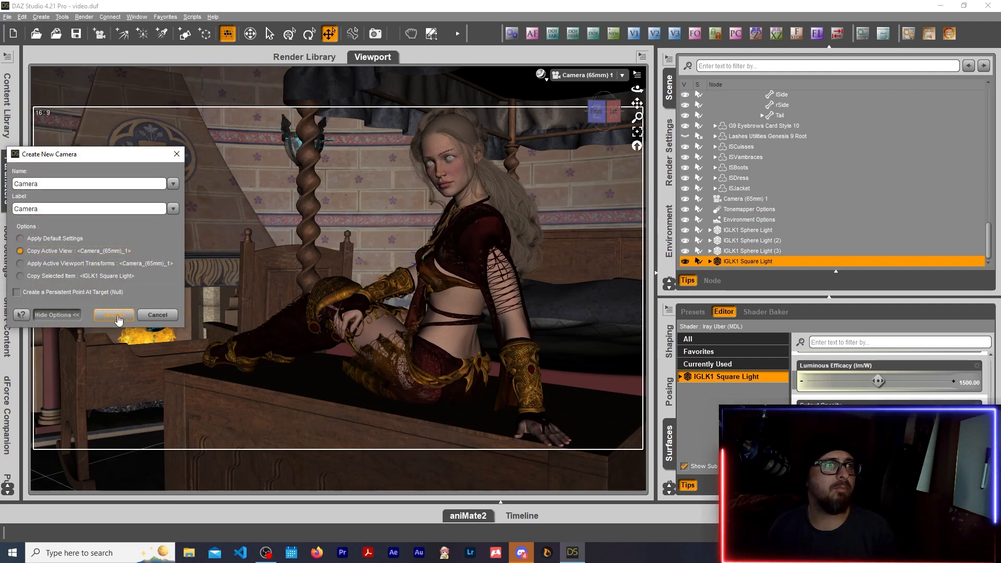
pyautogui.click(124, 316)
pyautogui.click(584, 75)
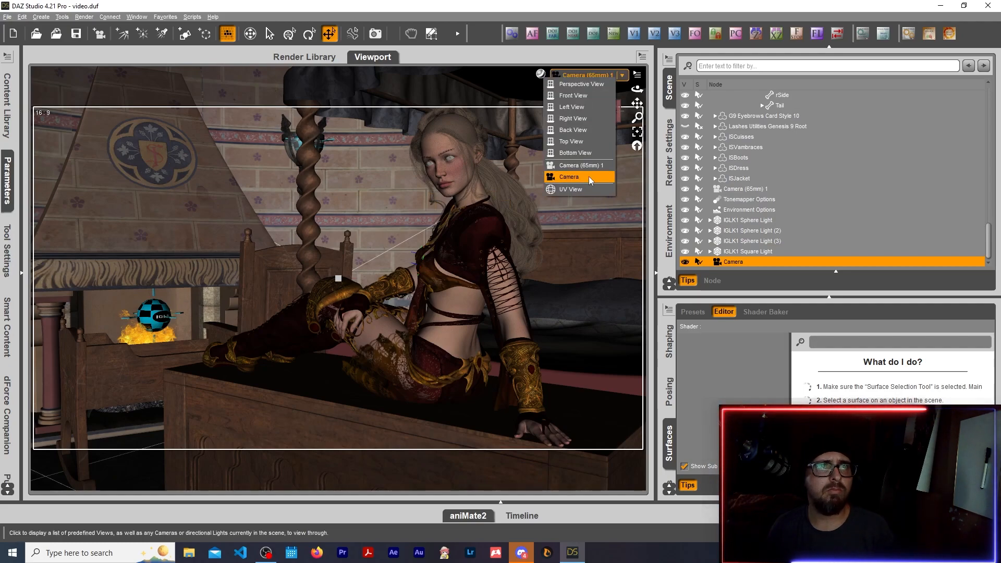
pyautogui.click(587, 179)
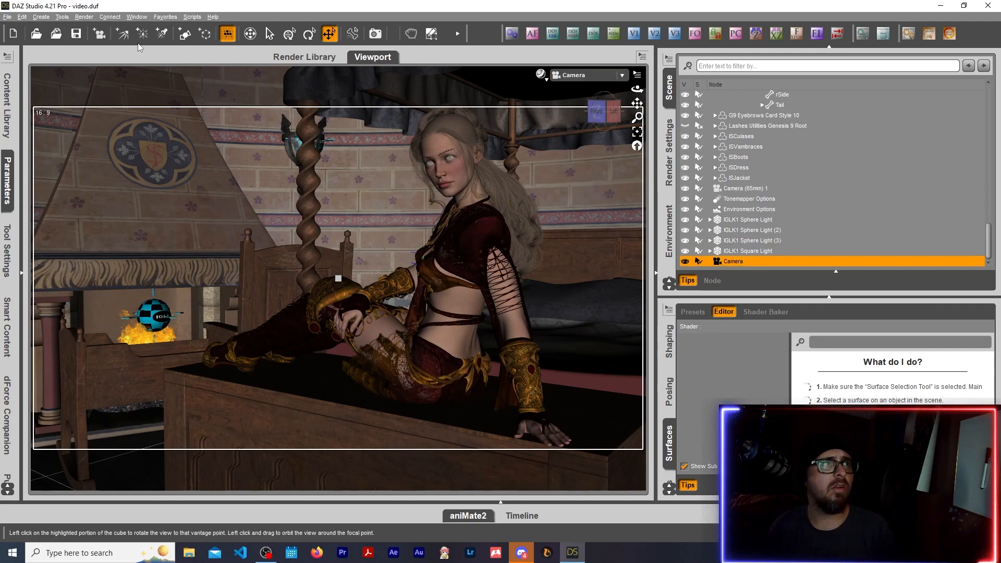
# Step: Delete the original Camera (65mm) 1 and slightly adjust the new camera's framing of the figure
pyautogui.click(757, 190)
pyautogui.press('Delete')
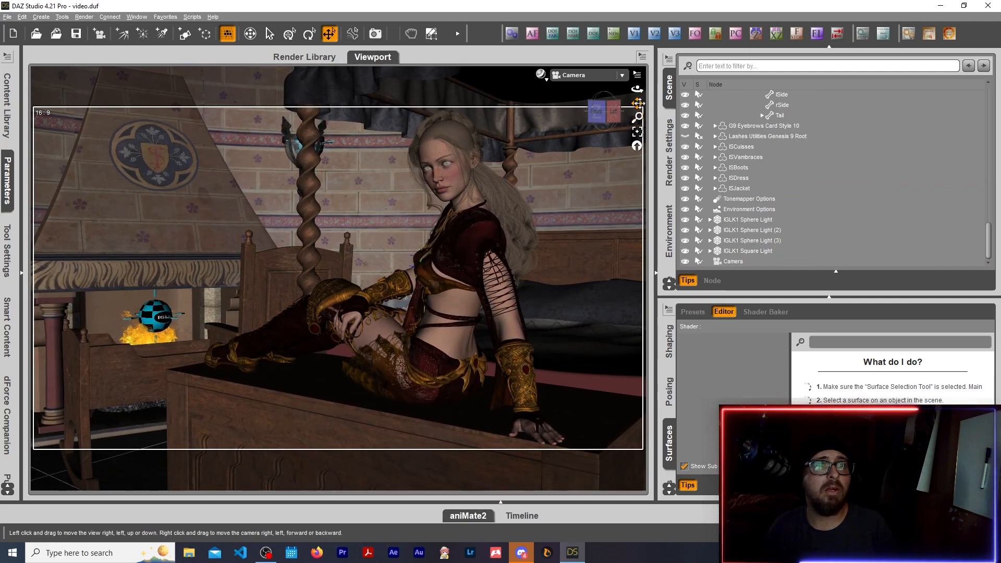
pyautogui.click(617, 38)
pyautogui.click(493, 295)
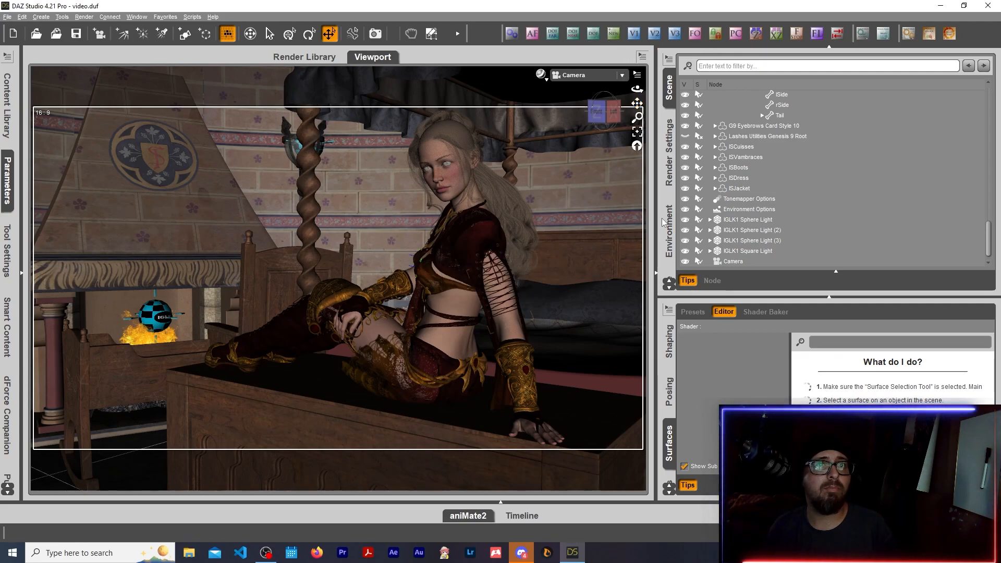
# Step: Rename the new camera Camera (65mm) 1 and set the viewport to look through it
pyautogui.click(752, 261)
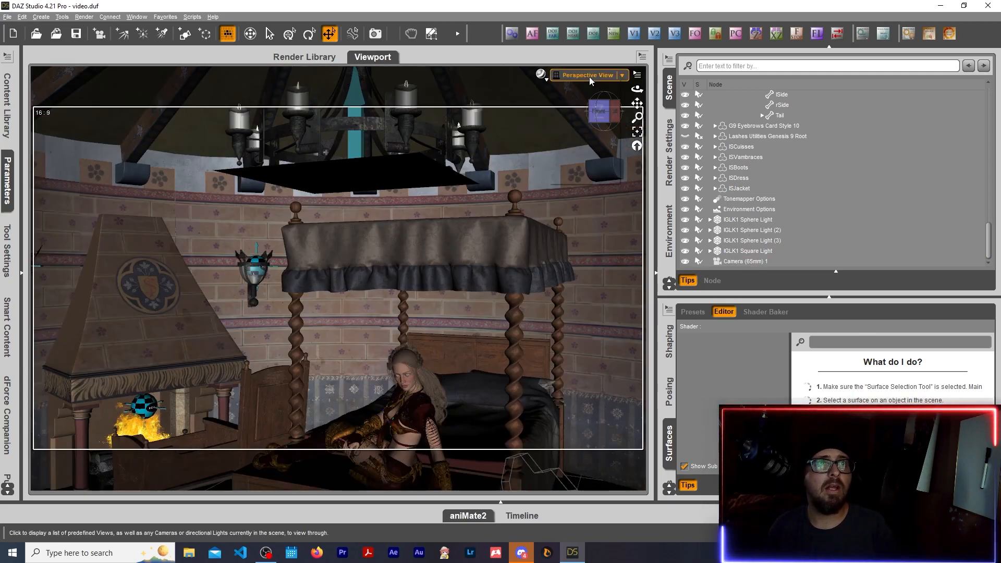
pyautogui.click(587, 75)
pyautogui.click(583, 165)
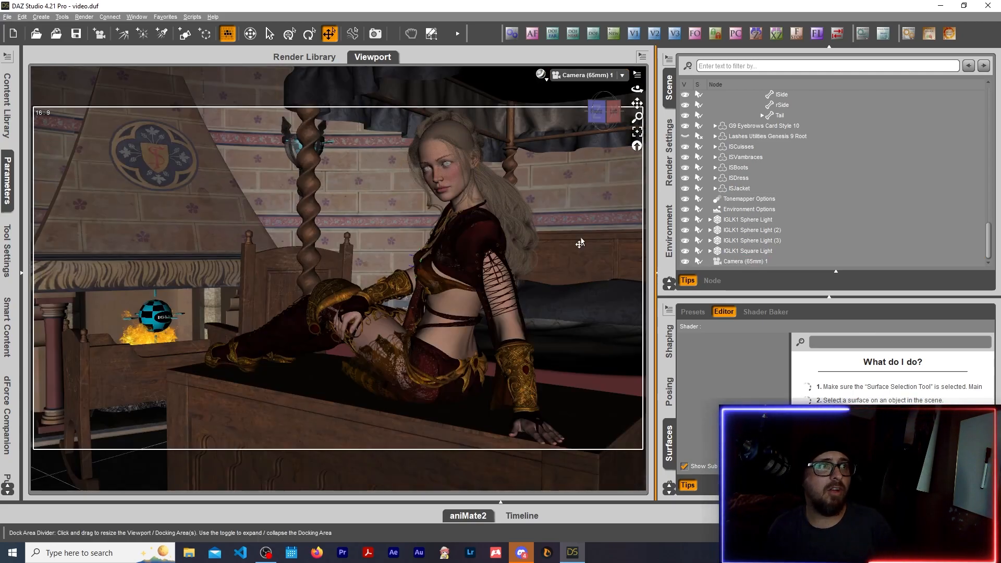
# Step: Add two IGLK1 Sphere Lights to the scene and raise one above the chest to the figure's height
pyautogui.click(9, 201)
pyautogui.click(321, 319)
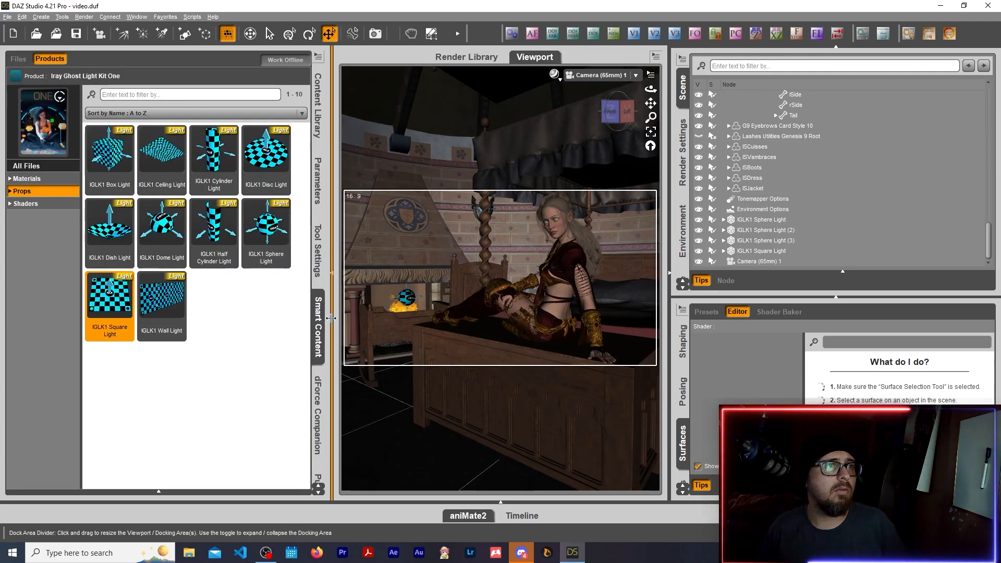
pyautogui.doubleClick(267, 230)
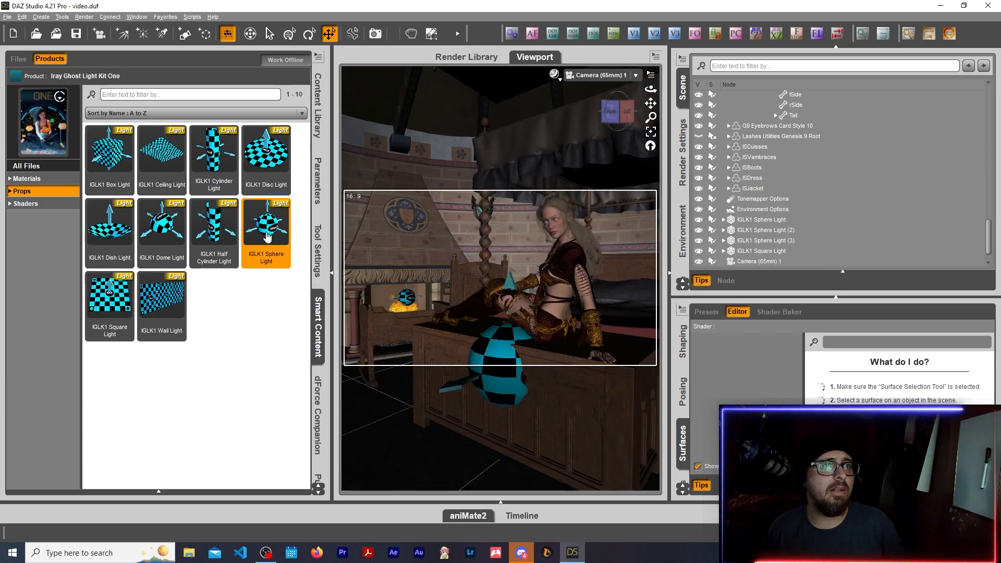
pyautogui.click(496, 381)
pyautogui.moveTo(509, 370); pyautogui.dragTo(509, 248)
# Step: In the Perspective View, move the raised sphere light out in front of the figure, clear of her body
pyautogui.click(613, 78)
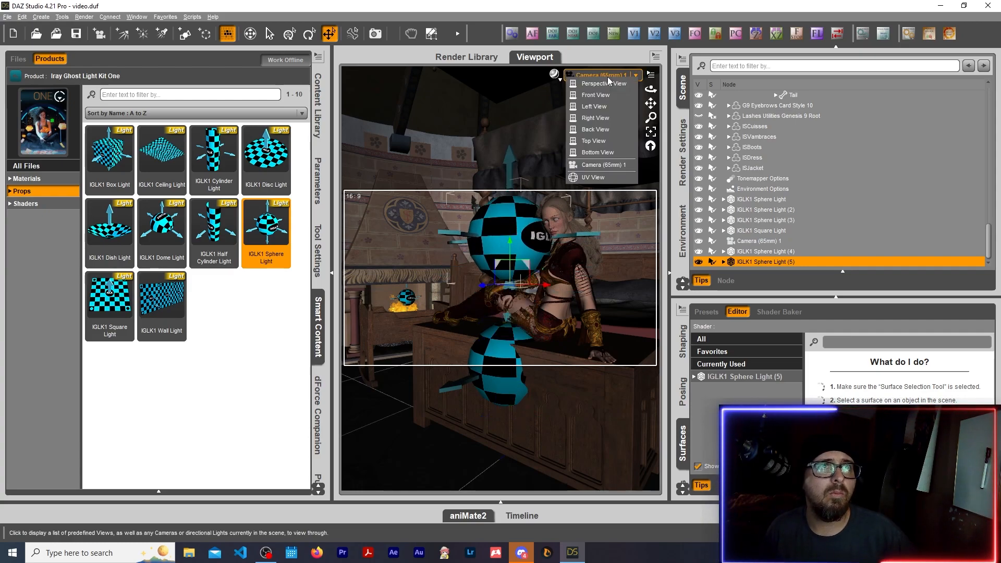
pyautogui.click(608, 81)
pyautogui.moveTo(616, 111); pyautogui.dragTo(597, 111)
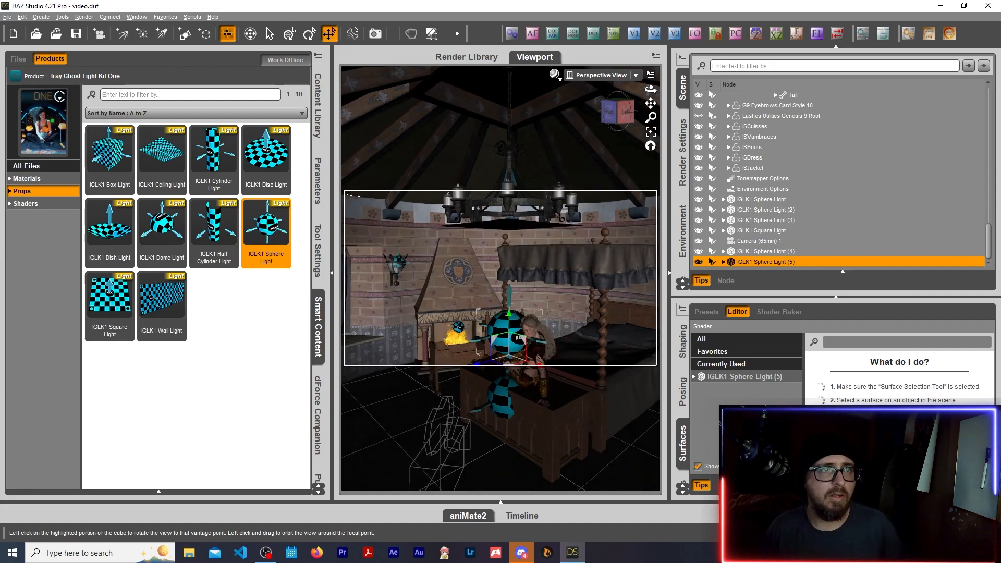
pyautogui.scroll(8, 565, 215)
pyautogui.moveTo(567, 308); pyautogui.dragTo(567, 252, button='middle')
pyautogui.scroll(2, 568, 252)
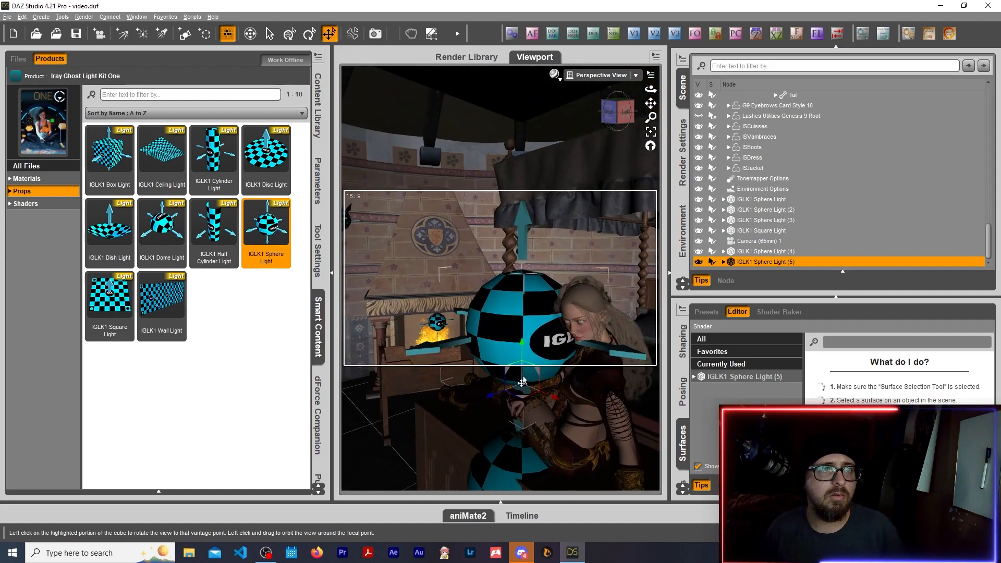
pyautogui.moveTo(520, 403); pyautogui.dragTo(436, 434)
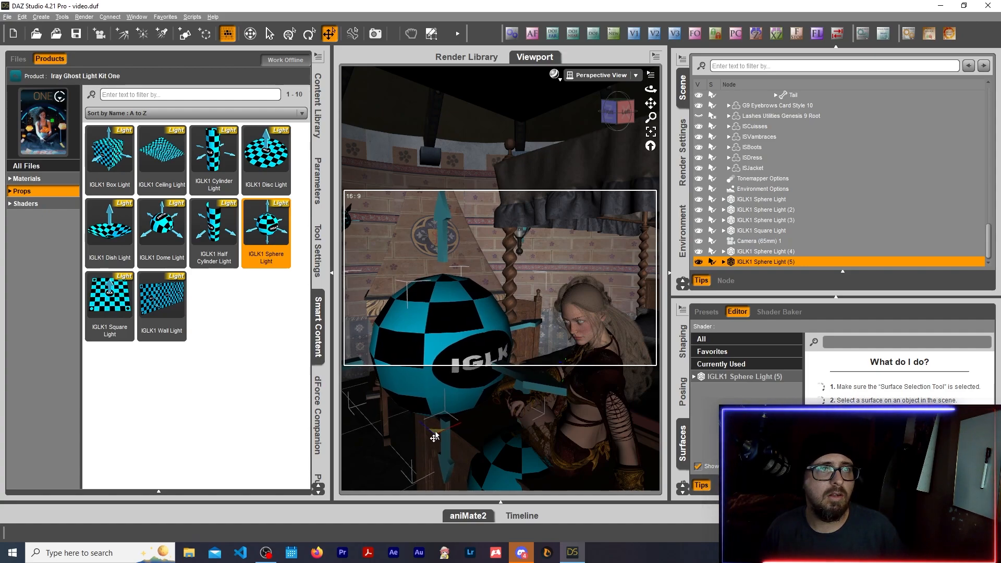
# Step: Move the other new sphere light up from the chest to the side behind the figure's back
pyautogui.scroll(-5, 472, 435)
pyautogui.moveTo(505, 463); pyautogui.dragTo(499, 421, button='middle')
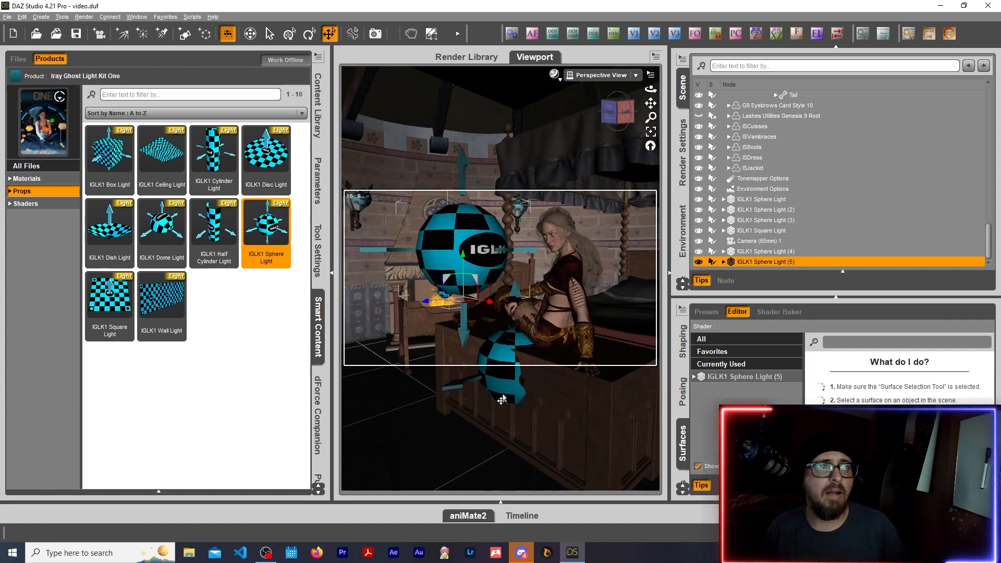
pyautogui.click(501, 399)
pyautogui.moveTo(515, 424); pyautogui.dragTo(655, 281)
pyautogui.moveTo(651, 89); pyautogui.dragTo(625, 118)
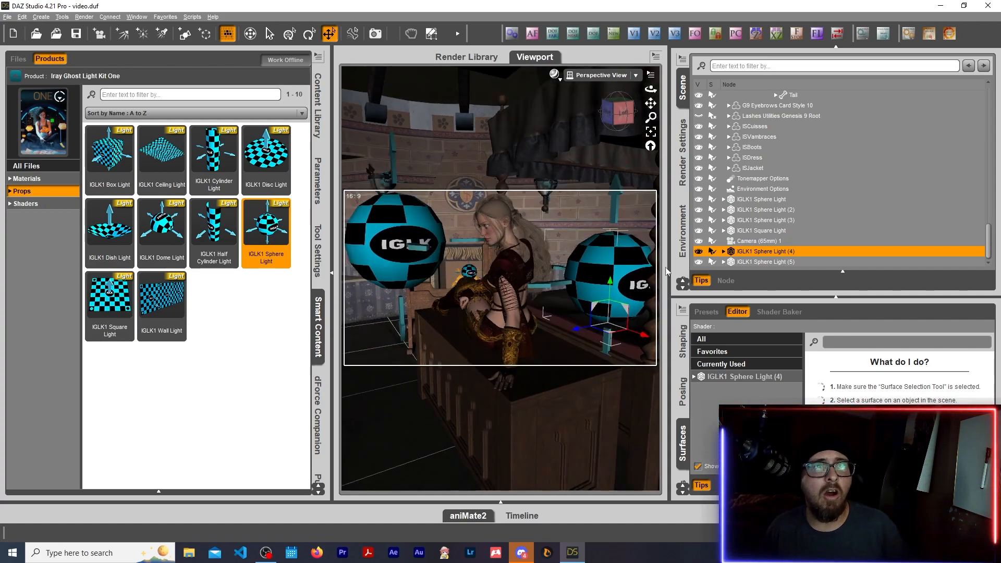
# Step: Shift the sphere light behind the figure's back slightly closer to her and raise it a little
pyautogui.moveTo(610, 337); pyautogui.dragTo(603, 339)
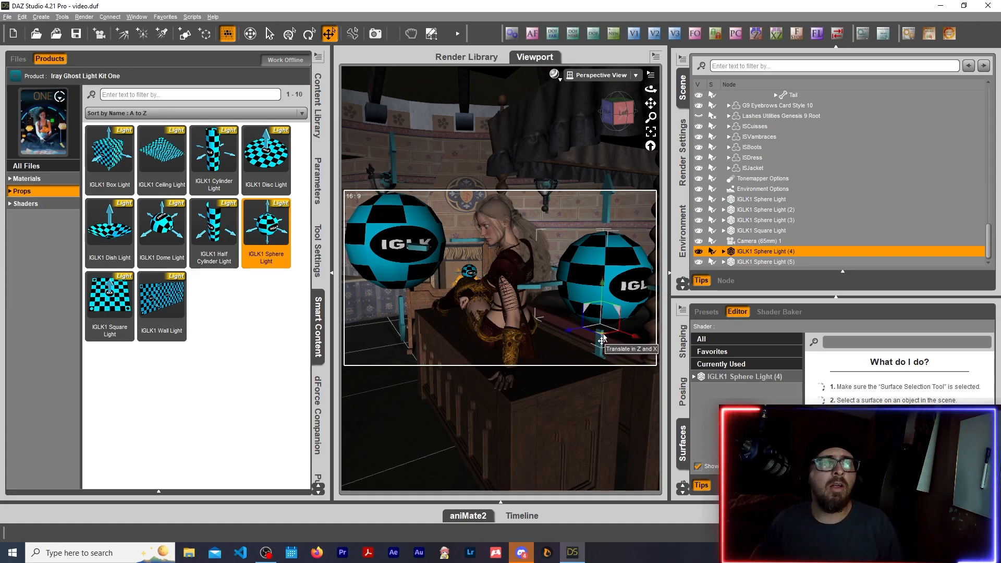
pyautogui.moveTo(603, 286); pyautogui.dragTo(605, 267)
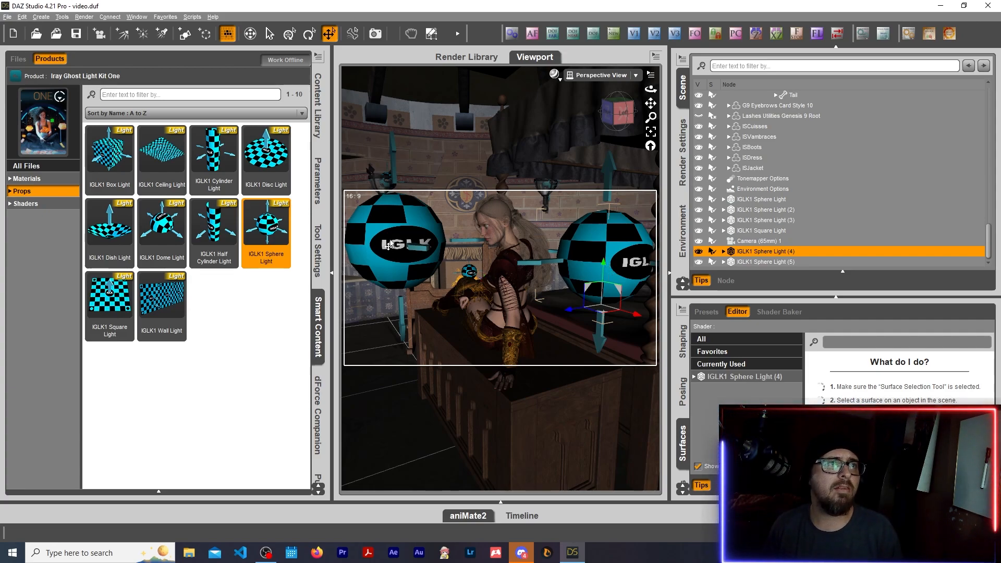
# Step: Set the Luminous Efficacy of the sphere light in front of the figure to 200 lm/W
pyautogui.click(411, 296)
pyautogui.click(756, 377)
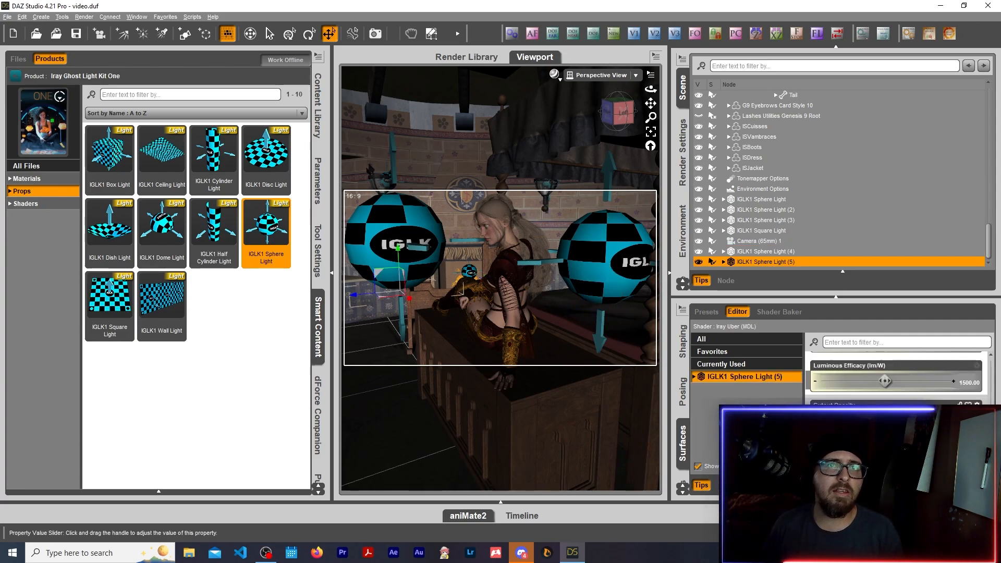
pyautogui.scroll(2, 810, 402)
pyautogui.scroll(4, 894, 375)
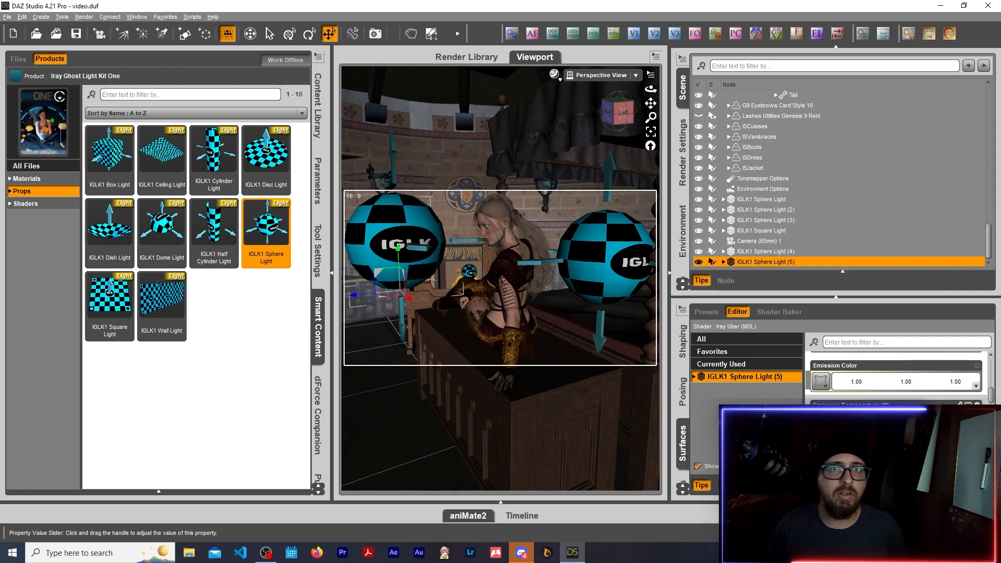
pyautogui.scroll(-2, 896, 375)
pyautogui.scroll(-4, 972, 386)
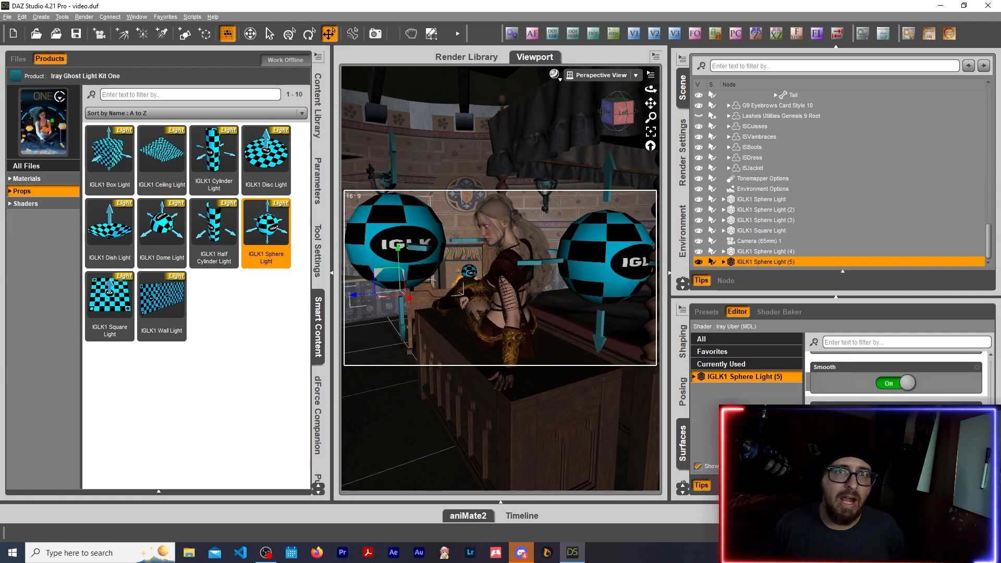
pyautogui.click(973, 386)
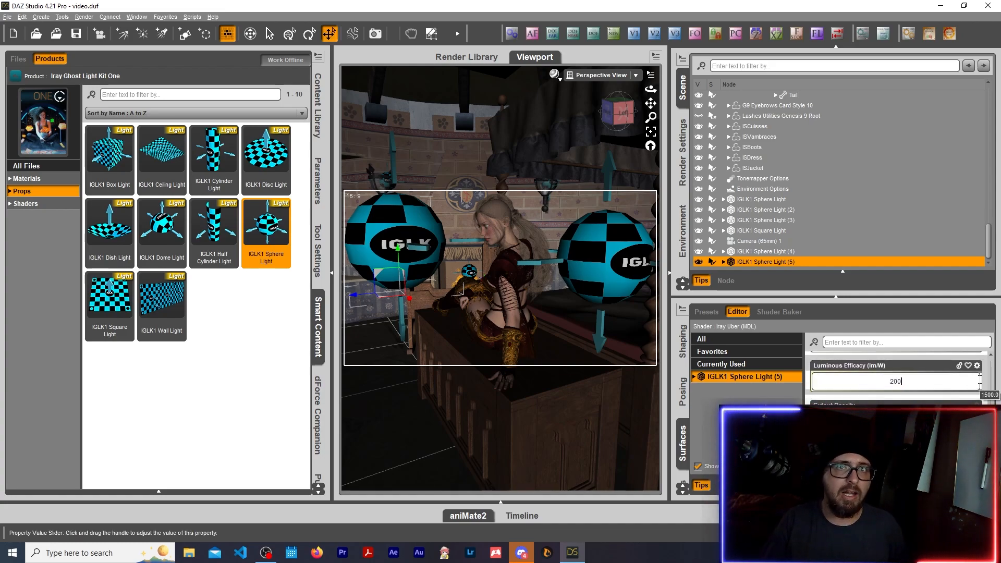
# Step: Set the Luminous Efficacy of IGLK1 Sphere Light (5) to 200 and bring up the surface settings of IGLK1 Sphere Light (4)
pyautogui.press('Return')
pyautogui.click(620, 272)
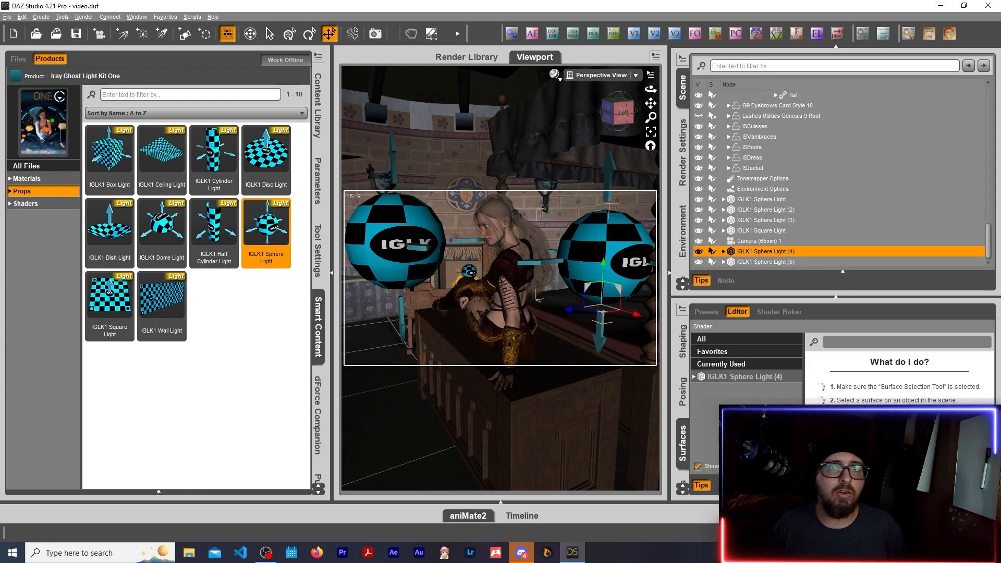
pyautogui.click(722, 377)
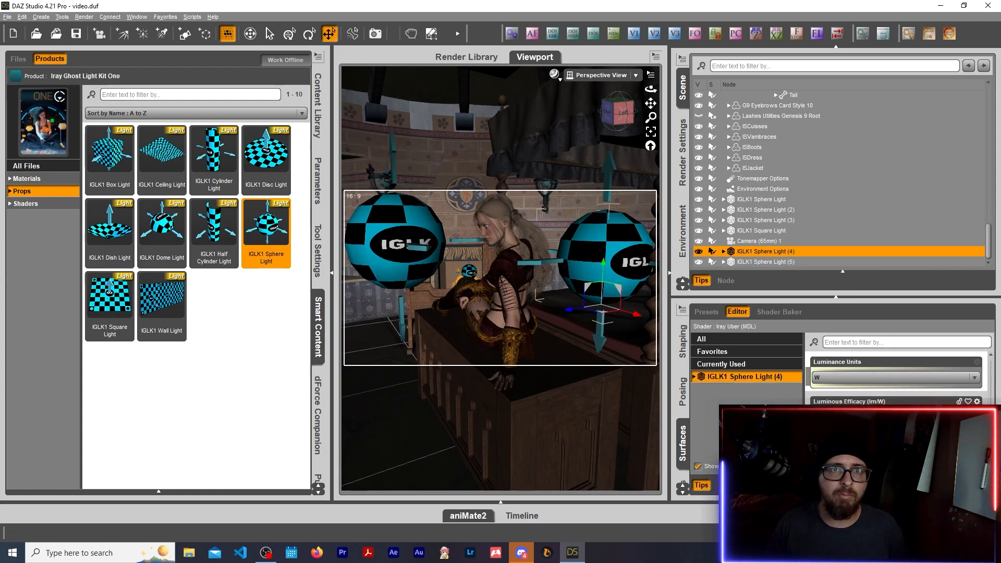
pyautogui.scroll(-5, 897, 375)
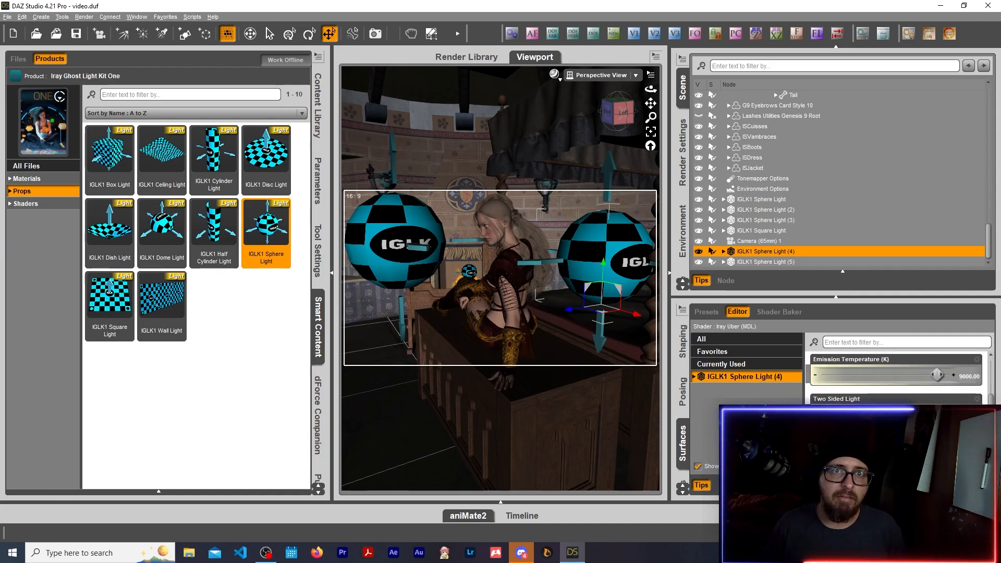
pyautogui.scroll(2, 897, 375)
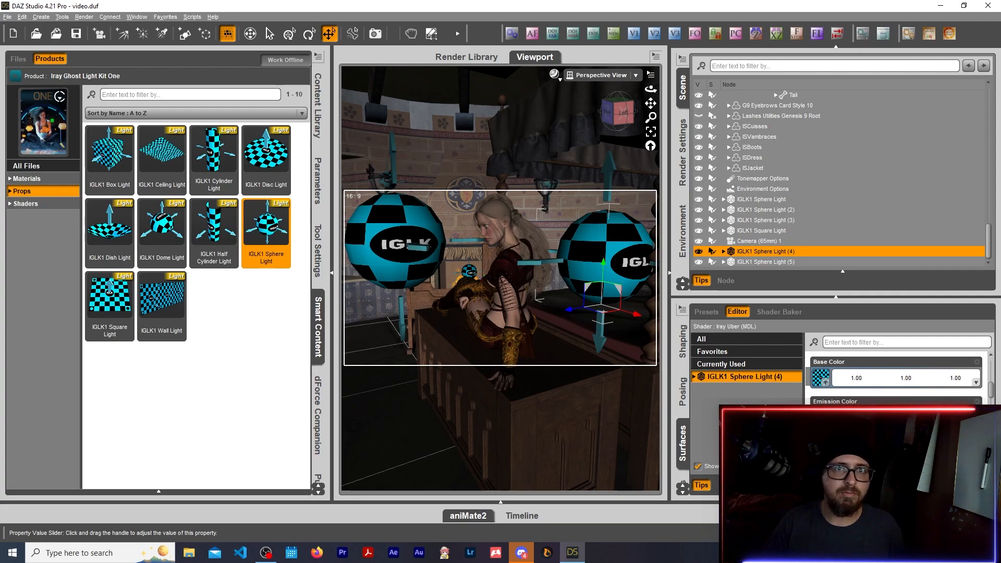
# Step: Preview the lighting through Camera (65mm) 1 in a larger viewport with the NVIDIA Iray draw style
pyautogui.click(318, 323)
pyautogui.click(594, 75)
pyautogui.click(575, 159)
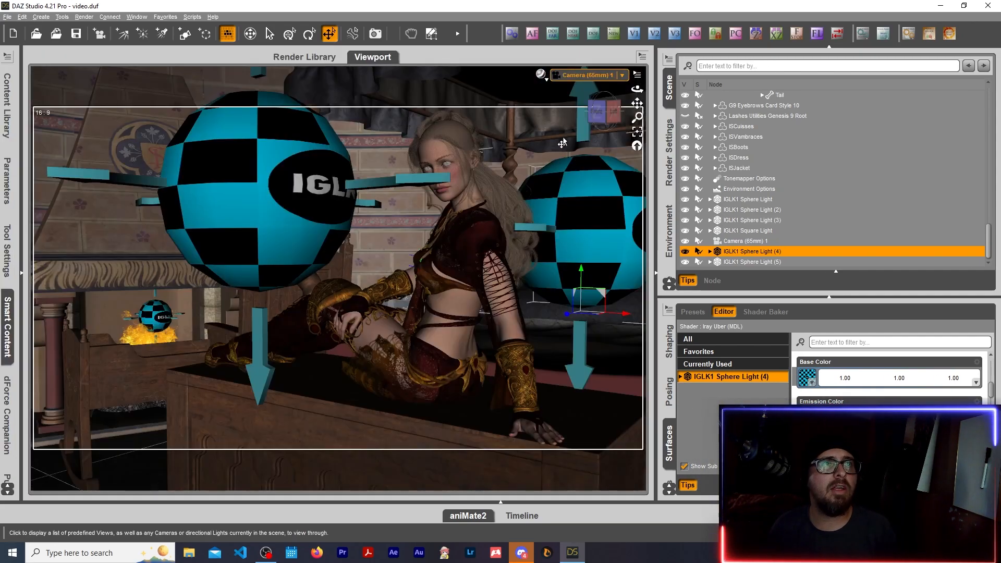
pyautogui.click(543, 76)
pyautogui.click(538, 207)
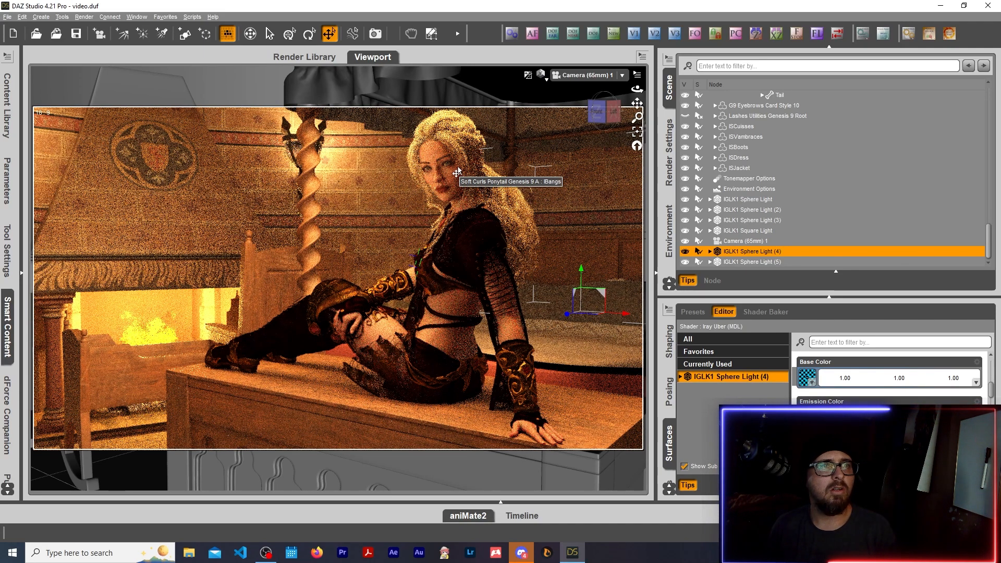
# Step: Return the viewport to Texture Shaded in the Perspective View, angled to show the sphere light behind the figure
pyautogui.click(542, 75)
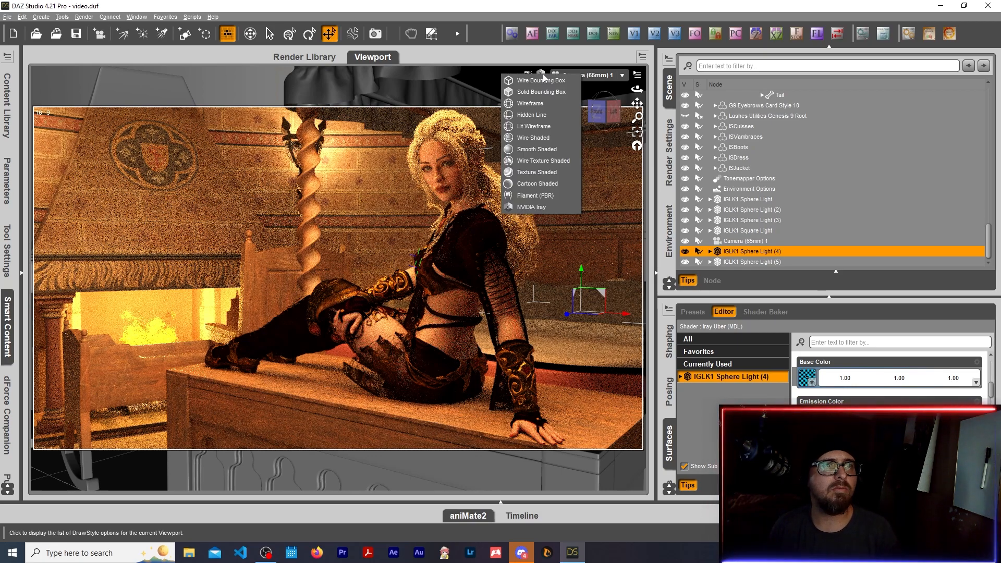
pyautogui.click(546, 174)
pyautogui.click(597, 76)
pyautogui.click(597, 83)
pyautogui.moveTo(605, 116)
pyautogui.mouseDown()
pyautogui.moveTo(582, 137)
pyautogui.moveTo(613, 108)
pyautogui.mouseUp()
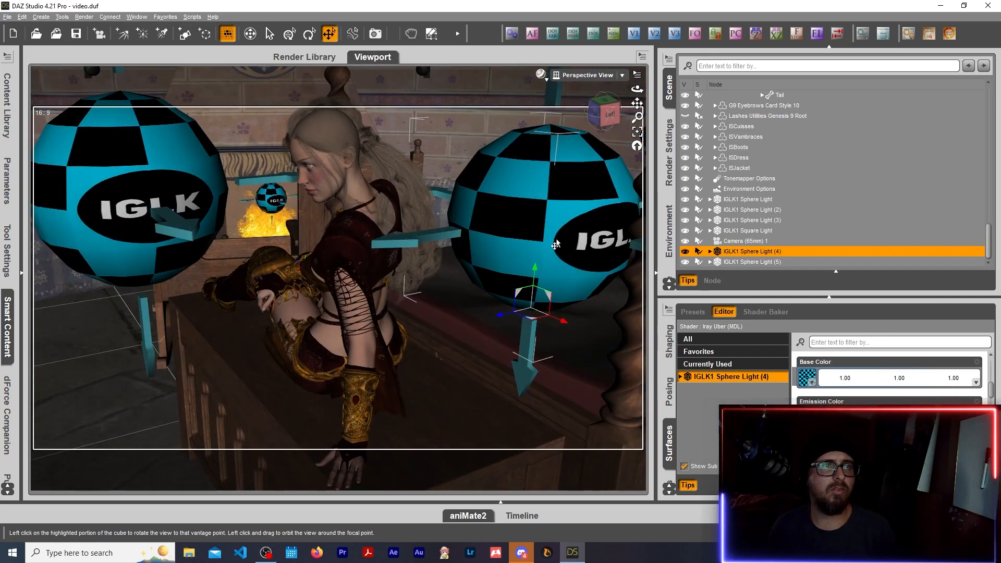
# Step: Scale IGLK1 Sphere Light (4) down to about 67.5% and lower it behind the figure to a Y Translate of about 52
pyautogui.moveTo(533, 303); pyautogui.dragTo(526, 387)
pyautogui.click(7, 333)
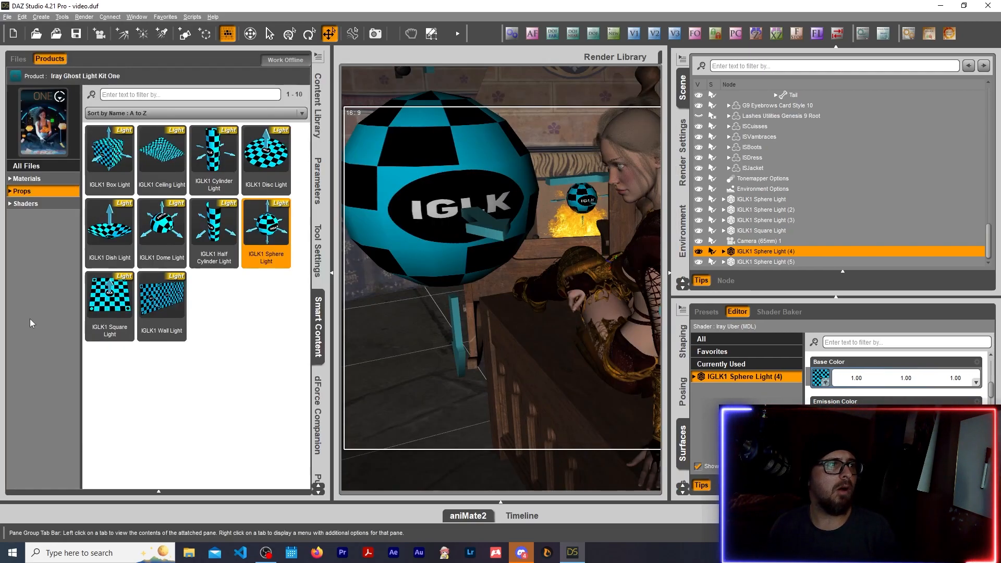
pyautogui.click(317, 191)
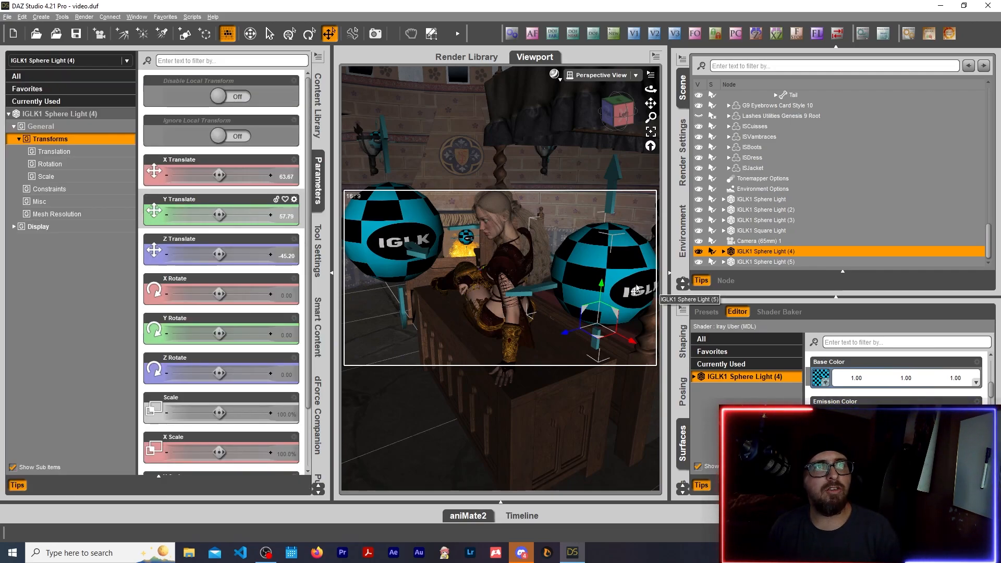
pyautogui.moveTo(219, 413); pyautogui.dragTo(192, 413)
pyautogui.moveTo(615, 319); pyautogui.dragTo(579, 360)
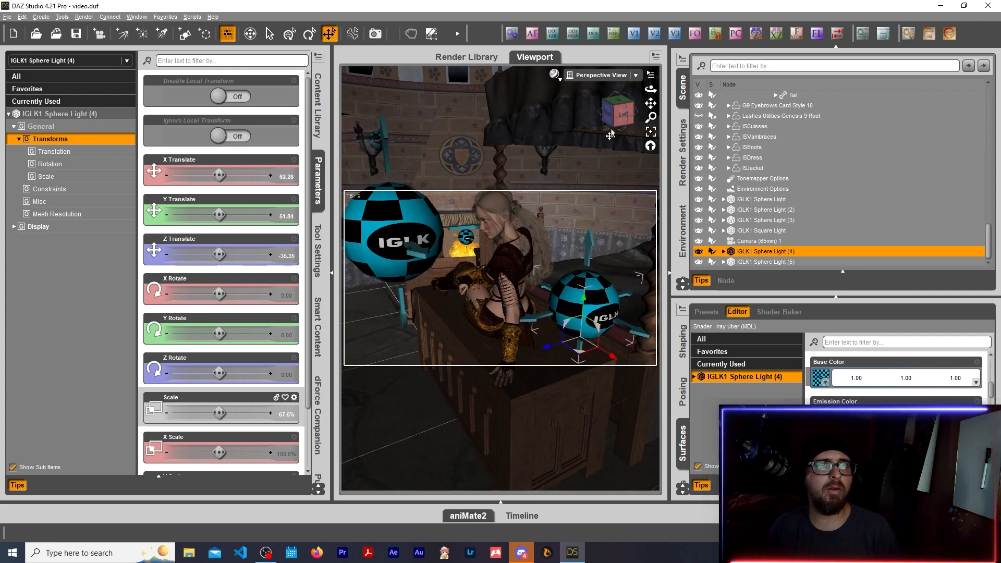
# Step: Check the resized sphere light through Camera (65mm) 1 with an NVIDIA Iray preview in the enlarged viewport
pyautogui.click(612, 76)
pyautogui.click(606, 163)
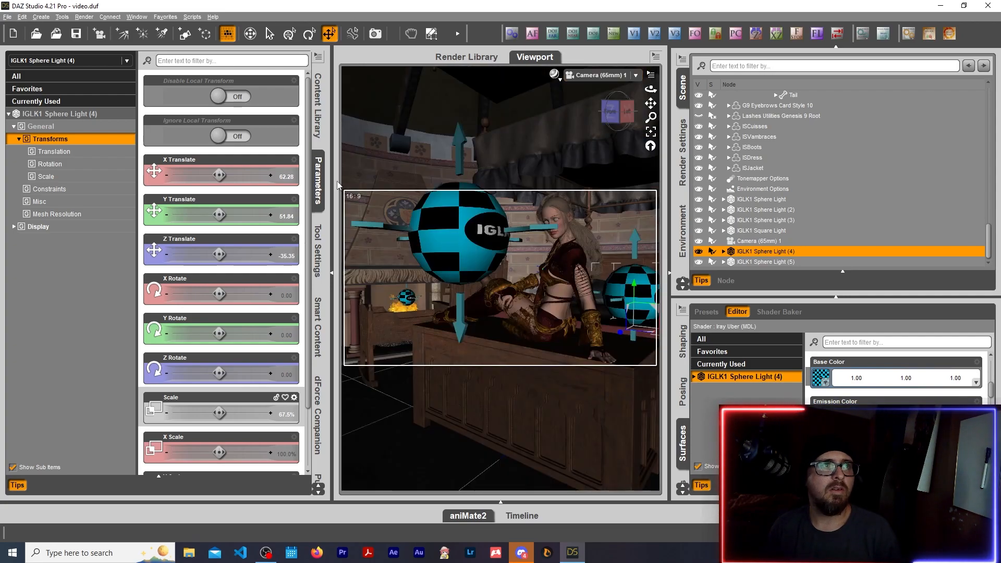
pyautogui.click(318, 183)
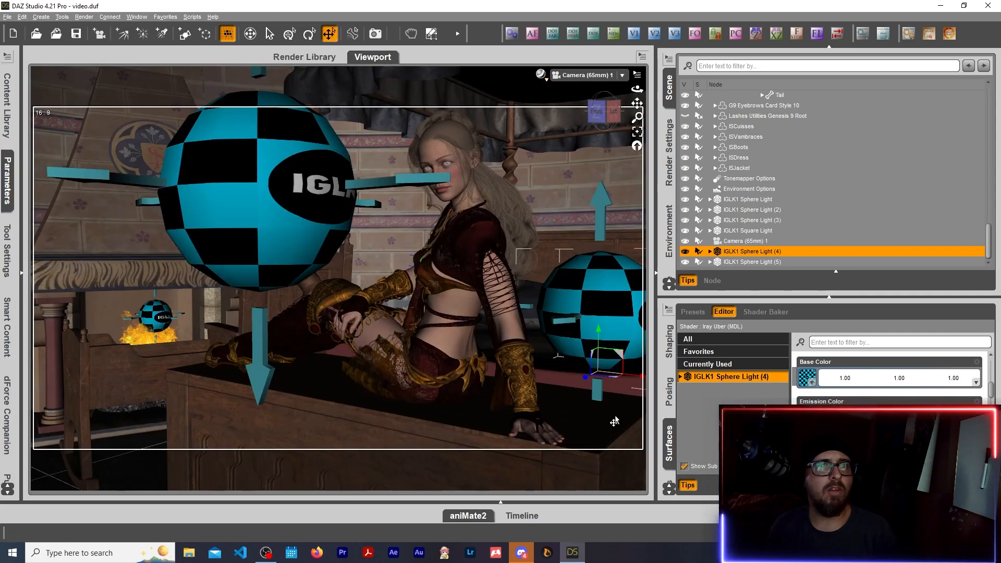
pyautogui.click(542, 78)
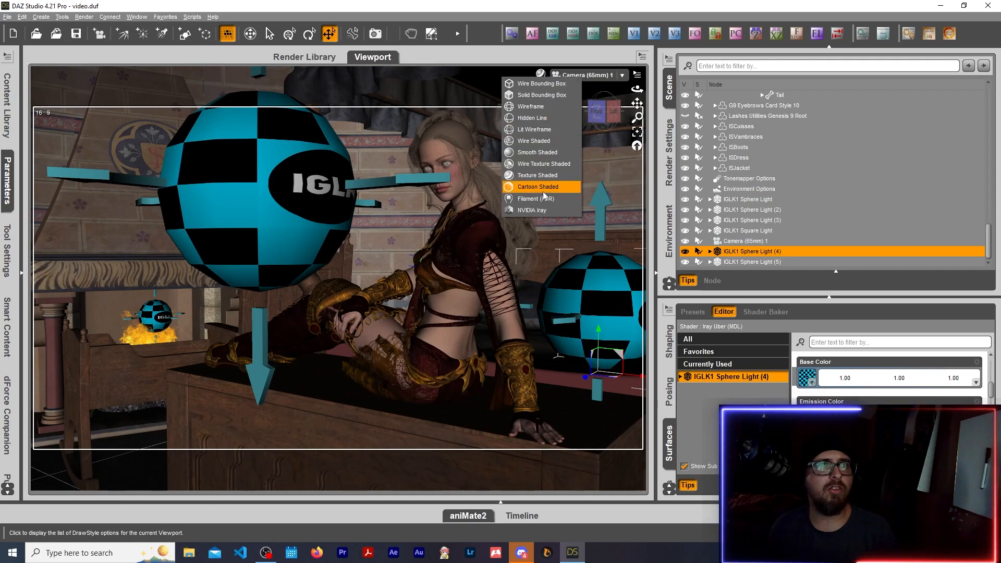
pyautogui.click(545, 208)
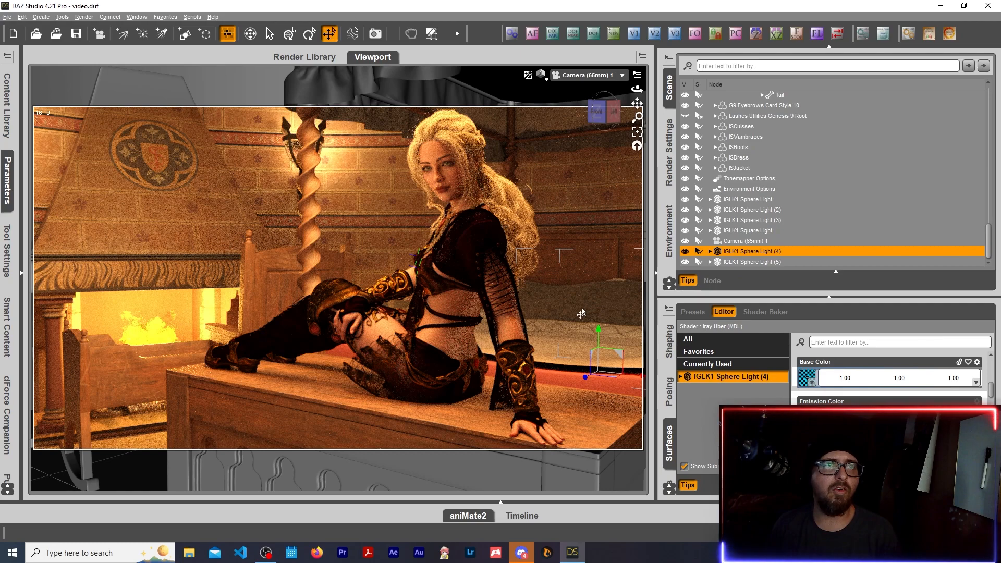
# Step: Adjust the emission settings of IGLK1 Sphere Light (4) and review its luminance, two-sided and emission profile options
pyautogui.scroll(-3, 887, 378)
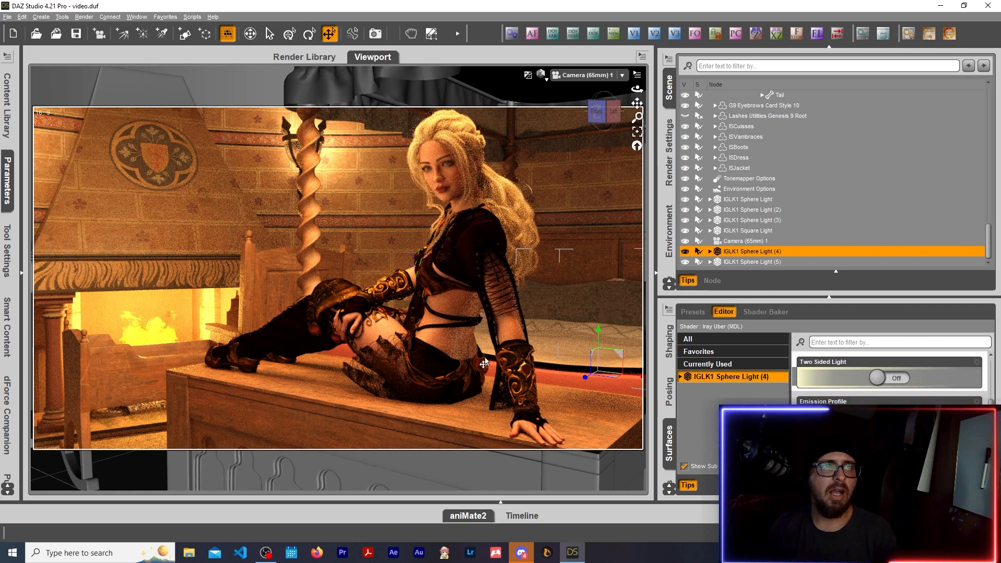
pyautogui.scroll(-3, 886, 375)
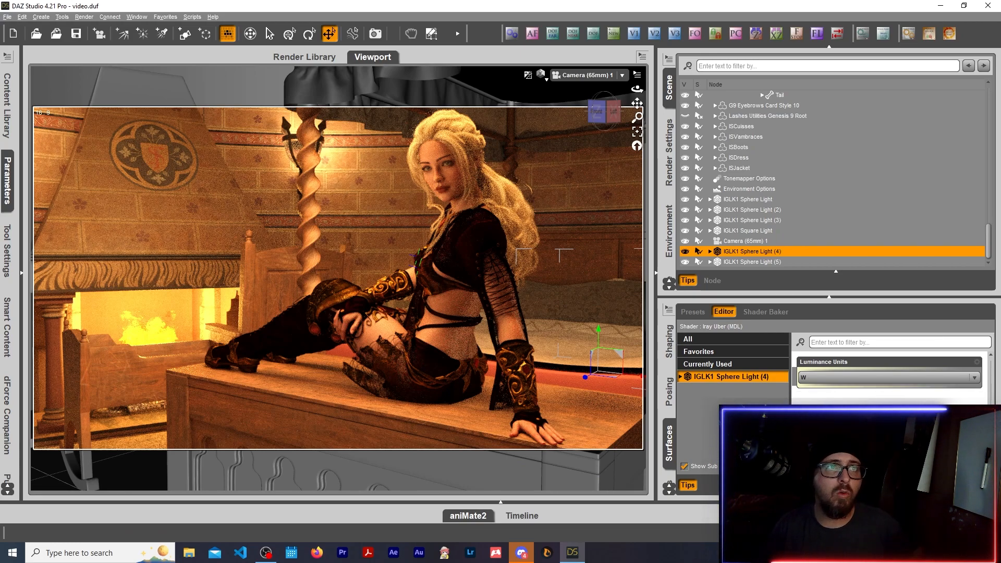
pyautogui.press('Return')
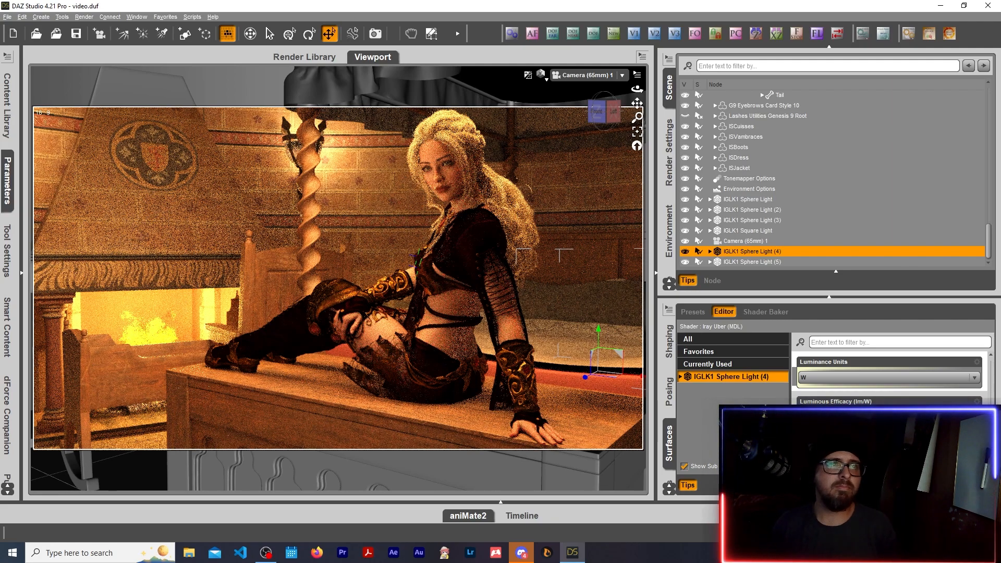
pyautogui.scroll(-5, 889, 375)
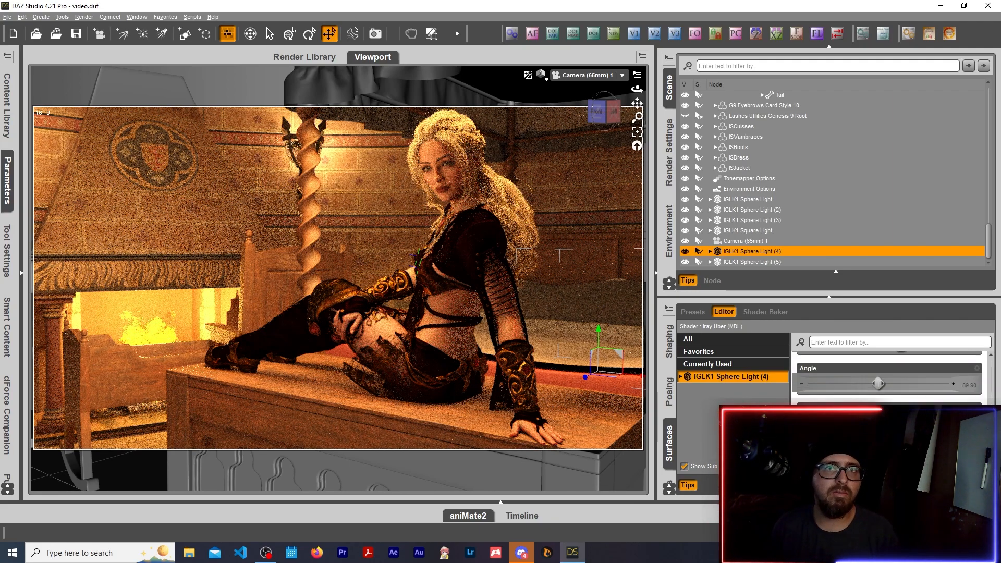
pyautogui.scroll(3, 889, 376)
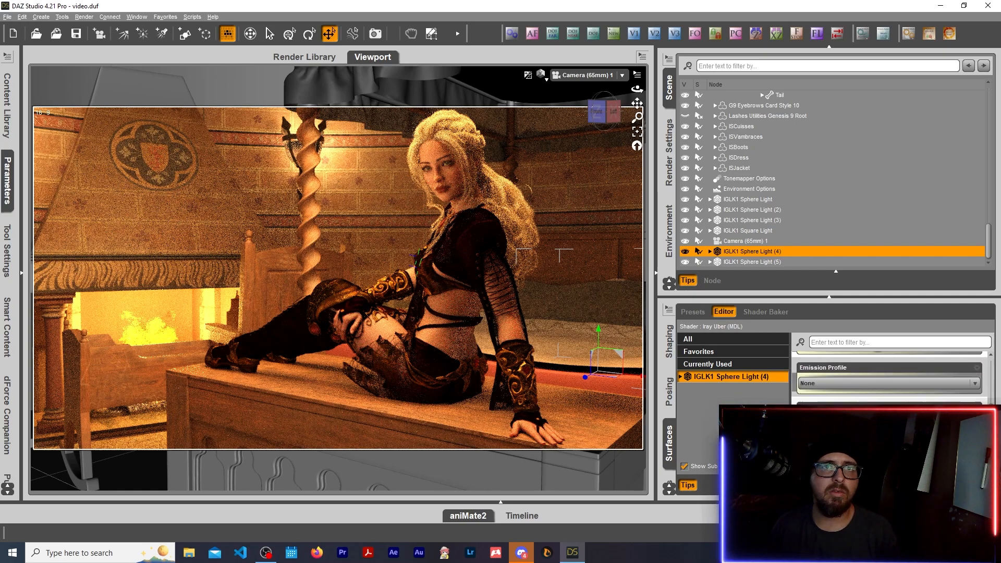
pyautogui.scroll(1, 889, 375)
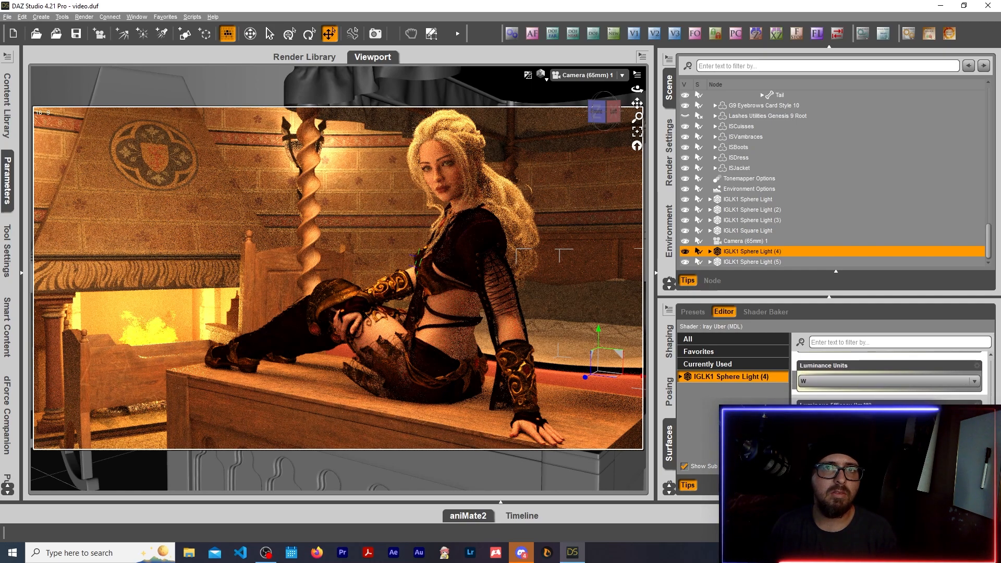
pyautogui.scroll(-4, 889, 375)
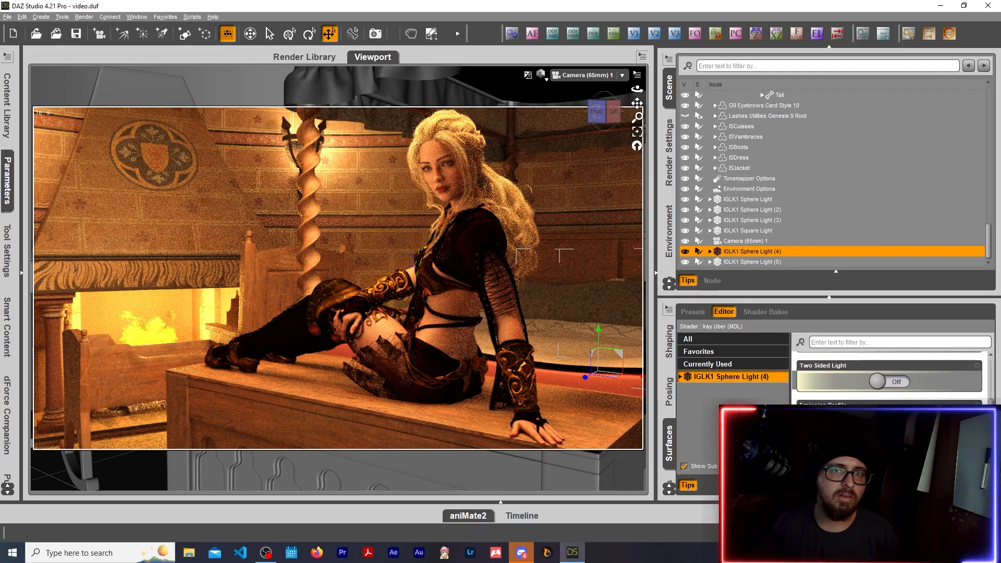
# Step: Test a red emission on IGLK1 Sphere Light (4) and change it back to a more neutral light colour
pyautogui.scroll(5, 889, 375)
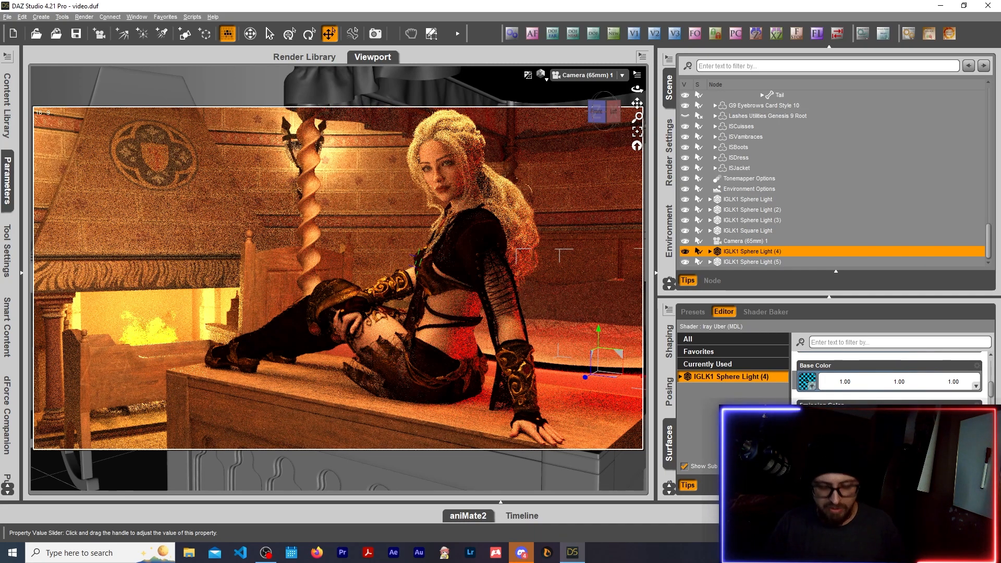
pyautogui.press('Return')
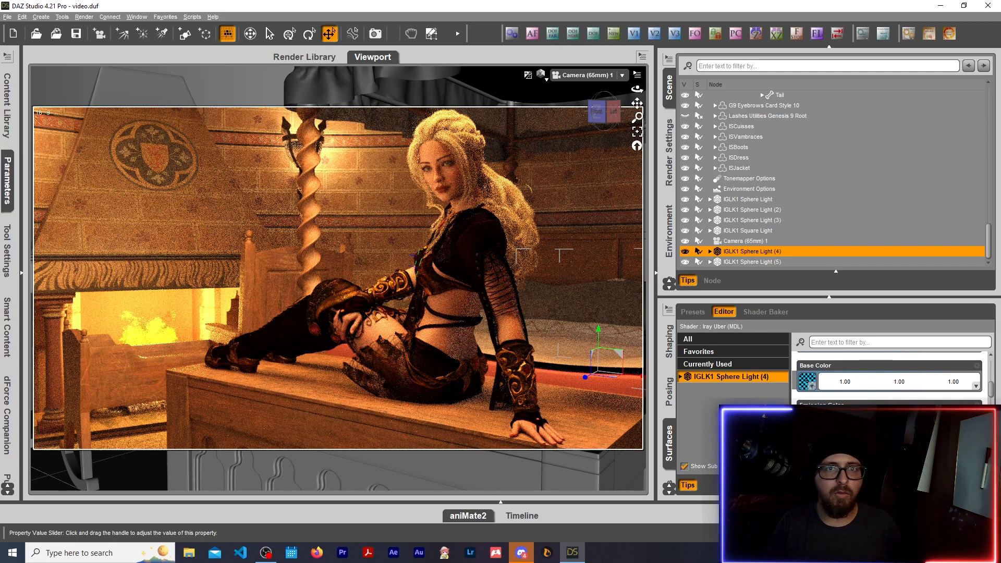
pyautogui.press('Return')
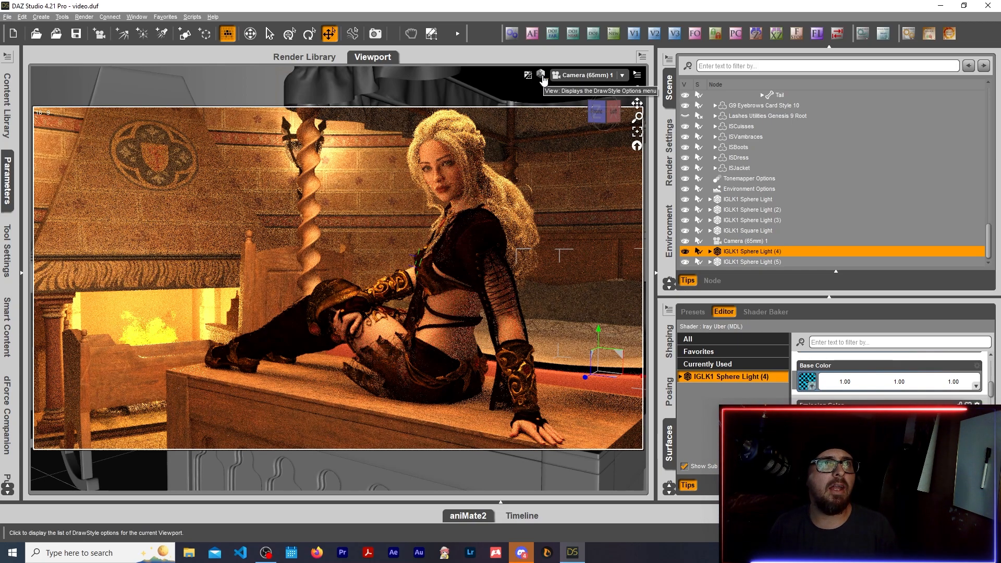
# Step: Select the Victoria 9 HD figure and switch on camera Auto Focus targeting its eyes
pyautogui.click(470, 242)
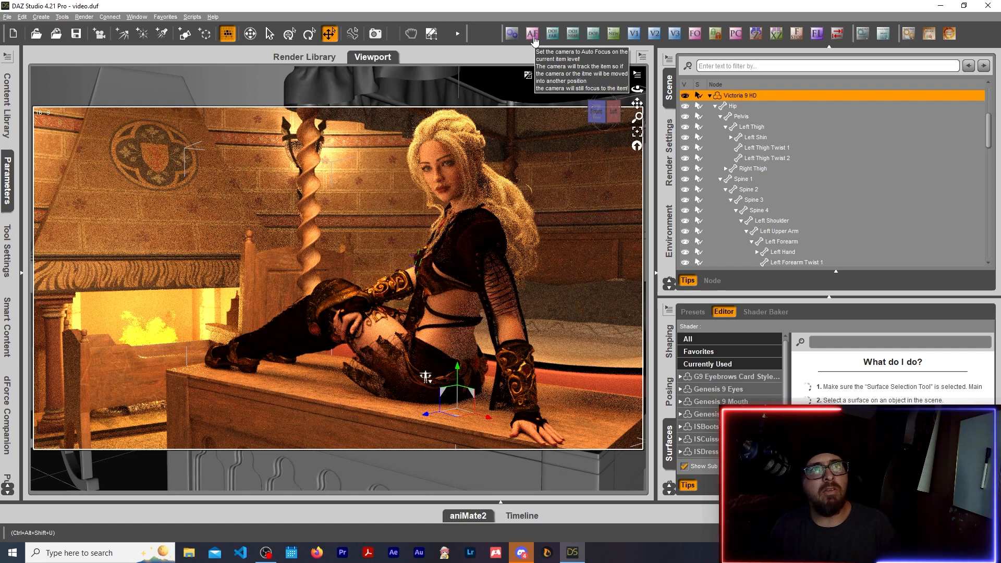
pyautogui.click(533, 34)
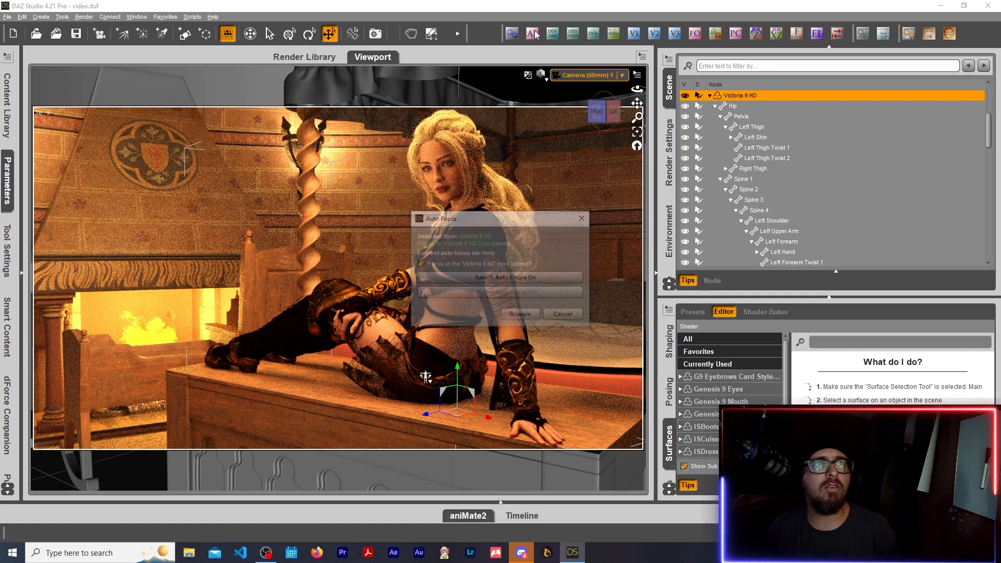
pyautogui.click(490, 279)
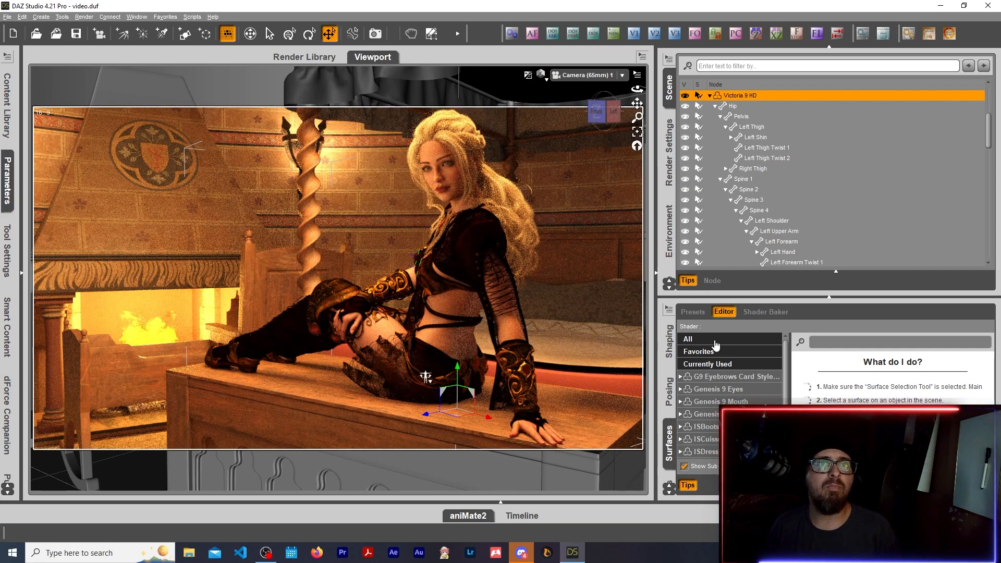
# Step: Collapse the Victoria 9 HD hierarchy in the scene and select Camera (65mm) 1
pyautogui.scroll(-15, 767, 146)
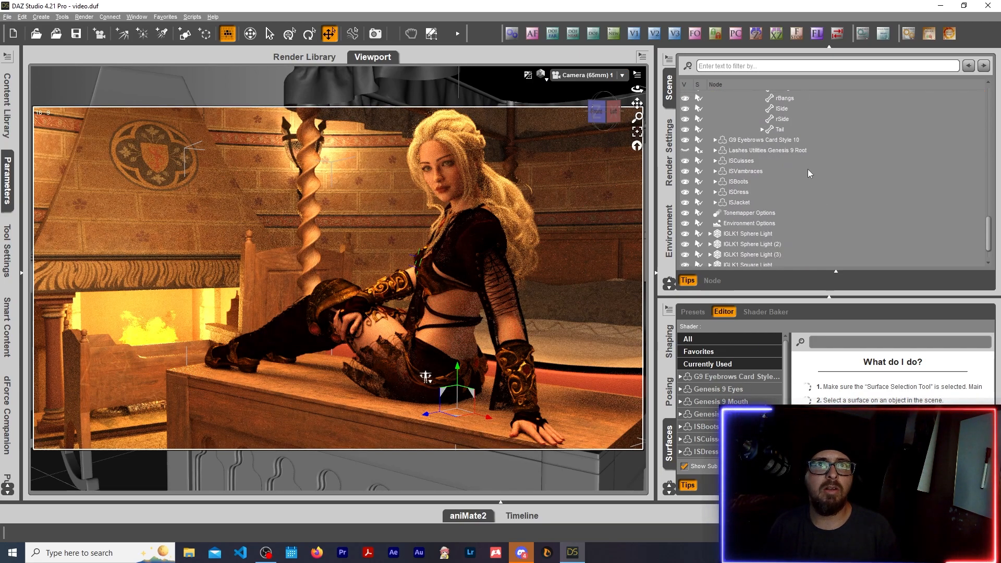
pyautogui.scroll(8, 730, 175)
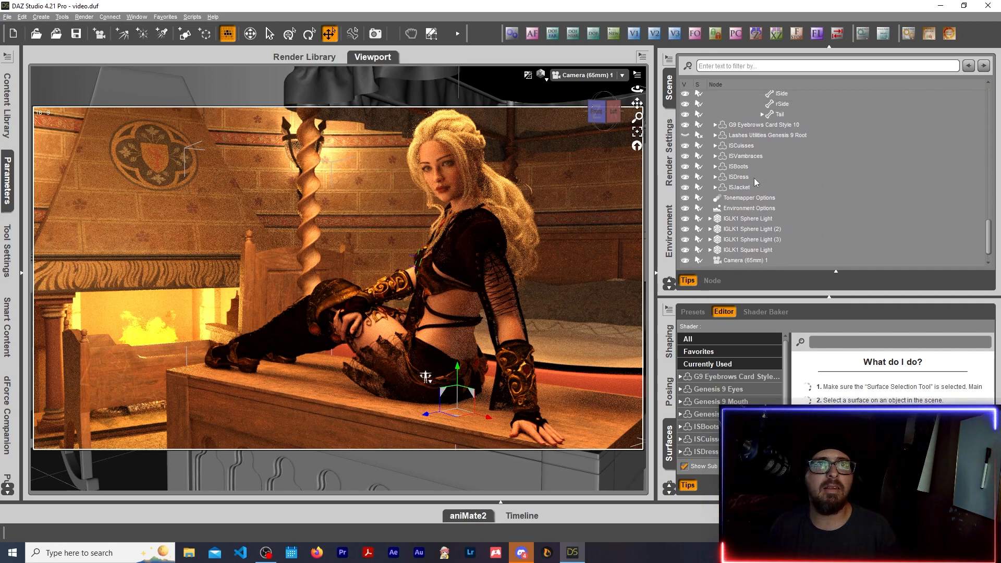
pyautogui.click(715, 166)
pyautogui.scroll(14, 758, 165)
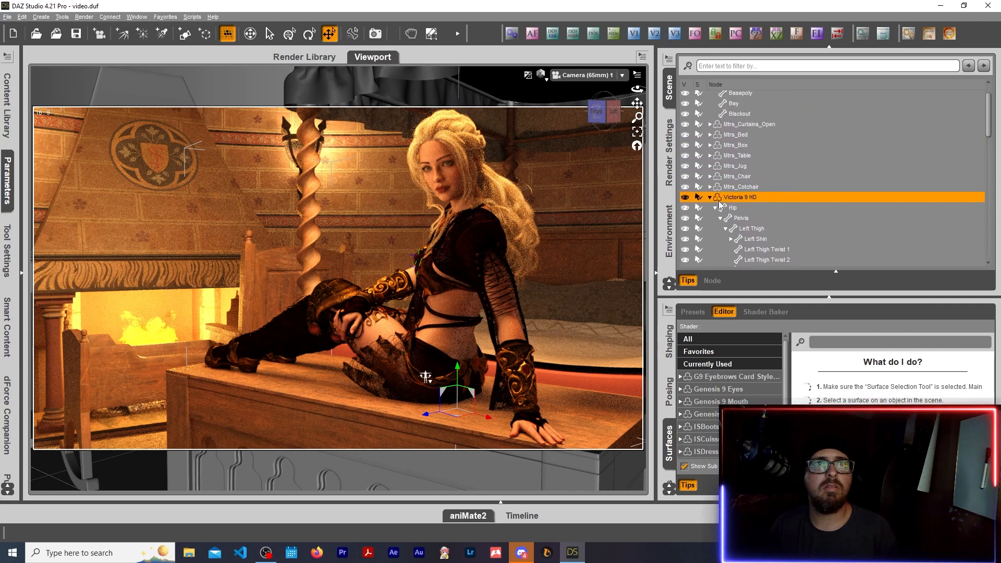
pyautogui.click(711, 197)
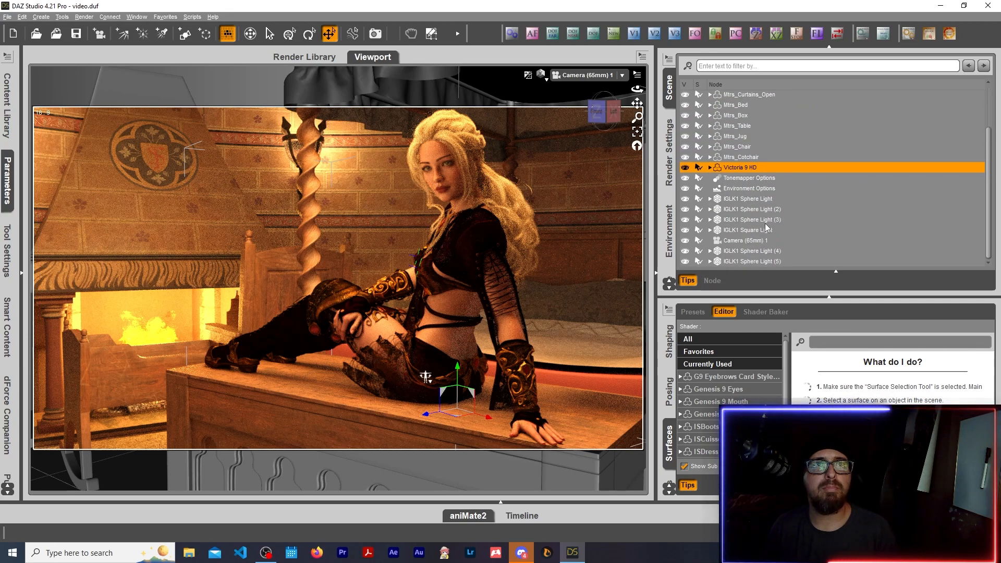
pyautogui.click(752, 241)
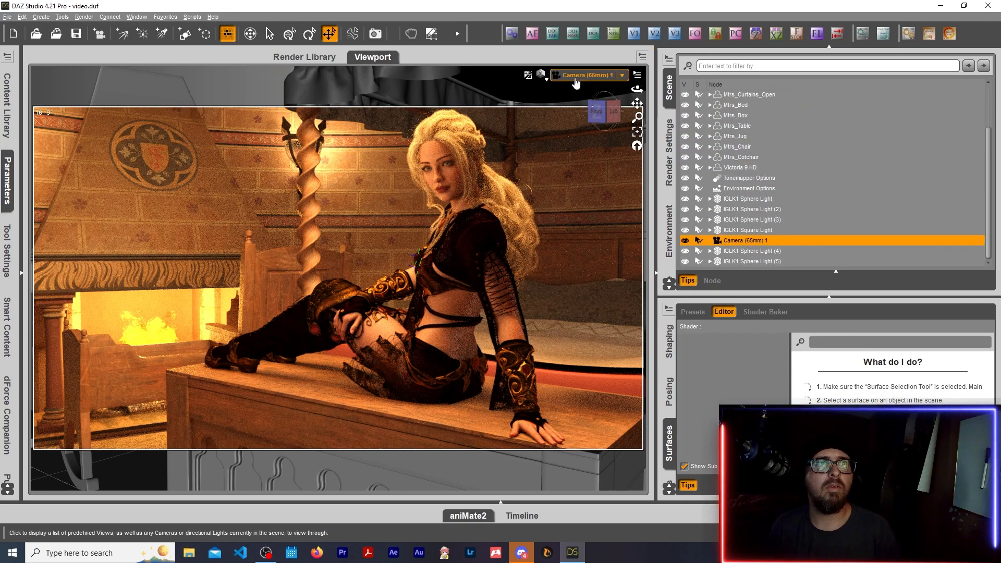
# Step: Switch the camera viewport from the Iray preview to the Texture Shaded draw style
pyautogui.click(542, 76)
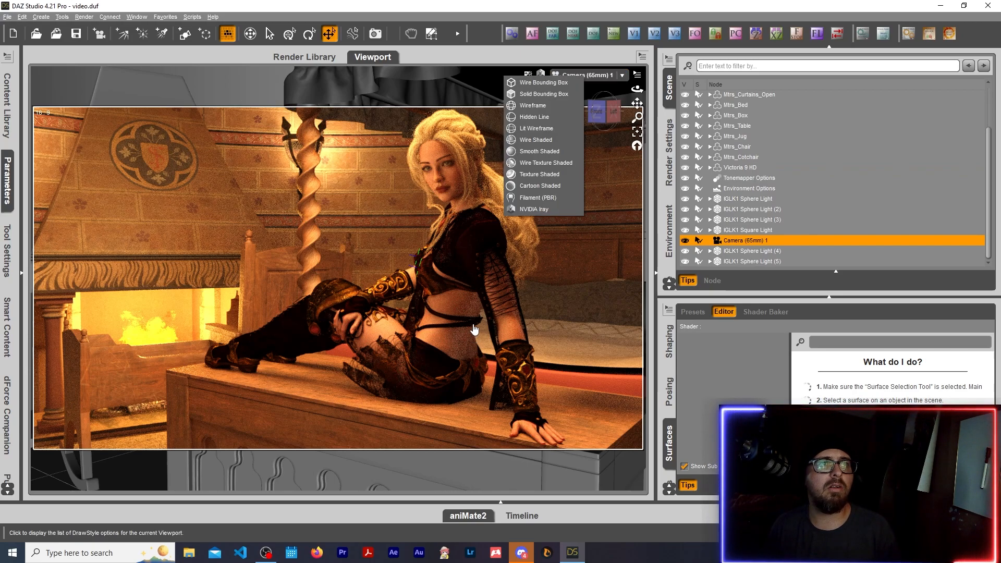
pyautogui.click(537, 176)
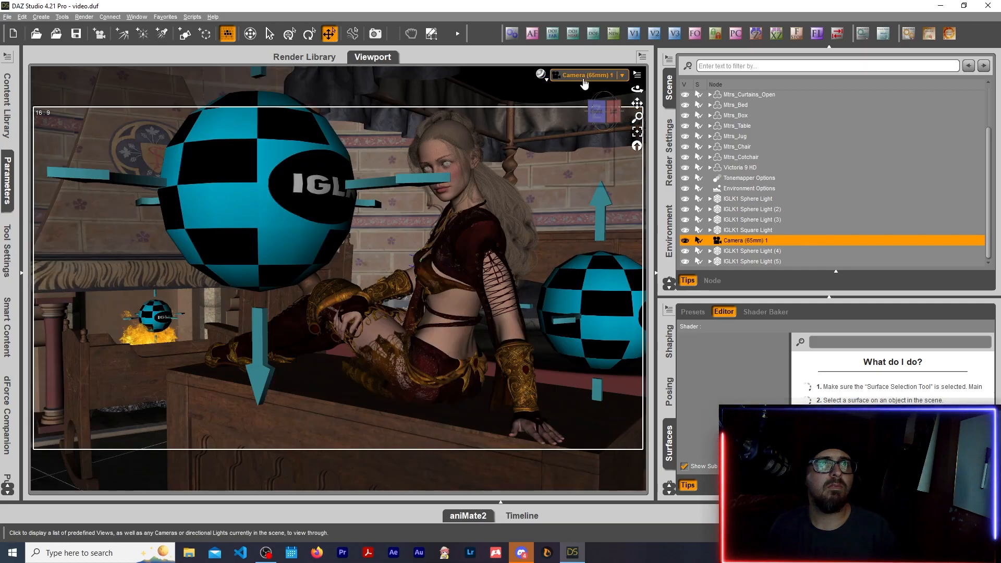
# Step: Examine the placement of Camera (65mm) 1 and the lights around the figure from the Perspective View
pyautogui.click(585, 79)
pyautogui.click(585, 87)
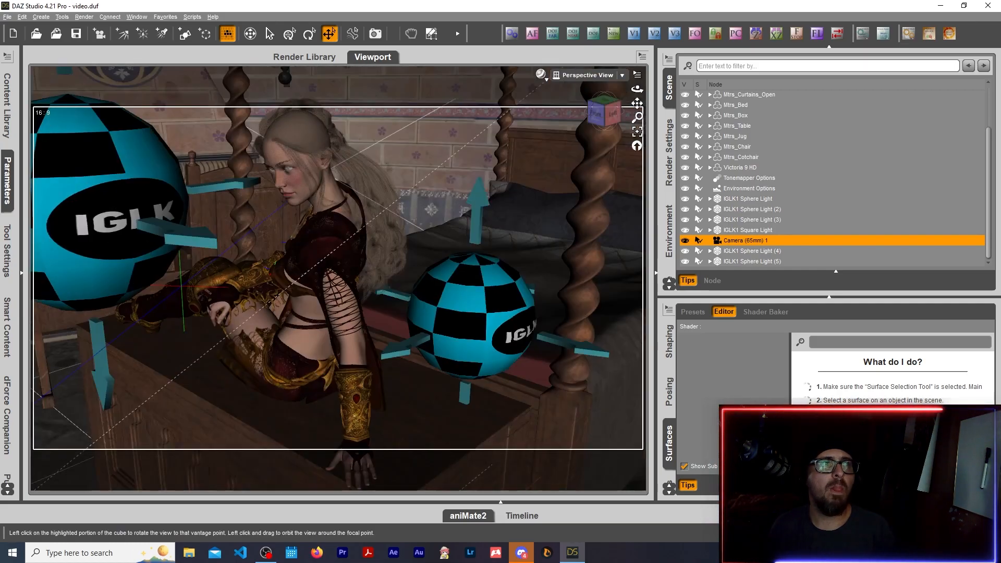
pyautogui.moveTo(606, 119); pyautogui.dragTo(647, 109)
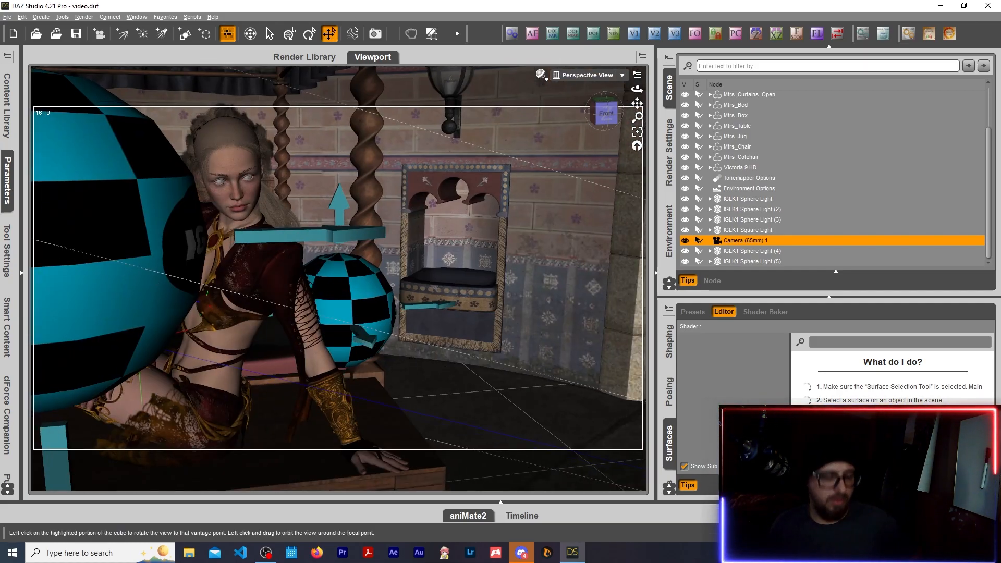
pyautogui.scroll(-4, 606, 119)
pyautogui.press('s')
pyautogui.press('a')
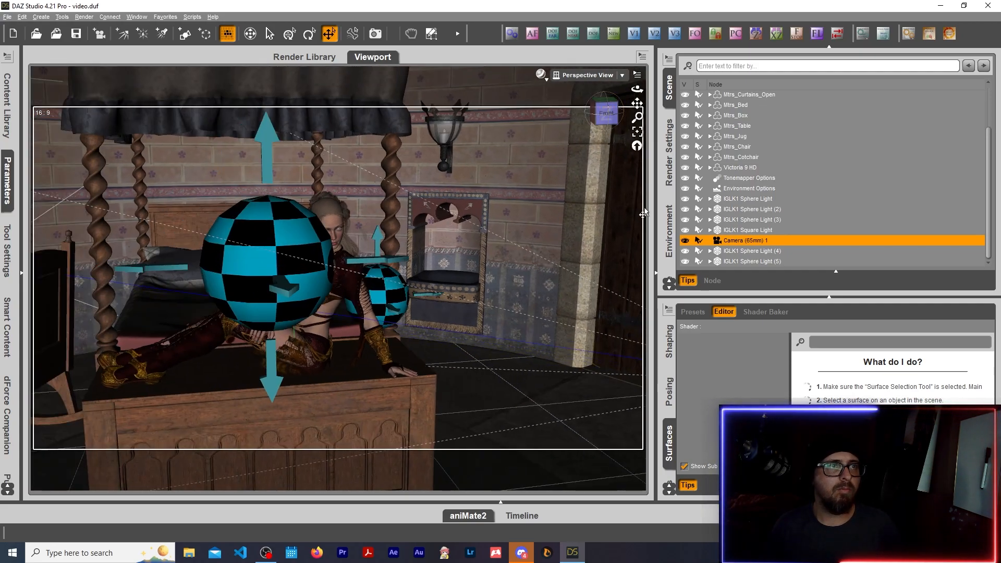
pyautogui.press('d')
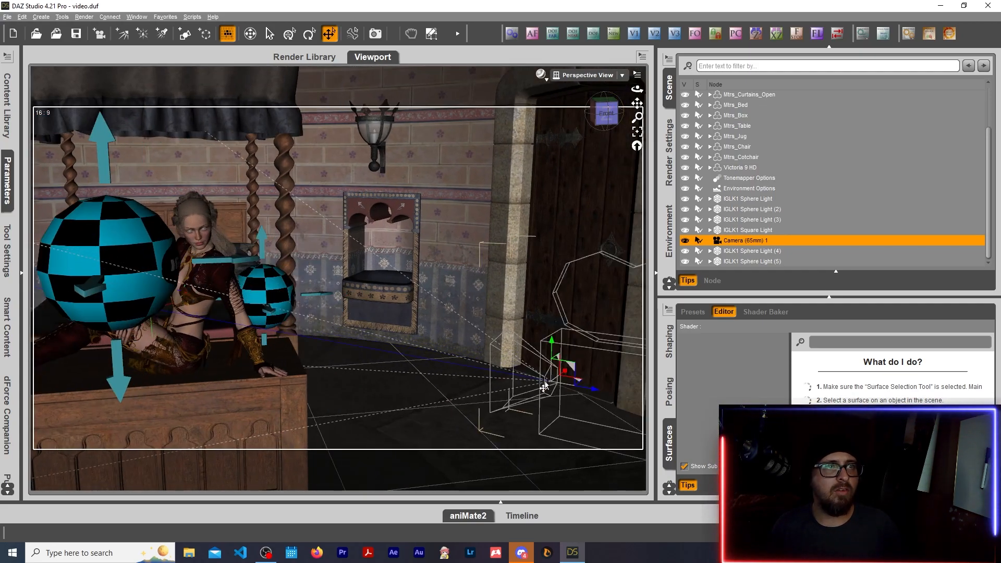
pyautogui.press('a')
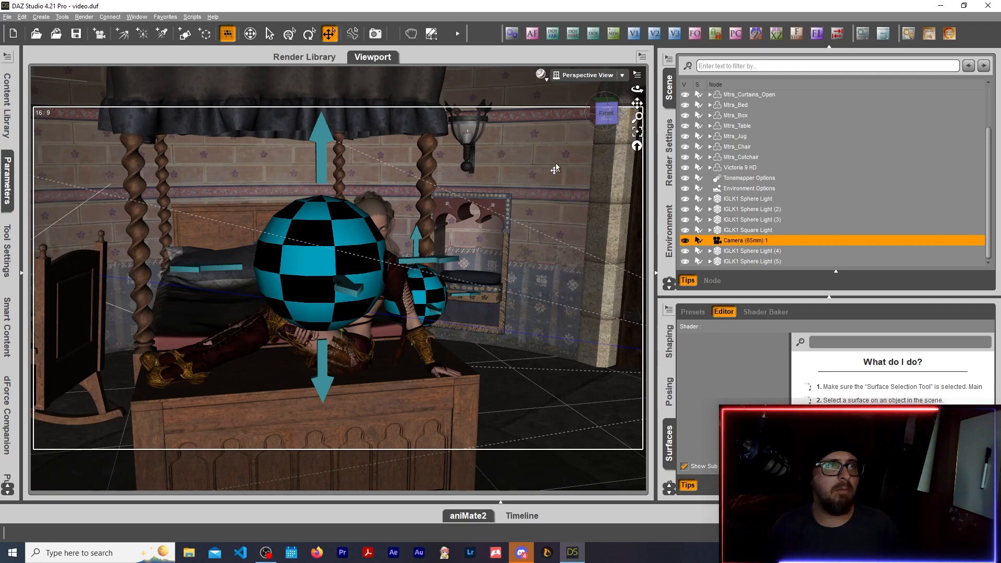
pyautogui.press('w')
pyautogui.moveTo(608, 118); pyautogui.dragTo(583, 122)
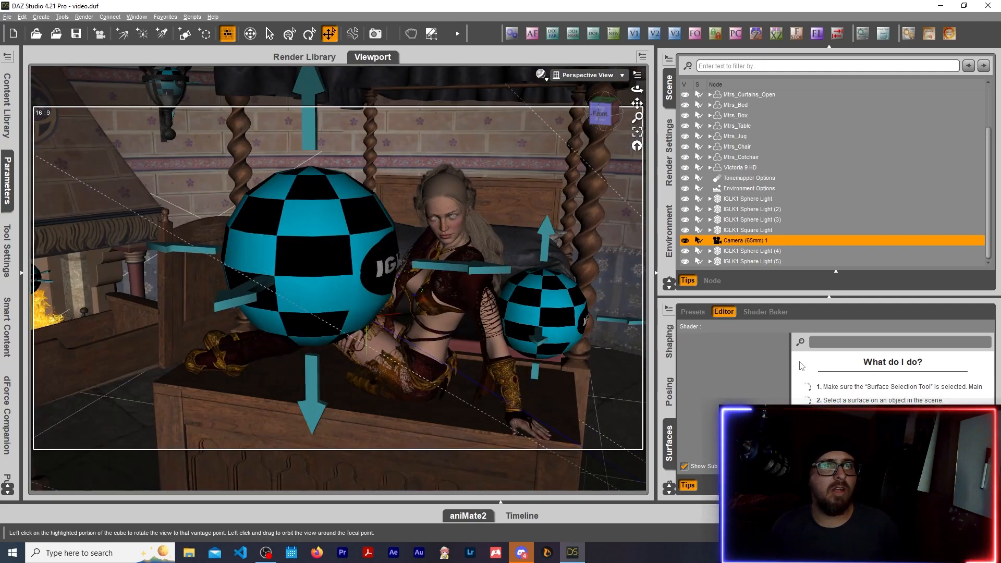
# Step: Look through Camera (65mm) 1 and turn on its Depth of Field
pyautogui.scroll(-2, 673, 417)
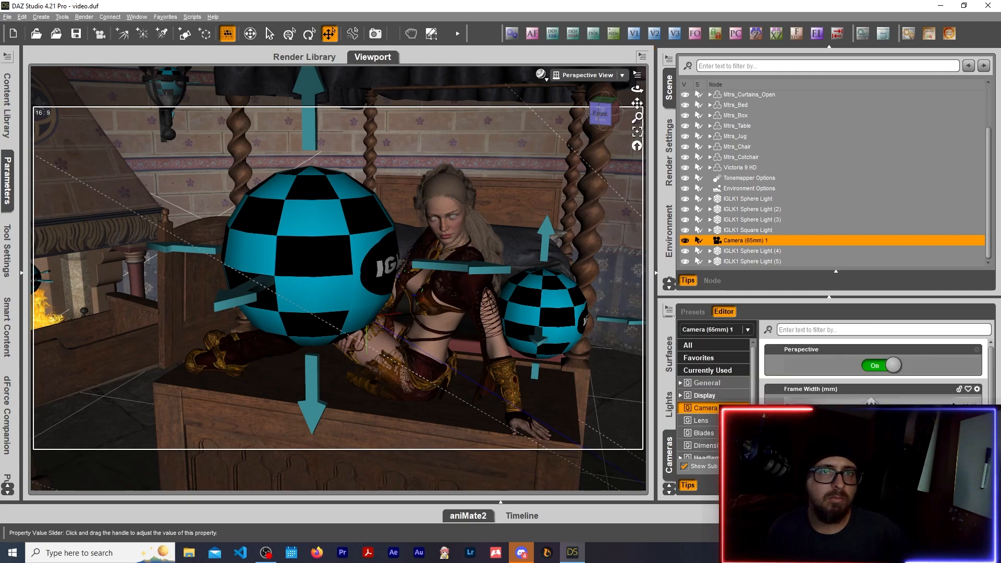
pyautogui.scroll(-2, 834, 417)
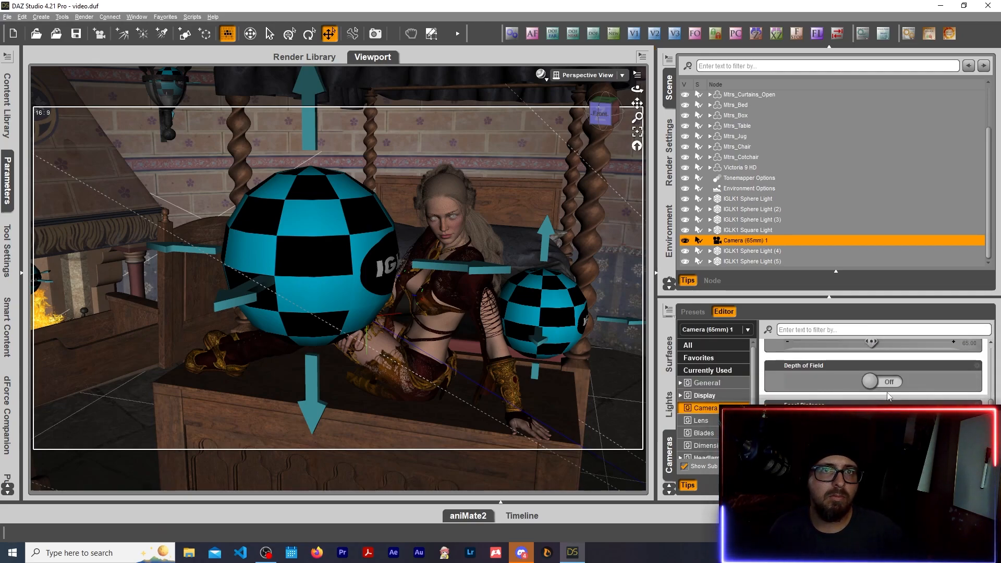
pyautogui.scroll(1, 860, 376)
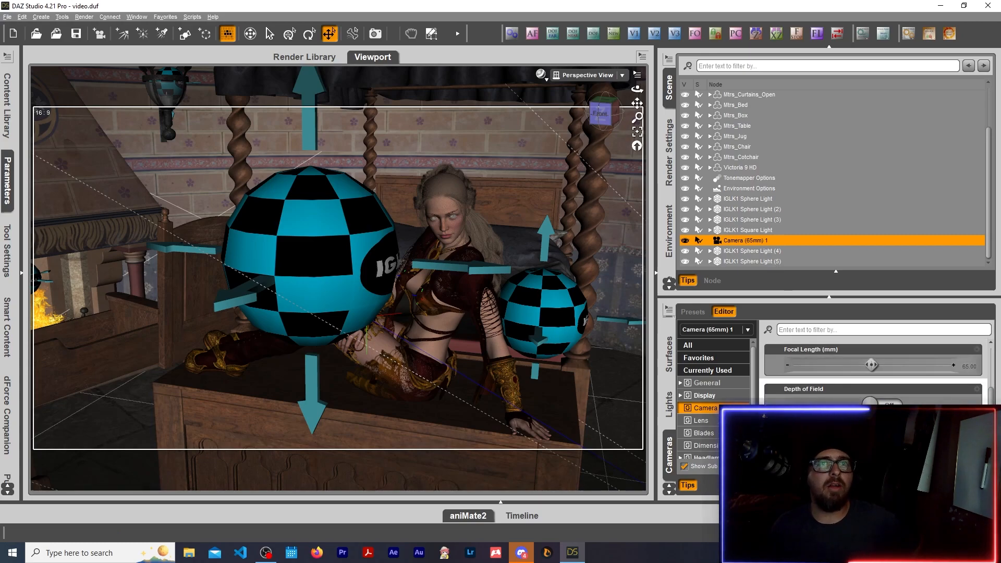
pyautogui.click(584, 75)
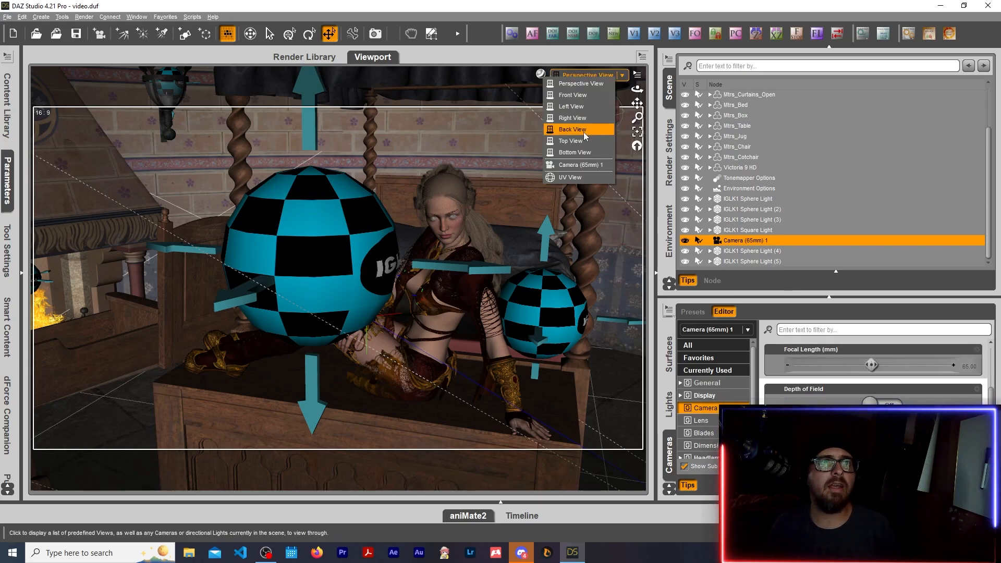
pyautogui.click(586, 162)
pyautogui.click(593, 38)
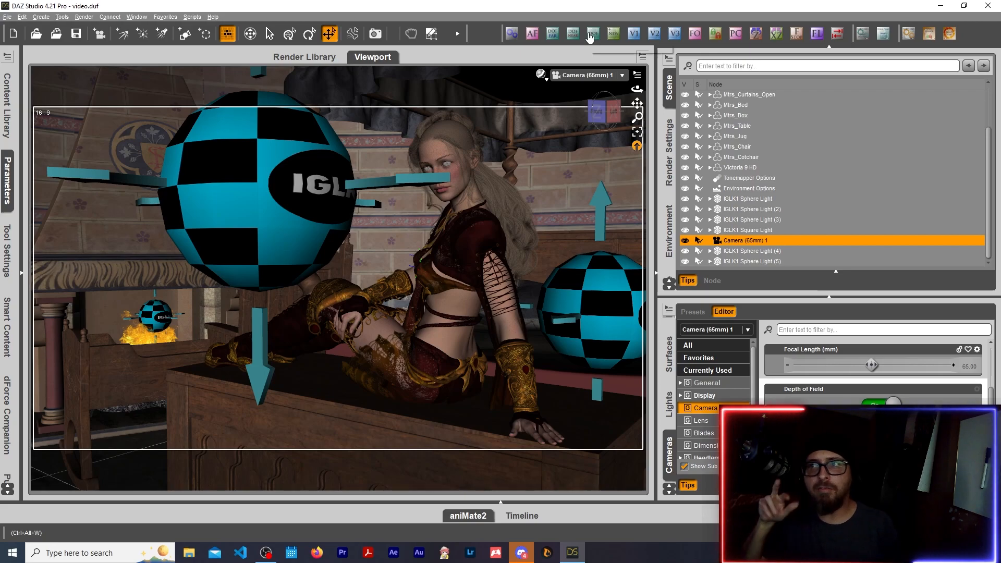
# Step: Inspect the camera's depth-of-field planes around the figure from the Perspective View
pyautogui.click(577, 76)
pyautogui.click(575, 82)
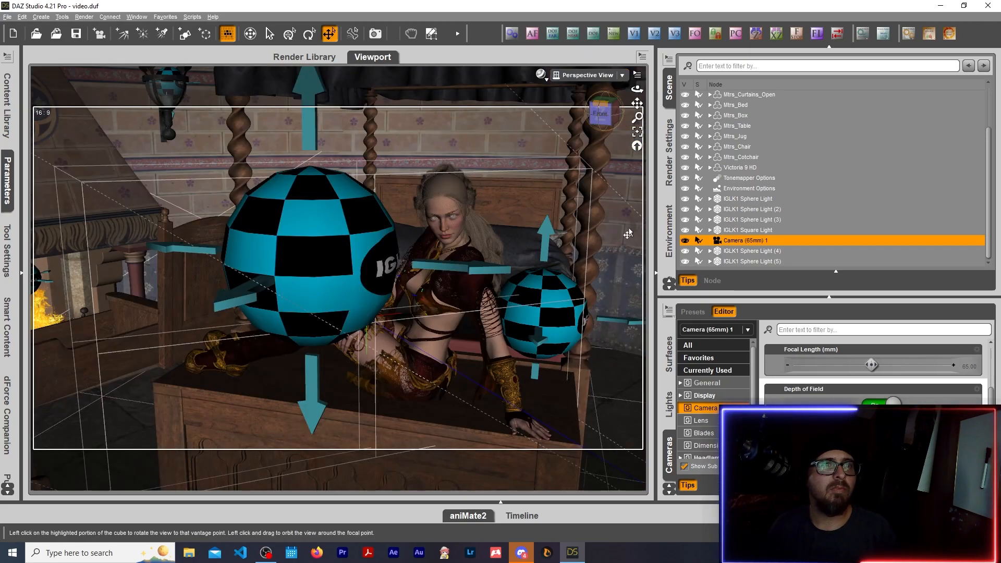
pyautogui.moveTo(591, 125); pyautogui.dragTo(542, 128)
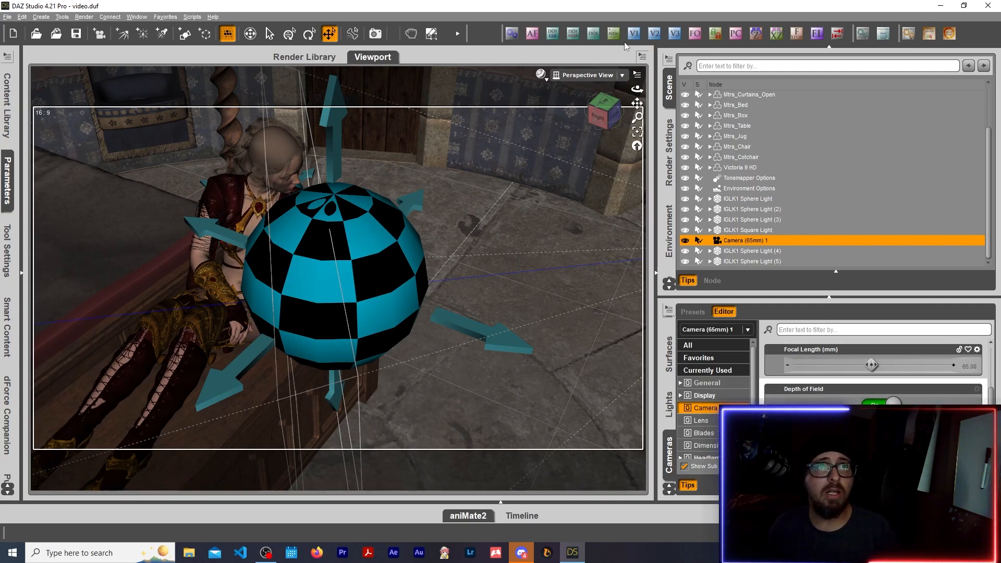
# Step: Return to the Camera (65mm) 1 view and preview the scene in the NVIDIA Iray draw style
pyautogui.click(611, 84)
pyautogui.click(599, 164)
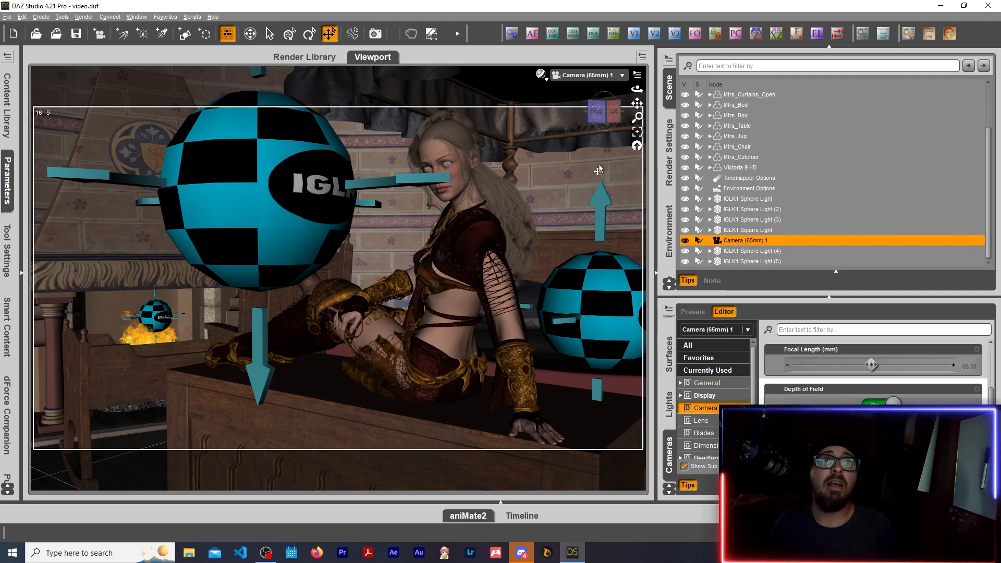
pyautogui.click(541, 76)
pyautogui.click(541, 210)
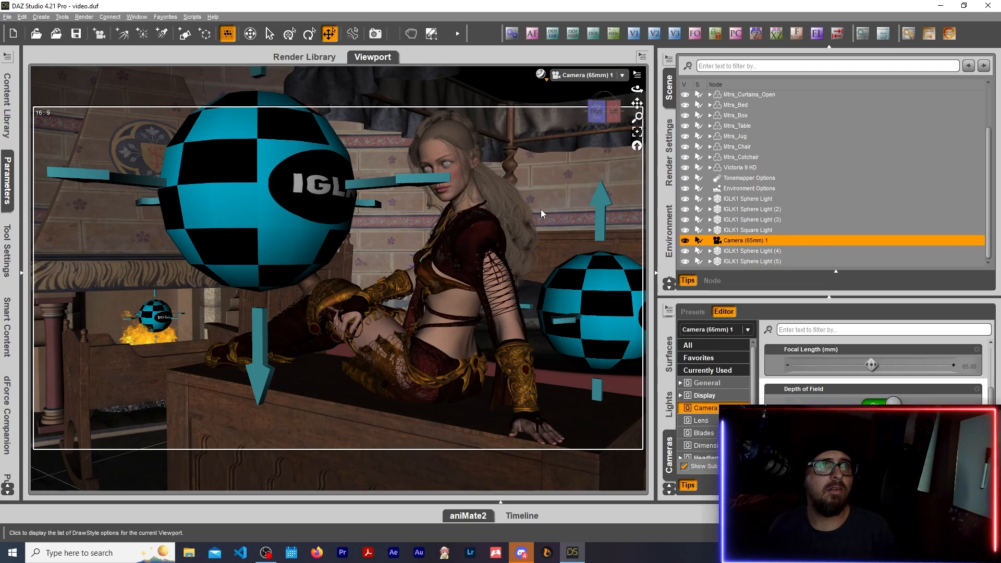
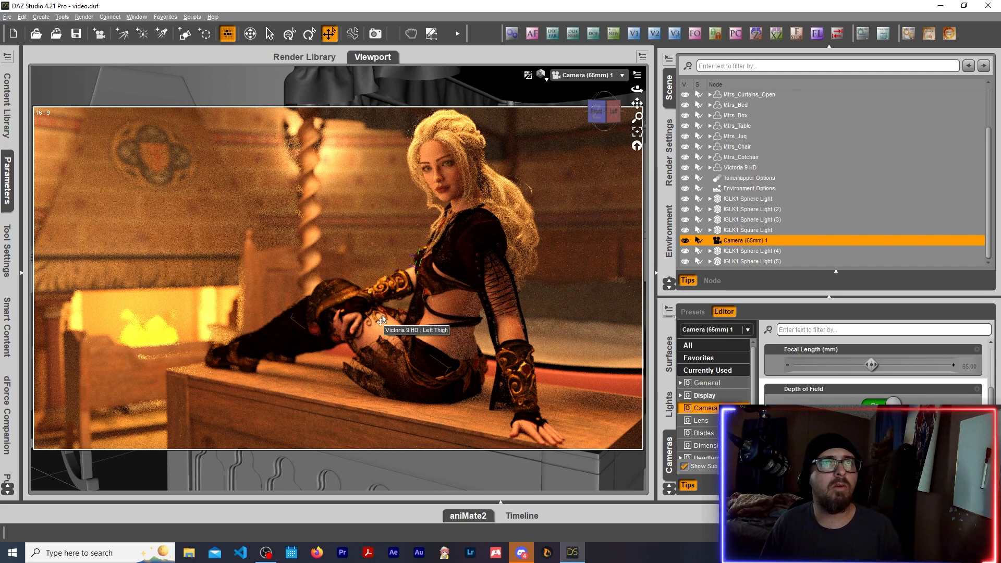
pyautogui.click(801, 36)
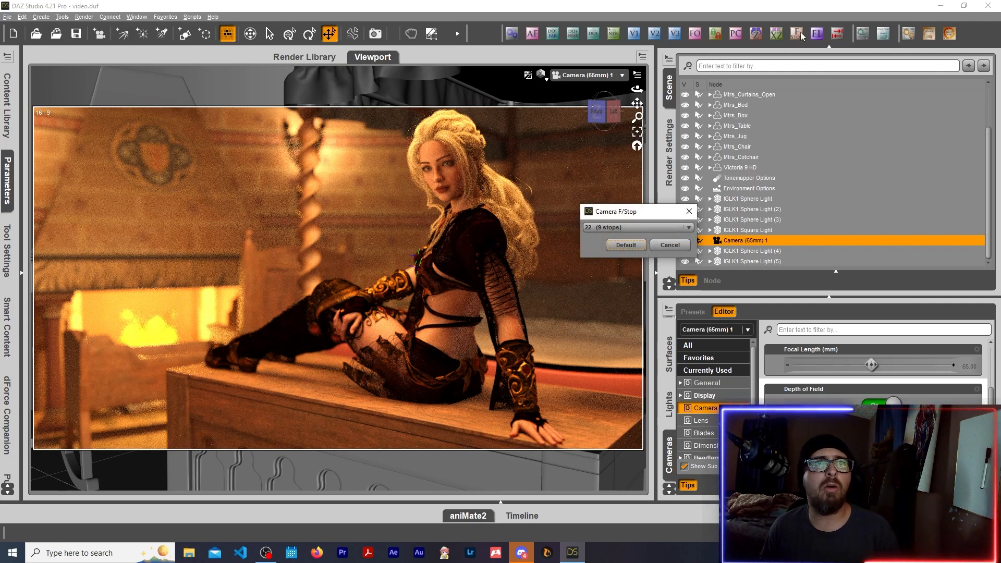
pyautogui.click(636, 227)
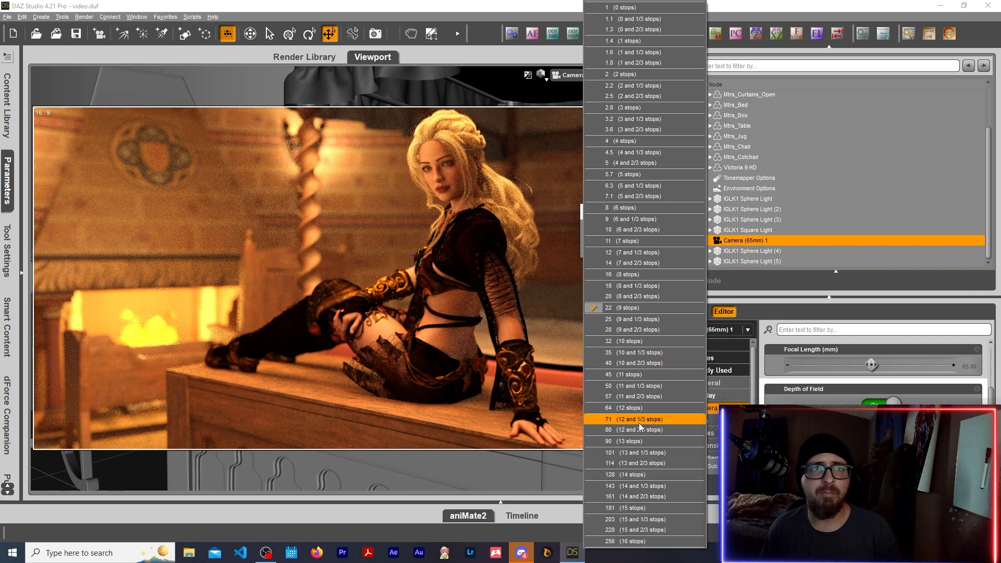
pyautogui.click(801, 5)
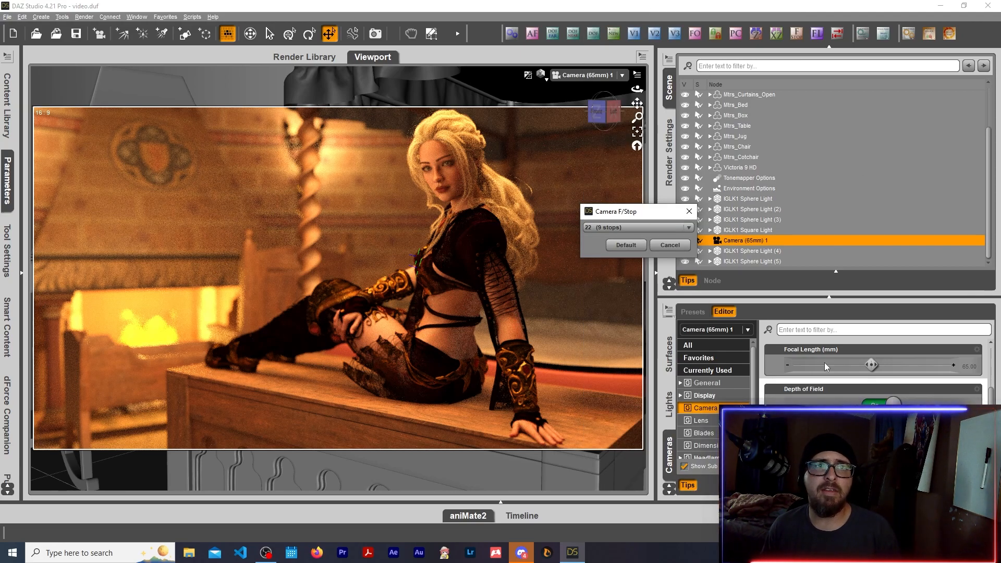
pyautogui.click(670, 245)
pyautogui.scroll(-1, 876, 375)
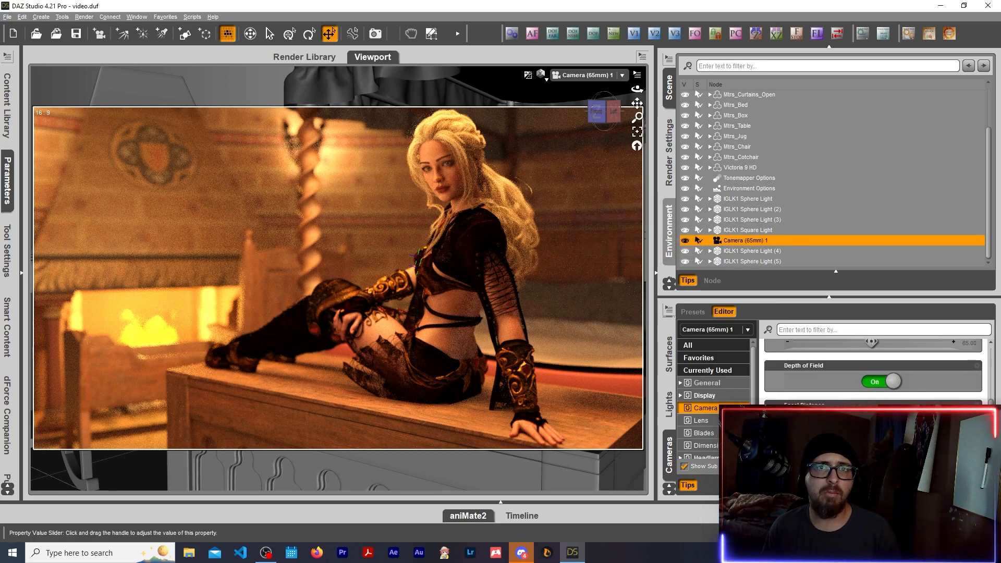
# Step: Set the F/Stop of Camera (65mm) 1 to 45 (11 stops)
pyautogui.click(797, 35)
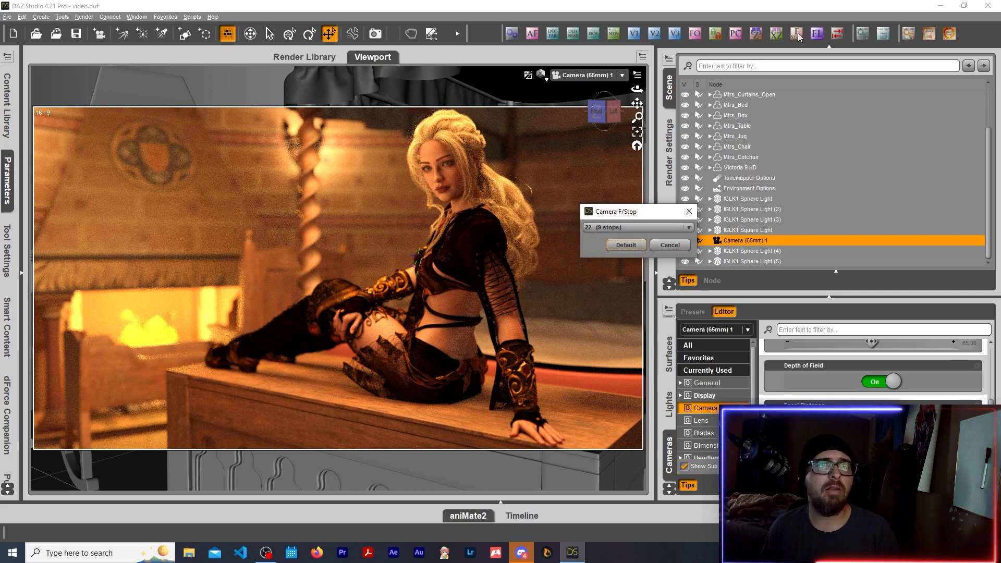
pyautogui.click(628, 229)
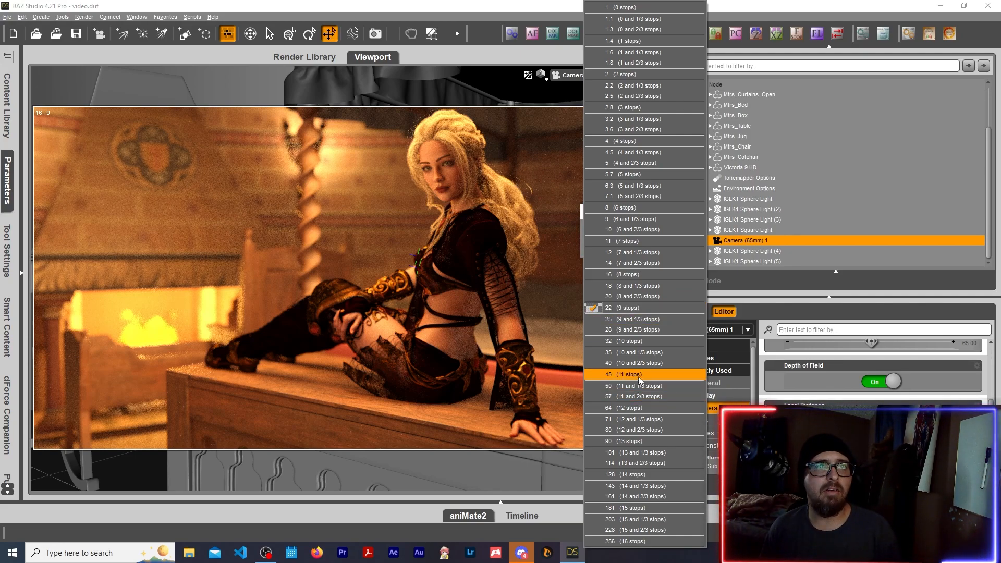
pyautogui.press('Escape')
pyautogui.press('Return')
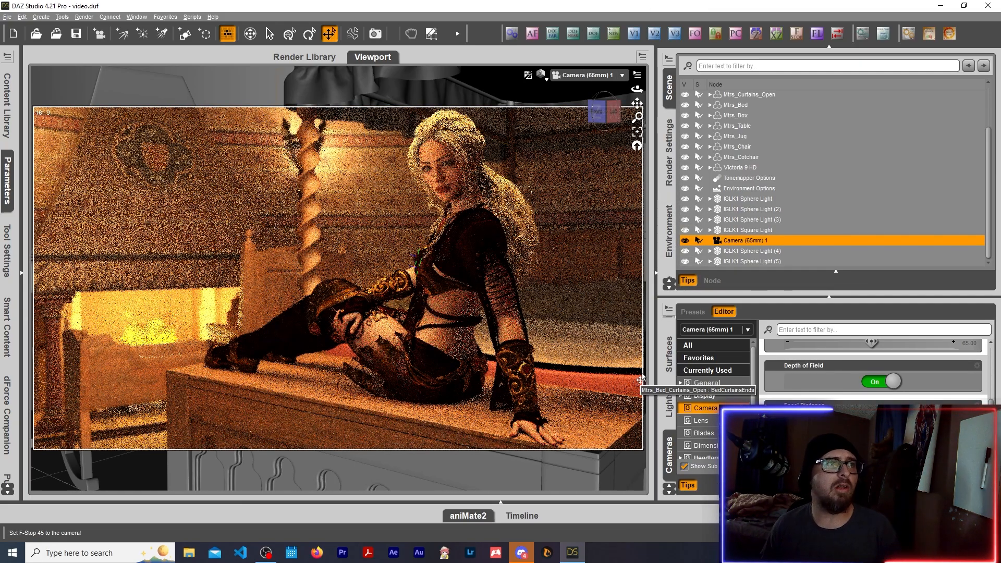
# Step: Set the F/Stop of Camera (65mm) 1 to 11 (7 stops) and check the background blur
pyautogui.click(796, 34)
pyautogui.click(645, 227)
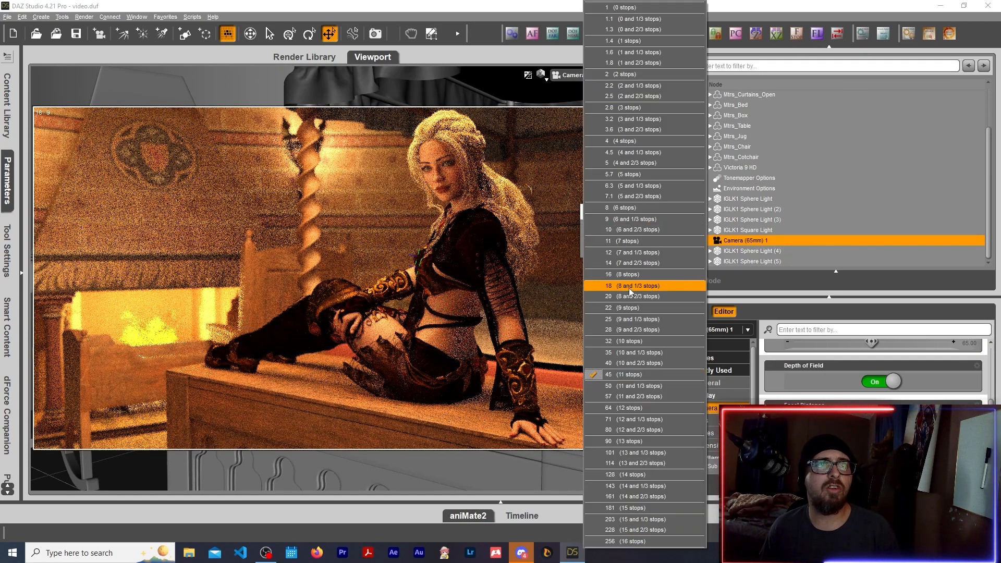
pyautogui.click(636, 239)
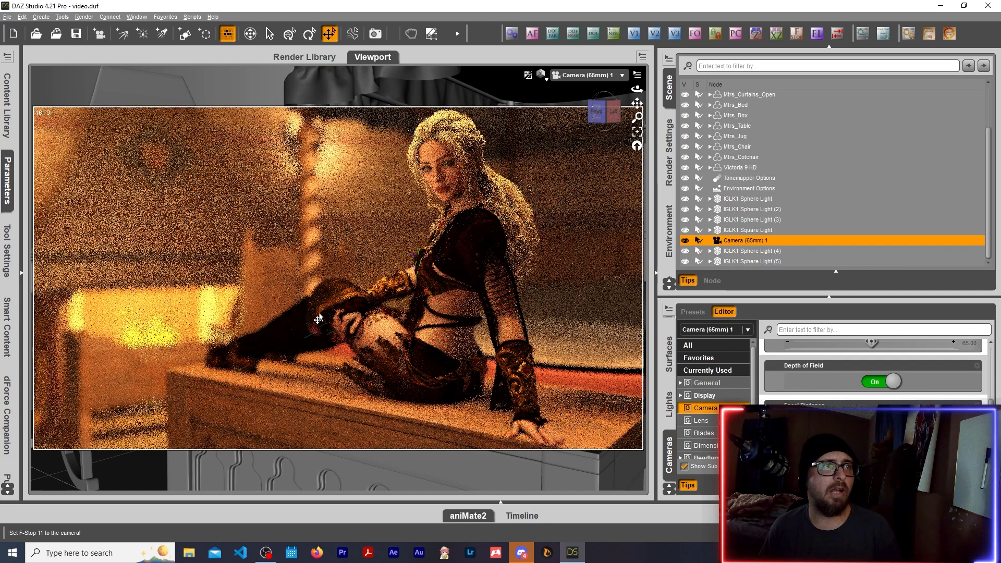
pyautogui.click(582, 75)
pyautogui.click(576, 158)
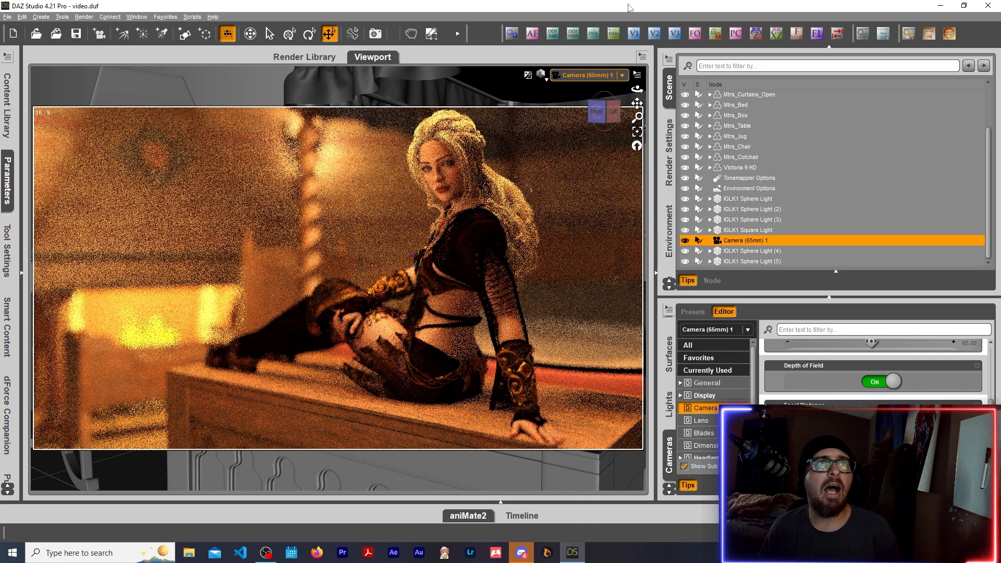
# Step: Set the F/Stop of Camera (65mm) 1 to 22 (9 stops) and change the viewport's draw style to Texture Shaded
pyautogui.click(796, 34)
pyautogui.click(646, 225)
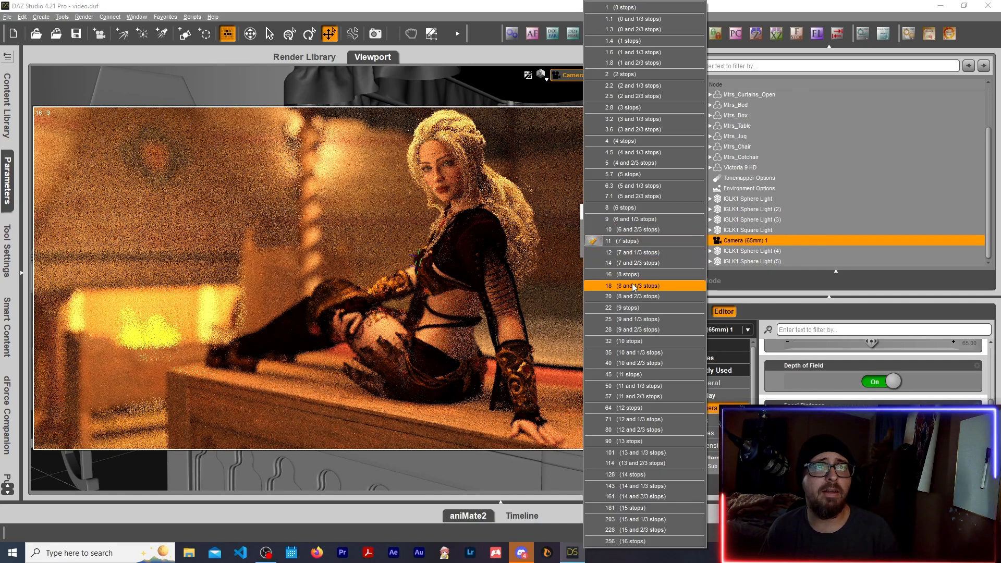
pyautogui.click(636, 305)
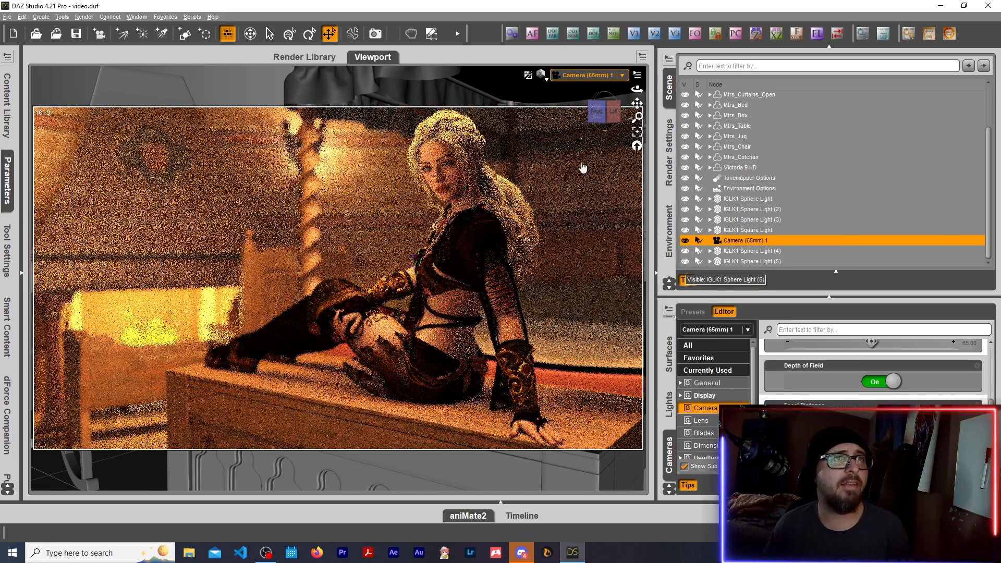
pyautogui.click(542, 76)
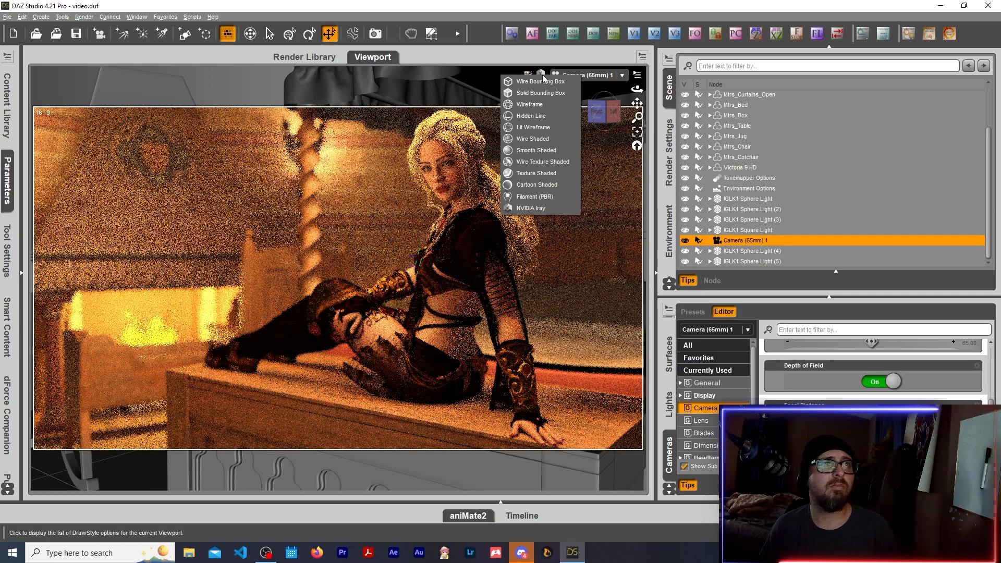
pyautogui.click(547, 173)
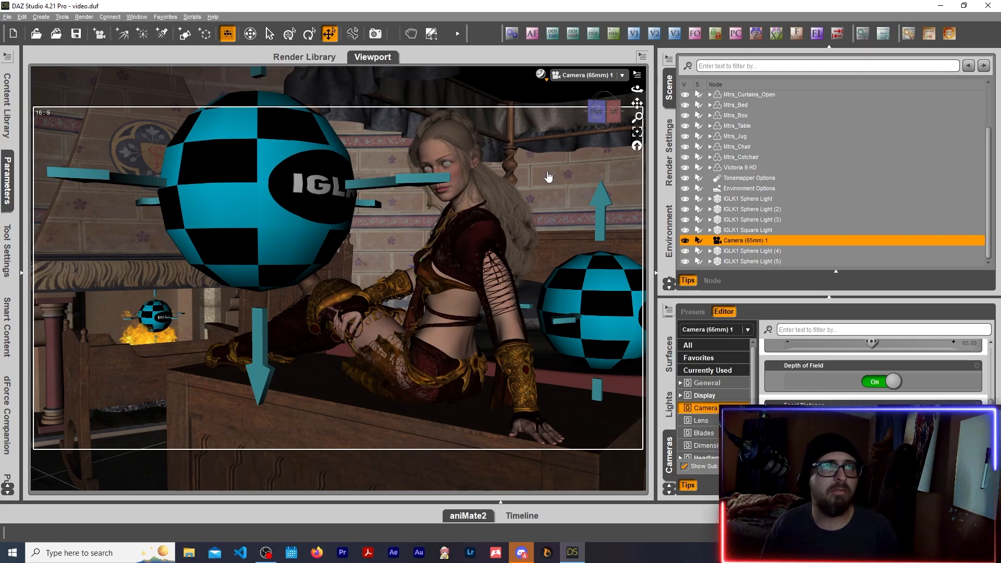
# Step: Frame the figure's face in the Perspective View, select Victoria 9 HD and display its surface list
pyautogui.click(593, 78)
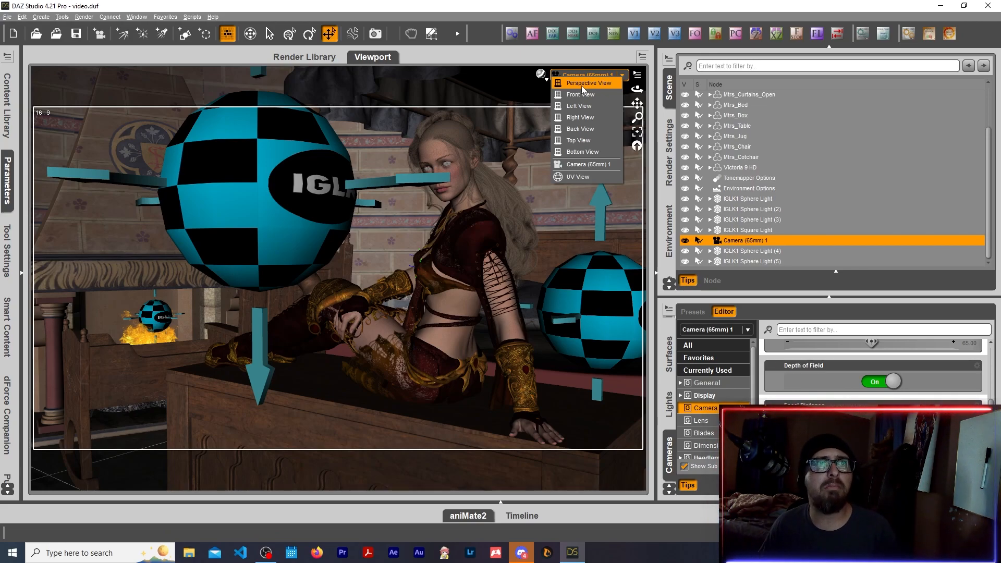
pyautogui.click(581, 86)
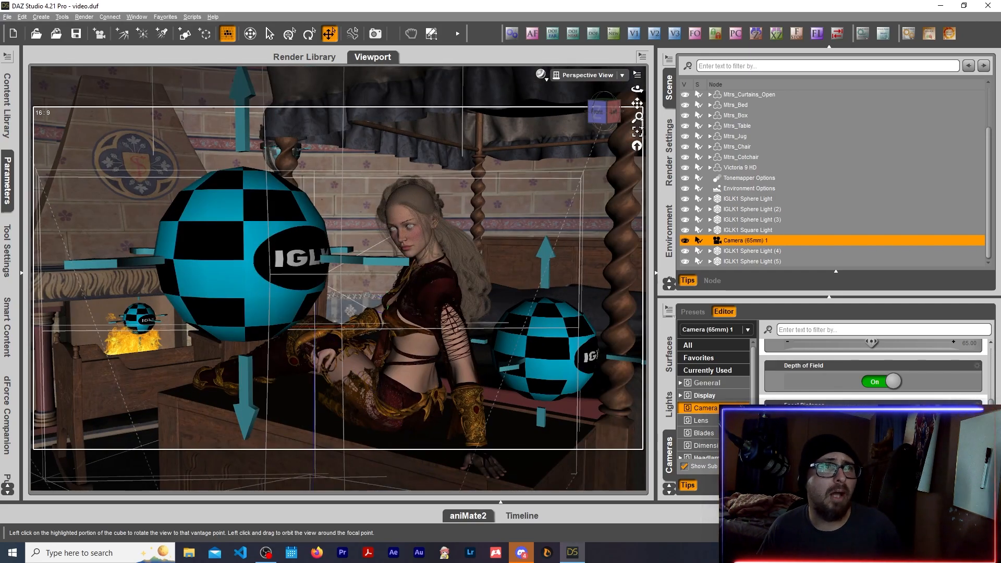
pyautogui.moveTo(638, 116); pyautogui.dragTo(613, 107)
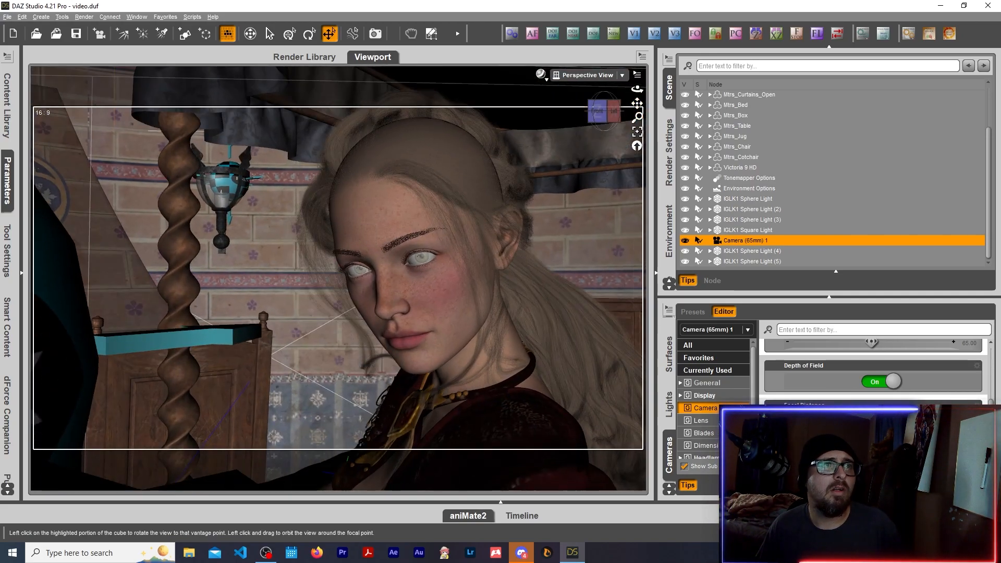
pyautogui.click(431, 302)
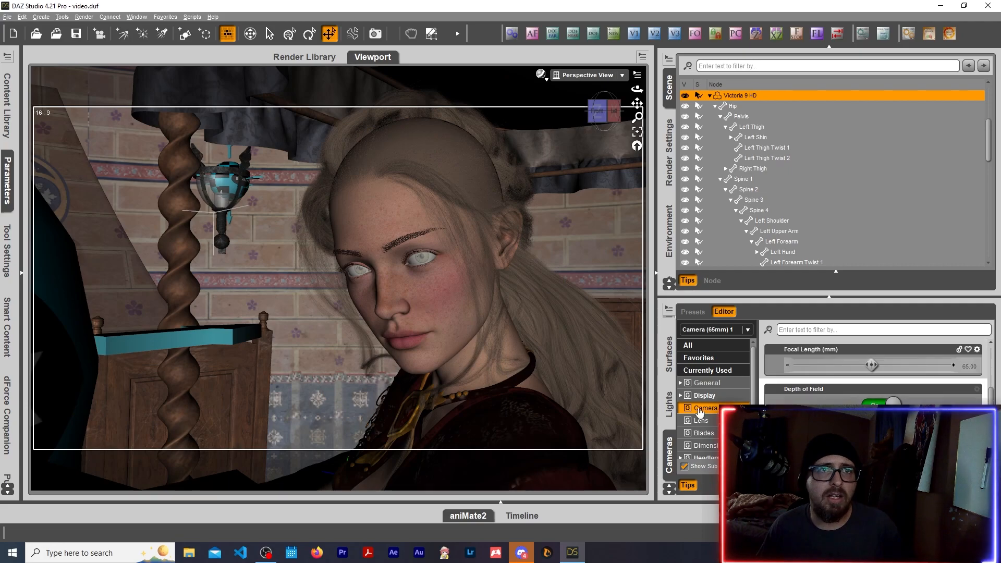
pyautogui.scroll(3, 669, 384)
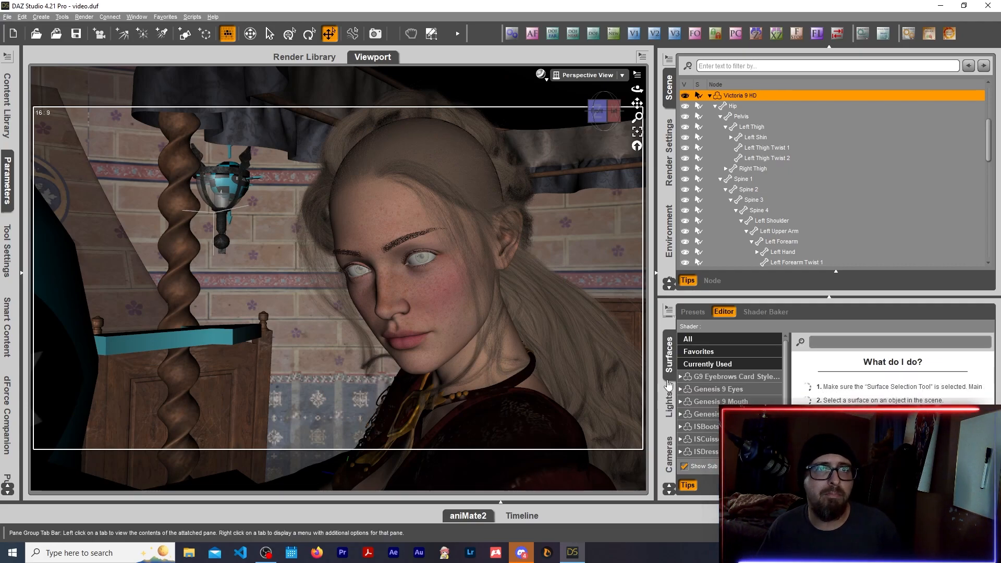
# Step: Filter Victoria 9 HD's Pose Controls by "flirt" and raise a flirty expression morph to give her a subtle smile
pyautogui.scroll(-2, 730, 376)
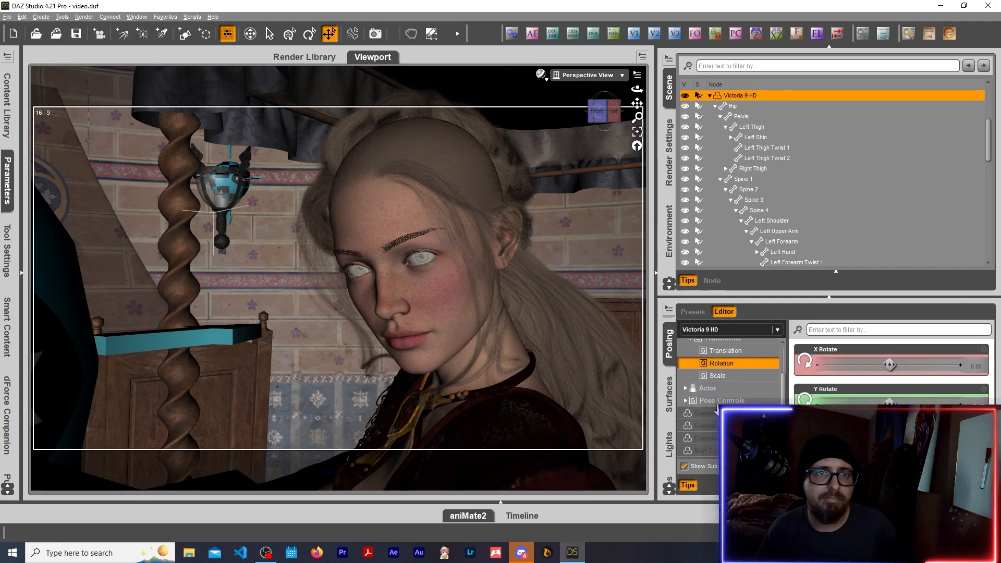
pyautogui.click(723, 398)
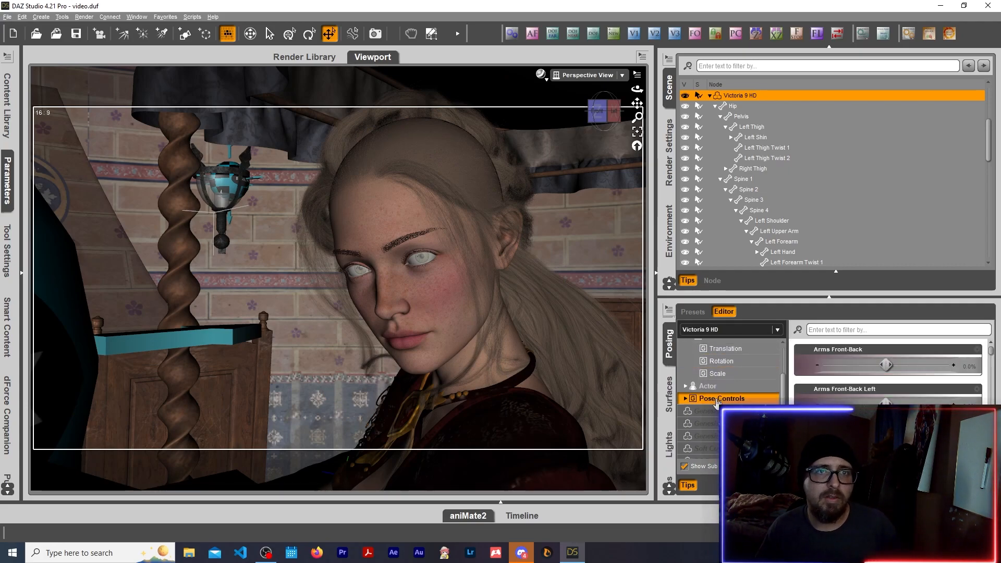
pyautogui.click(834, 329)
pyautogui.write('fle')
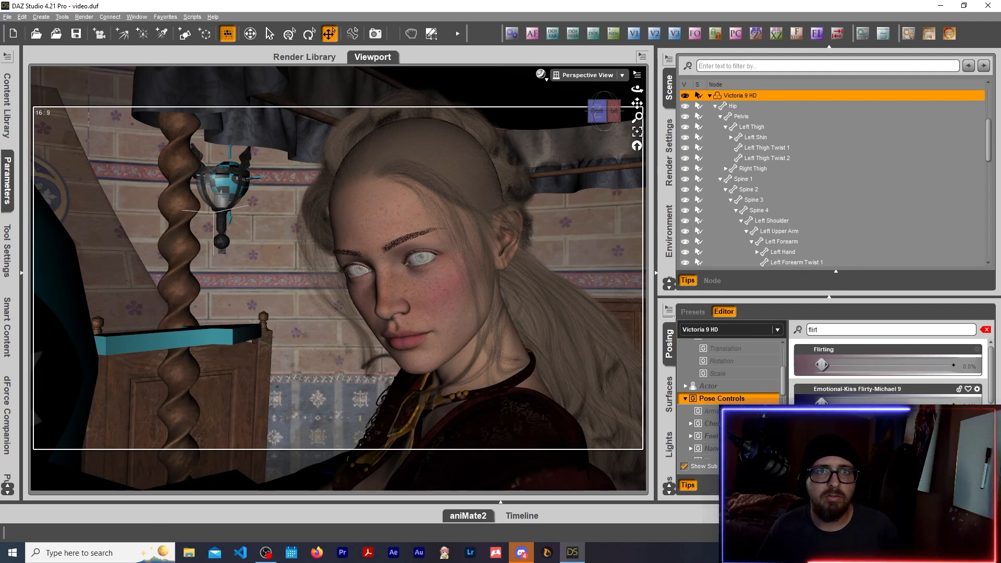
pyautogui.scroll(-2, 887, 370)
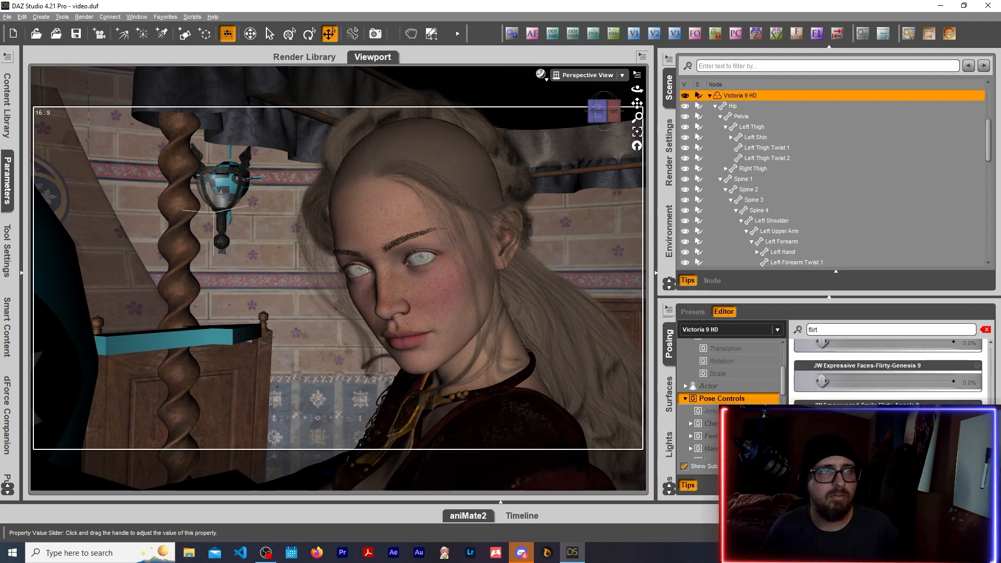
pyautogui.moveTo(822, 421); pyautogui.dragTo(881, 421)
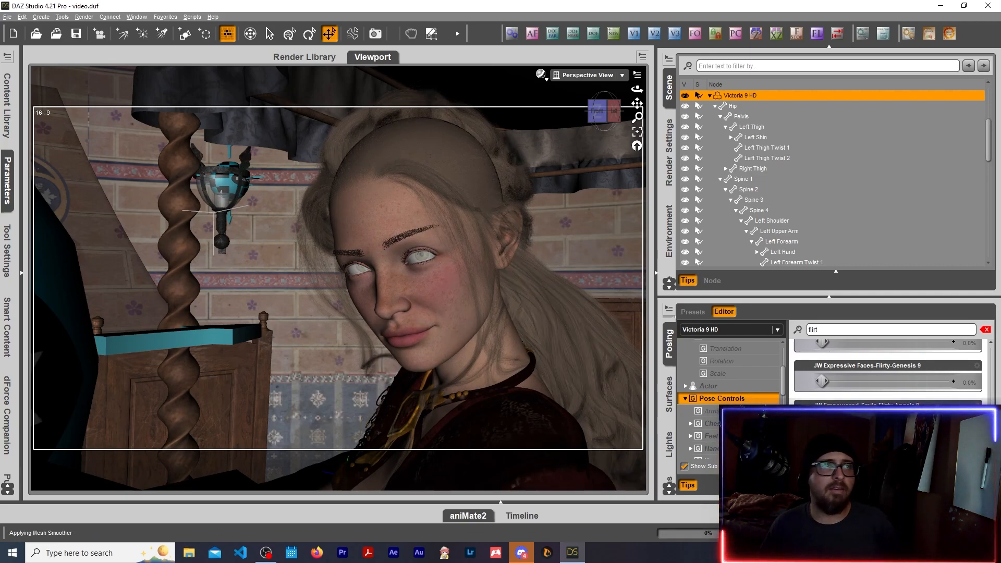
# Step: Look through Camera (65mm) 1 and apply Look at Camera II to the figure's eyes at 100%, with head movement at 0%
pyautogui.click(586, 75)
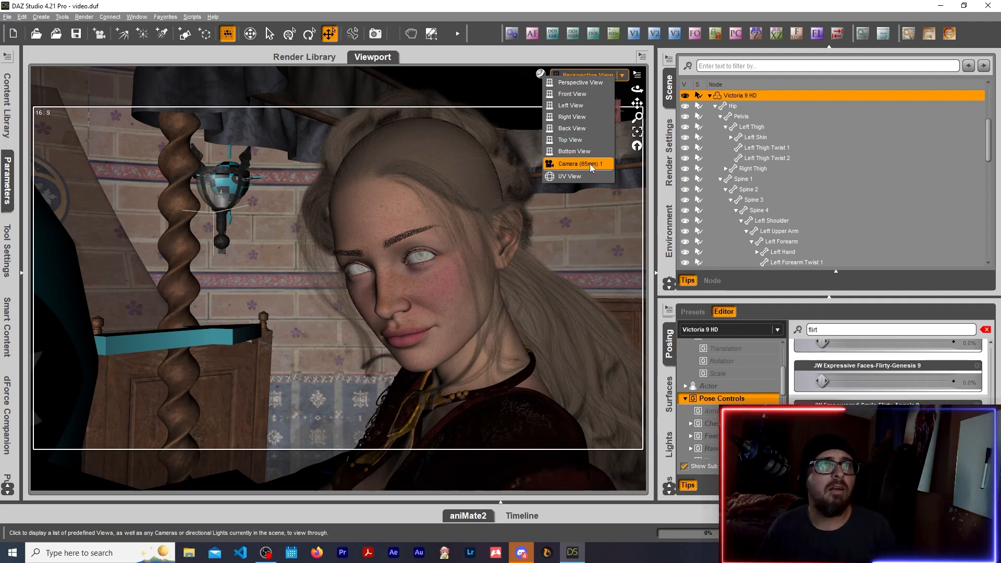
pyautogui.click(605, 164)
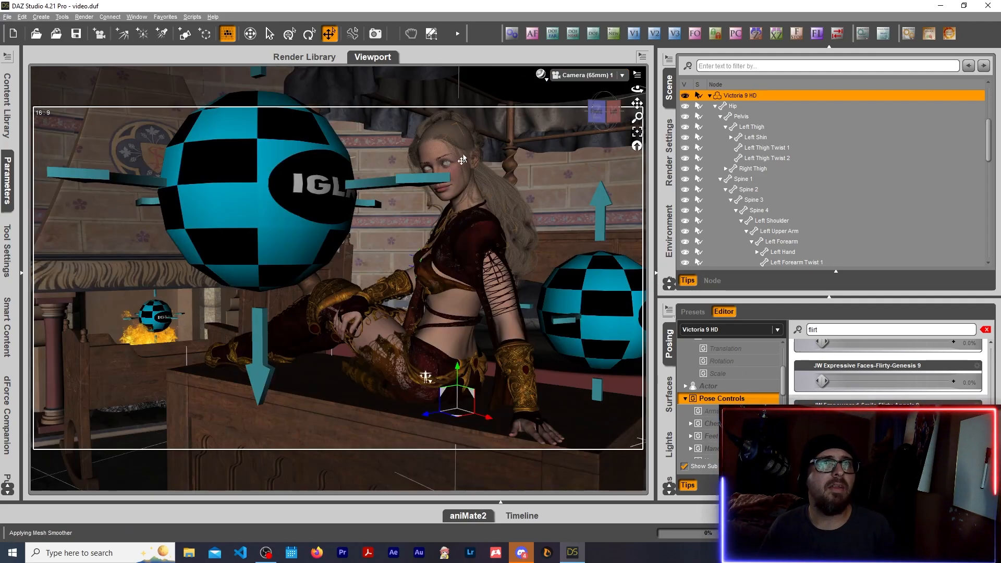
pyautogui.click(192, 17)
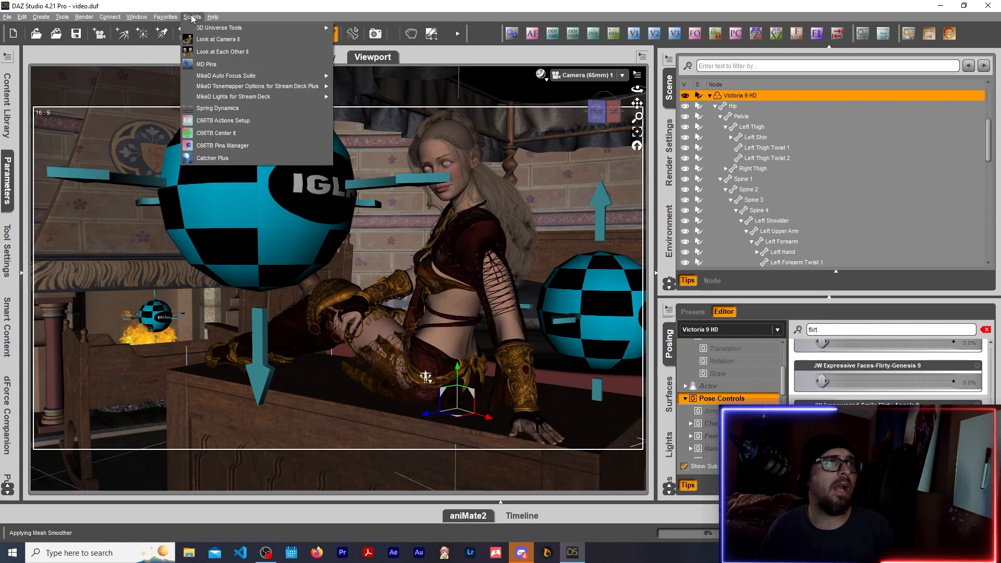
pyautogui.click(227, 40)
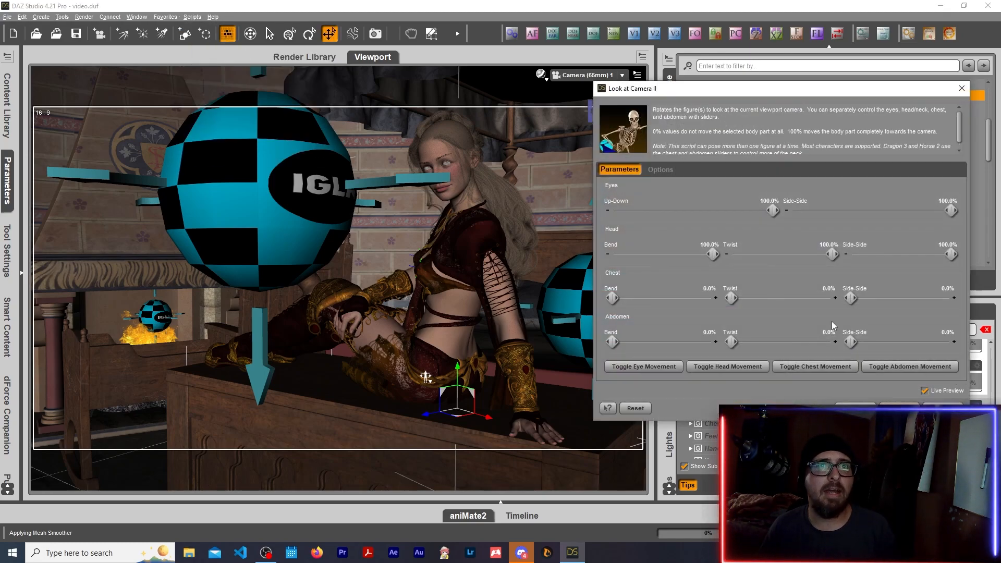
pyautogui.click(730, 368)
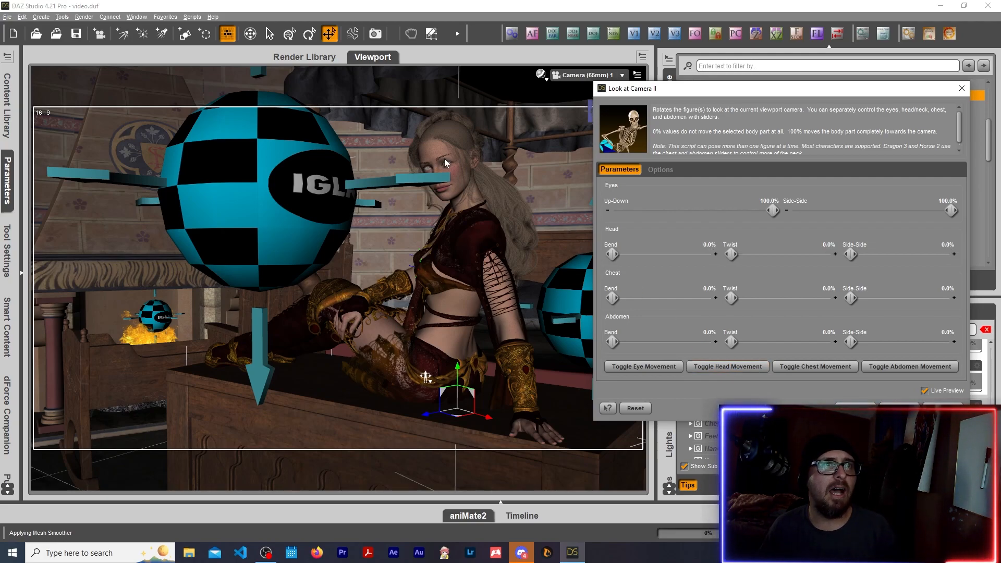
pyautogui.click(899, 409)
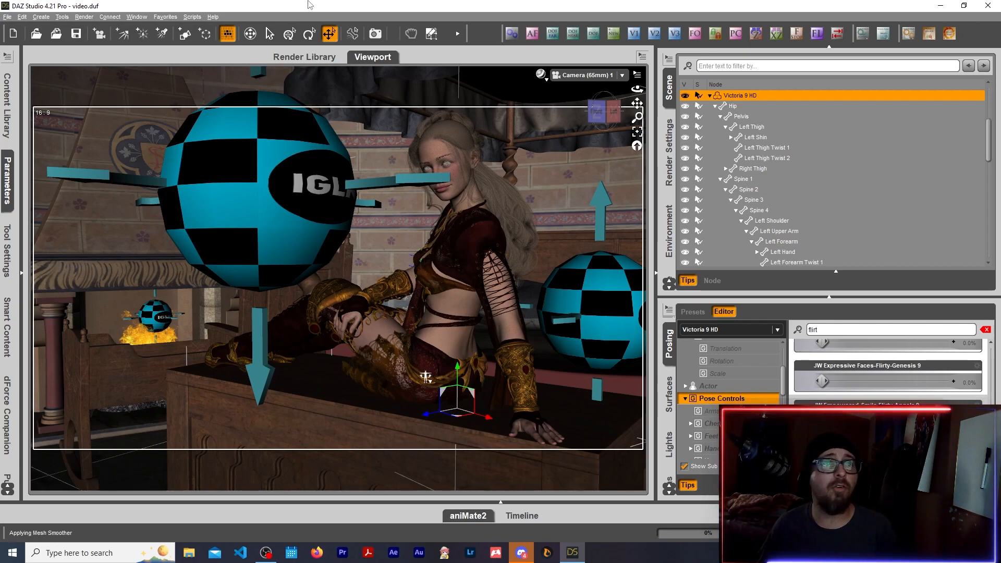
# Step: Inspect the figure's outfit around the hips and thighs from several angles in the Perspective View, and return to Camera (65mm) 1
pyautogui.click(583, 75)
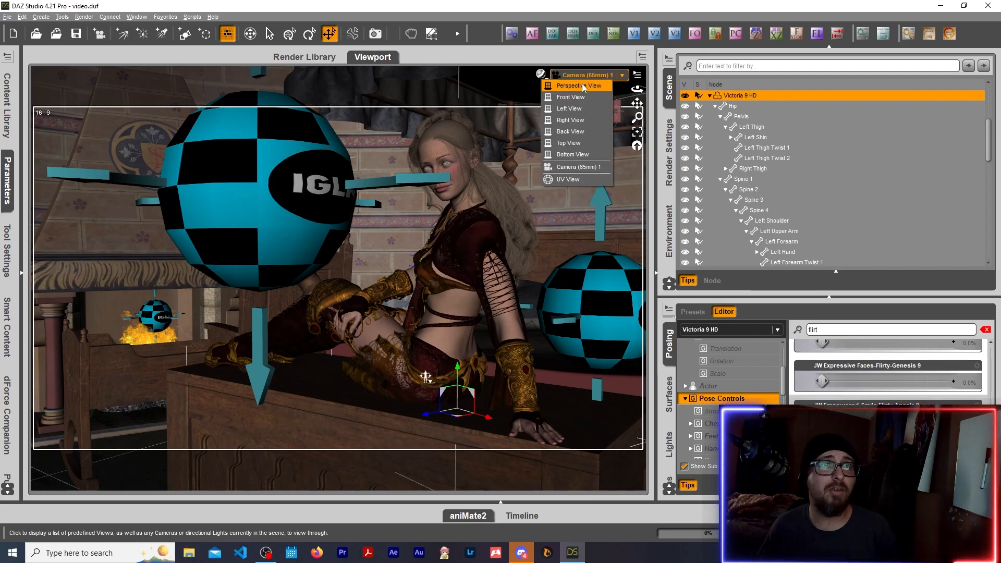
pyautogui.click(588, 118)
pyautogui.moveTo(637, 103); pyautogui.dragTo(710, 274)
pyautogui.scroll(-6, 432, 295)
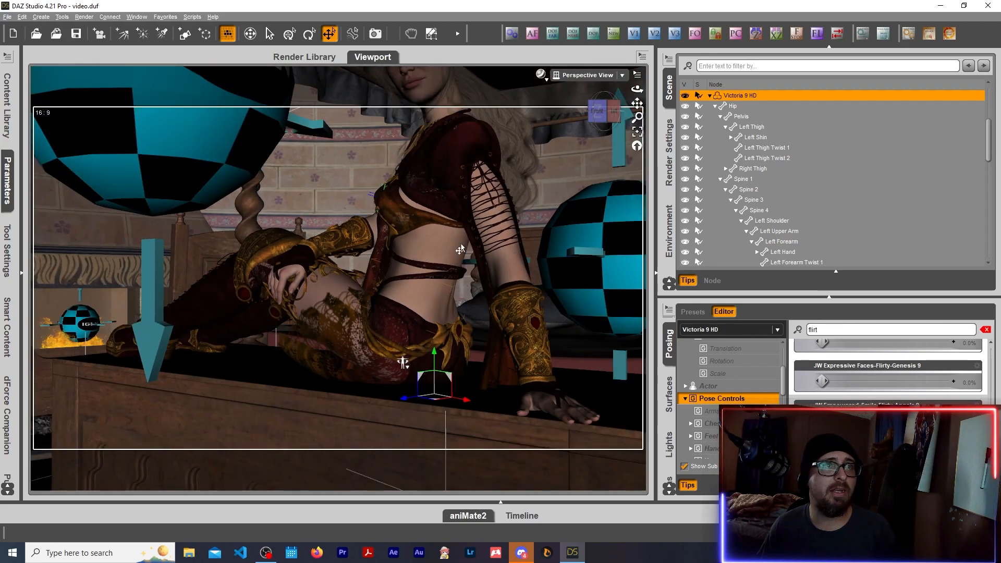
pyautogui.scroll(5, 461, 243)
pyautogui.moveTo(612, 118); pyautogui.dragTo(210, 265)
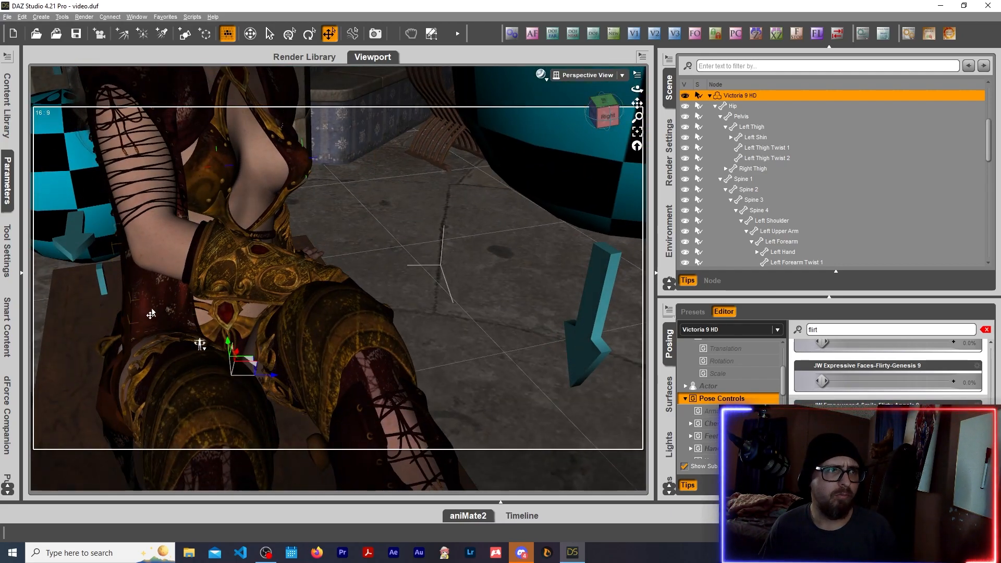
pyautogui.moveTo(603, 118)
pyautogui.mouseDown()
pyautogui.moveTo(571, 119)
pyautogui.moveTo(603, 116)
pyautogui.mouseUp()
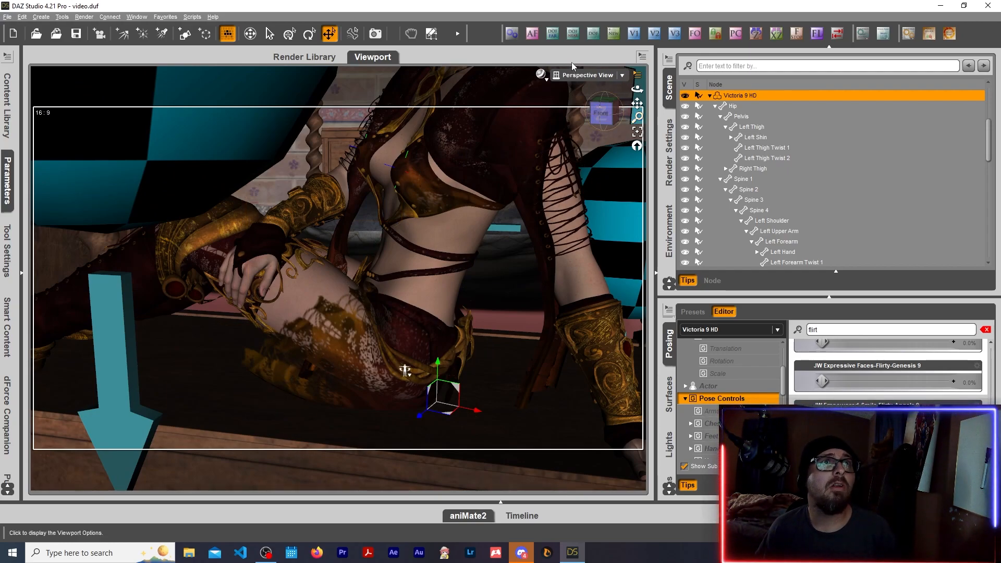
pyautogui.click(584, 75)
pyautogui.click(568, 162)
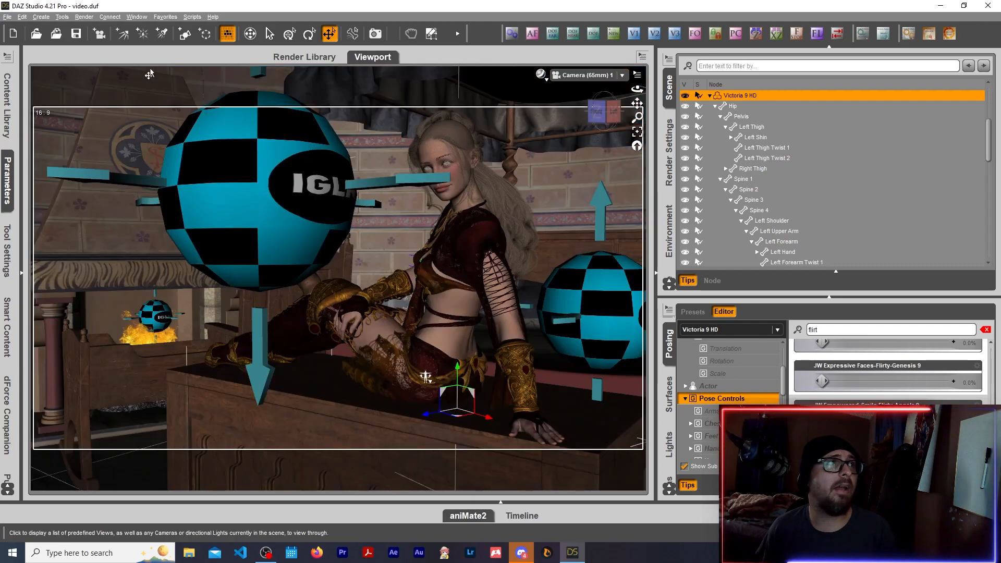
# Step: Save the scene and configure dForce Companion to simulate only ISDress, excluding ISJacket, with Simulate from memorized pose disabled
pyautogui.click(75, 37)
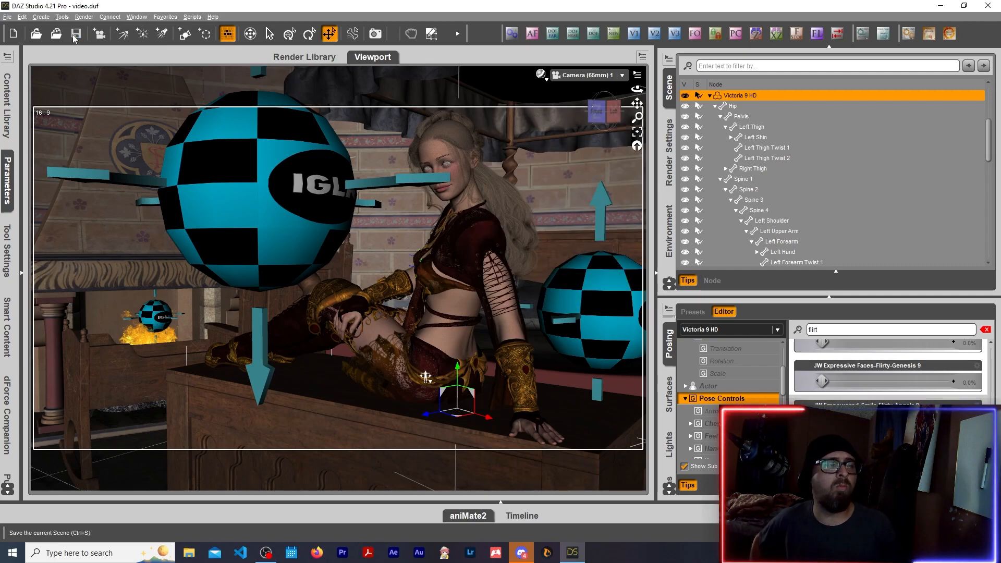
pyautogui.click(7, 400)
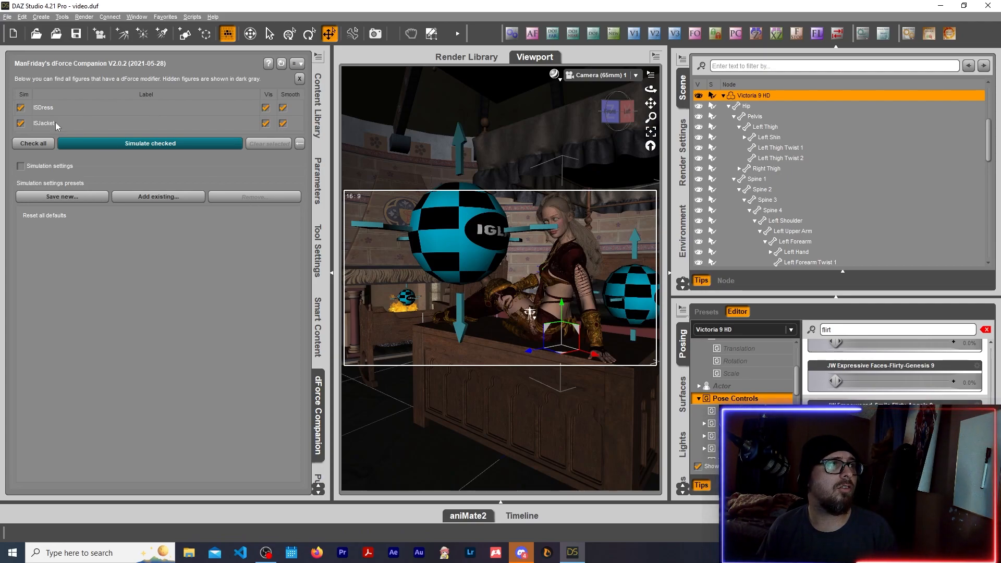
pyautogui.click(21, 123)
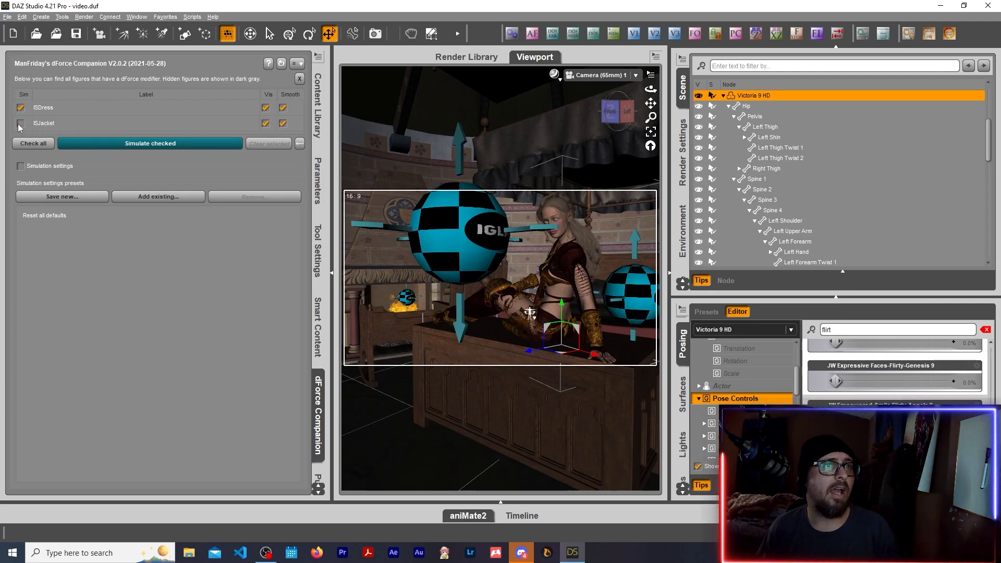
pyautogui.click(52, 108)
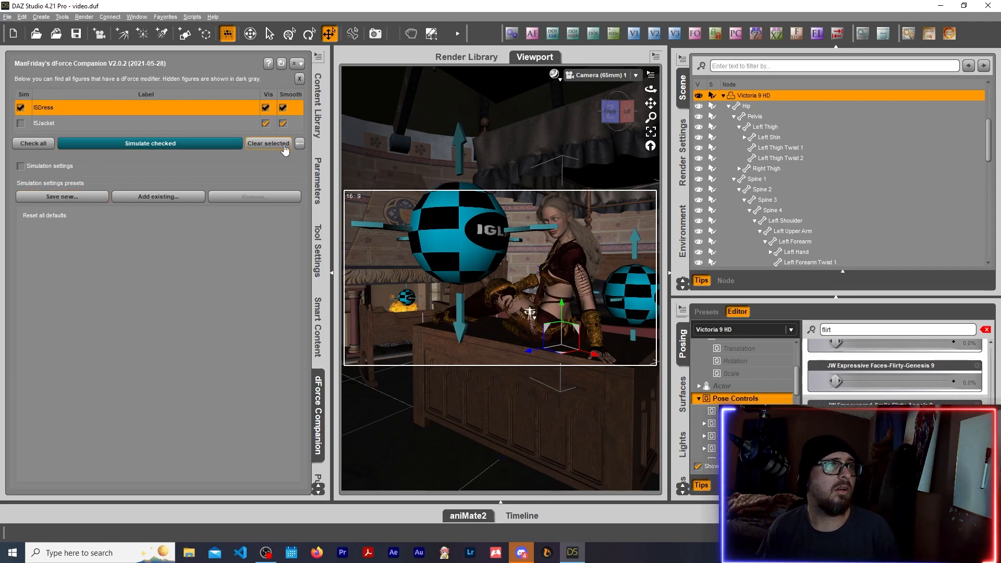
pyautogui.click(20, 167)
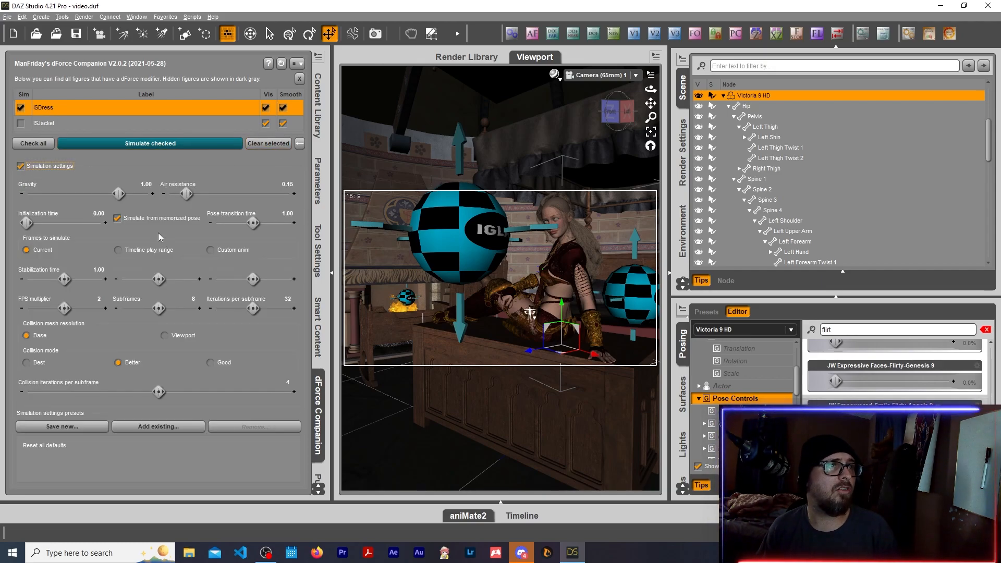
pyautogui.click(117, 218)
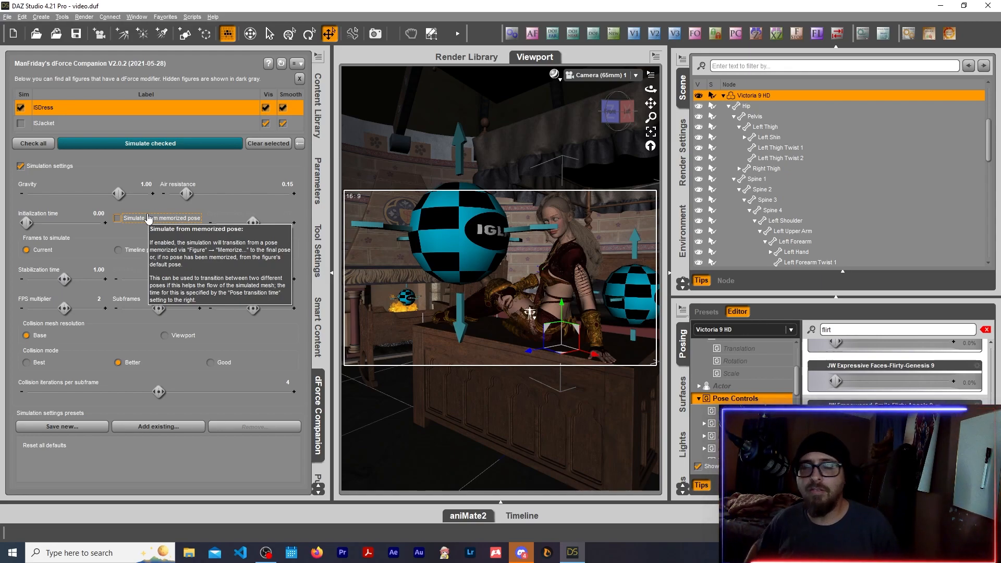
# Step: Run the dForce simulation on ISDress, stop it partway through stabilization, and save the scene
pyautogui.click(146, 147)
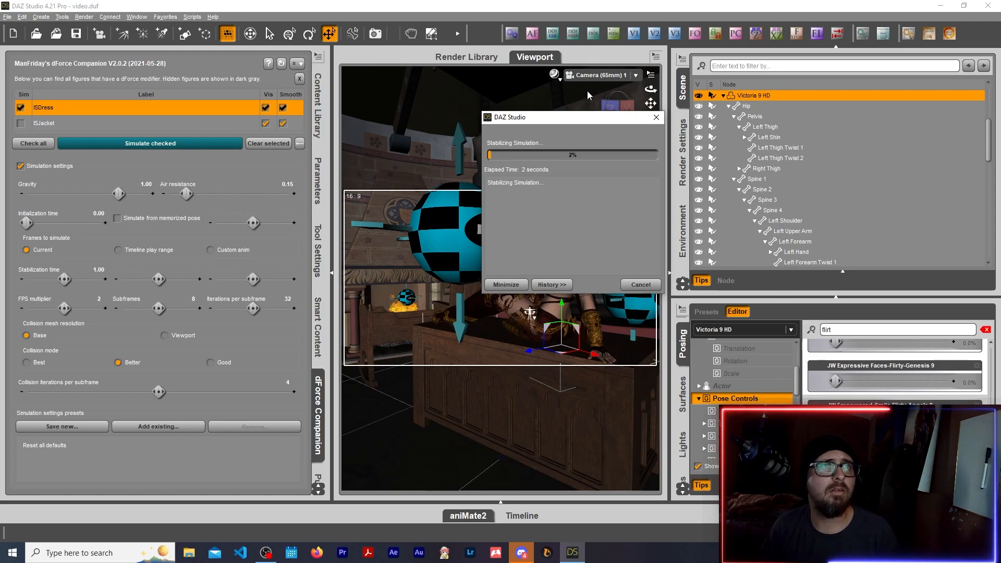
pyautogui.moveTo(582, 120); pyautogui.dragTo(424, 89)
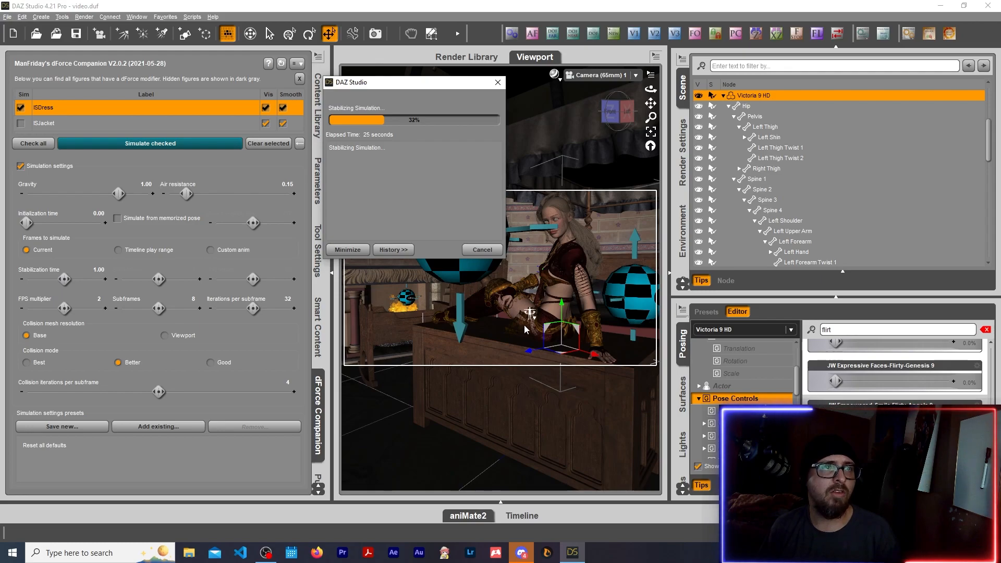
pyautogui.click(481, 249)
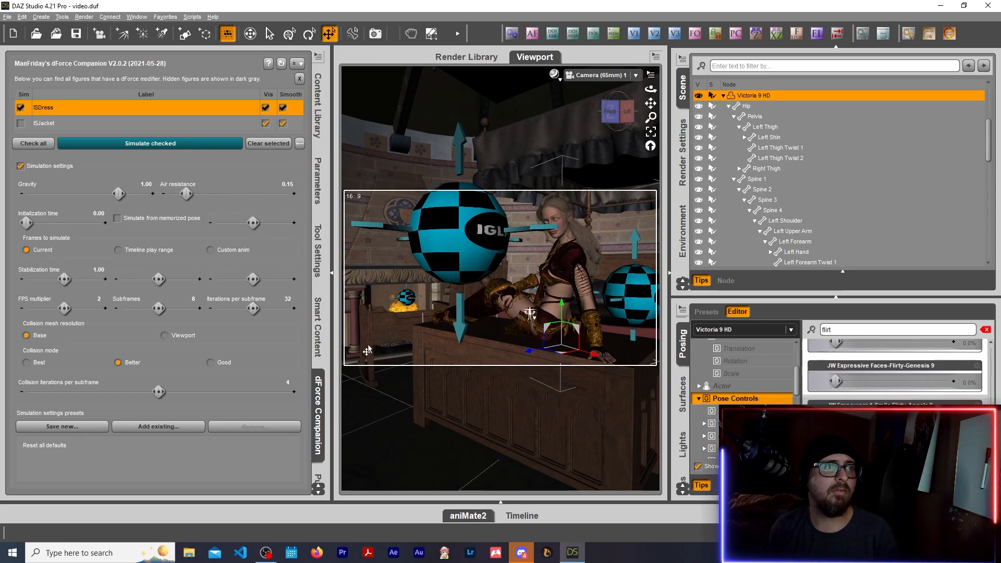
pyautogui.click(331, 272)
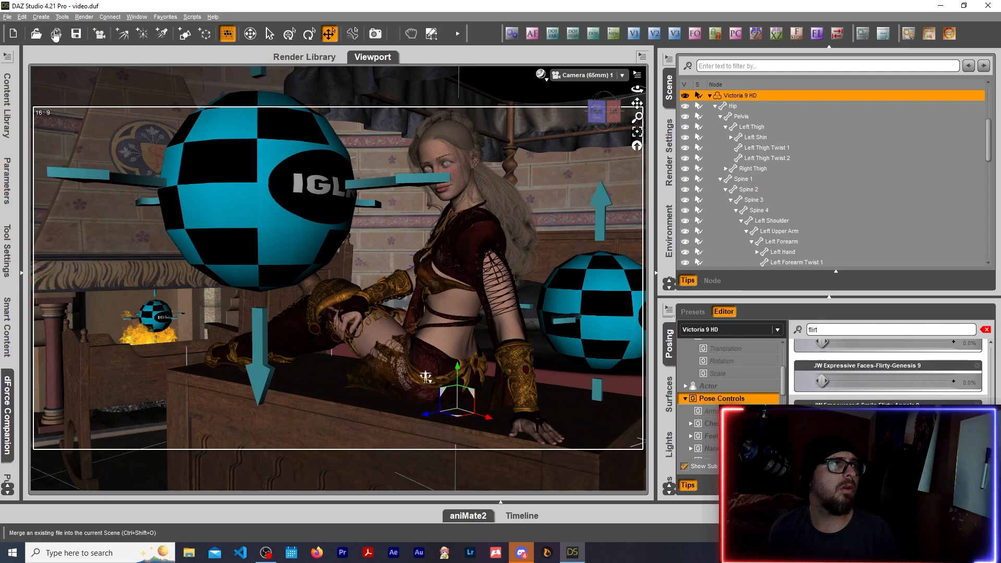
pyautogui.click(76, 35)
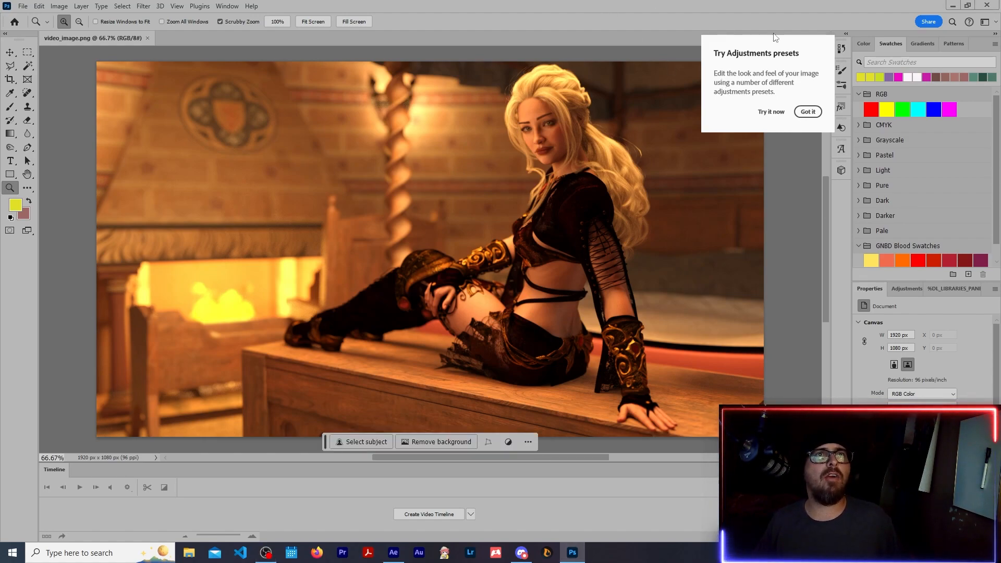
# Step: Examine the grain on the figure's face in the rendered video_image.png in Photoshop at 200% zoom, and fit the image on screen
pyautogui.click(573, 102)
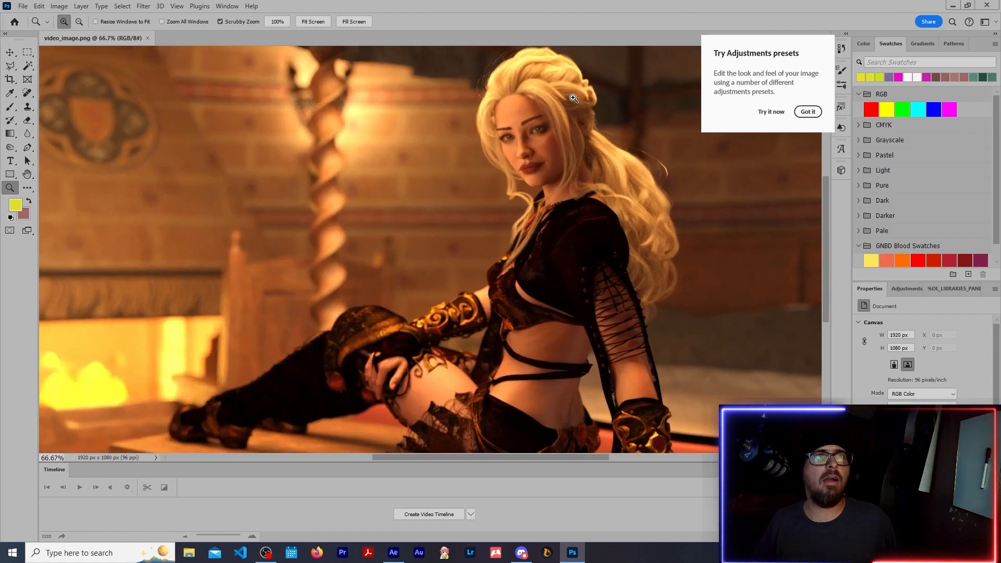
pyautogui.click(574, 102)
pyautogui.scroll(1, 476, 119)
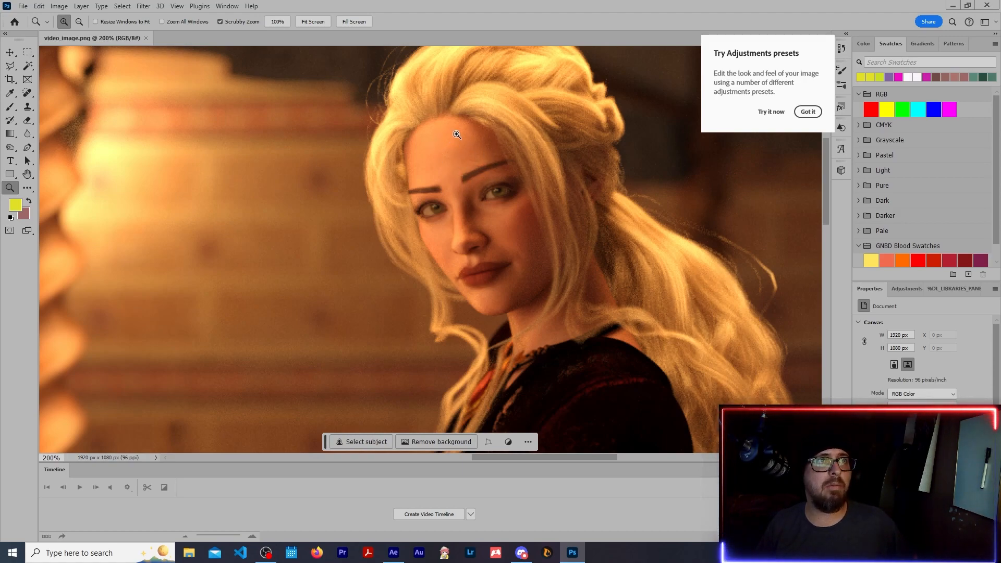
pyautogui.rightClick(475, 171)
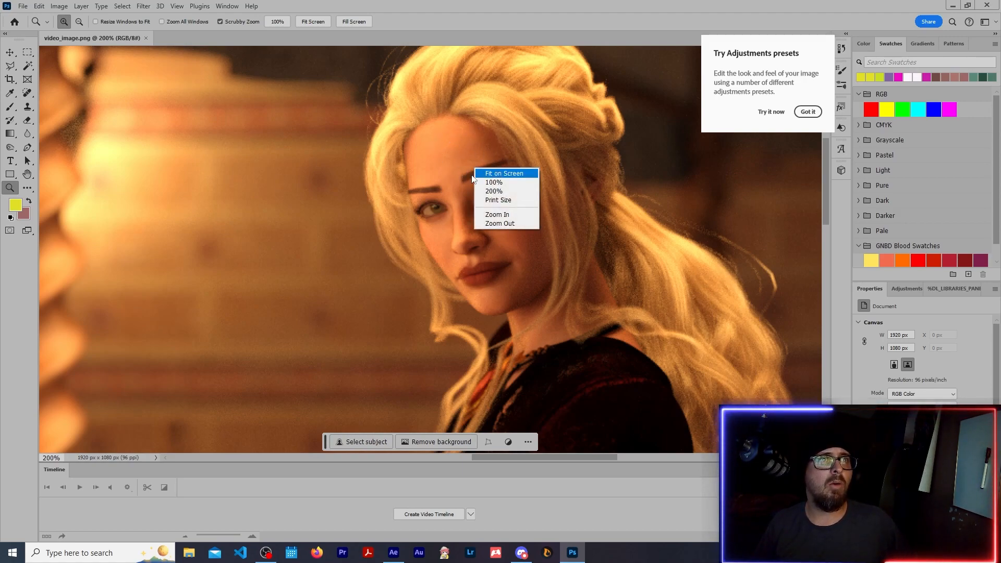
pyautogui.click(433, 3)
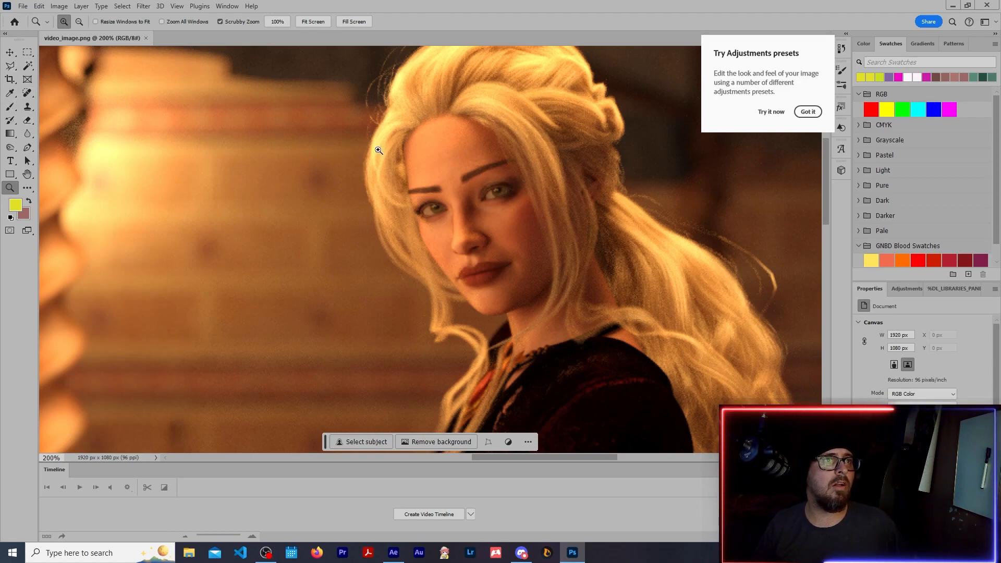
pyautogui.rightClick(368, 159)
pyautogui.click(389, 165)
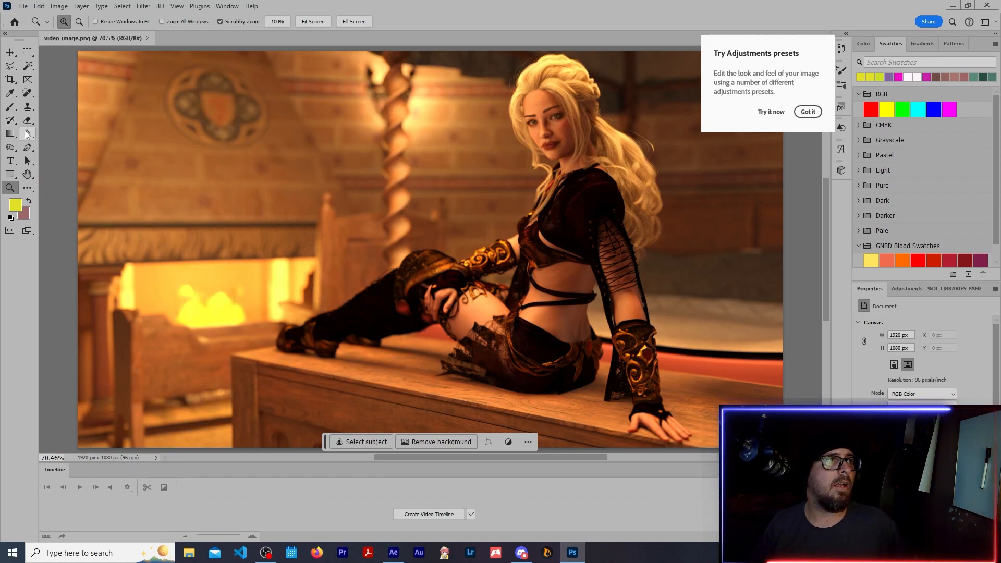
# Step: Blur the twisted column and adjacent wall behind the figure with the Blur tool at 100% strength
pyautogui.click(27, 134)
pyautogui.moveTo(387, 127)
pyautogui.mouseDown()
pyautogui.moveTo(393, 139)
pyautogui.moveTo(367, 126)
pyautogui.mouseUp()
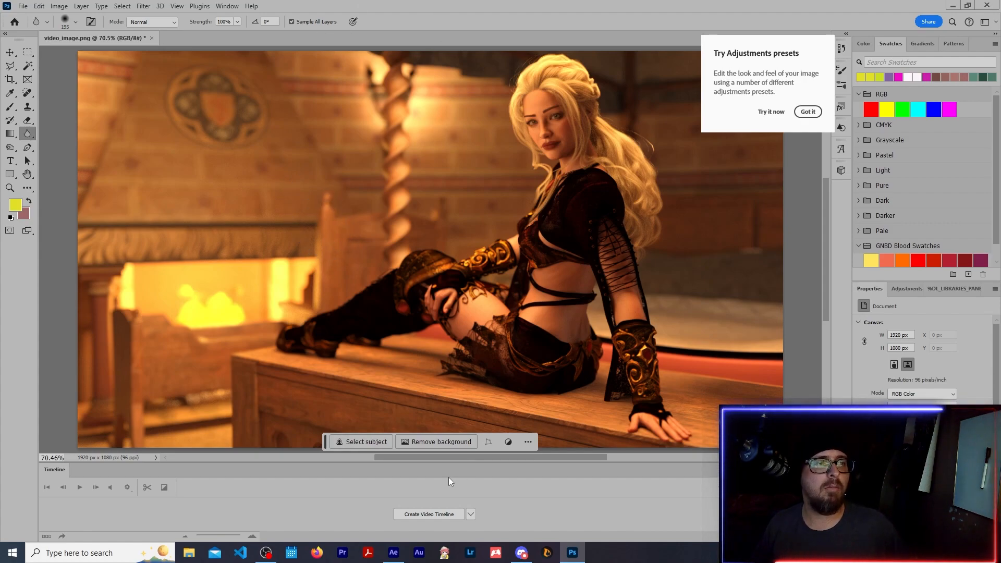
# Step: Switch to After Effects to work on the imported video_image.png render
pyautogui.moveTo(391, 556)
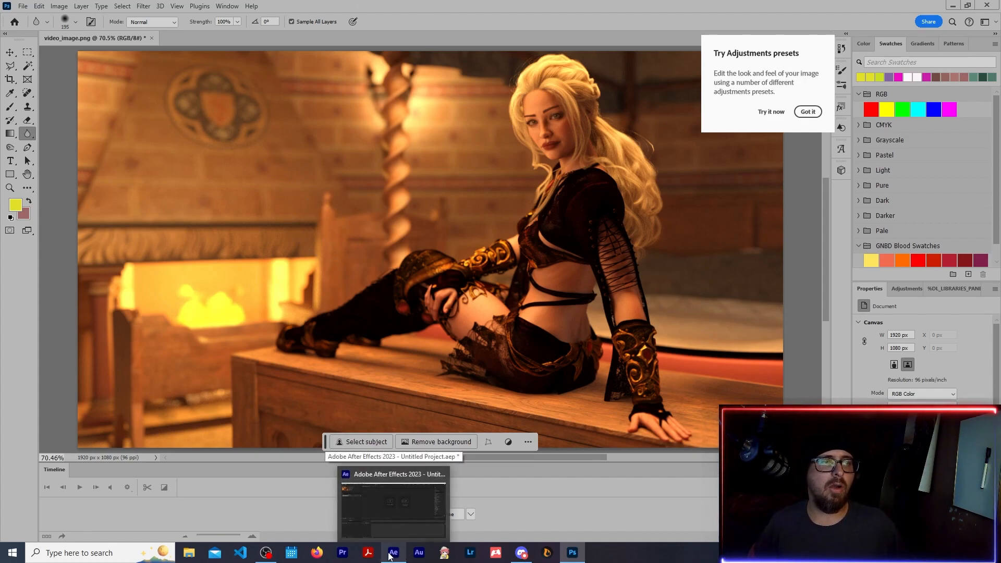
pyautogui.click(390, 556)
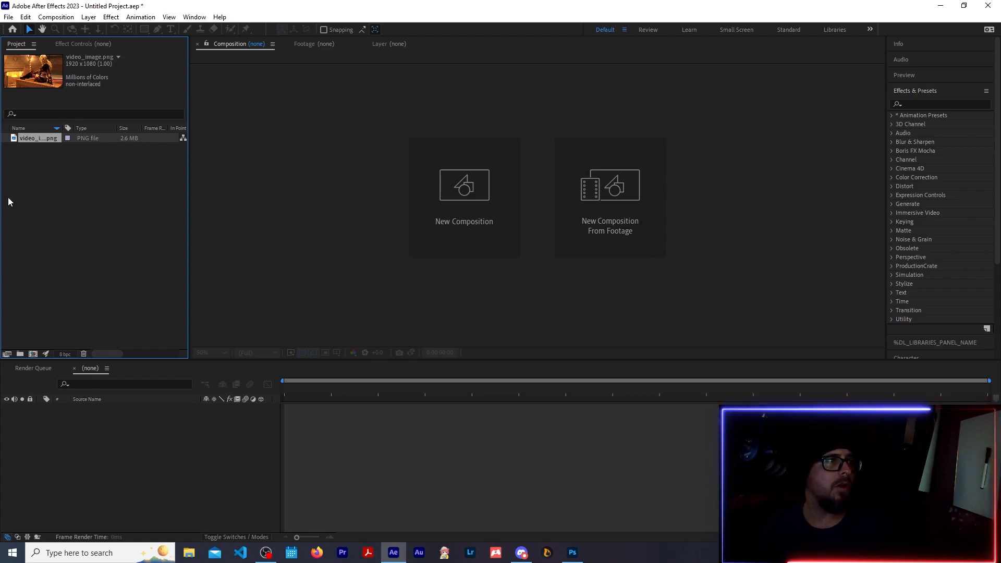
# Step: Create a composition from video_image.png, search the effects for "light", and apply CC Light Rays to the image layer
pyautogui.moveTo(28, 139); pyautogui.dragTo(120, 404)
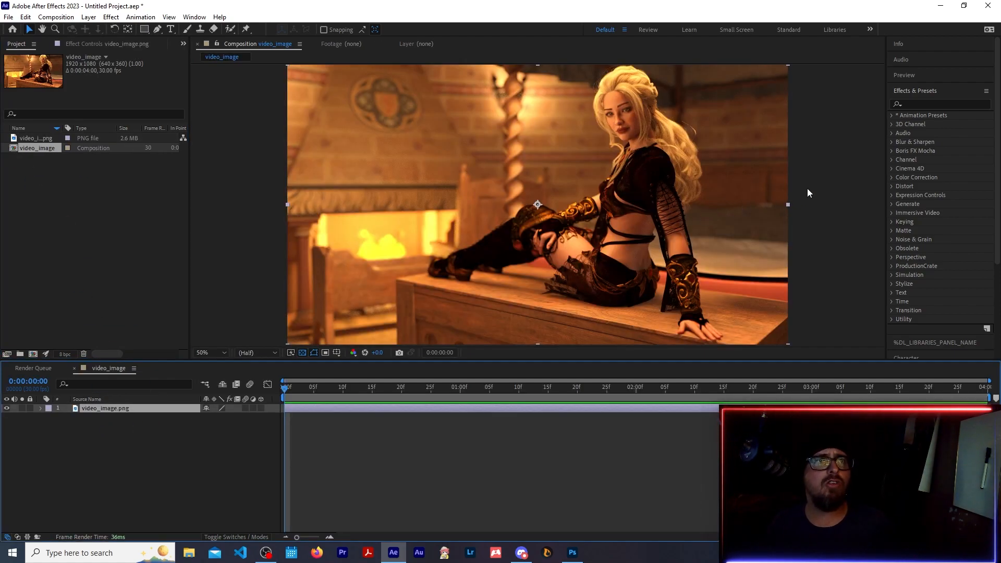
pyautogui.click(930, 106)
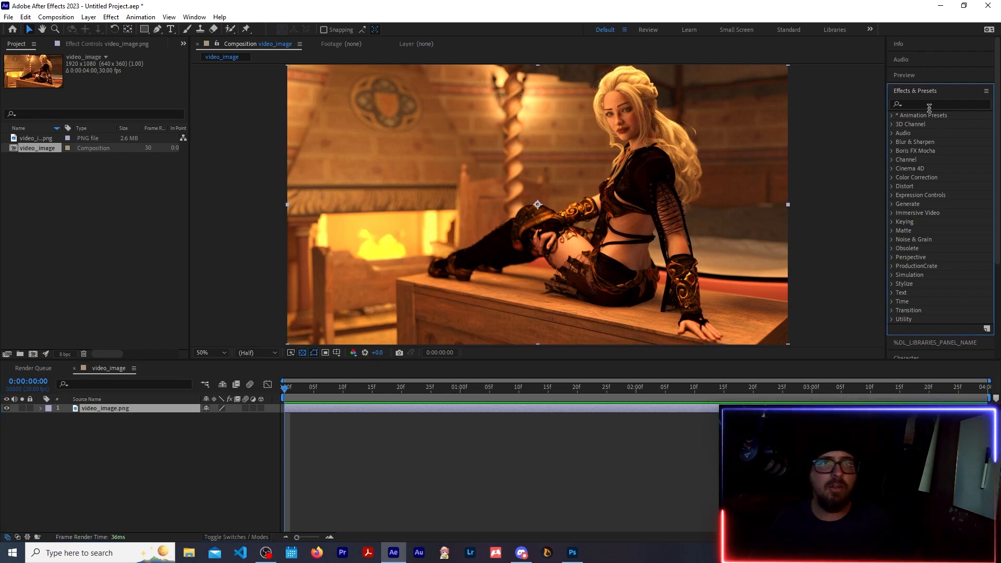
pyautogui.press('g')
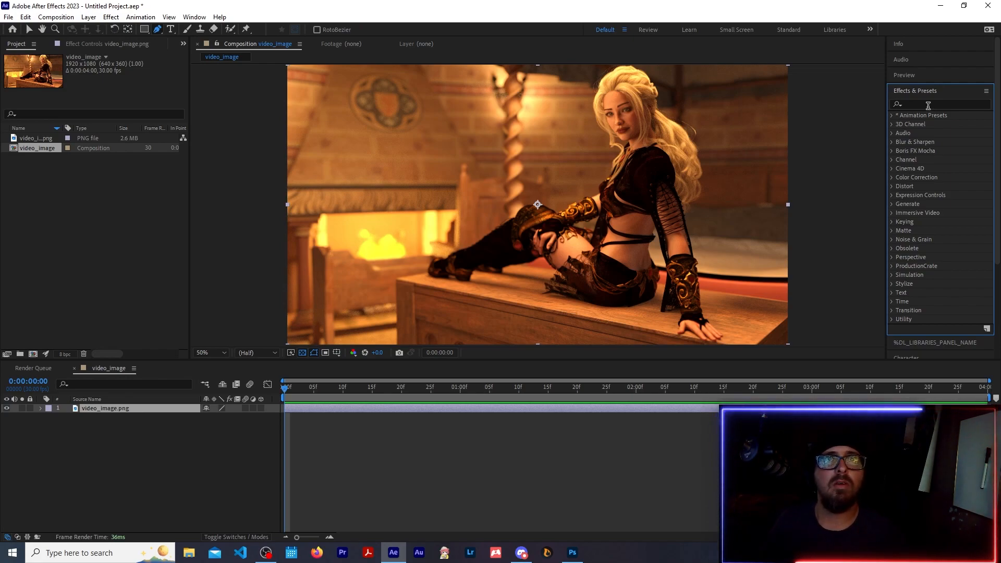
pyautogui.click(928, 106)
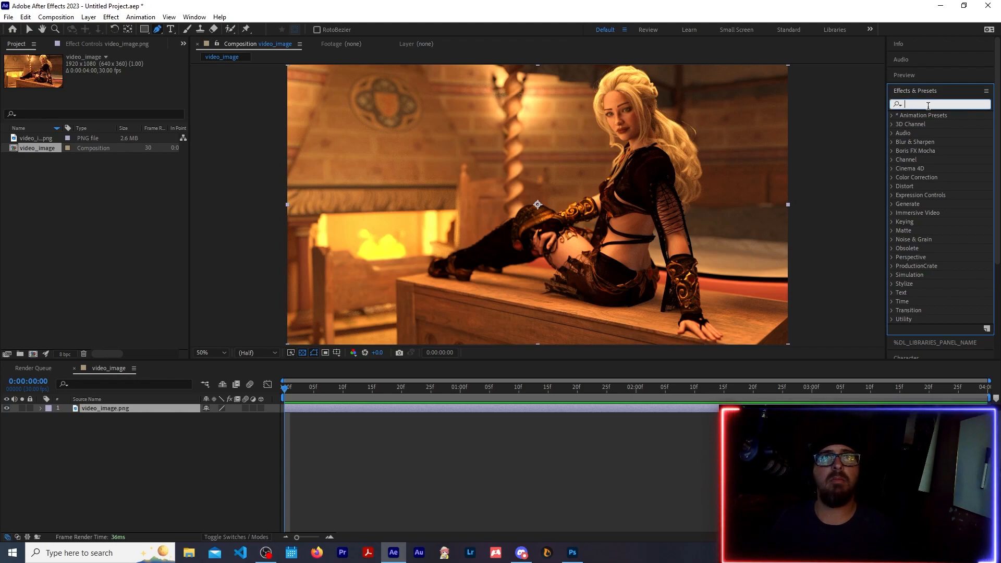
pyautogui.write('light')
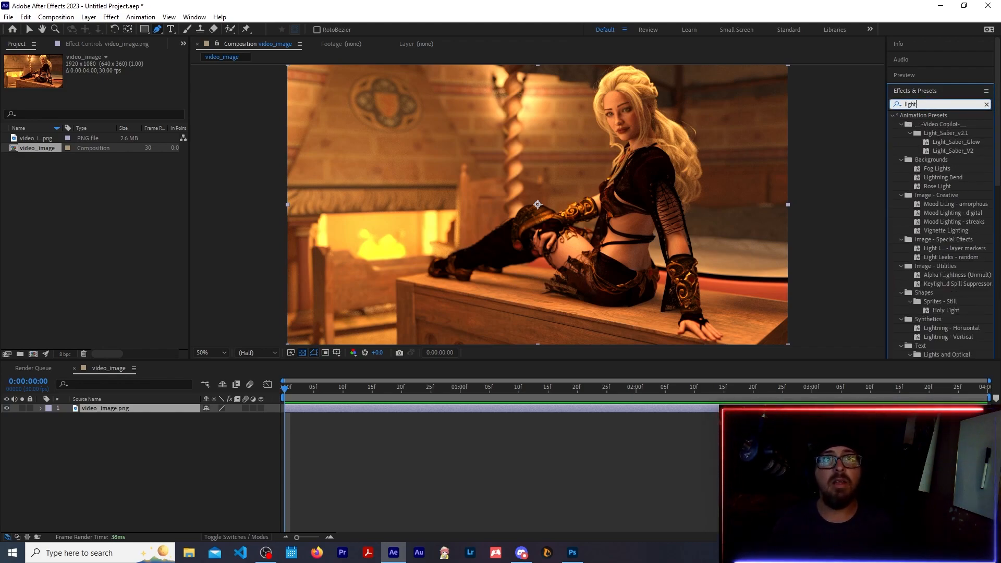
pyautogui.scroll(-5, 948, 245)
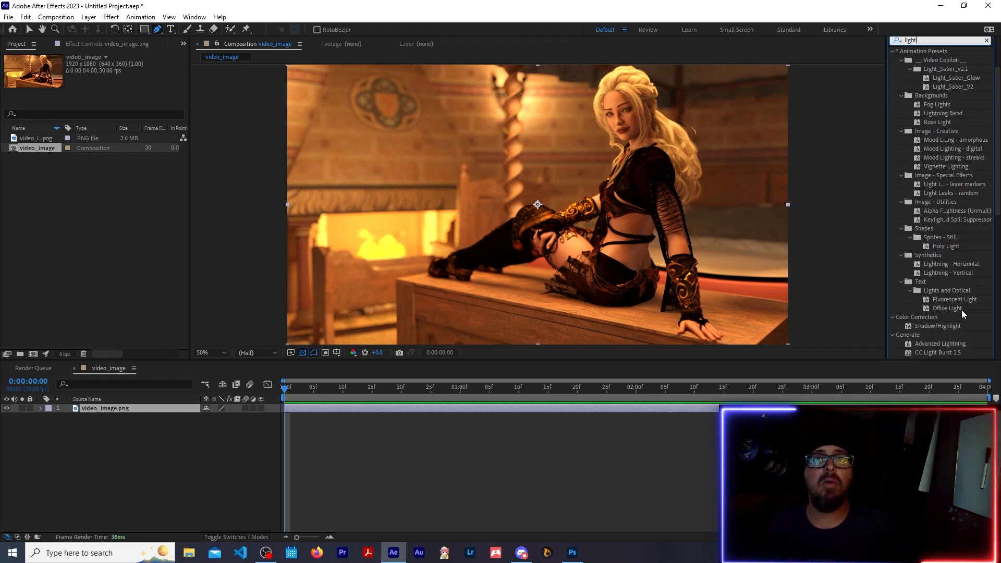
pyautogui.click(943, 265)
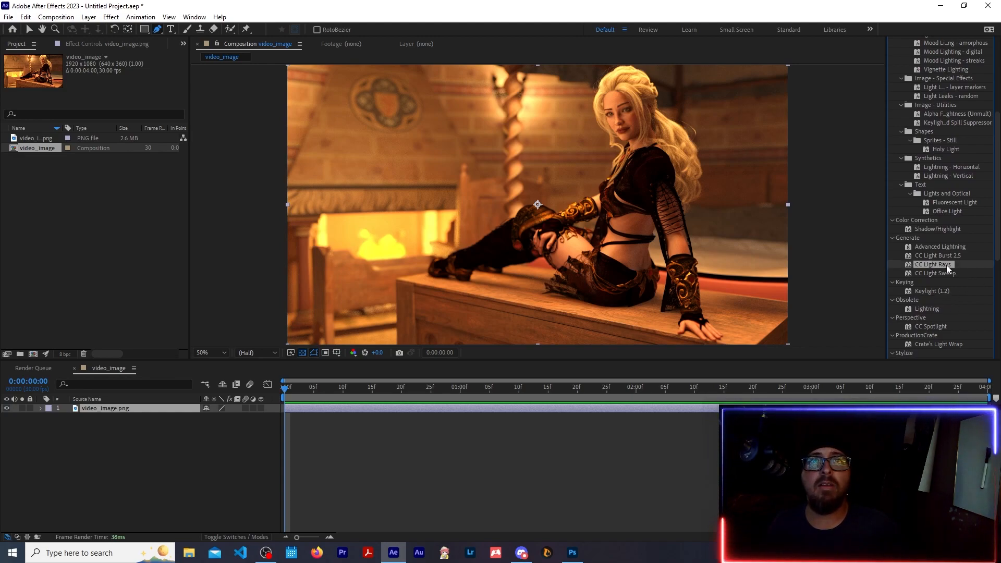
pyautogui.moveTo(943, 265); pyautogui.dragTo(448, 233)
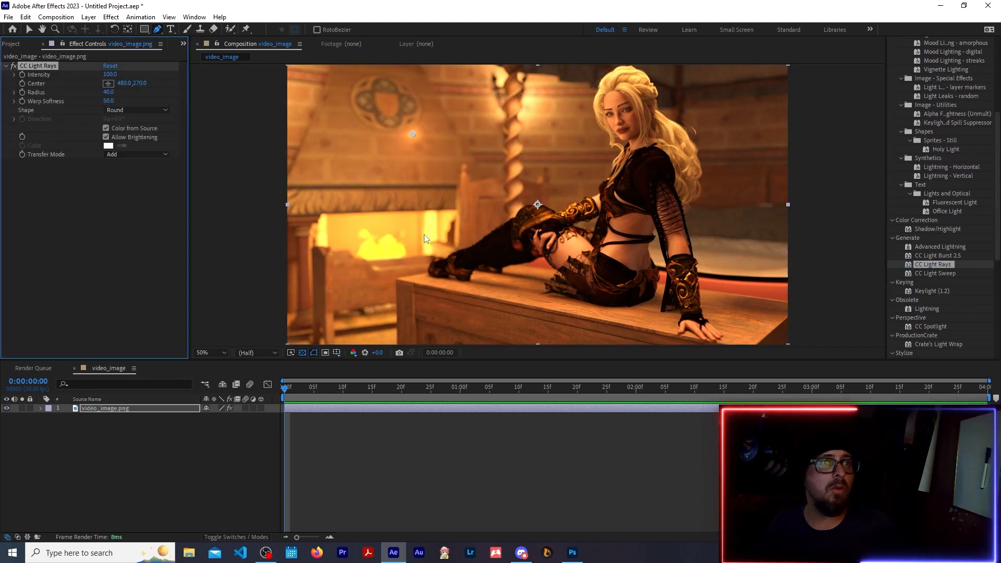
# Step: Try centering the light rays on the fireplace flames at about 356, 716, and compare the image with and without them
pyautogui.moveTo(411, 136); pyautogui.dragTo(377, 253)
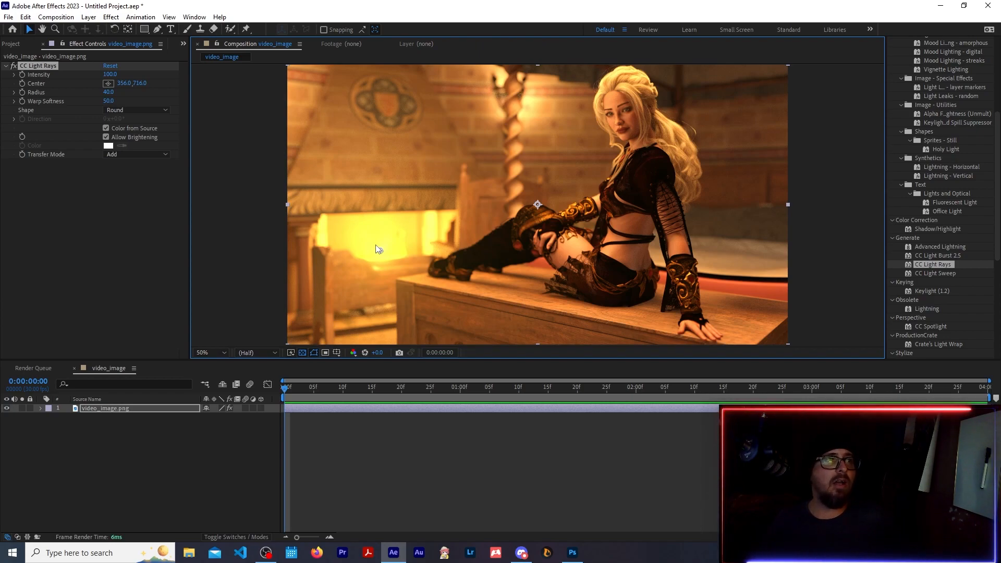
pyautogui.click(14, 66)
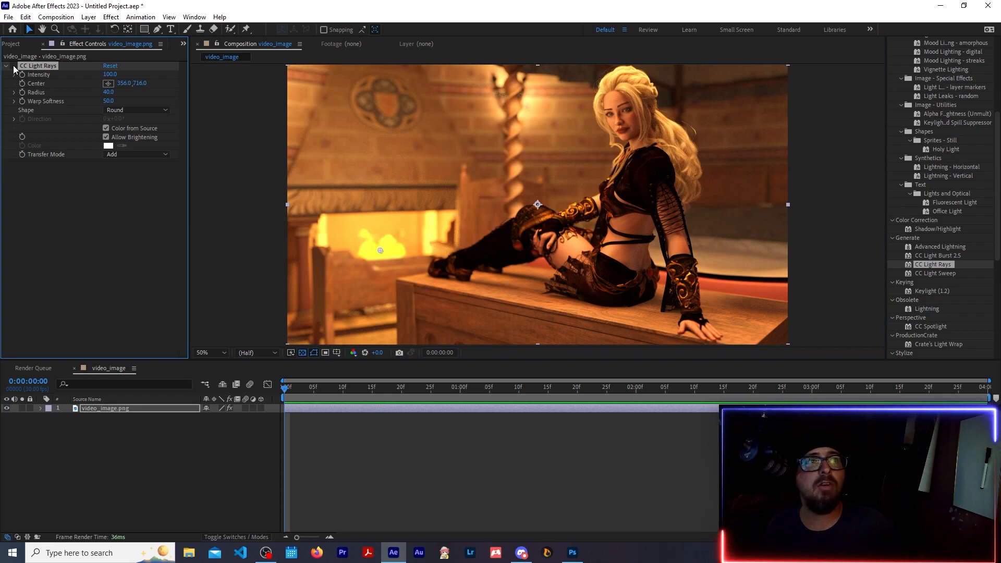
pyautogui.click(14, 66)
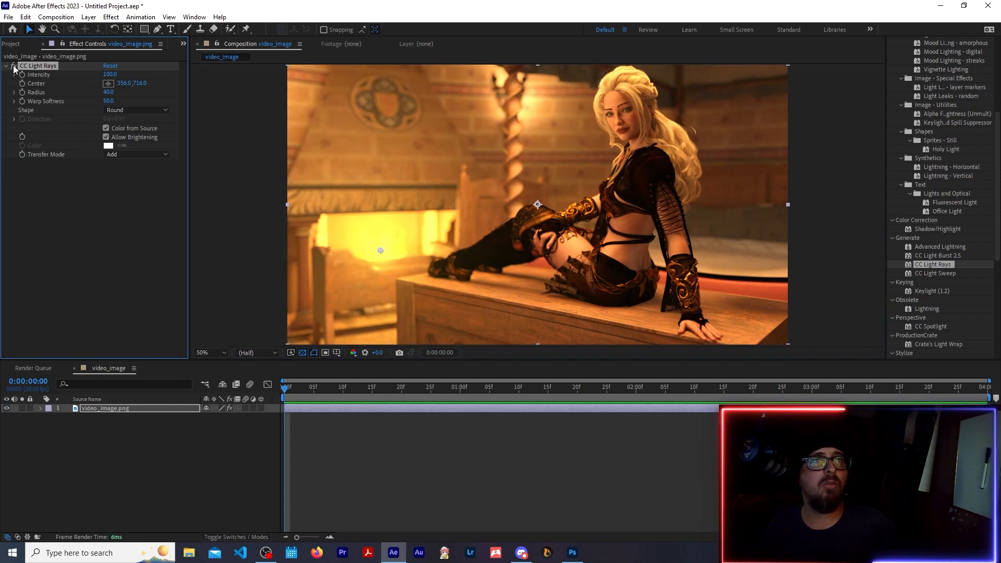
pyautogui.click(13, 65)
pyautogui.click(14, 66)
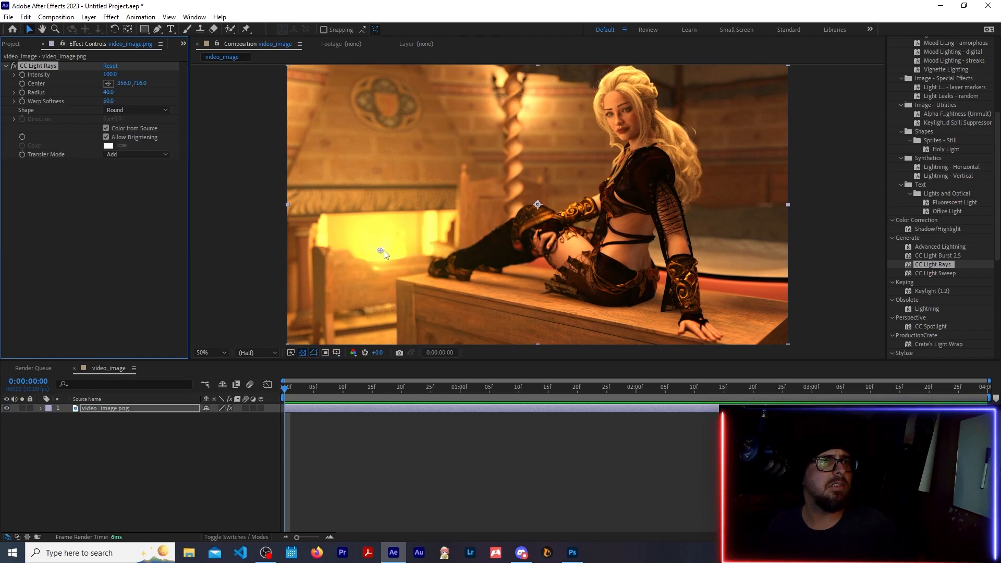
# Step: Move the CC Light Rays center to about 620, 666 between the fireplace and the figure's leg, and compare the effect off and on
pyautogui.moveTo(381, 251); pyautogui.dragTo(450, 237)
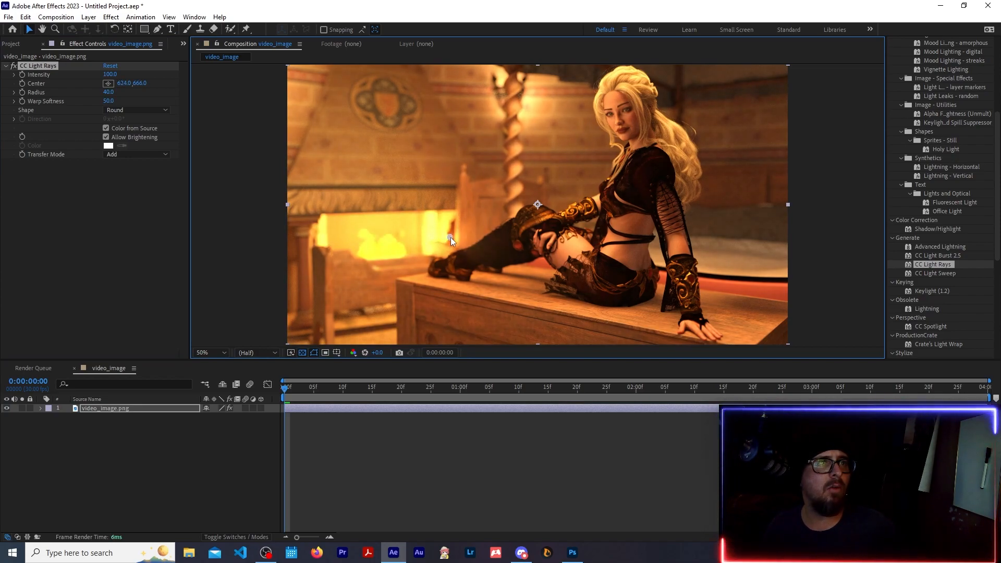
pyautogui.click(14, 66)
pyautogui.click(14, 66)
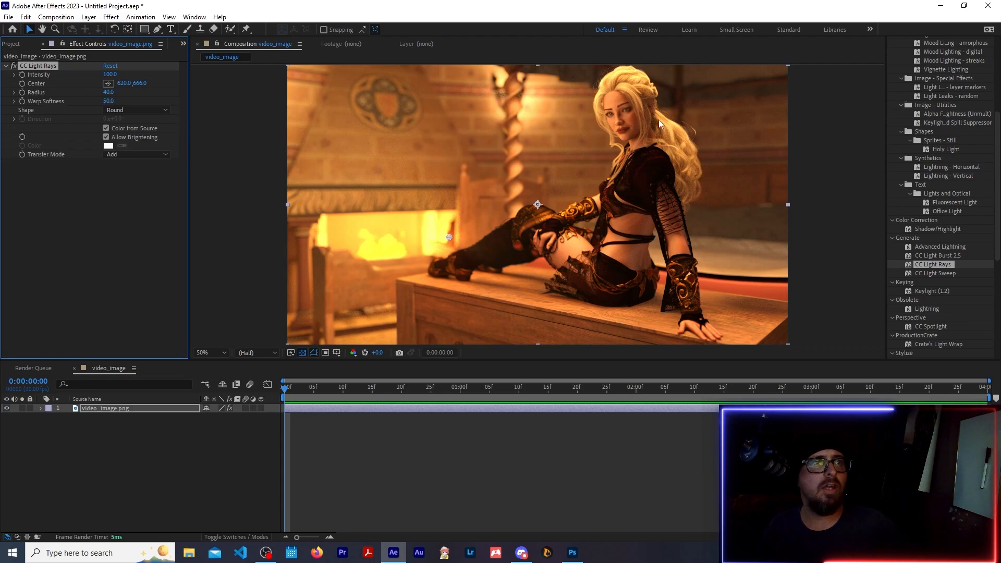
pyautogui.click(14, 67)
pyautogui.click(14, 66)
pyautogui.click(13, 66)
pyautogui.click(14, 66)
pyautogui.click(13, 66)
pyautogui.click(14, 66)
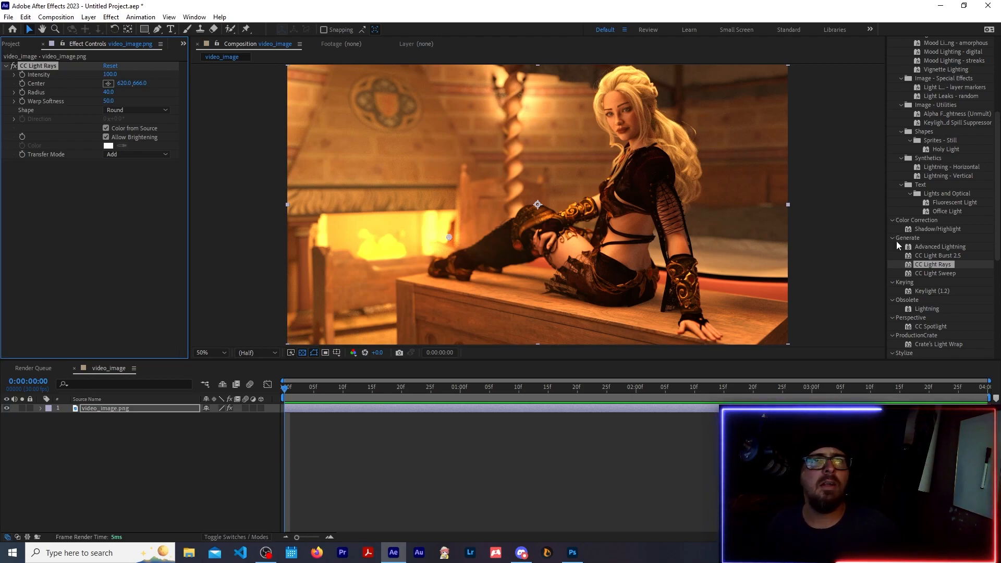
# Step: Apply CC Light Sweep to the image layer, with its center at about 834, 440 and its direction at -122°
pyautogui.moveTo(934, 273); pyautogui.dragTo(511, 129)
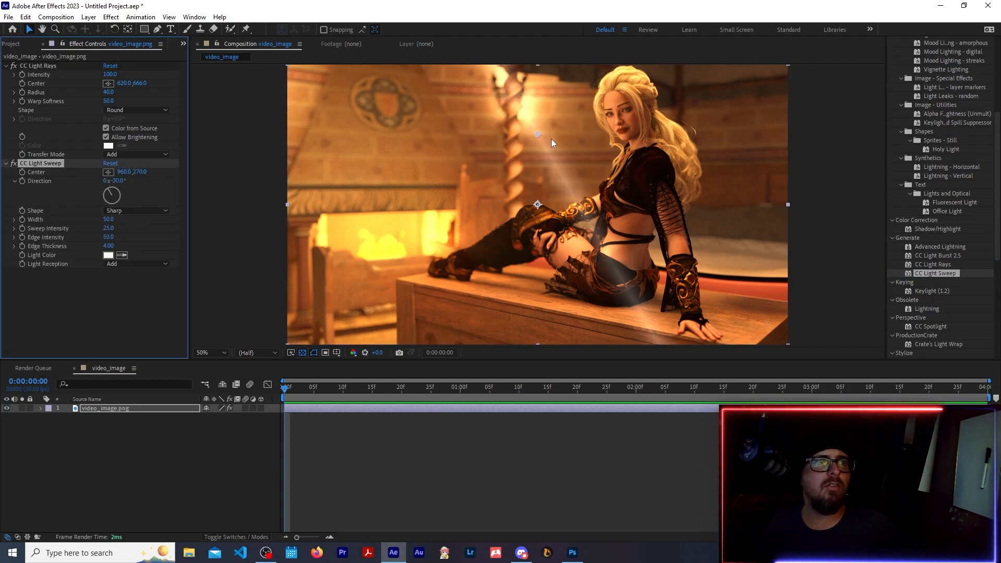
pyautogui.moveTo(110, 190); pyautogui.dragTo(94, 204)
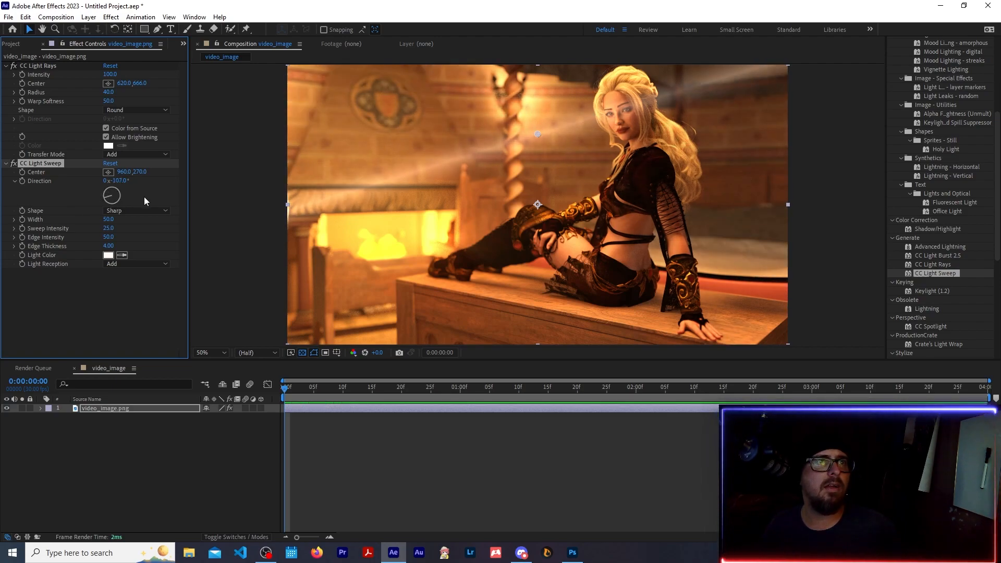
pyautogui.moveTo(539, 135); pyautogui.dragTo(505, 179)
pyautogui.moveTo(101, 205); pyautogui.dragTo(112, 198)
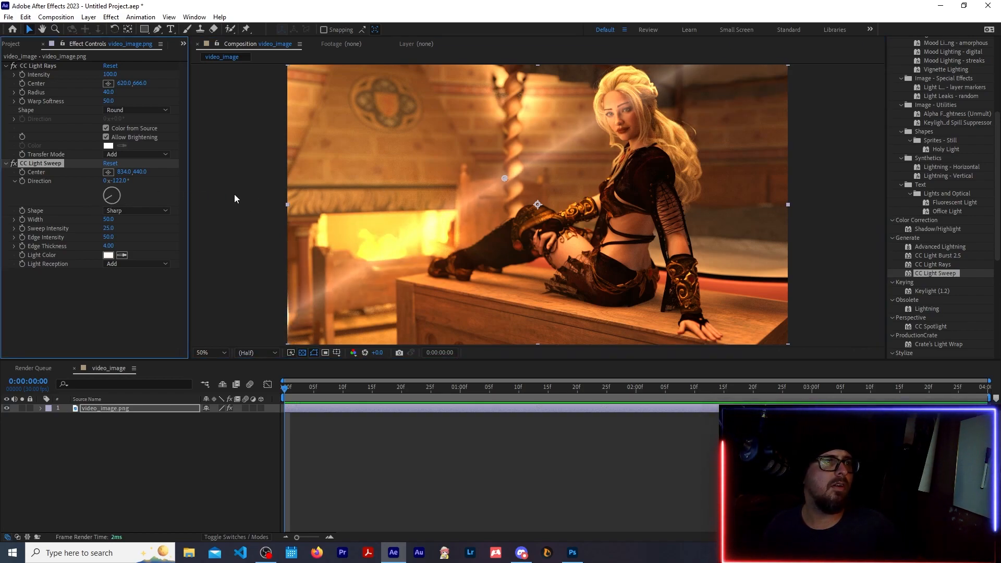
# Step: Set the CC Light Sweep light color to the warm orange C08D34
pyautogui.click(110, 255)
pyautogui.click(139, 263)
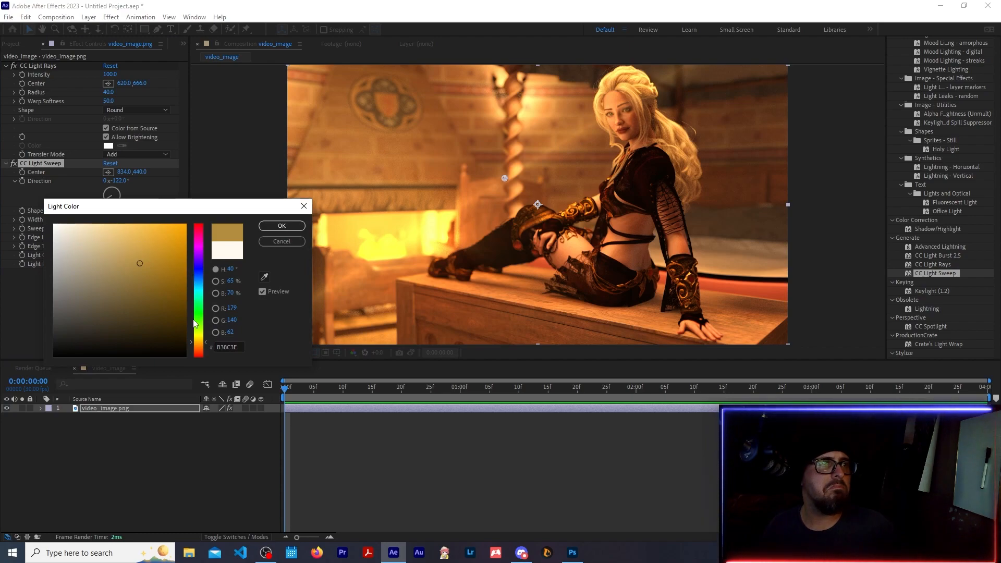
pyautogui.click(201, 344)
pyautogui.click(150, 256)
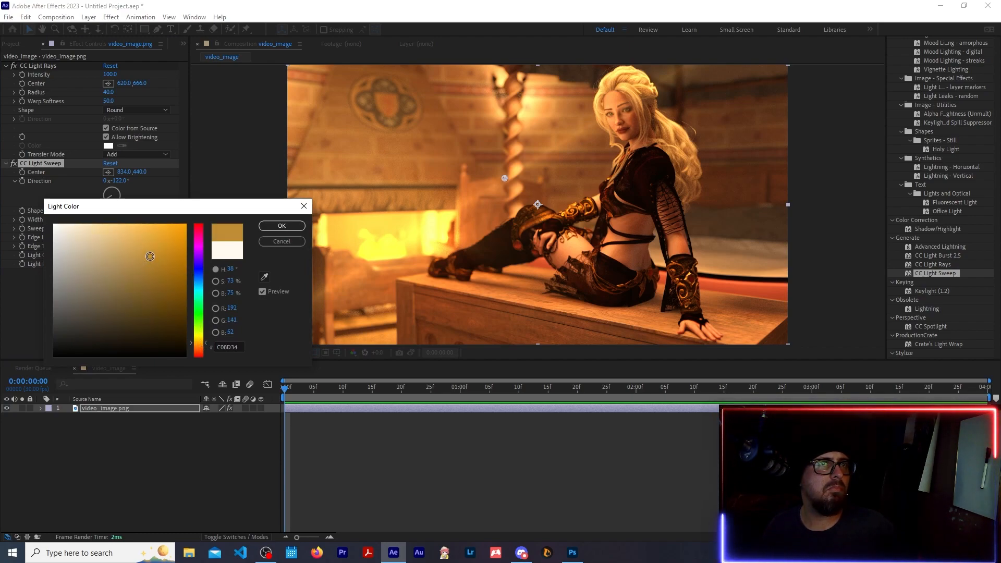
pyautogui.click(282, 226)
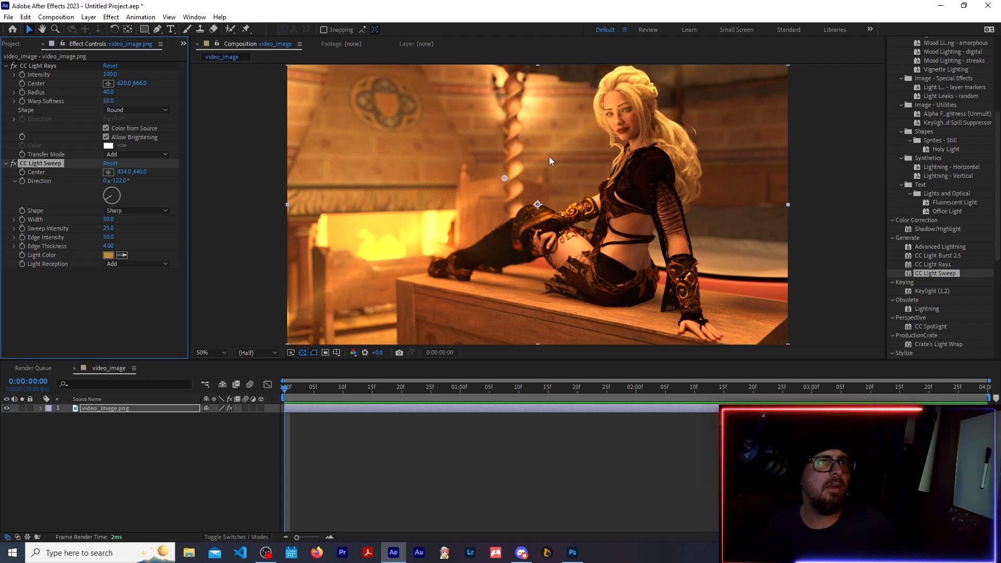
# Step: Move the light sweep's center into the fireplace at about 312, 628 and set its direction to -113°
pyautogui.moveTo(110, 199); pyautogui.dragTo(111, 200)
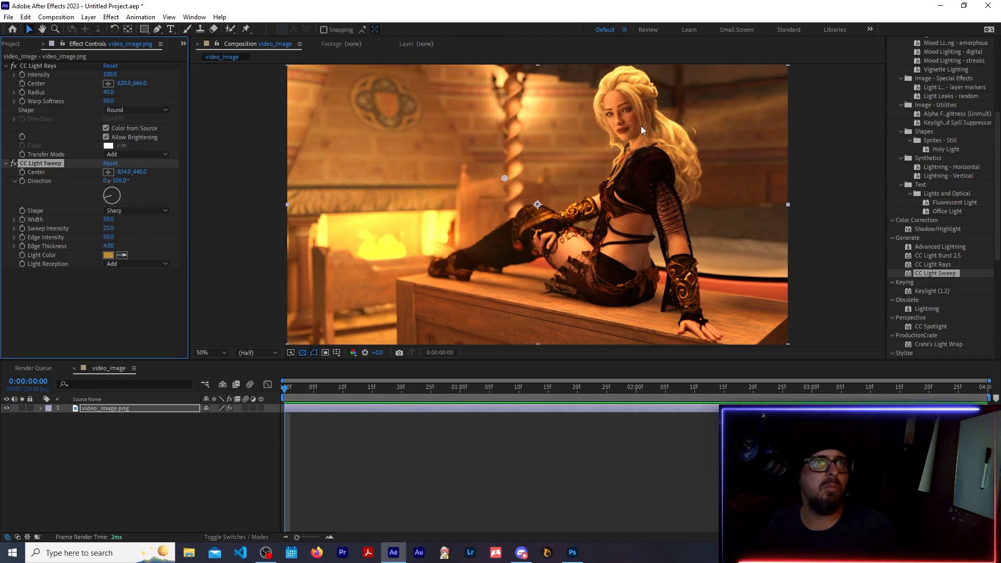
pyautogui.moveTo(505, 179); pyautogui.dragTo(360, 236)
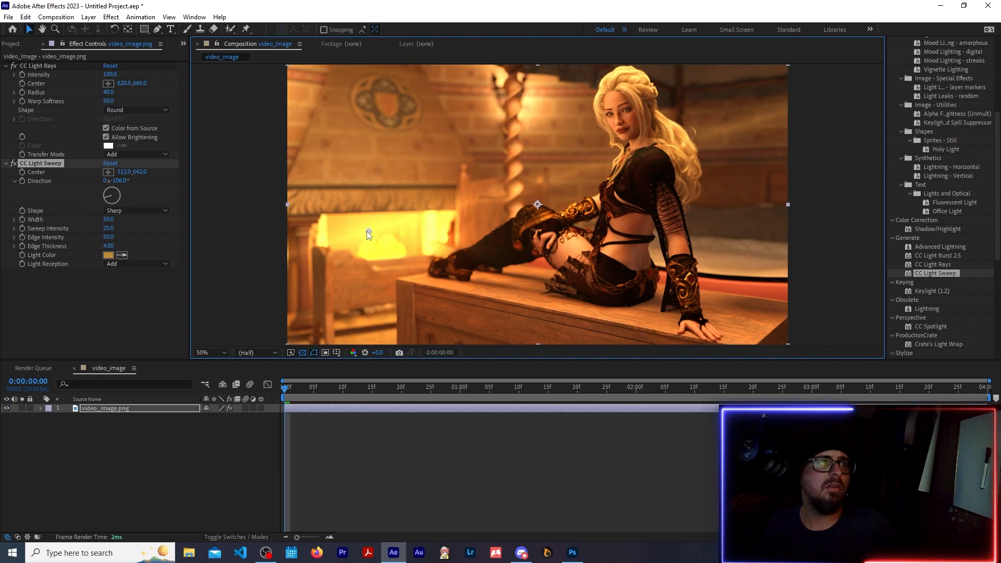
pyautogui.moveTo(367, 230); pyautogui.dragTo(367, 227)
pyautogui.moveTo(116, 207); pyautogui.dragTo(110, 201)
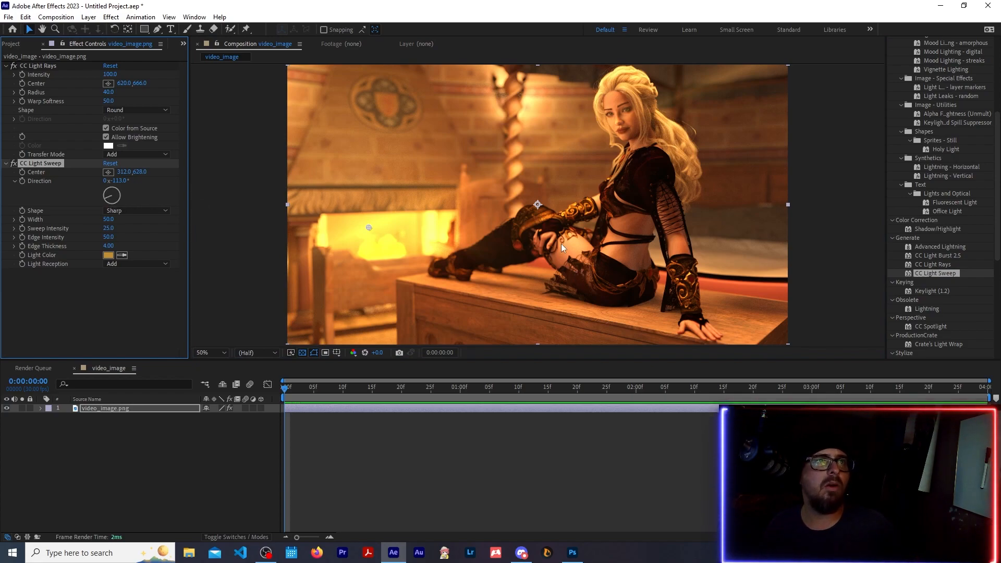
# Step: Set the light sweep's width to 89 and its shape to Smooth
pyautogui.moveTo(114, 220); pyautogui.dragTo(131, 222)
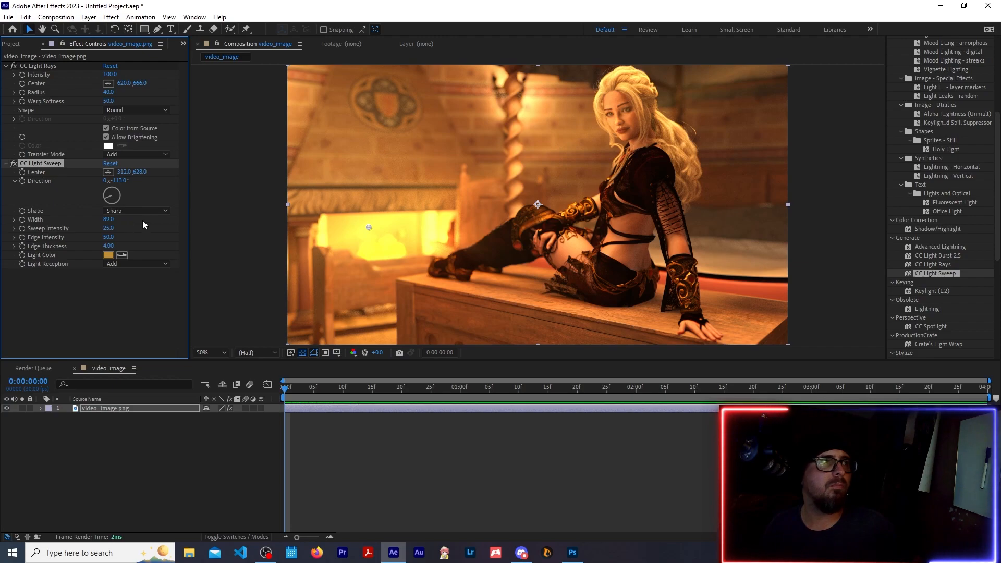
pyautogui.click(139, 211)
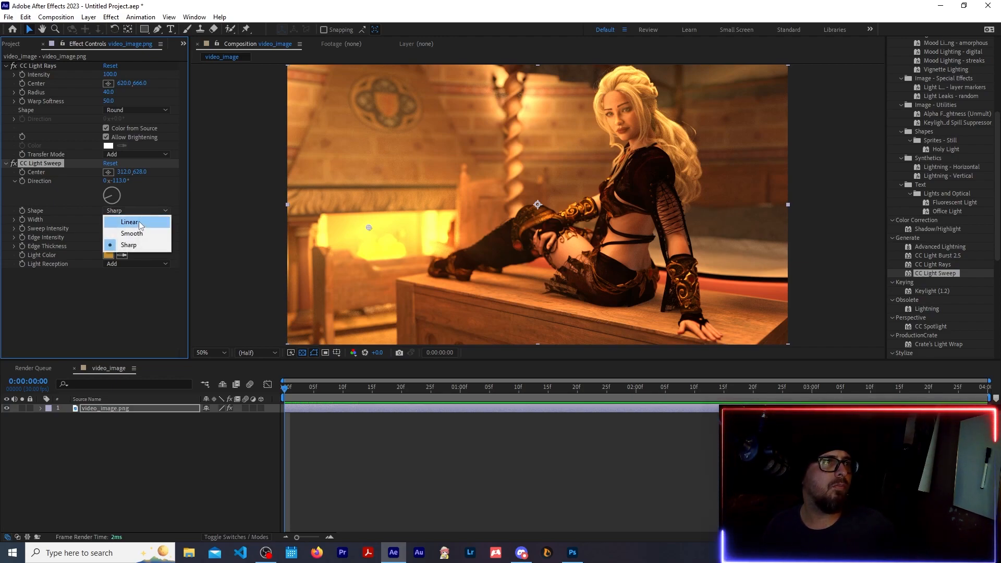
pyautogui.click(138, 234)
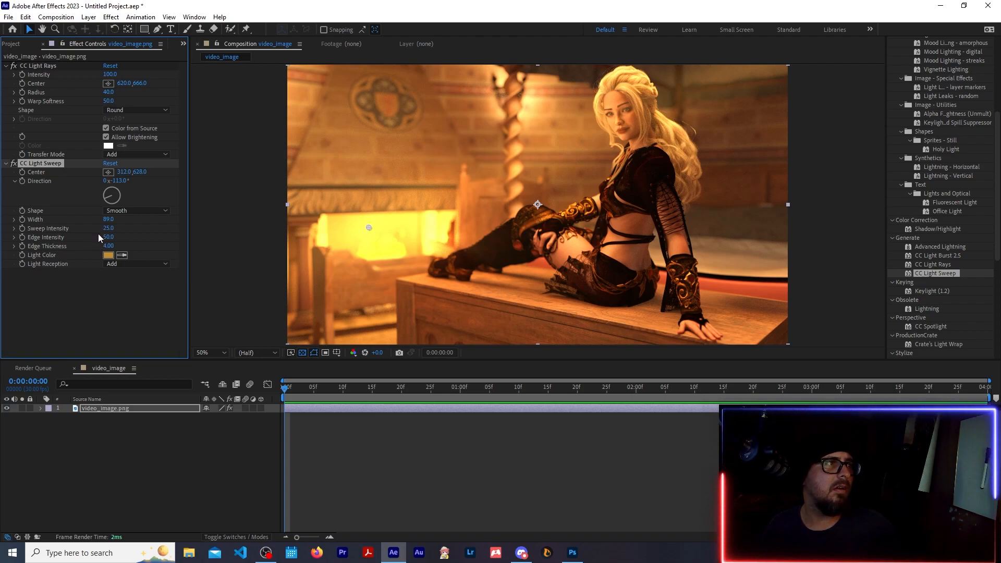
# Step: Set the light sweep's edge intensity and edge thickness to 0
pyautogui.moveTo(107, 236); pyautogui.dragTo(10, 238)
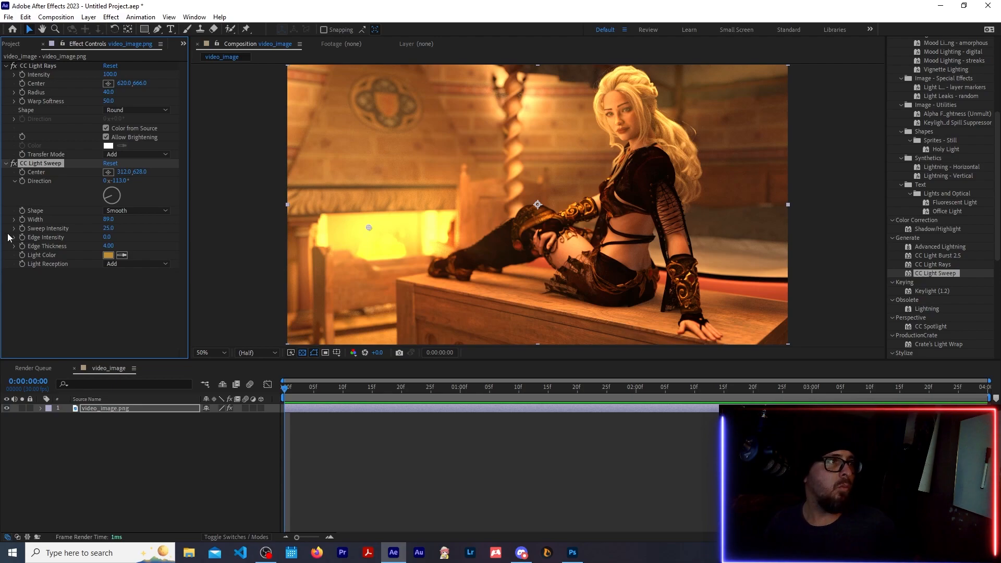
pyautogui.moveTo(107, 237); pyautogui.dragTo(173, 235)
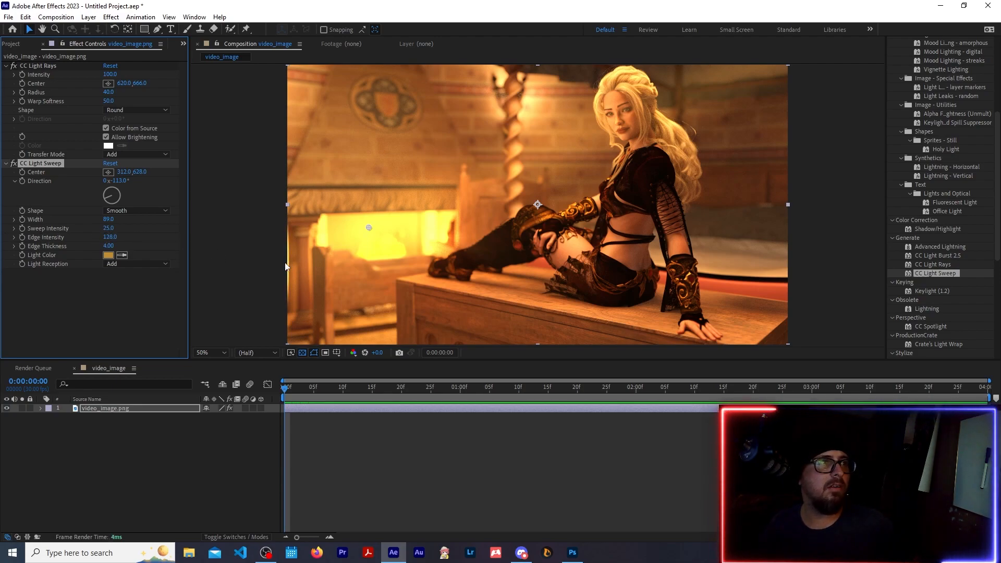
pyautogui.moveTo(108, 237); pyautogui.dragTo(8, 244)
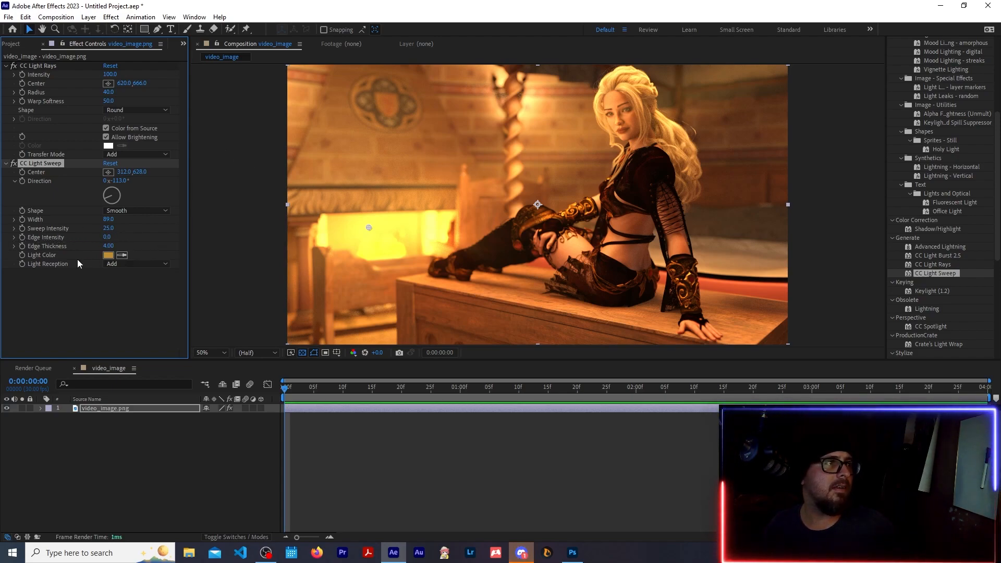
pyautogui.moveTo(108, 246); pyautogui.dragTo(19, 255)
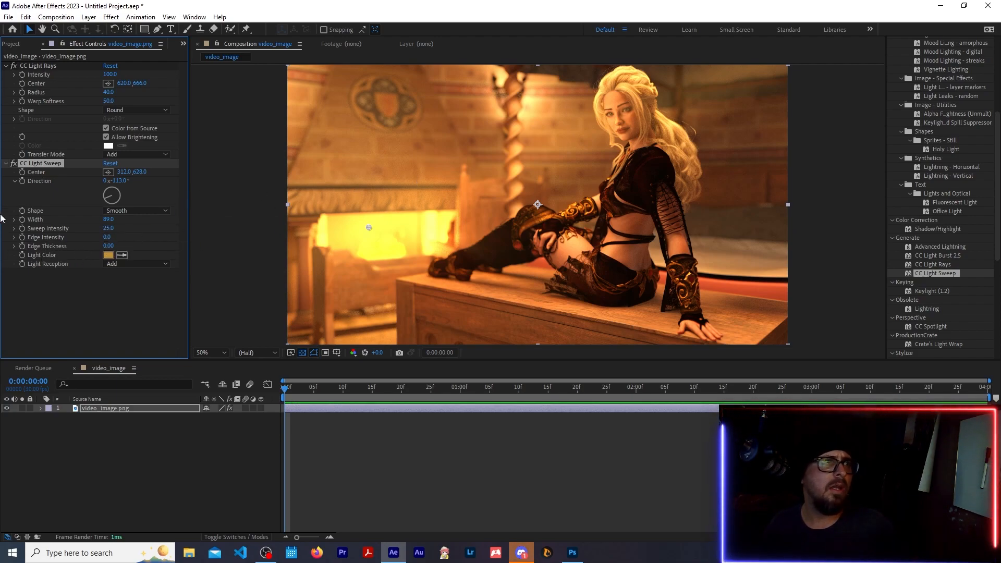
# Step: Compare the image with CC Light Sweep turned off and on
pyautogui.click(13, 163)
pyautogui.click(13, 164)
pyautogui.click(14, 163)
pyautogui.click(13, 163)
pyautogui.click(13, 164)
pyautogui.click(13, 165)
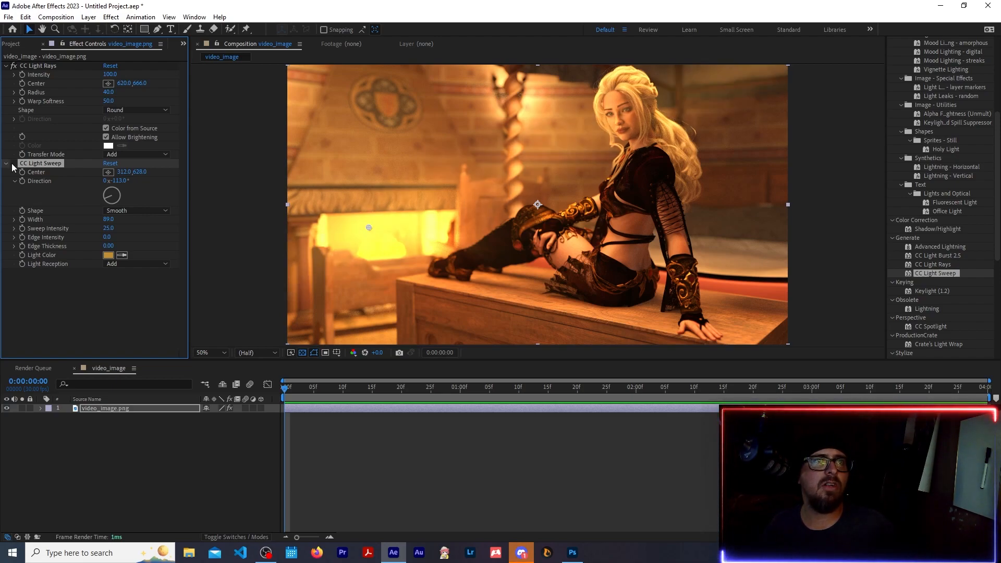
pyautogui.click(13, 164)
pyautogui.click(13, 164)
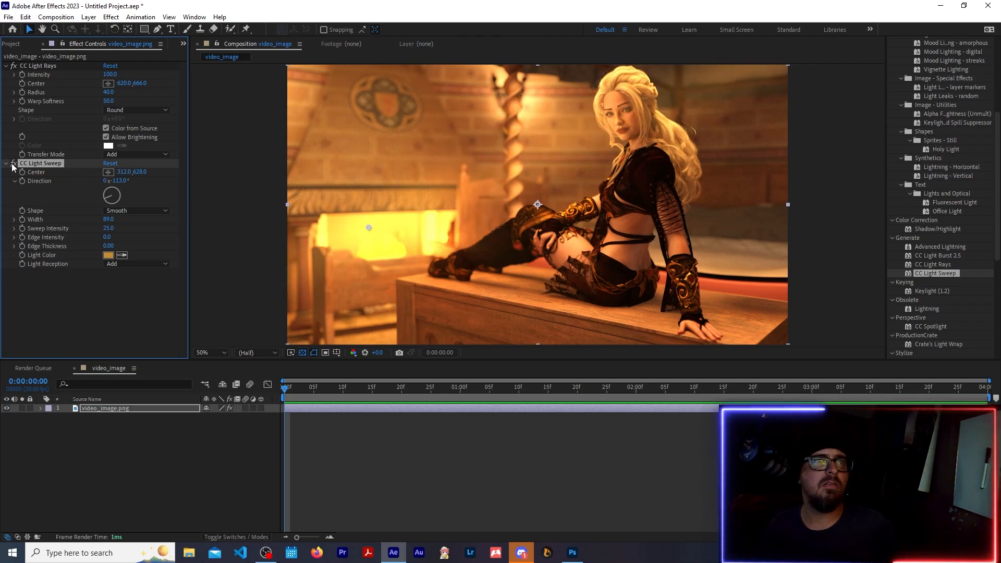
pyautogui.click(13, 164)
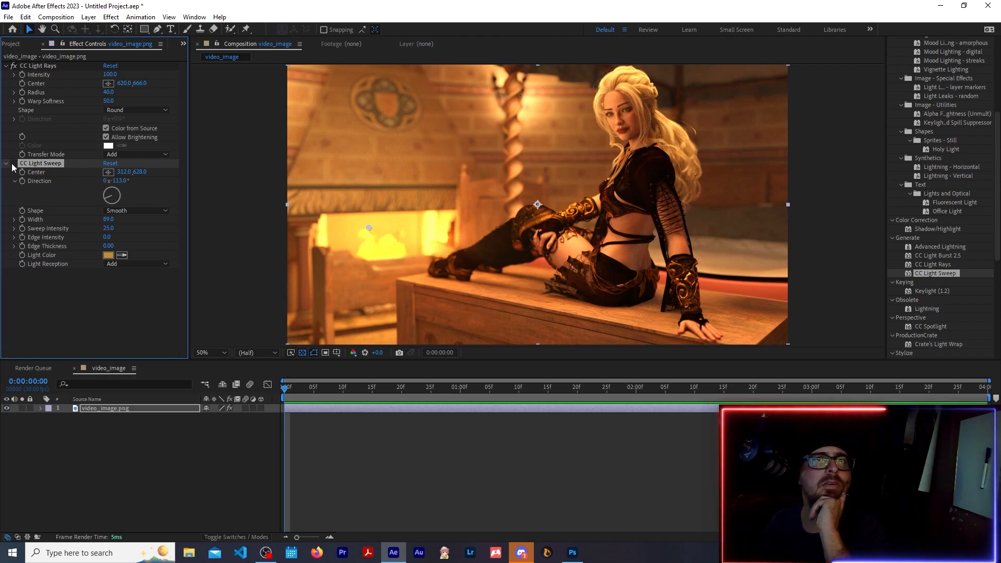
pyautogui.click(13, 164)
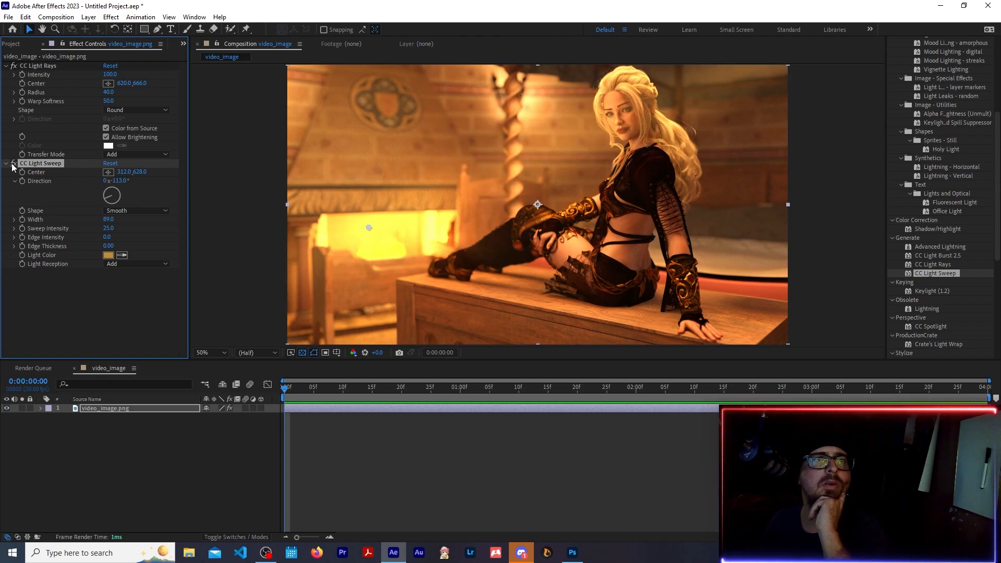
# Step: Set the light sweep's sweep intensity to 15
pyautogui.click(112, 228)
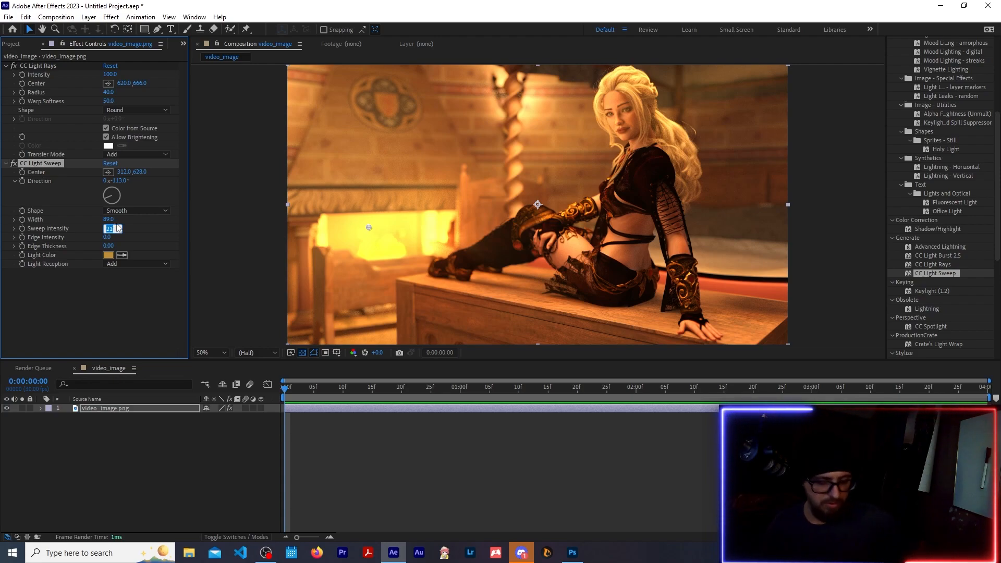
pyautogui.write('1')
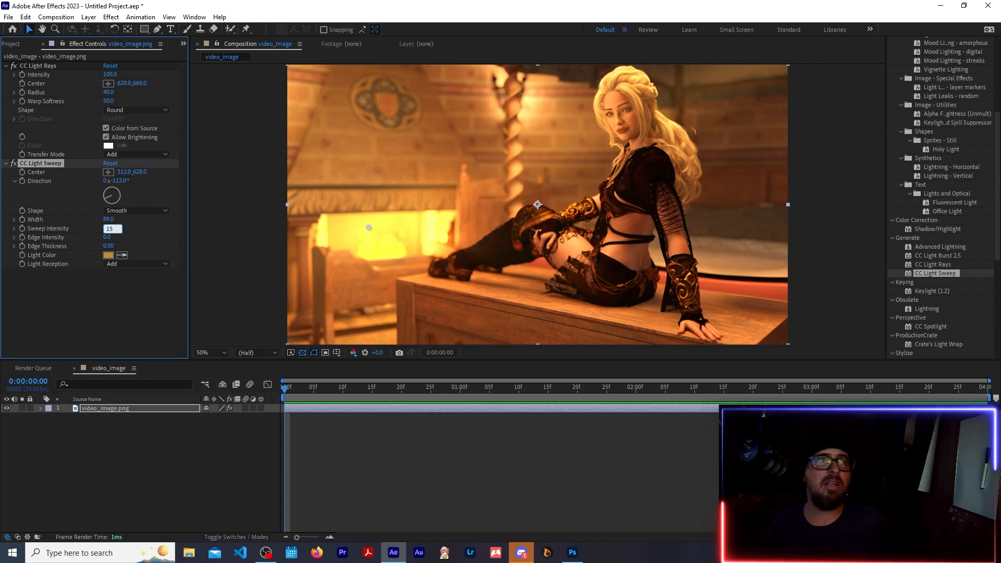
pyautogui.press('Return')
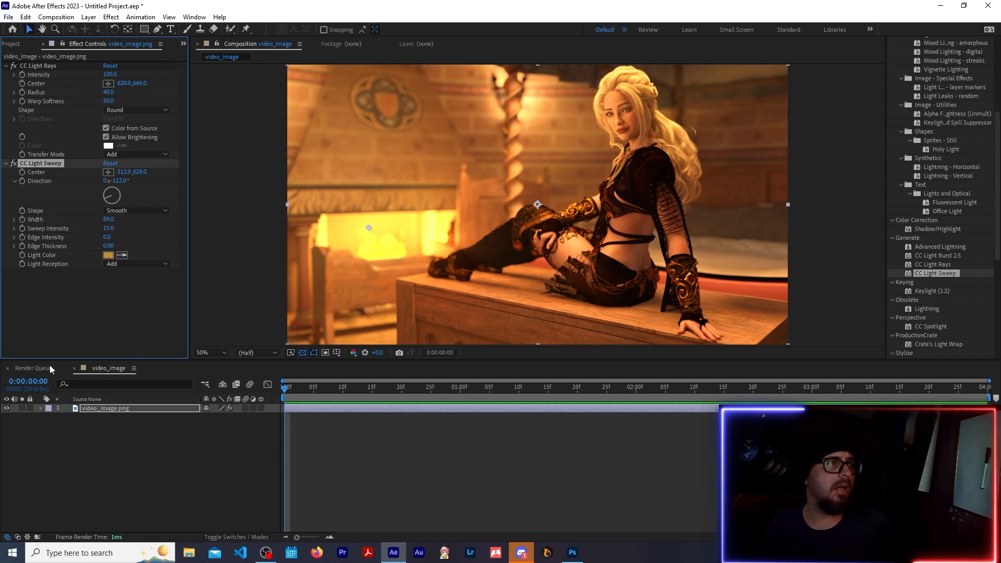
# Step: Add the video_image composition to the render queue
pyautogui.click(34, 368)
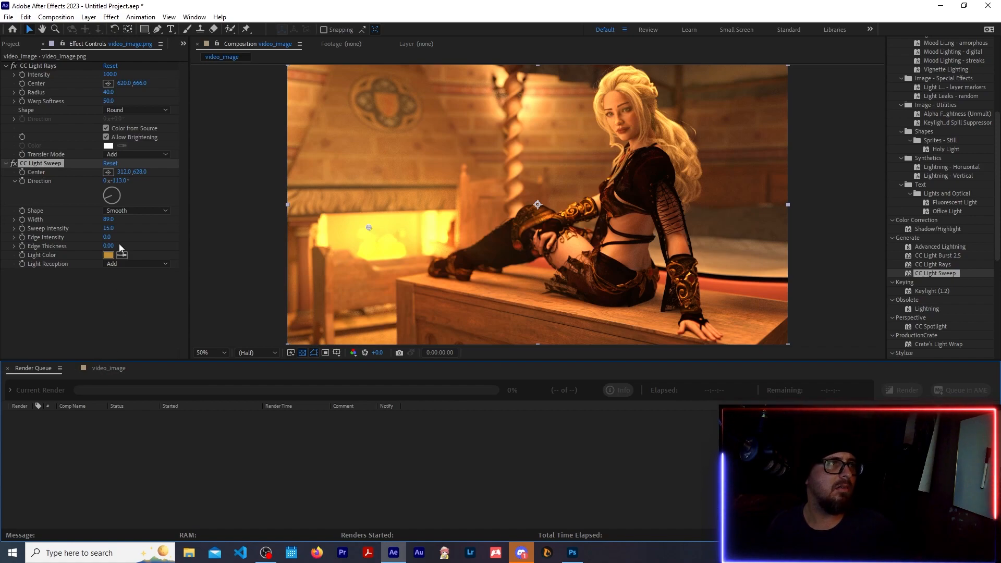
pyautogui.click(108, 368)
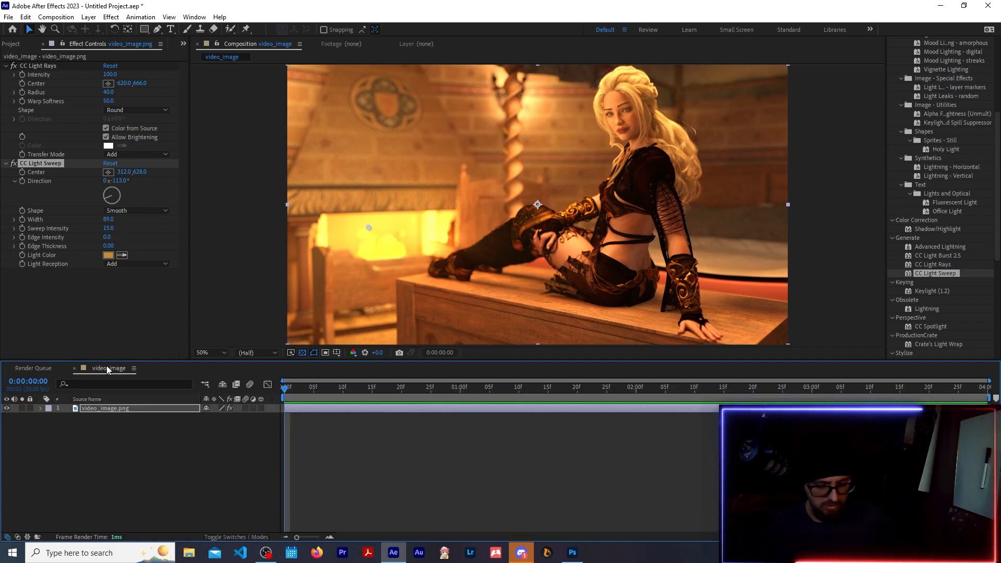
pyautogui.hotkey('ctrl', 'm')
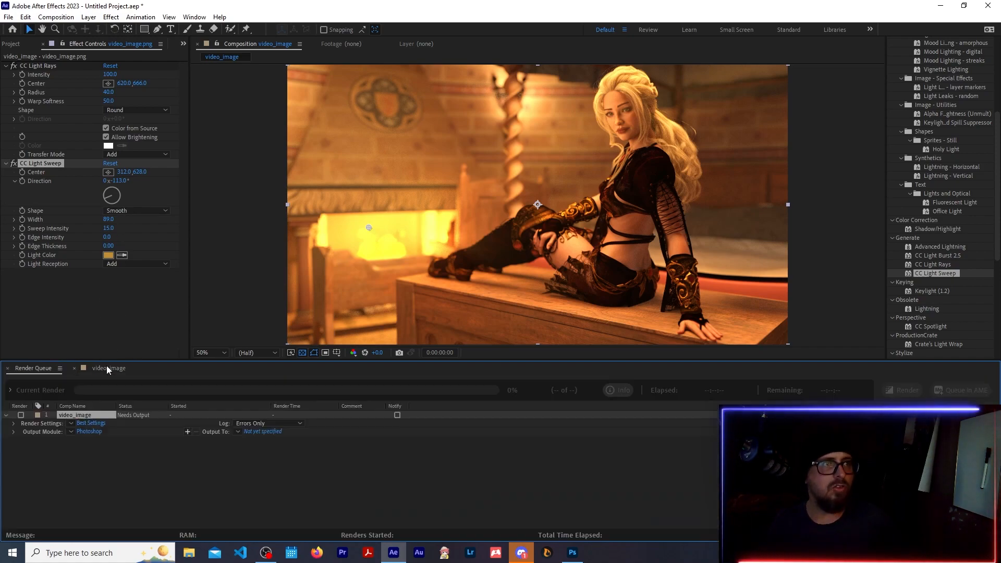
pyautogui.click(73, 432)
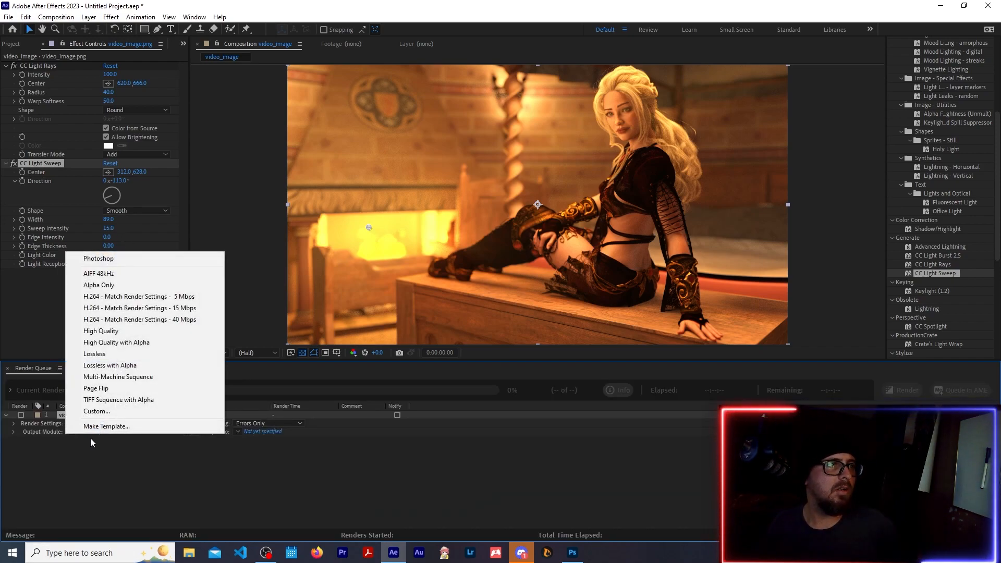
pyautogui.click(117, 411)
pyautogui.click(350, 156)
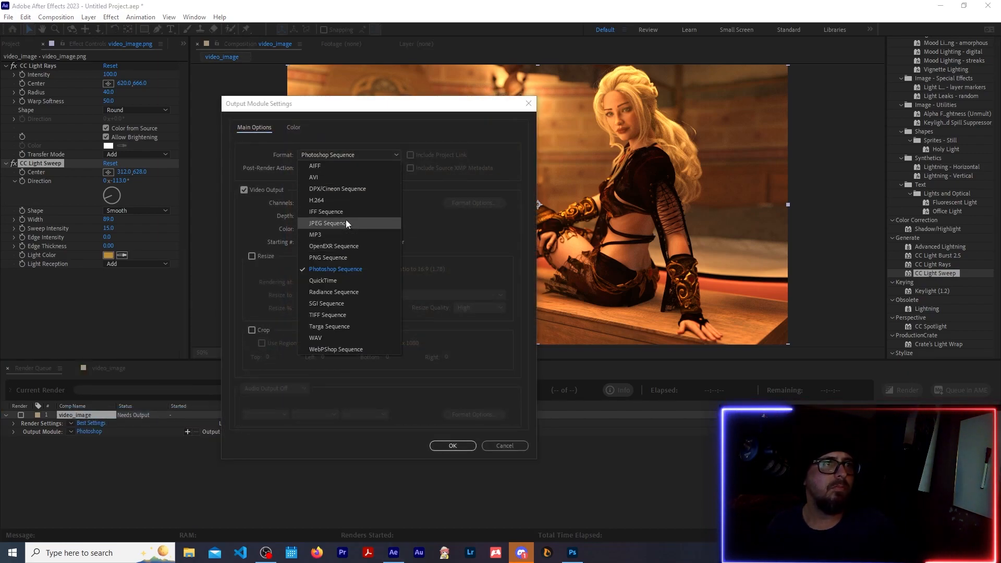
pyautogui.click(338, 259)
pyautogui.click(529, 104)
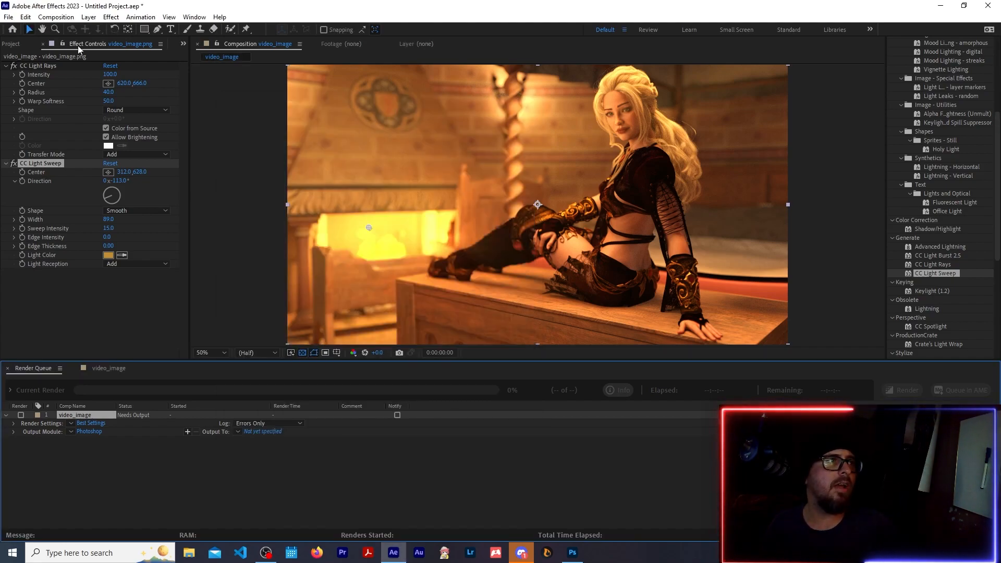
# Step: Shorten the video_image composition to a single frame by entering a duration of 0:00:00:00 in its settings
pyautogui.click(12, 44)
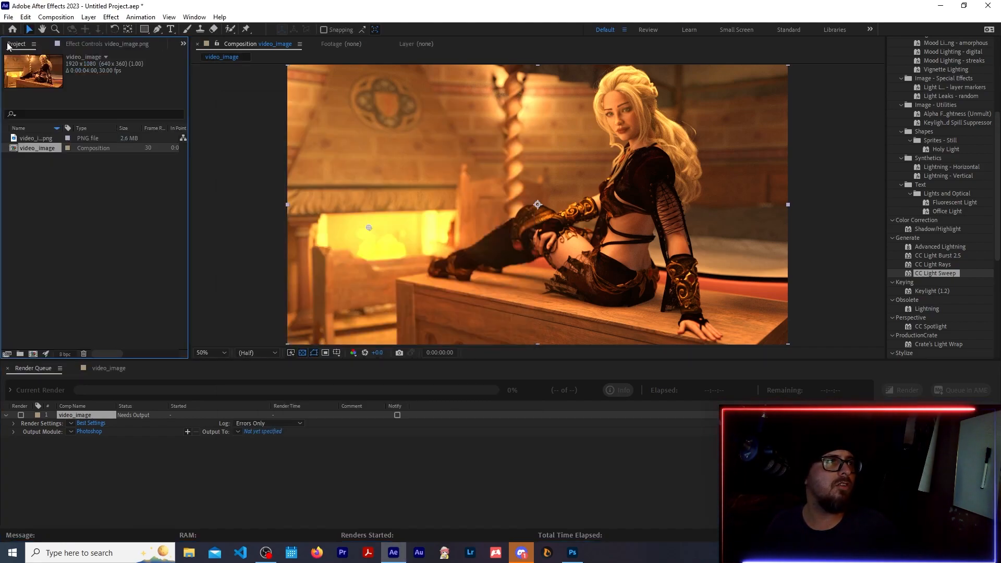
pyautogui.rightClick(42, 151)
pyautogui.click(64, 157)
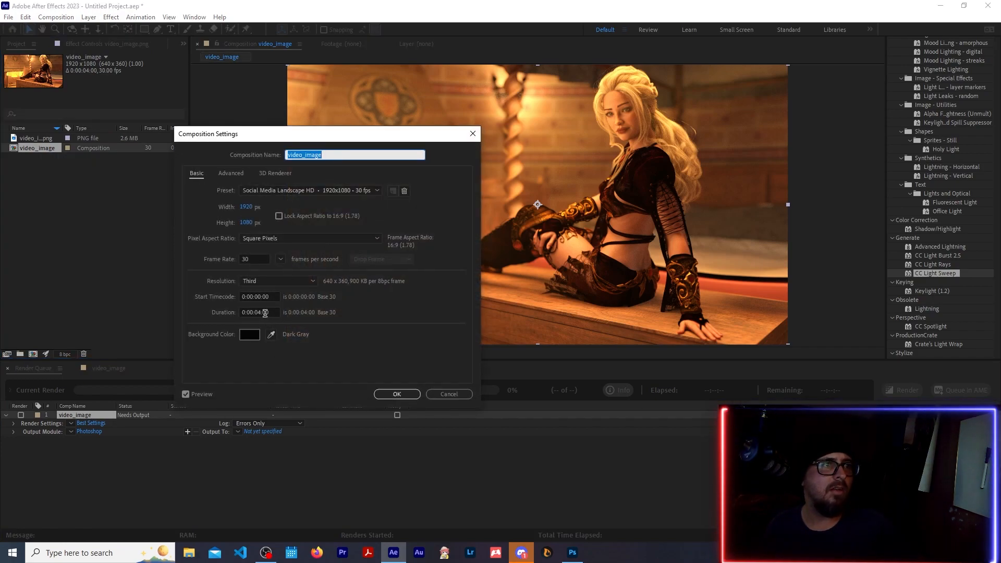
pyautogui.click(262, 313)
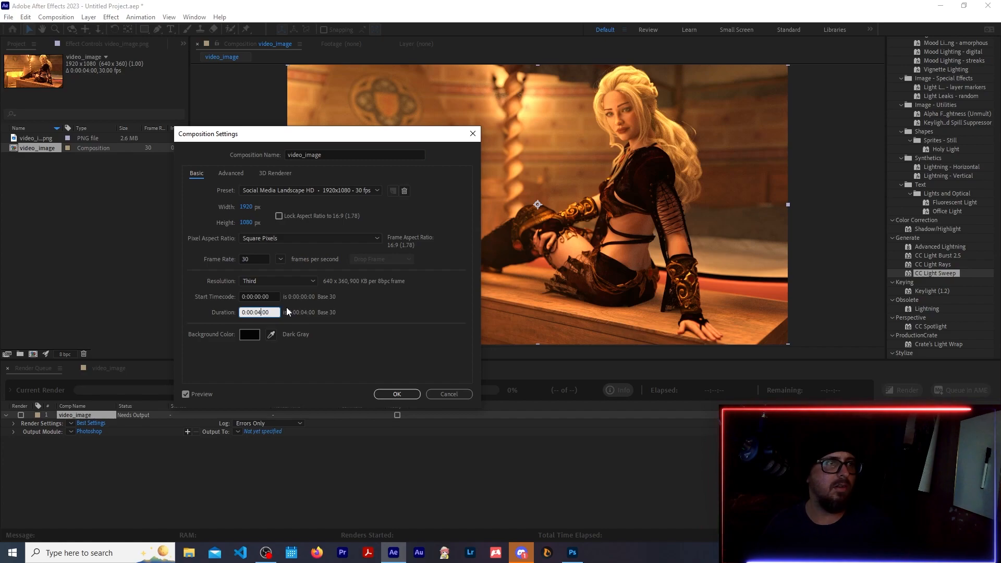
pyautogui.write('0')
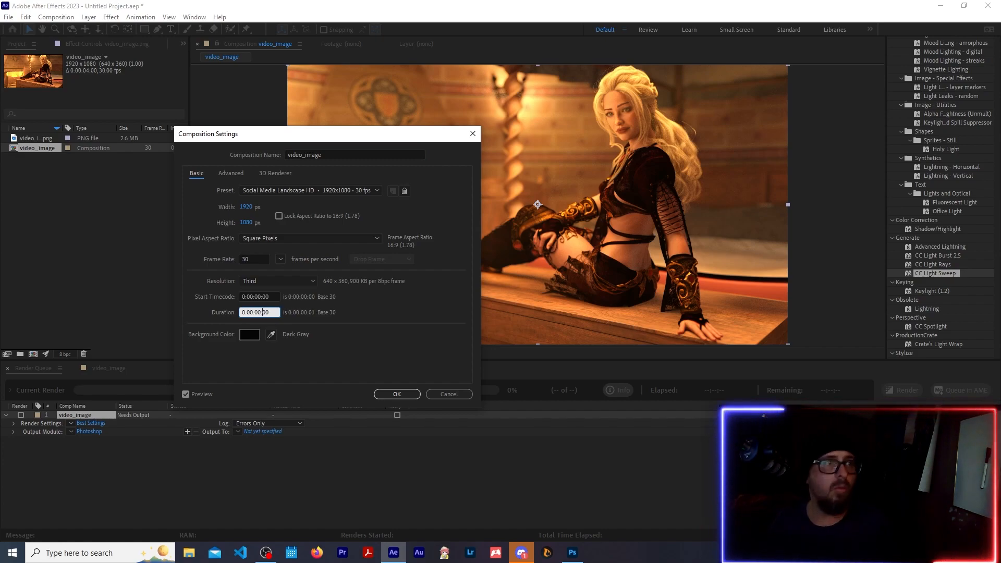
pyautogui.click(399, 395)
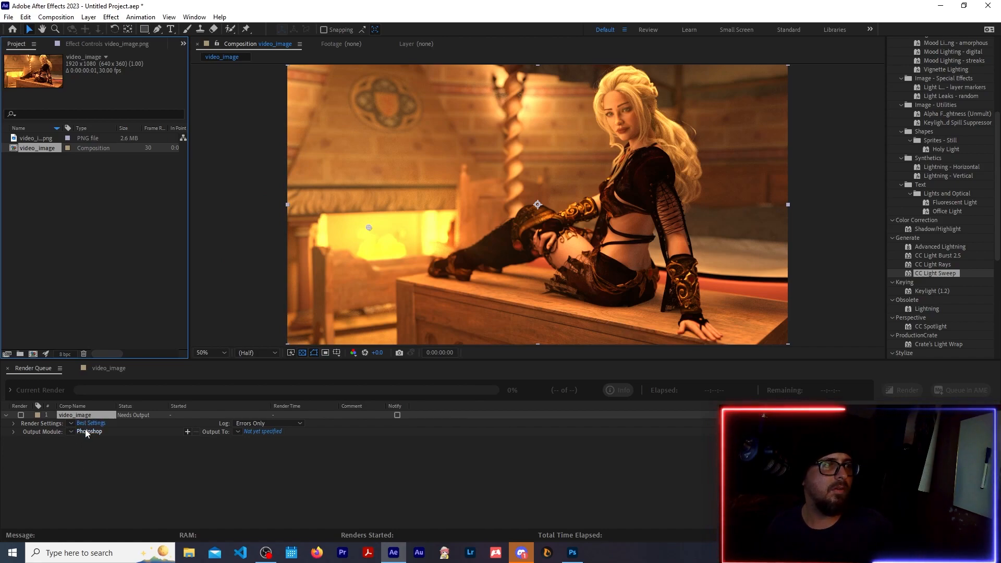
pyautogui.click(110, 482)
pyautogui.click(82, 416)
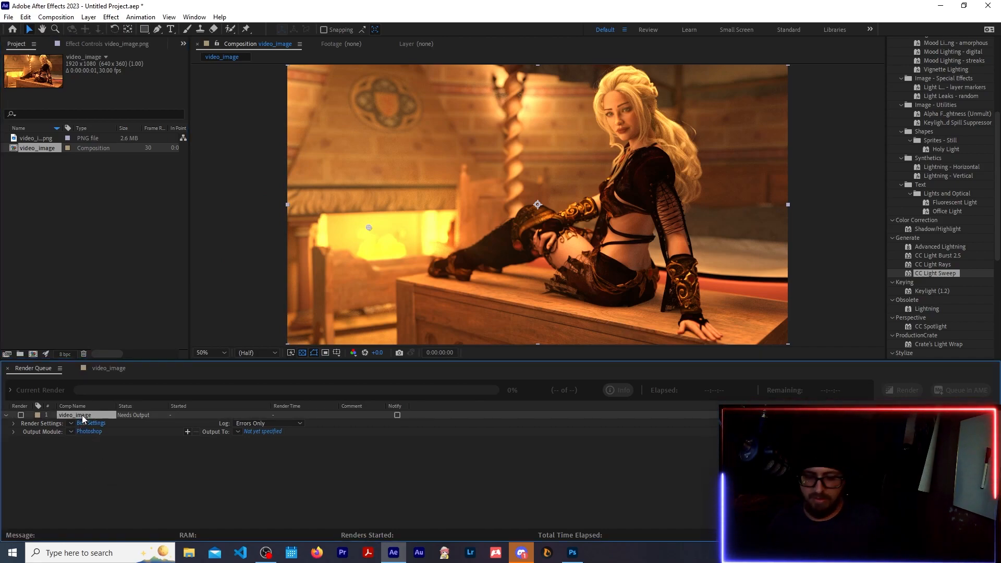
pyautogui.press('Delete')
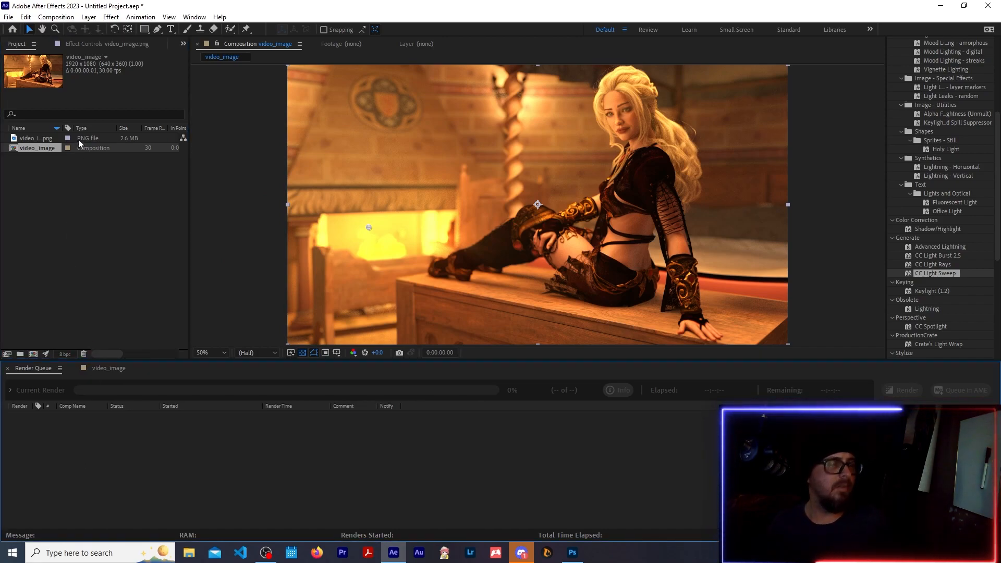
pyautogui.hotkey('ctrl', 'z')
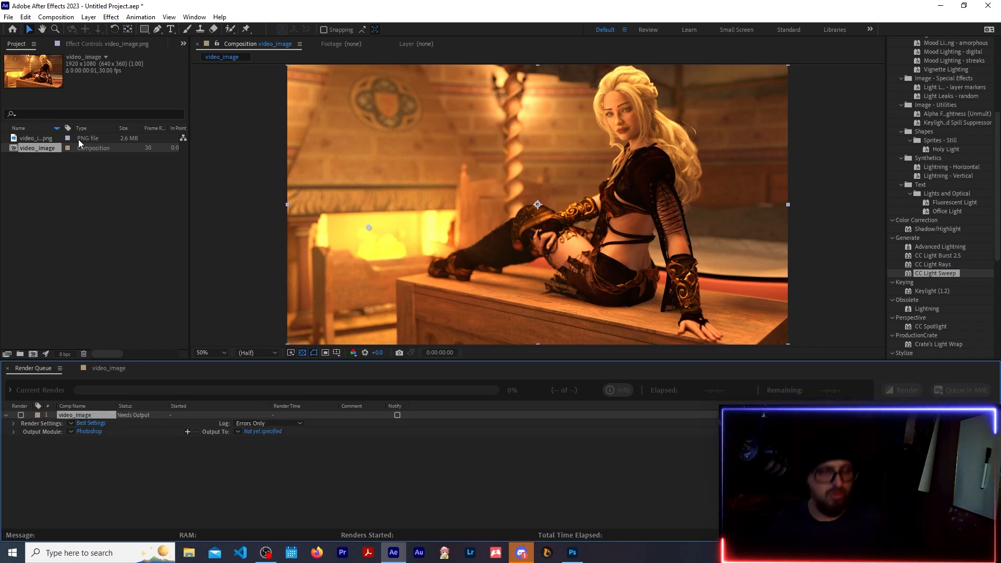
# Step: Customize the queued composition's output module to use the PNG Sequence format
pyautogui.click(76, 432)
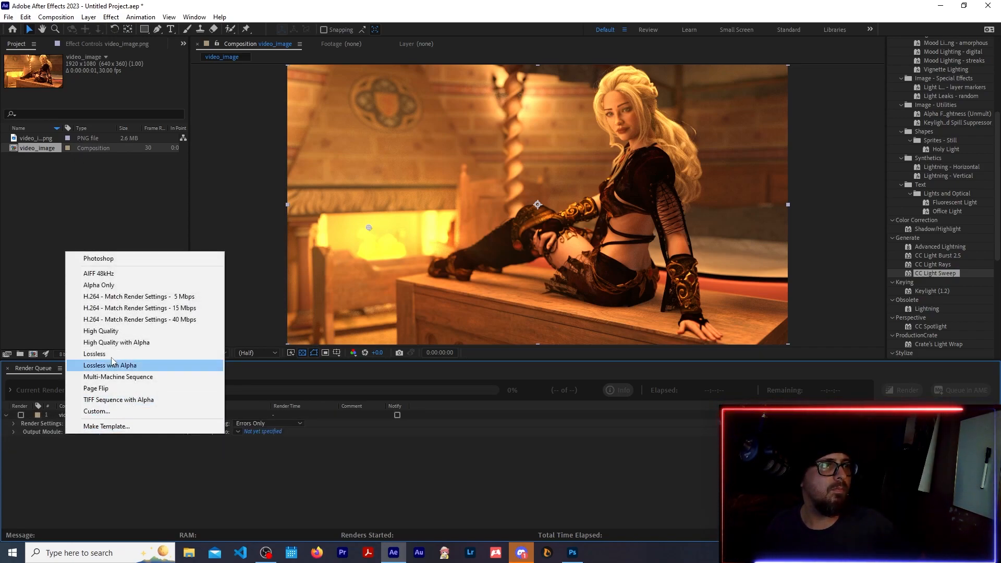
pyautogui.click(97, 411)
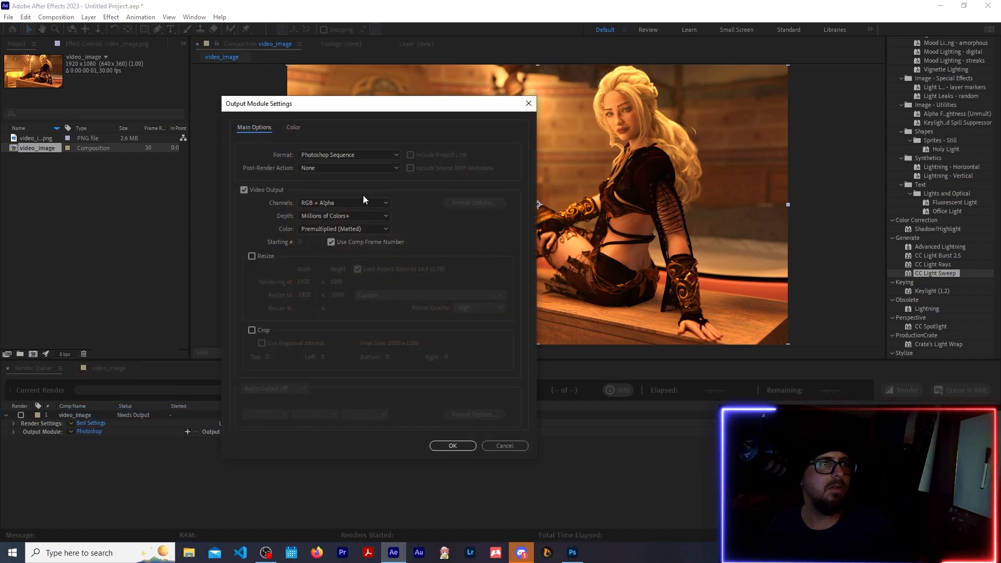
pyautogui.click(381, 153)
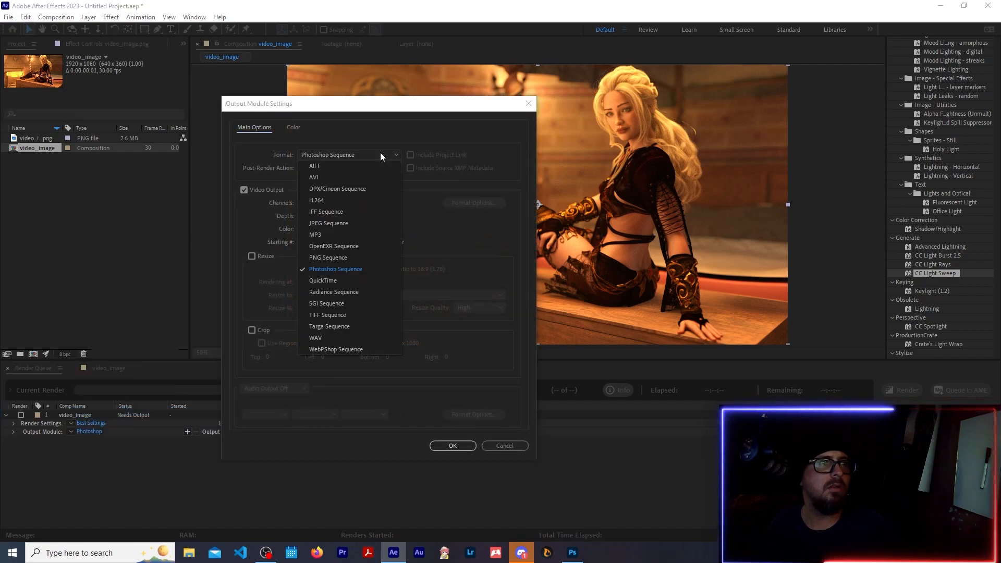
pyautogui.click(333, 256)
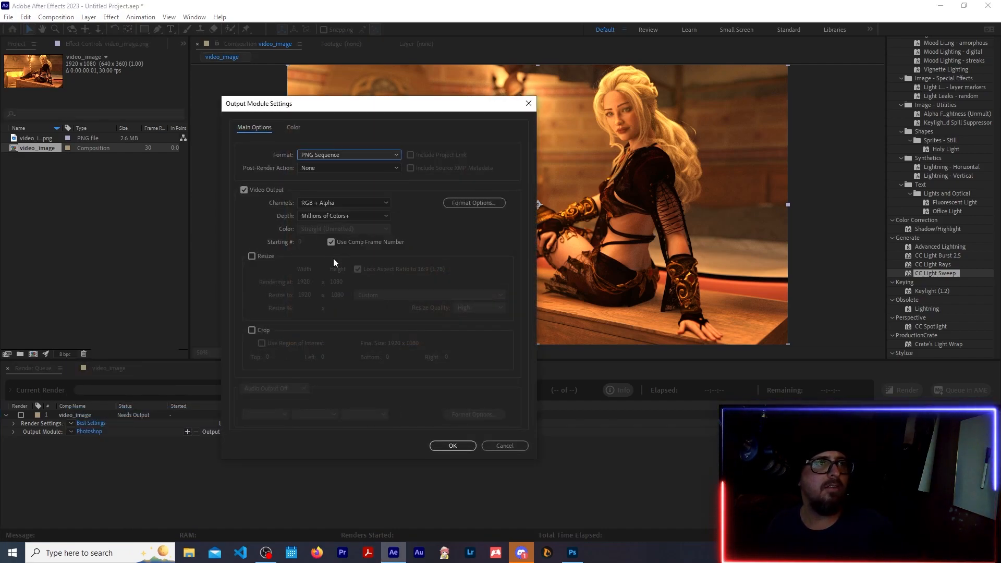
pyautogui.click(449, 447)
# Step: Set the output location to the PS test folder on the Desktop, keeping the file name video_image_[#####], and render the queue
pyautogui.click(250, 431)
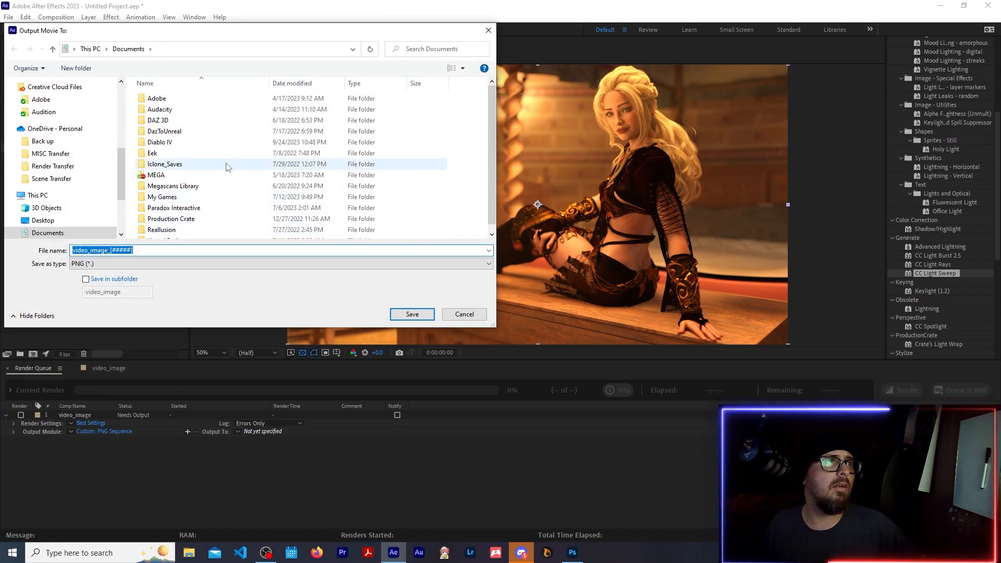
pyautogui.scroll(-1, 227, 163)
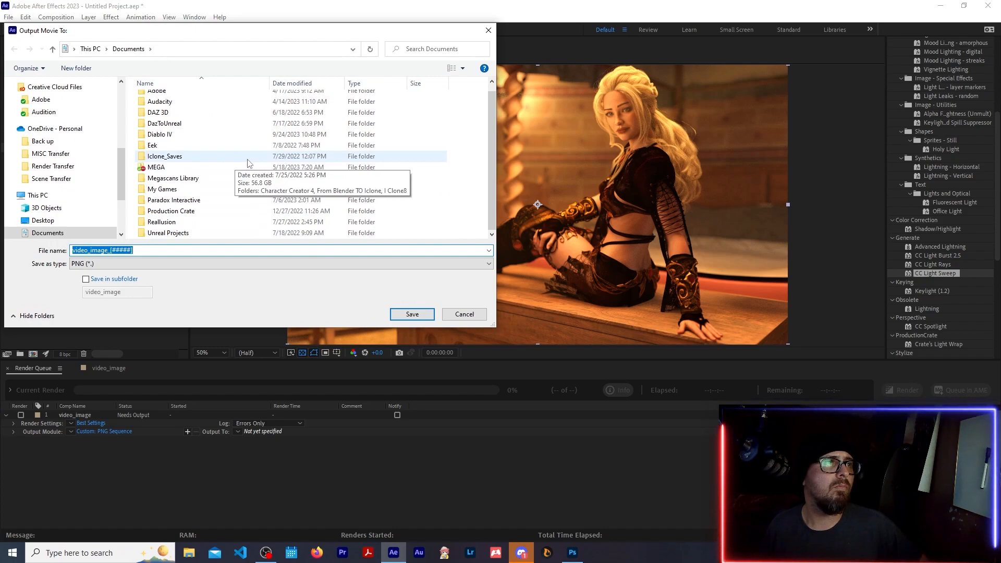
pyautogui.scroll(1, 367, 126)
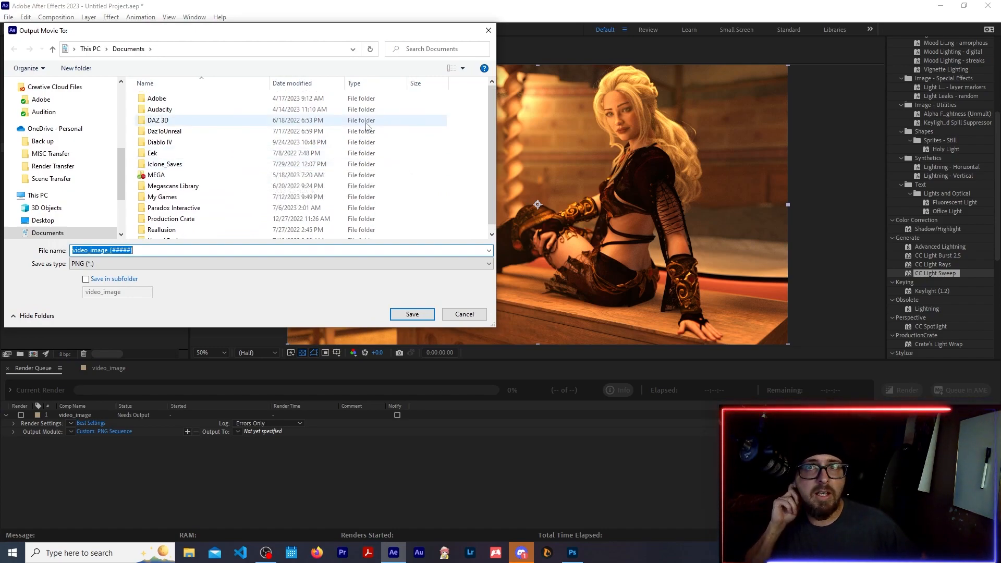
pyautogui.scroll(-1, 250, 154)
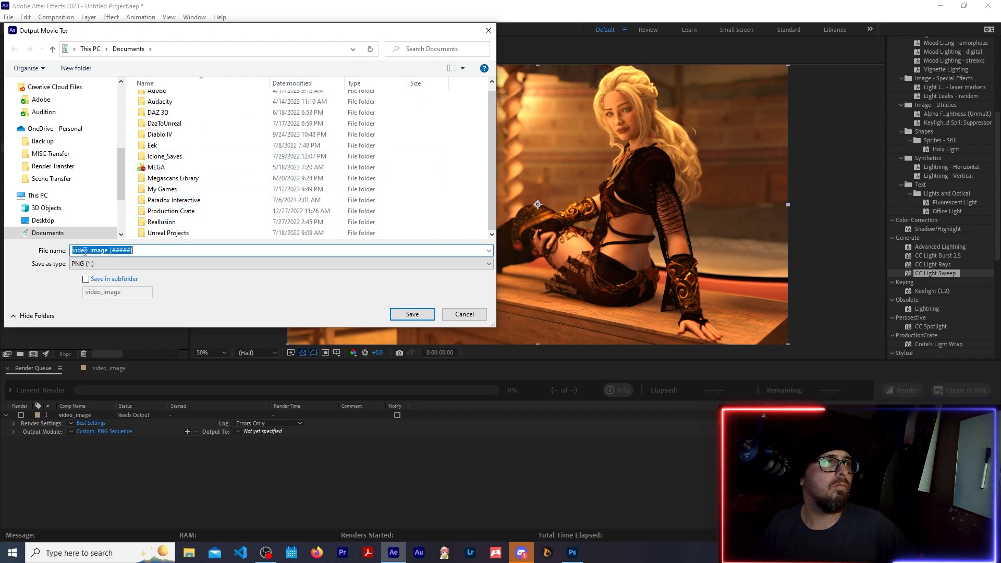
pyautogui.scroll(1, 195, 211)
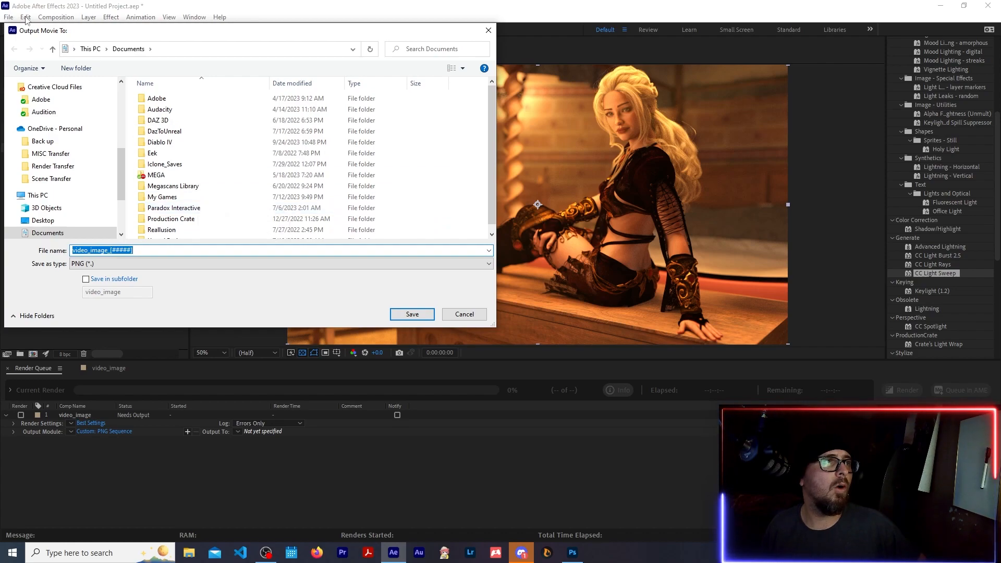
pyautogui.click(43, 220)
pyautogui.scroll(-3, 218, 153)
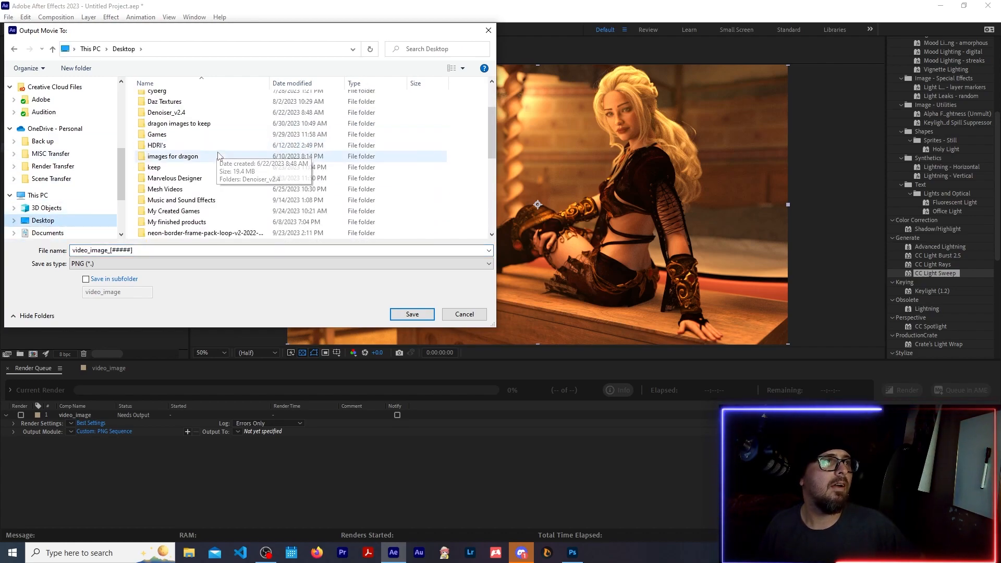
pyautogui.scroll(-2, 196, 214)
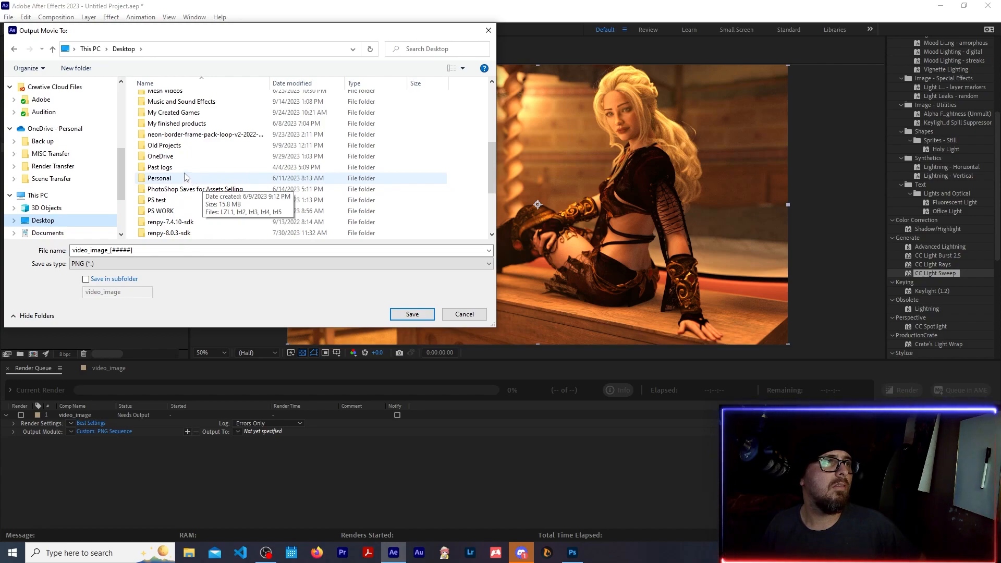
pyautogui.click(169, 201)
pyautogui.doubleClick(170, 201)
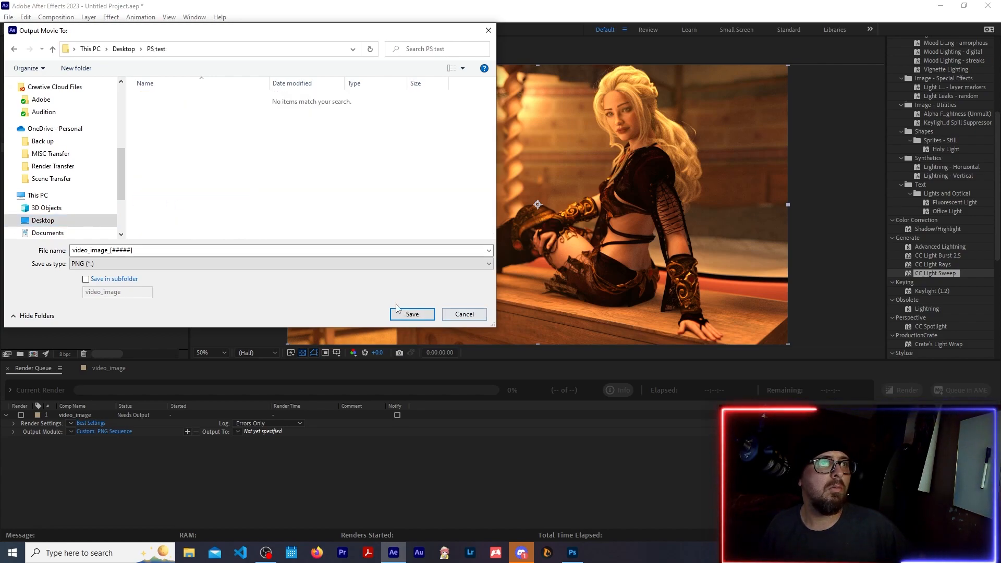
pyautogui.click(412, 313)
pyautogui.click(906, 390)
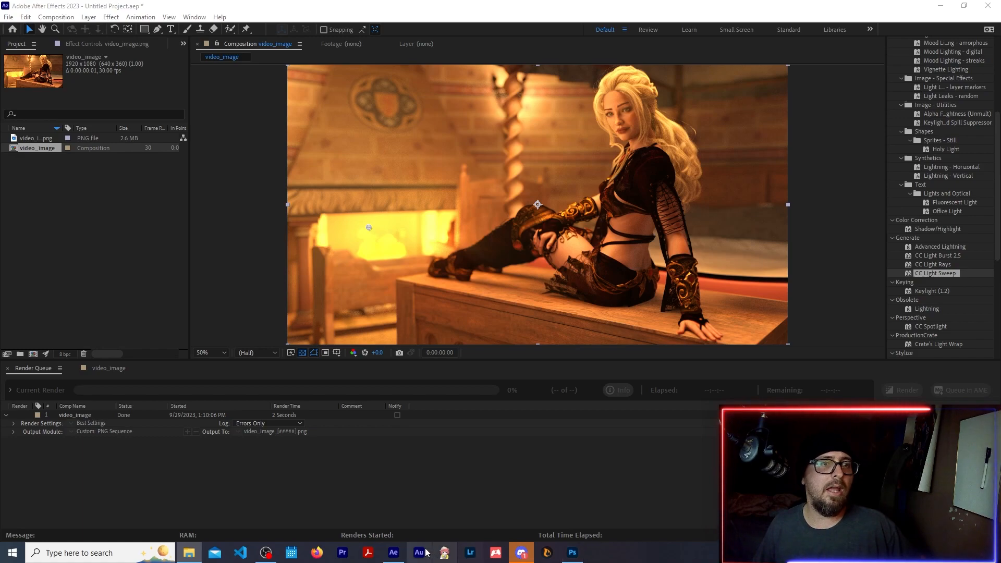
# Step: Switch to Lightroom, add video_image_00000.png to the video album and open it for editing
pyautogui.click(469, 554)
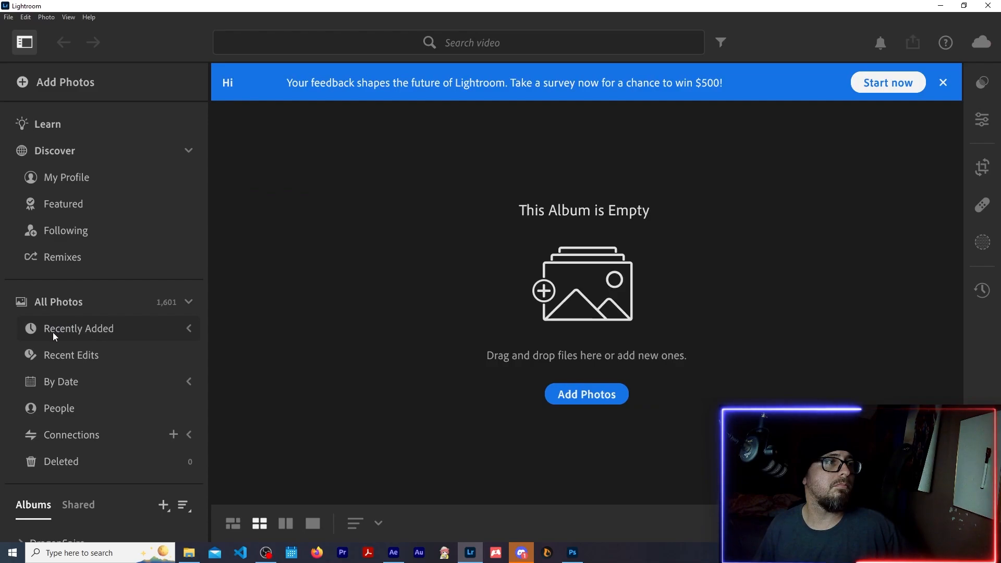
pyautogui.scroll(-3, 68, 478)
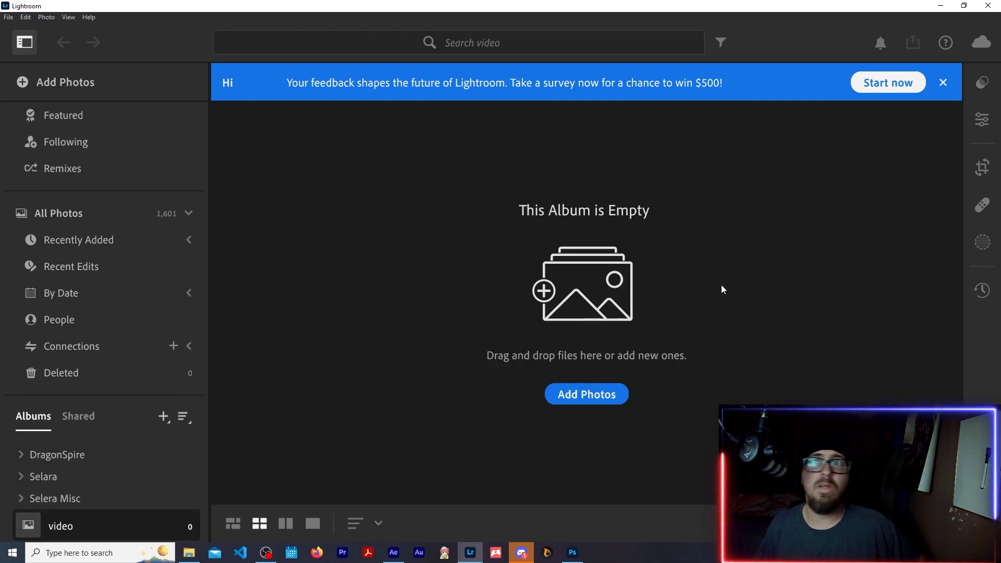
pyautogui.moveTo(664, 270); pyautogui.dragTo(670, 272)
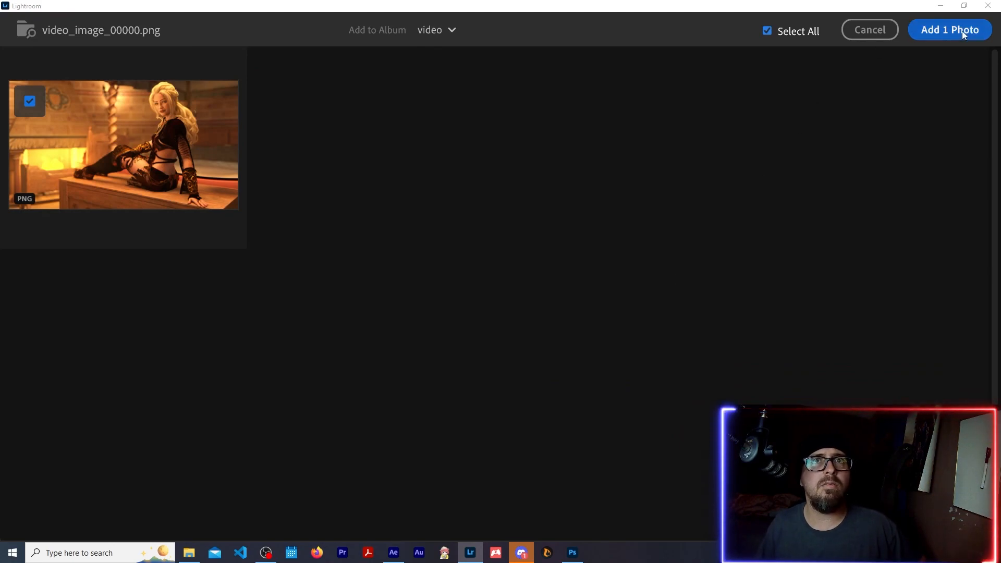
pyautogui.press('Return')
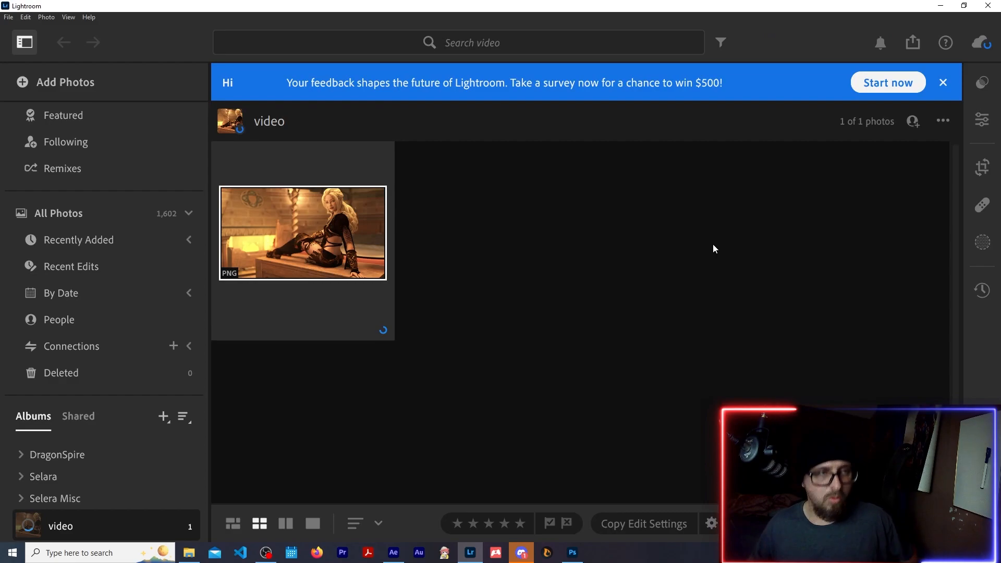
pyautogui.press('e')
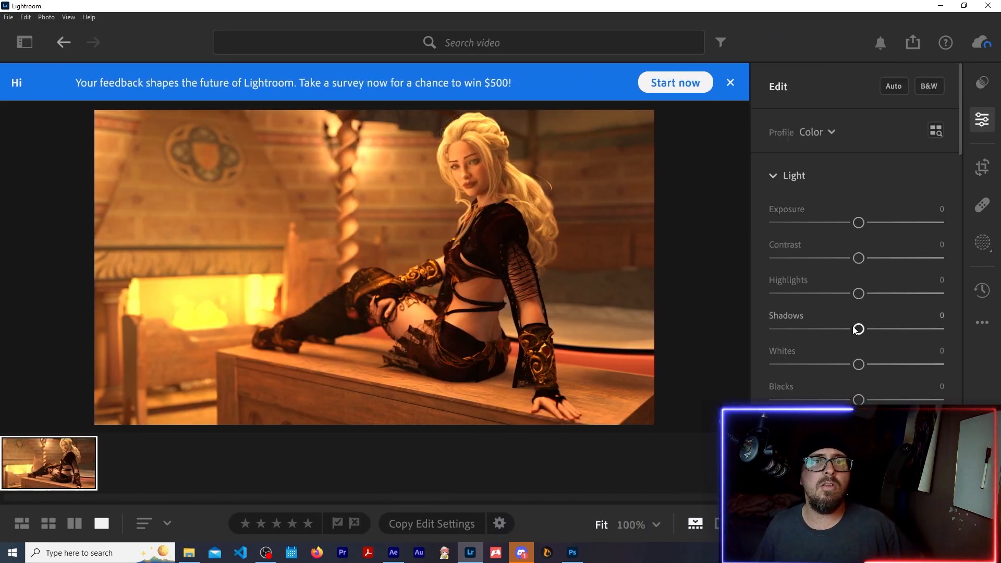
# Step: Color grade the shadows to hue 239, saturation 14 and luminance -32
pyautogui.scroll(-3, 855, 311)
pyautogui.scroll(-6, 855, 307)
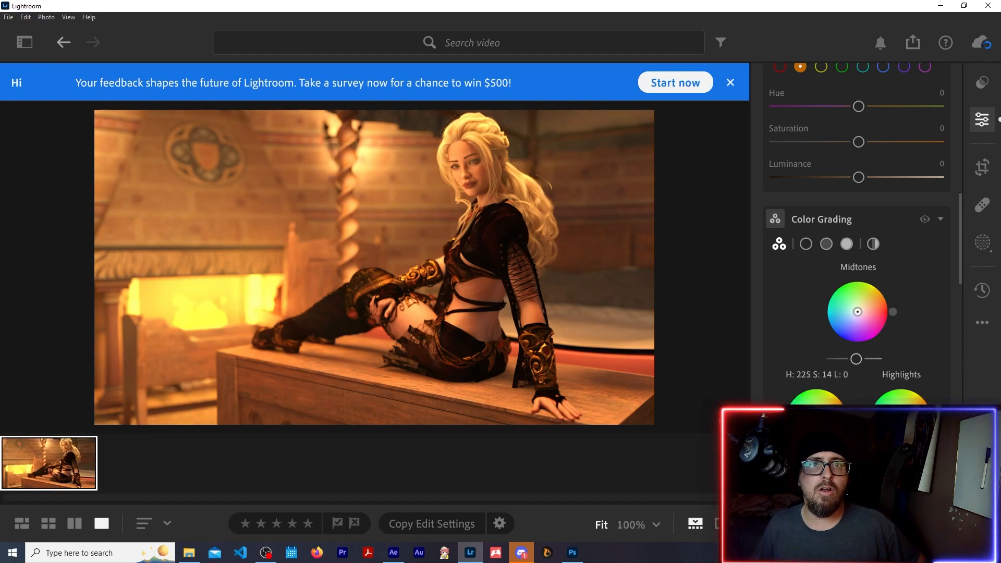
pyautogui.moveTo(814, 466); pyautogui.dragTo(807, 466)
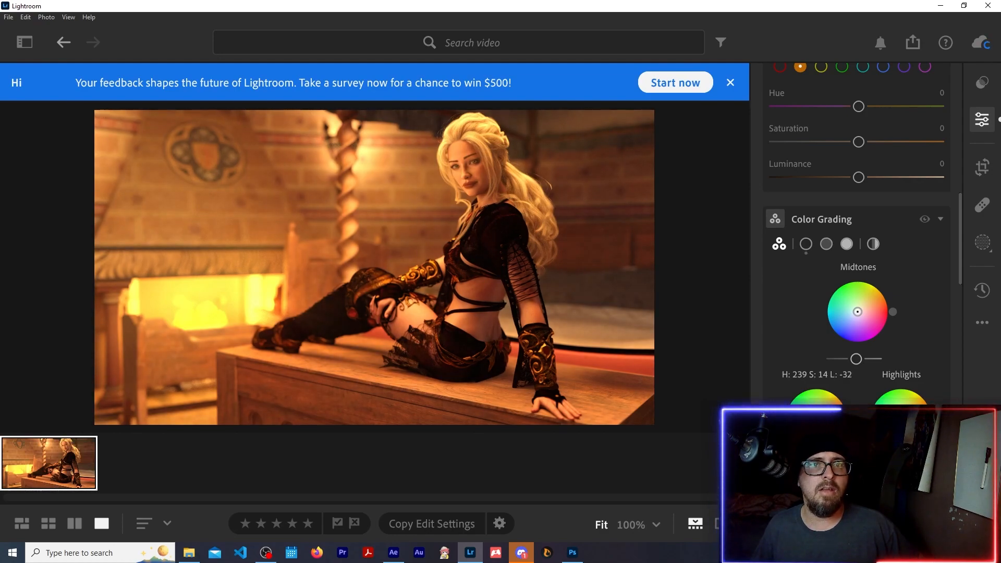
# Step: Tint the color-grading midtones a subtle orange at about hue 31 and compare the image with the midtone grading off and on
pyautogui.moveTo(858, 312); pyautogui.dragTo(882, 288)
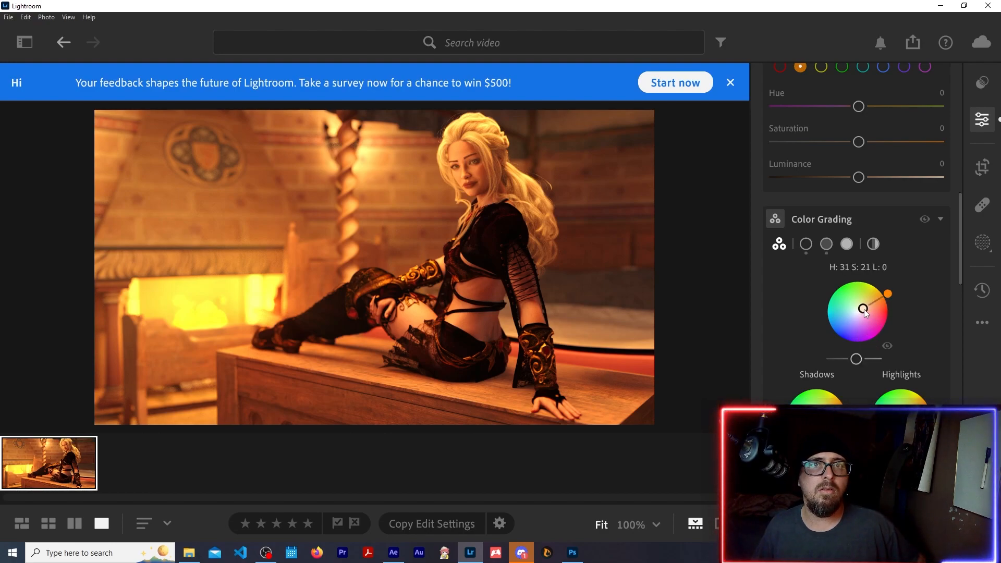
pyautogui.moveTo(863, 311); pyautogui.dragTo(863, 312)
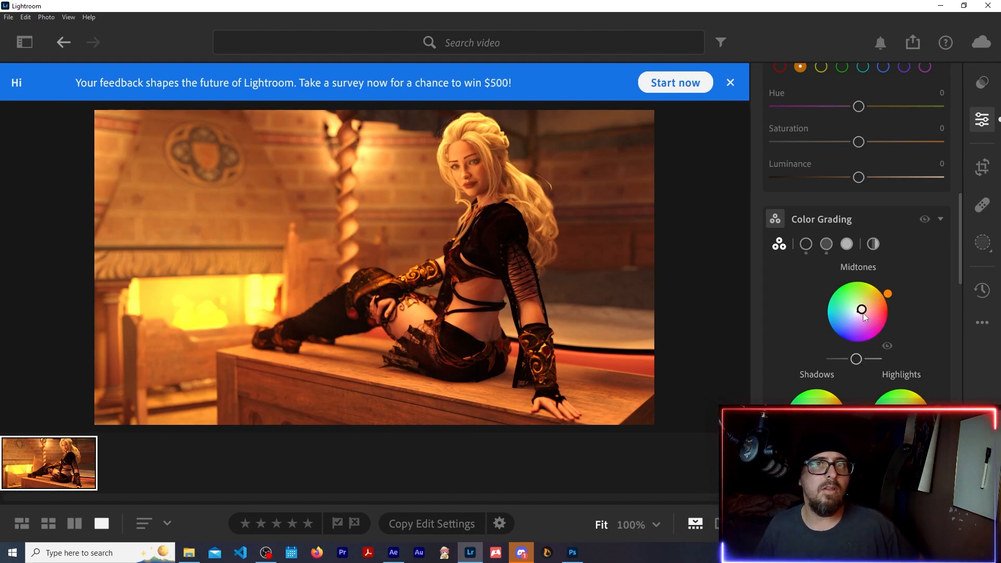
pyautogui.click(887, 347)
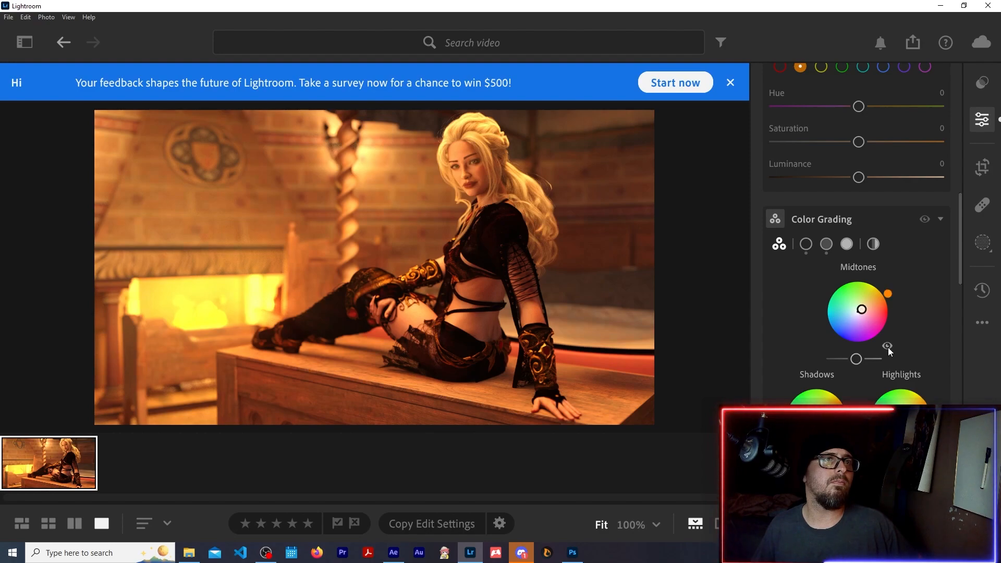
pyautogui.click(887, 347)
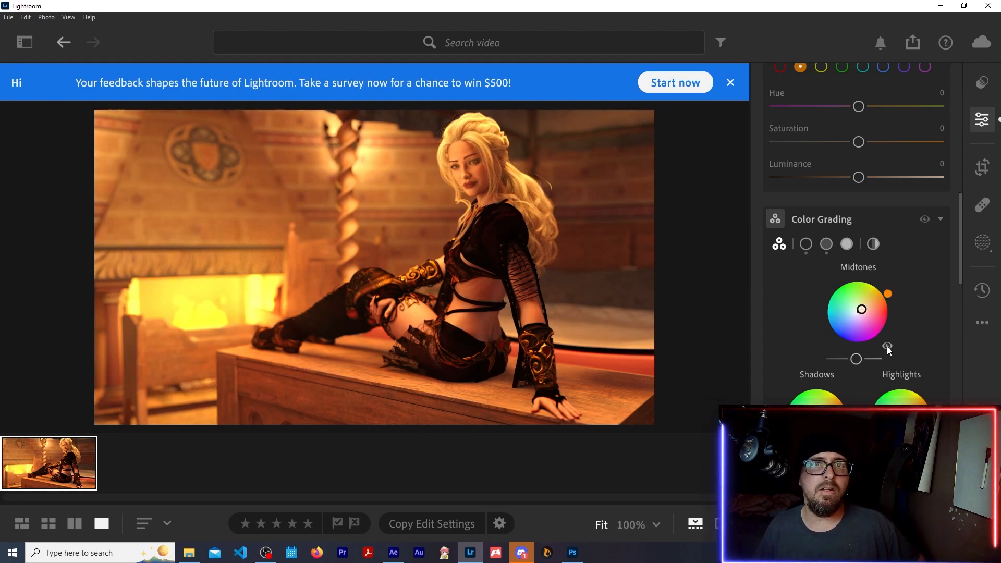
# Step: Slightly lower the midtones' luminance in the color grading and compare the graded image with the original
pyautogui.moveTo(859, 361)
pyautogui.moveTo(853, 364); pyautogui.dragTo(852, 365)
pyautogui.click(887, 346)
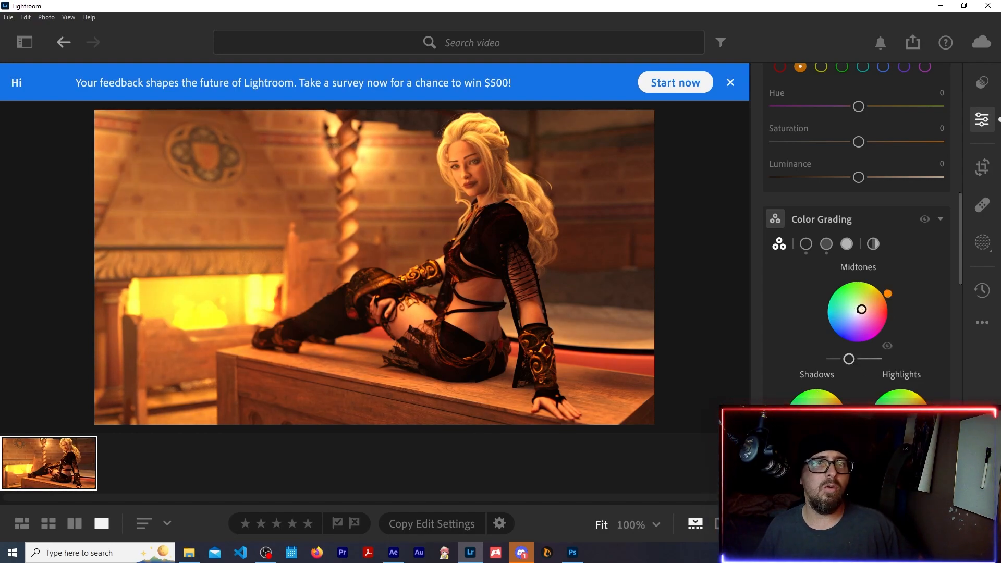
pyautogui.click(888, 345)
pyautogui.press('\\')
pyautogui.press('\\')
pyautogui.press('\\')
pyautogui.press('\\')
pyautogui.press('\\')
pyautogui.press('\\')
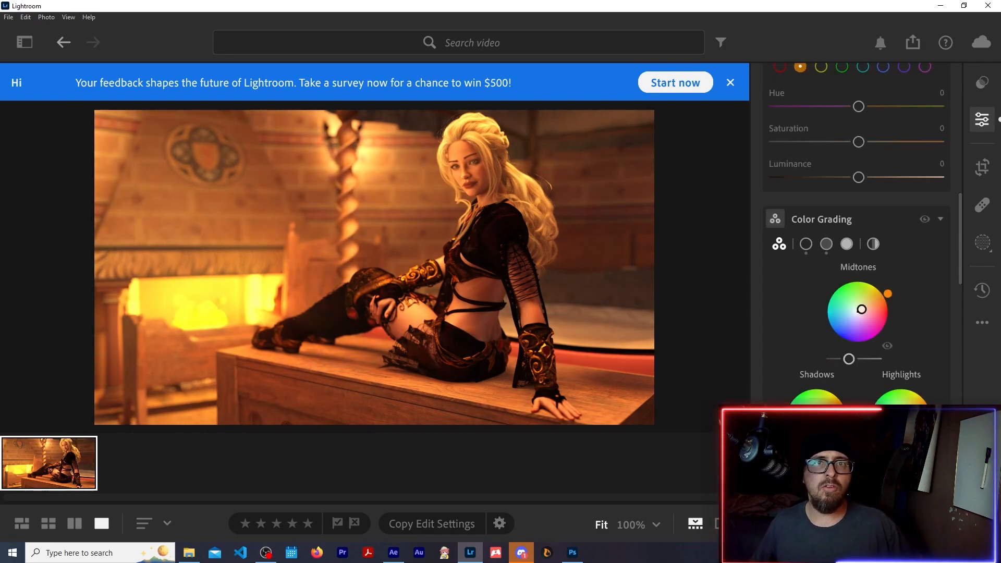
# Step: Try a Clarity of -10 on the image and settle on +20
pyautogui.scroll(-3, 858, 235)
pyautogui.scroll(-3, 939, 386)
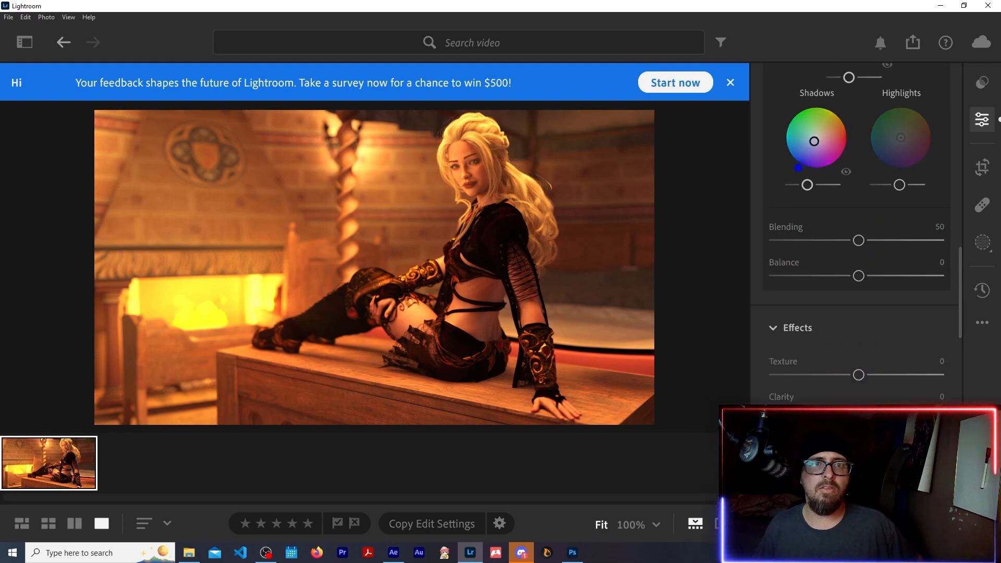
pyautogui.click(946, 396)
pyautogui.write('-10')
pyautogui.press('Return')
pyautogui.click(939, 396)
pyautogui.write('20')
pyautogui.press('Return')
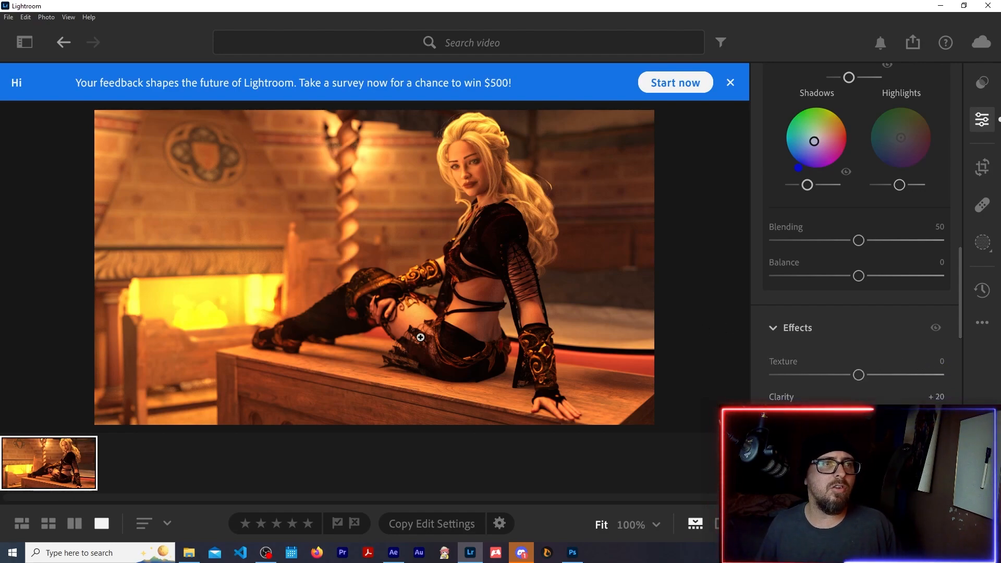
# Step: Apply the automatic adjustments to the image and set both Exposure and Highlights back to 0
pyautogui.scroll(3, 861, 303)
pyautogui.scroll(15, 861, 301)
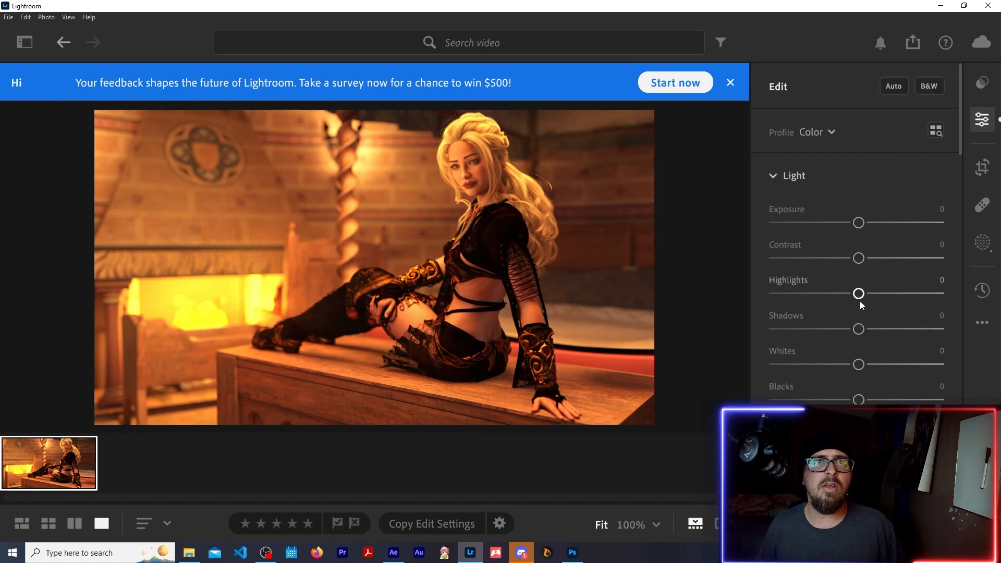
pyautogui.click(893, 85)
pyautogui.click(934, 207)
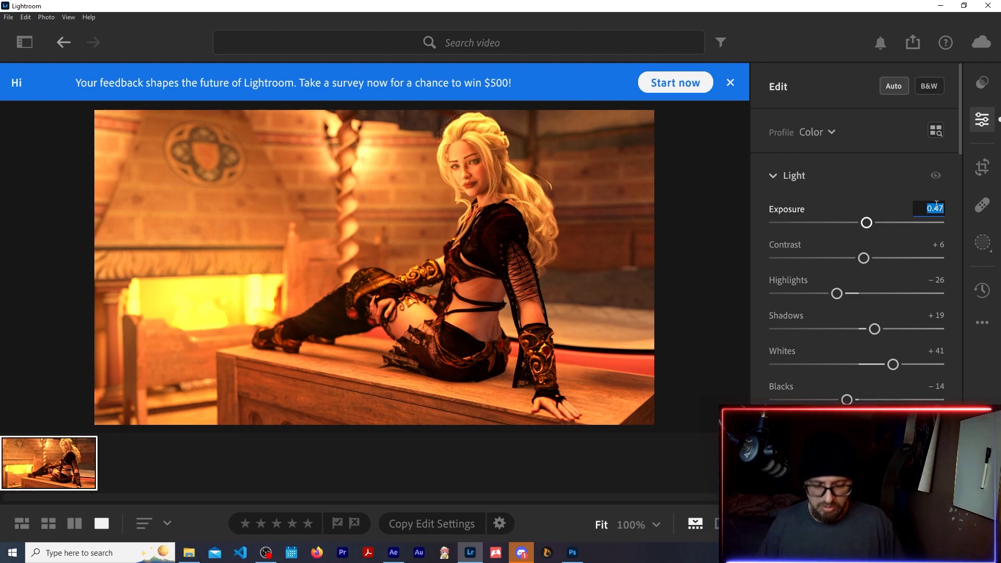
pyautogui.write('0')
pyautogui.press('Return')
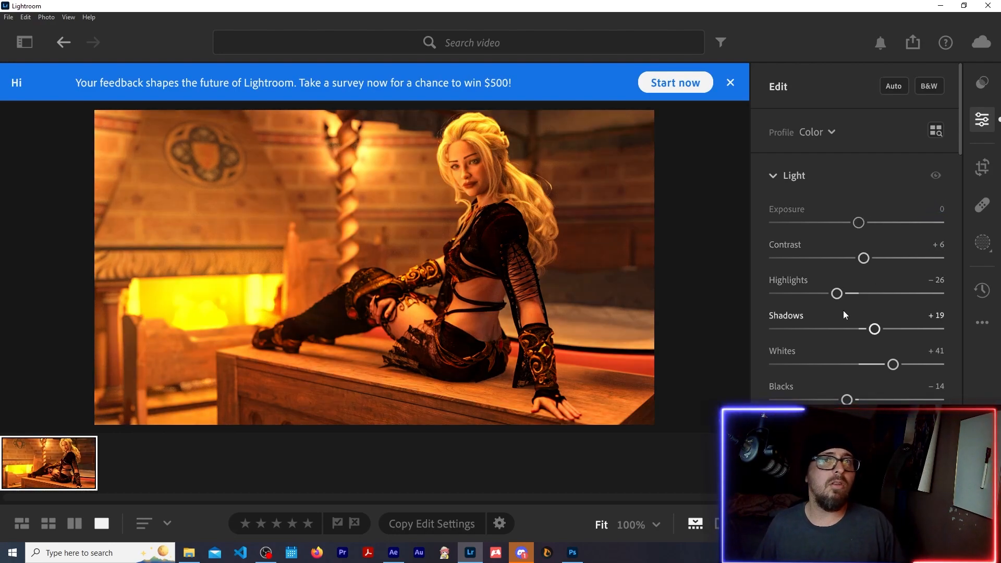
pyautogui.moveTo(834, 295); pyautogui.dragTo(805, 293)
pyautogui.click(936, 280)
pyautogui.write('0')
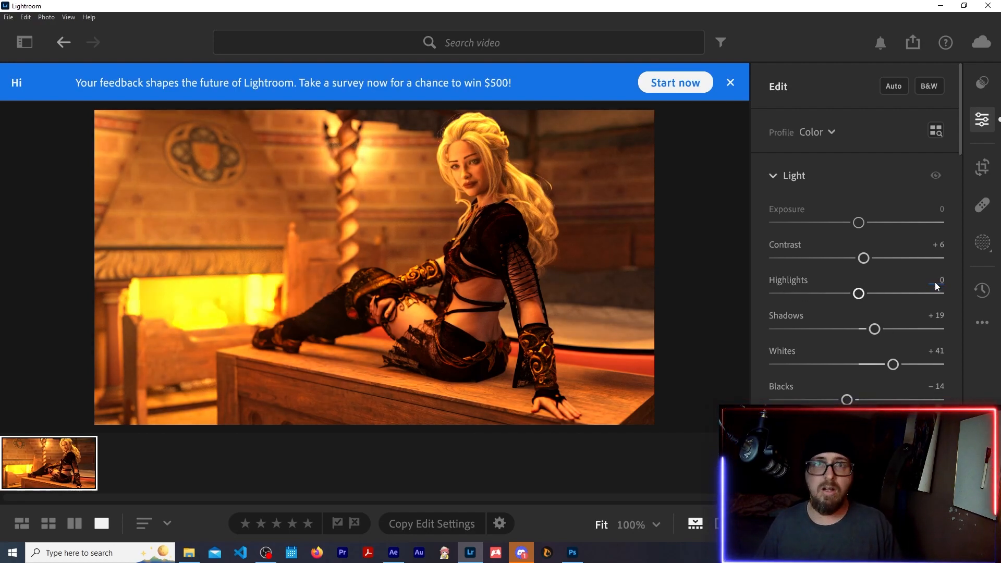
# Step: Lower Whites to +10 and Shadows to -5, and compare the result with the original image
pyautogui.moveTo(893, 365); pyautogui.dragTo(867, 365)
pyautogui.moveTo(874, 329); pyautogui.dragTo(855, 334)
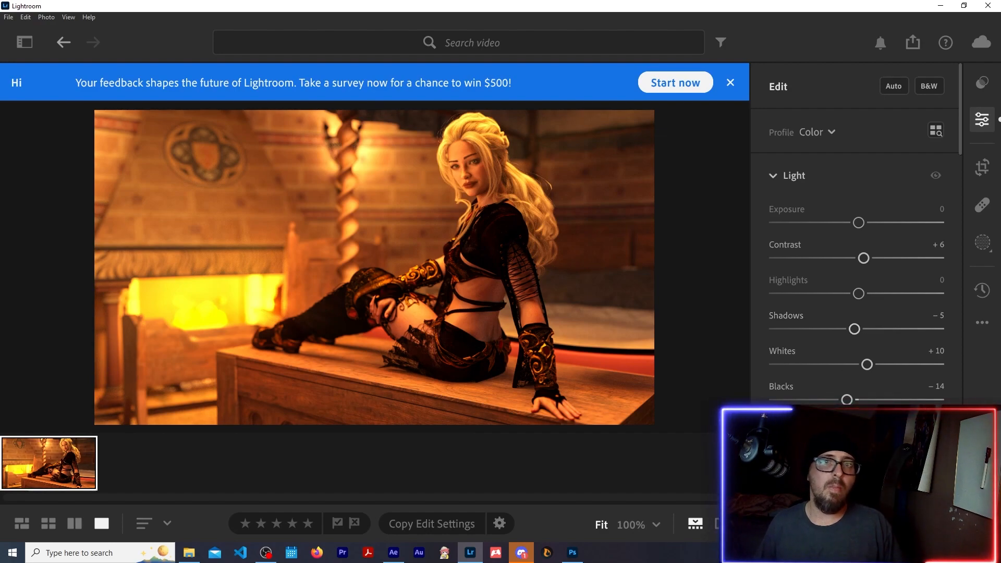
pyautogui.press('\\')
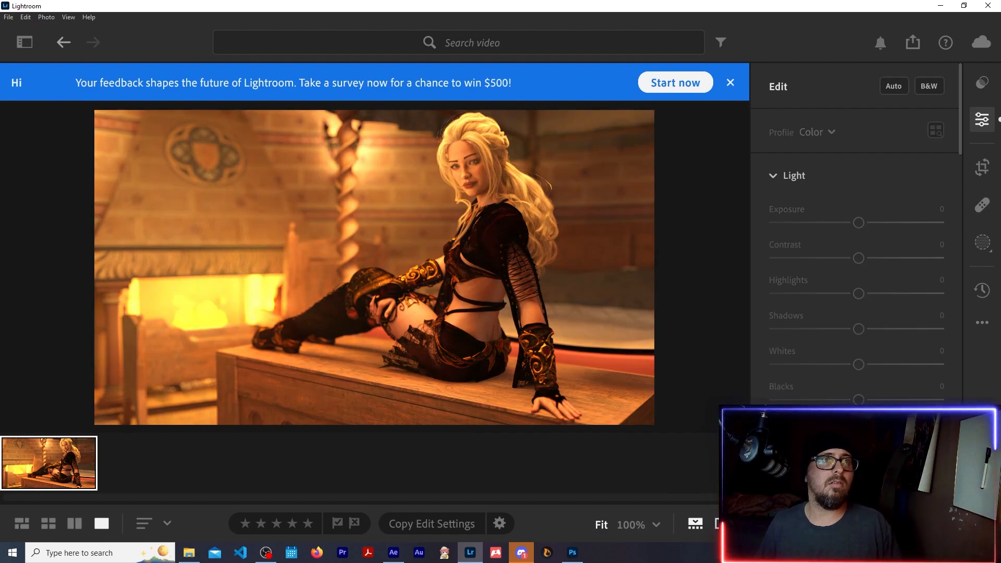
pyautogui.press('\\')
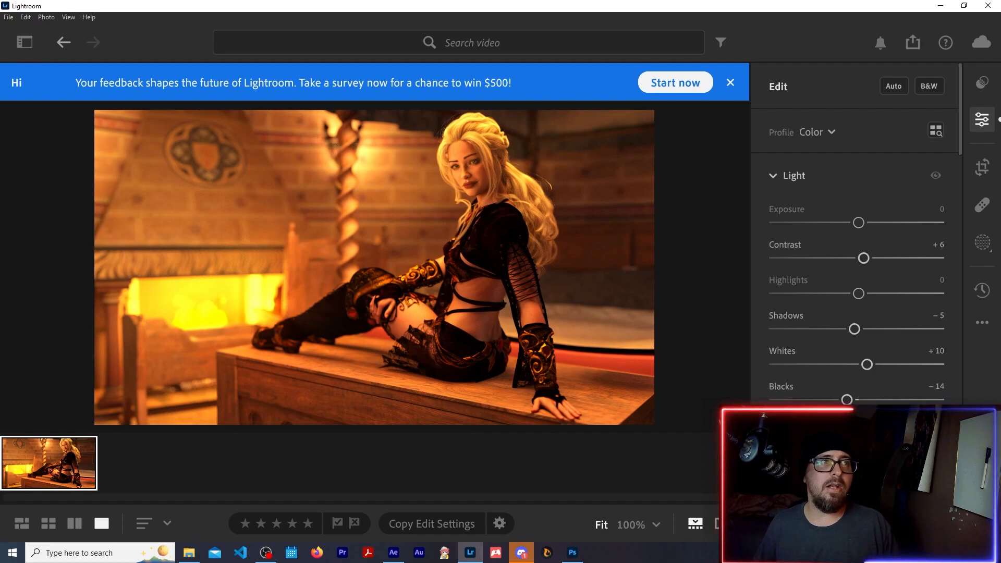
# Step: Lower Shadows to -21 and Whites to -11 to deepen the image's tones
pyautogui.scroll(-3, 880, 374)
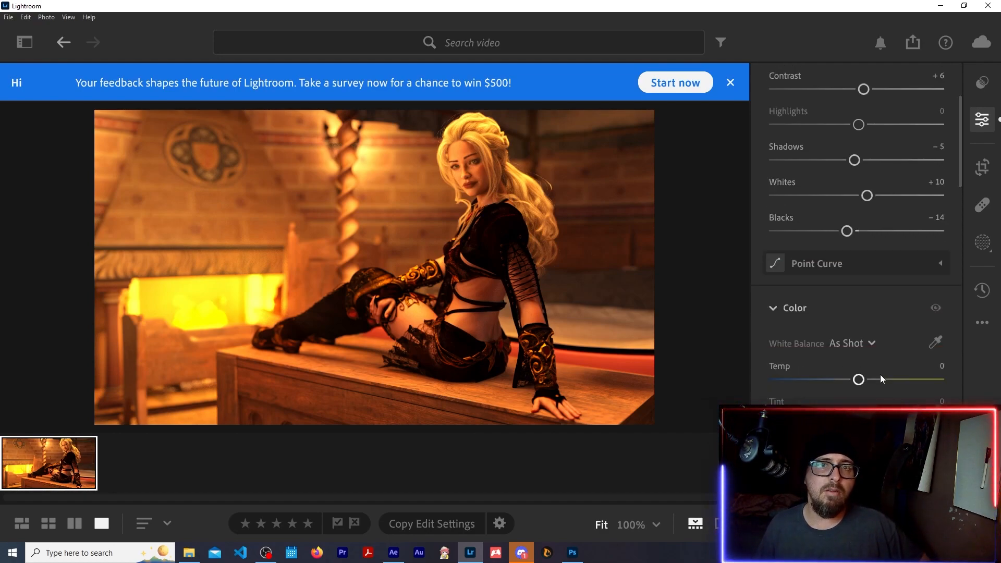
pyautogui.scroll(3, 866, 367)
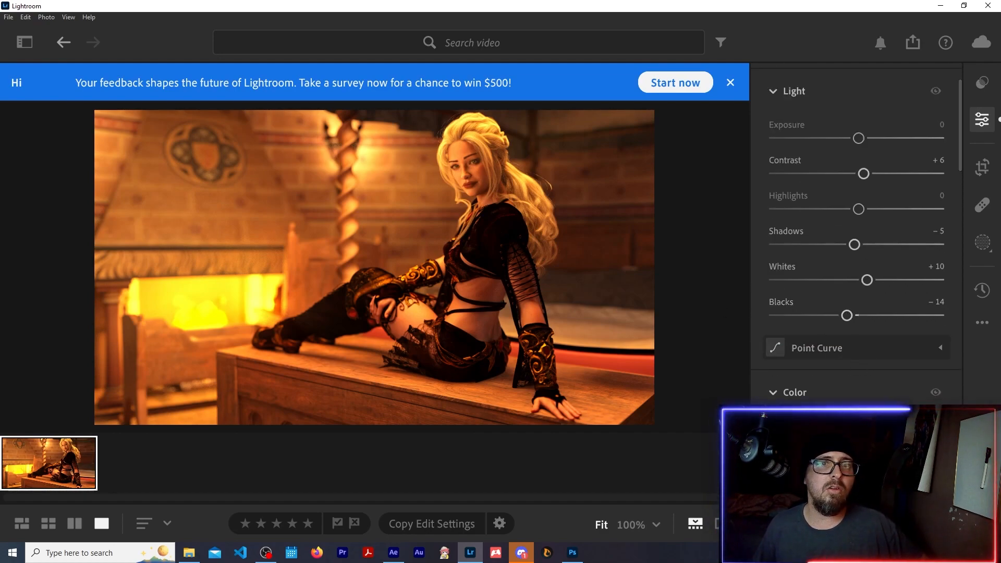
pyautogui.scroll(-1, 855, 235)
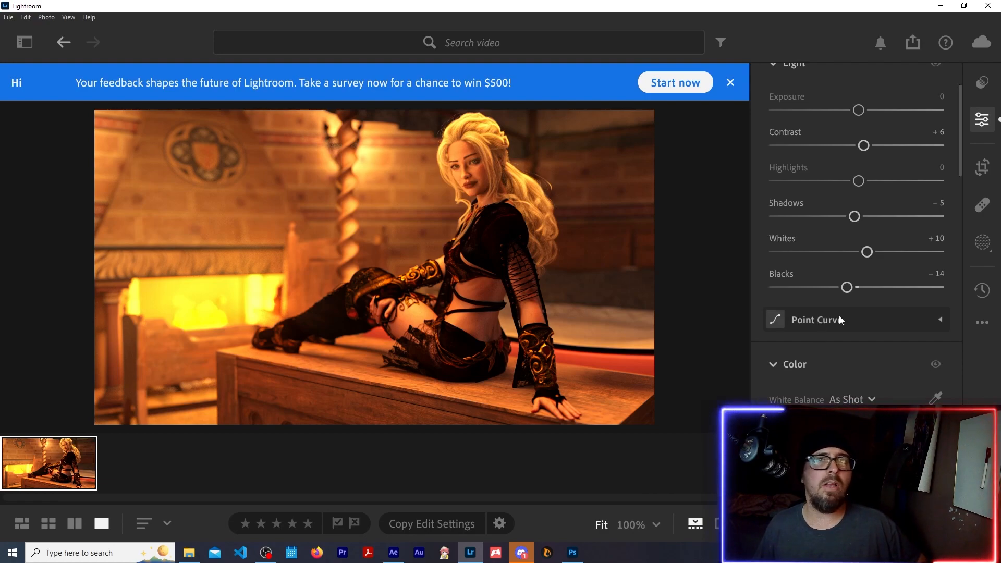
pyautogui.scroll(1, 850, 313)
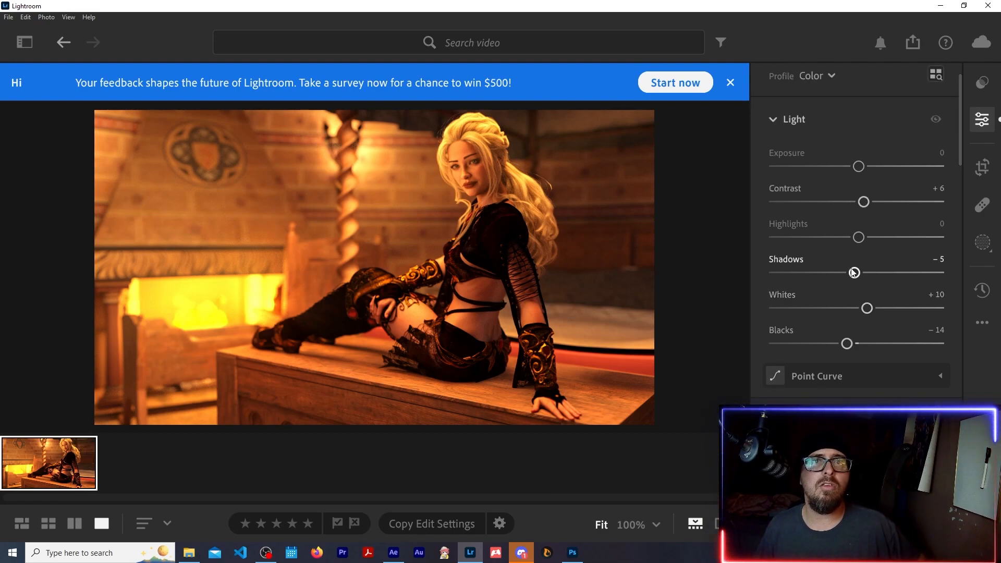
pyautogui.moveTo(855, 273); pyautogui.dragTo(853, 312)
pyautogui.scroll(2, 858, 279)
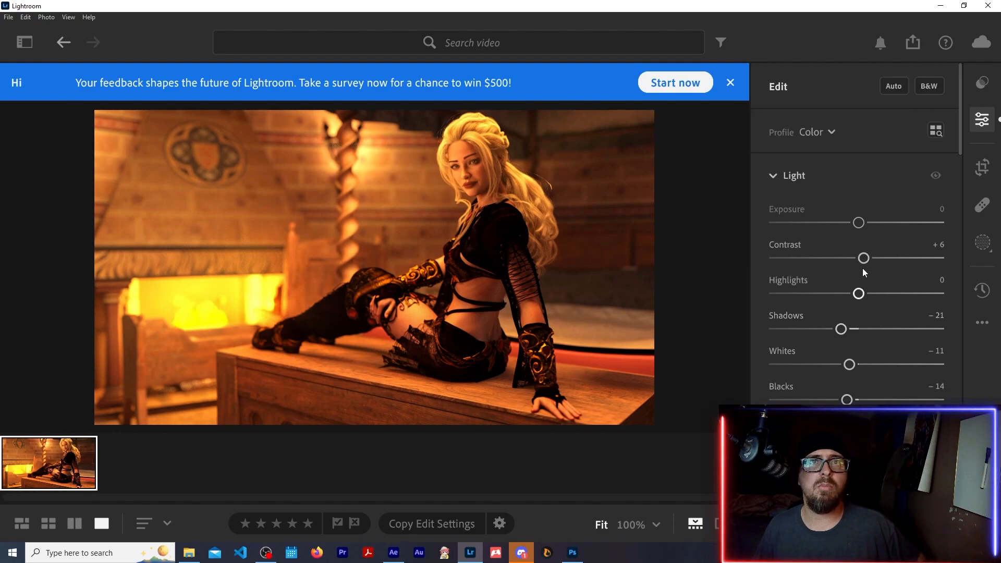
# Step: Try a warmer Temp of +24, undo it, and compare the edited image with the original
pyautogui.scroll(-4, 863, 332)
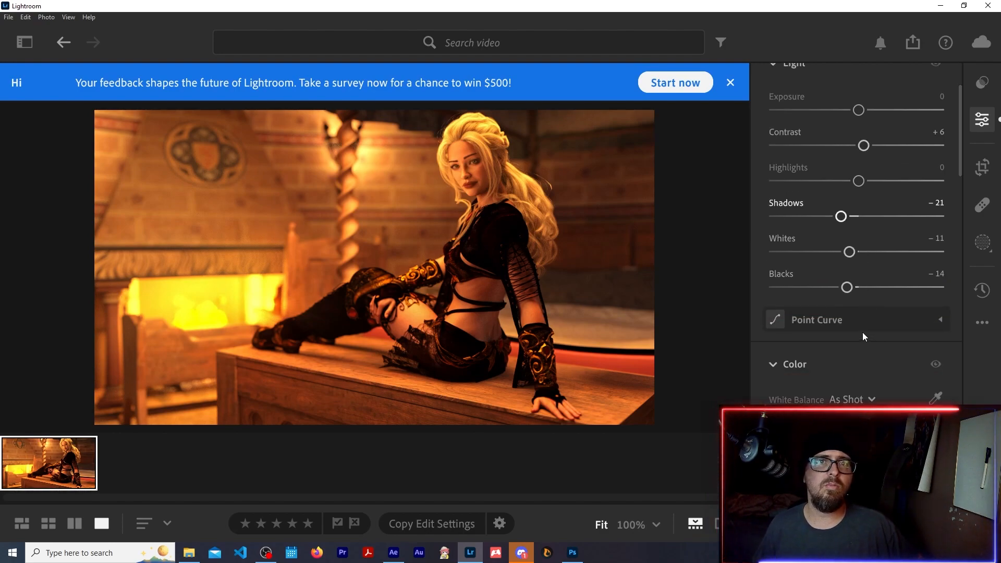
pyautogui.scroll(1, 865, 287)
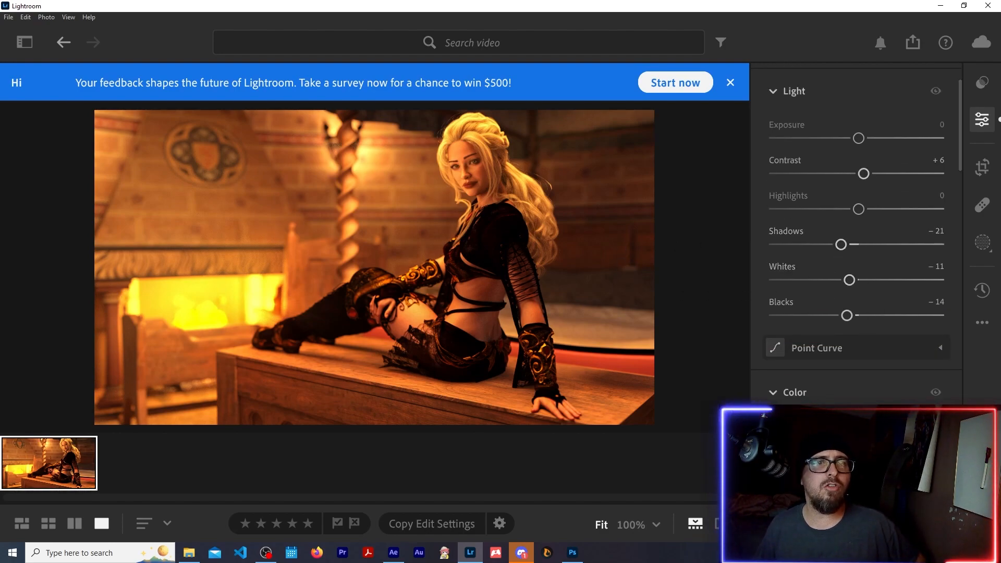
pyautogui.scroll(-3, 876, 381)
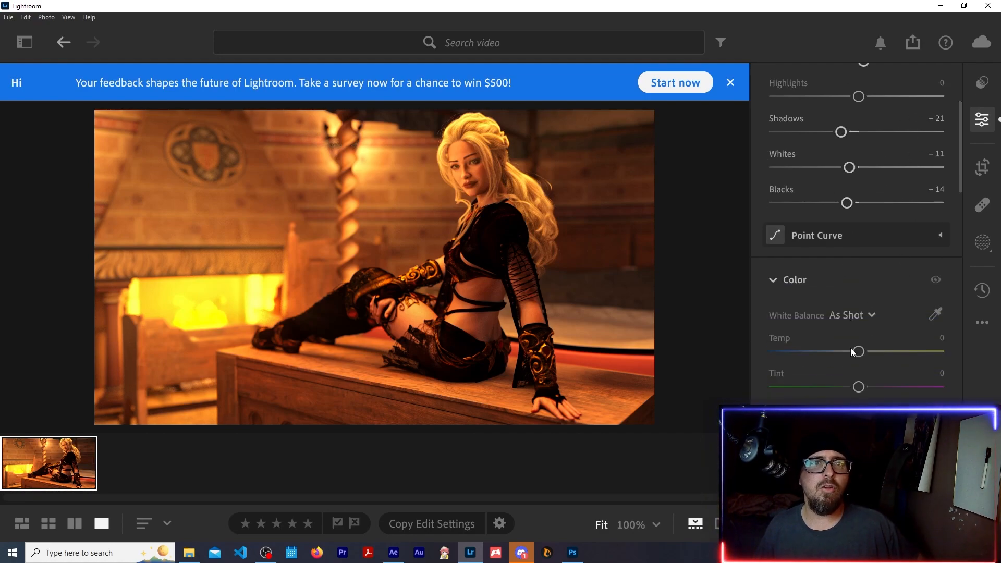
pyautogui.moveTo(859, 295); pyautogui.dragTo(880, 297)
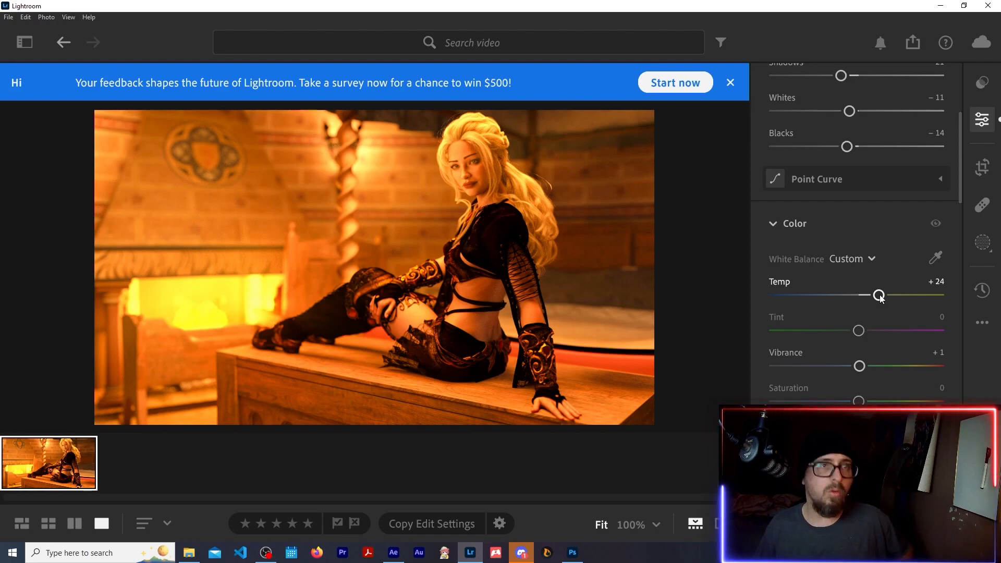
pyautogui.hotkey('ctrl', 'z')
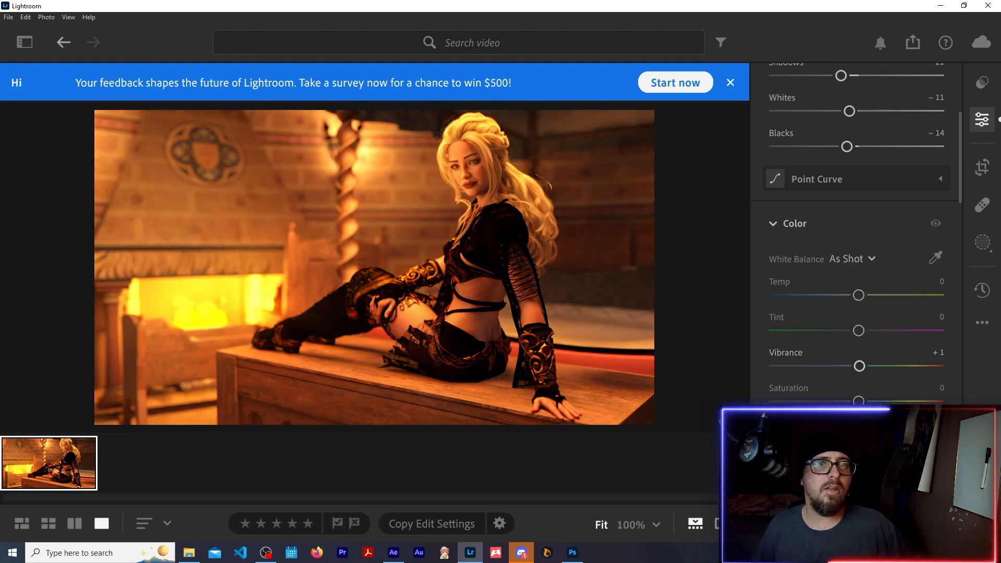
pyautogui.press('\\')
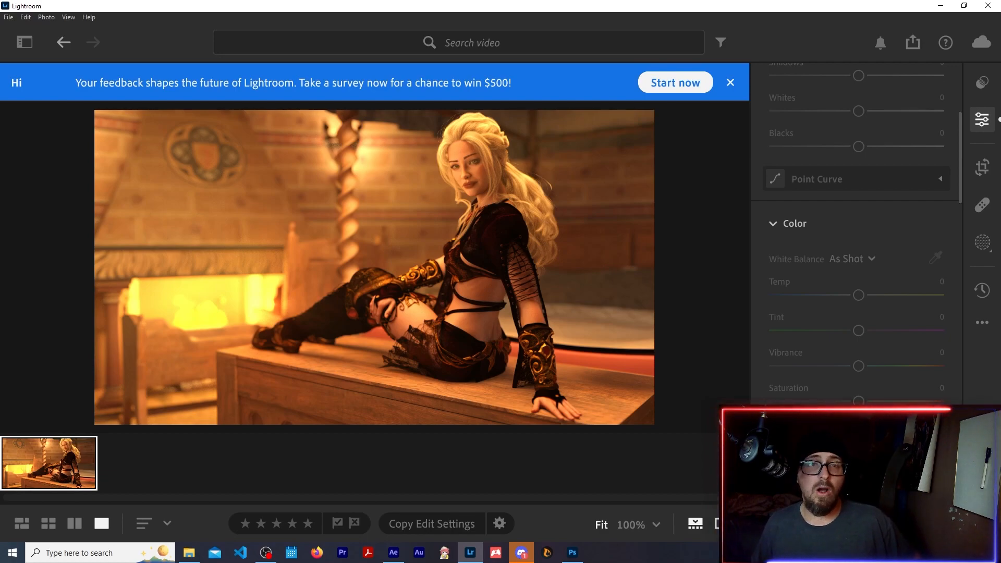
pyautogui.press('\\')
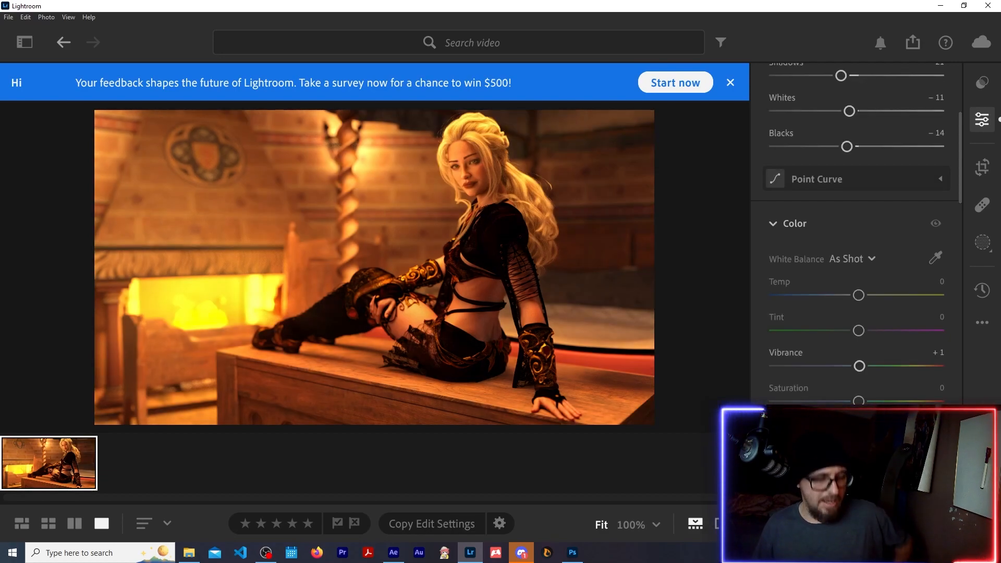
# Step: Export the photo as a full-size JPG at 100% quality to the BATCH folder on the Desktop
pyautogui.press('shift')
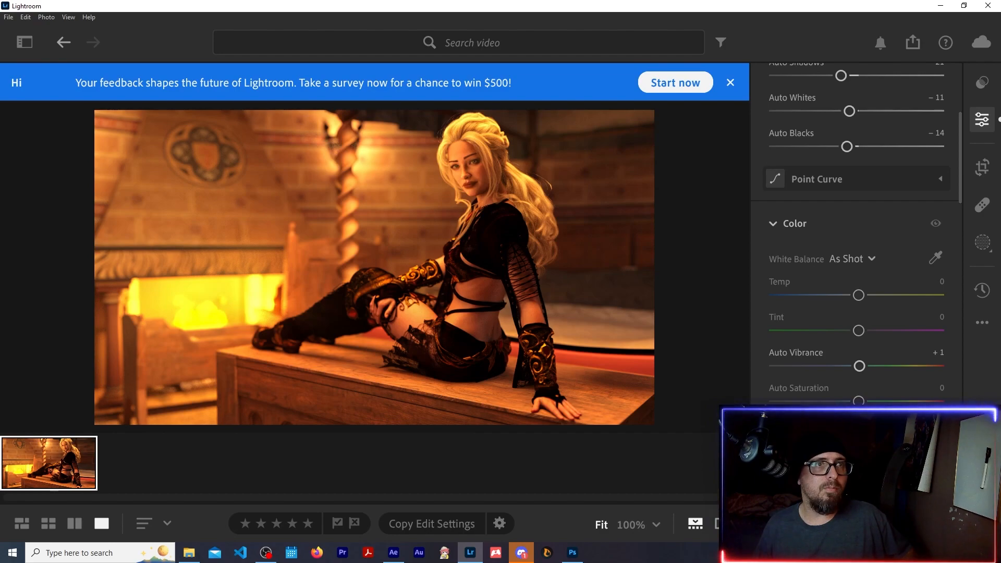
pyautogui.hotkey('ctrl', 'shift', 'e')
pyautogui.click(949, 44)
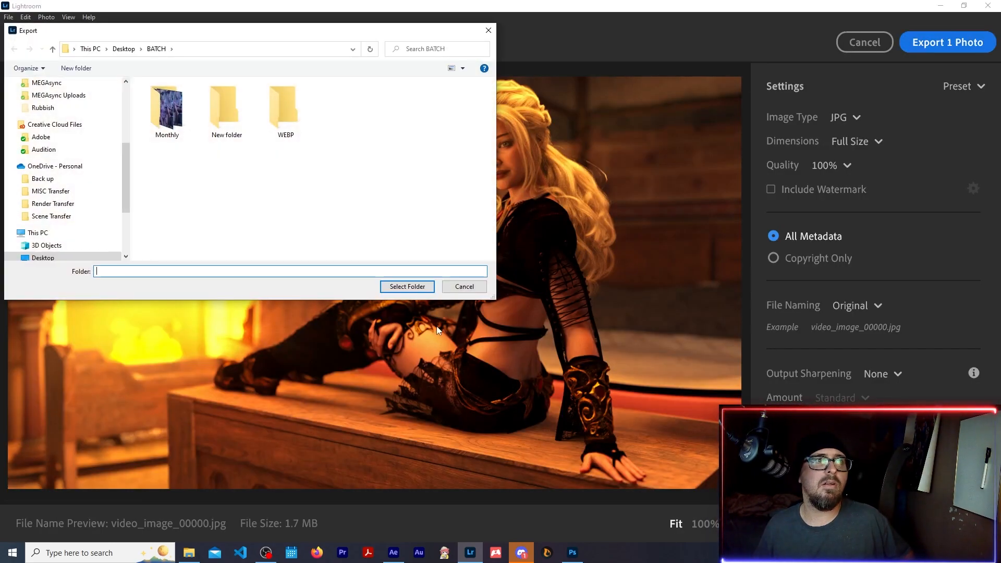
pyautogui.click(405, 286)
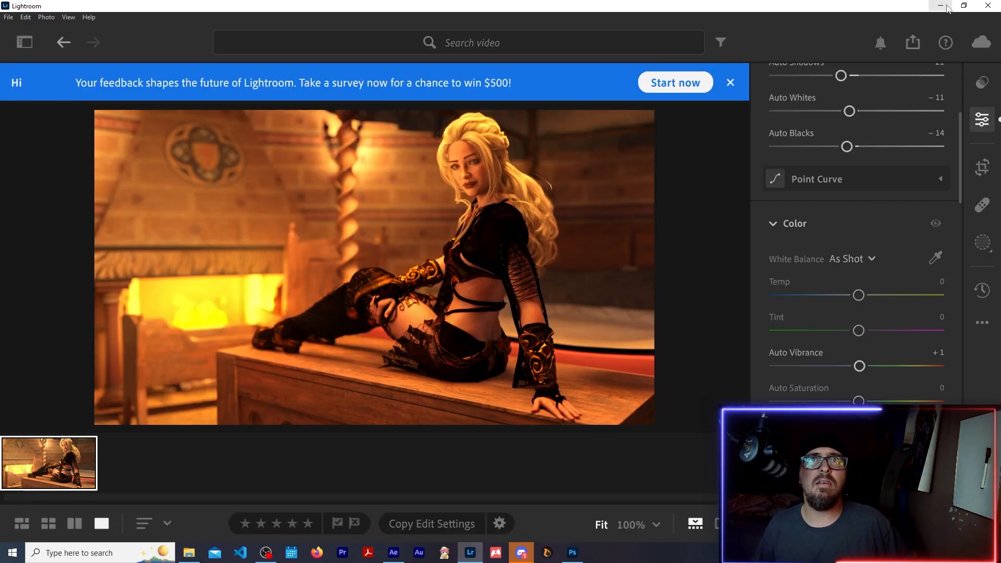